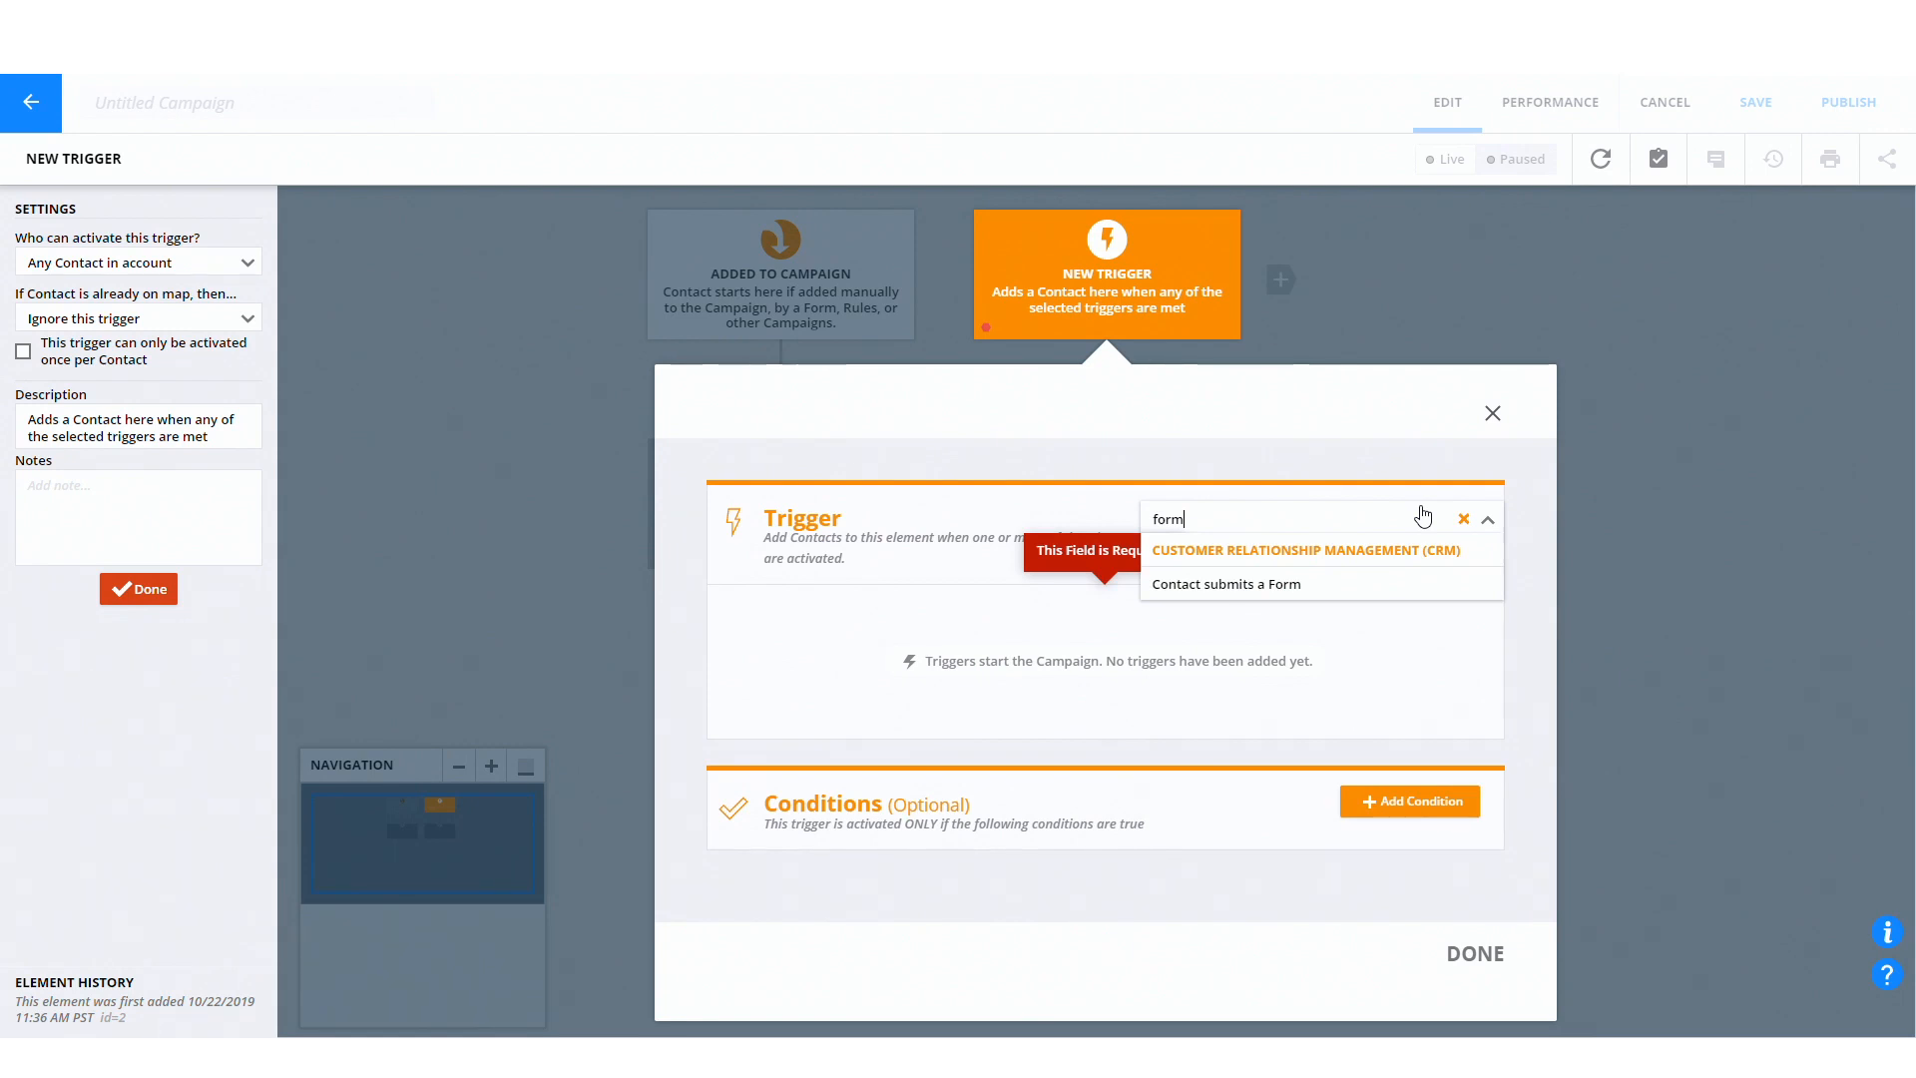
# Set the new trigger to activate when a contact submits the Demo Request Step 1 form
pyautogui.click(1322, 586)
pyautogui.click(911, 596)
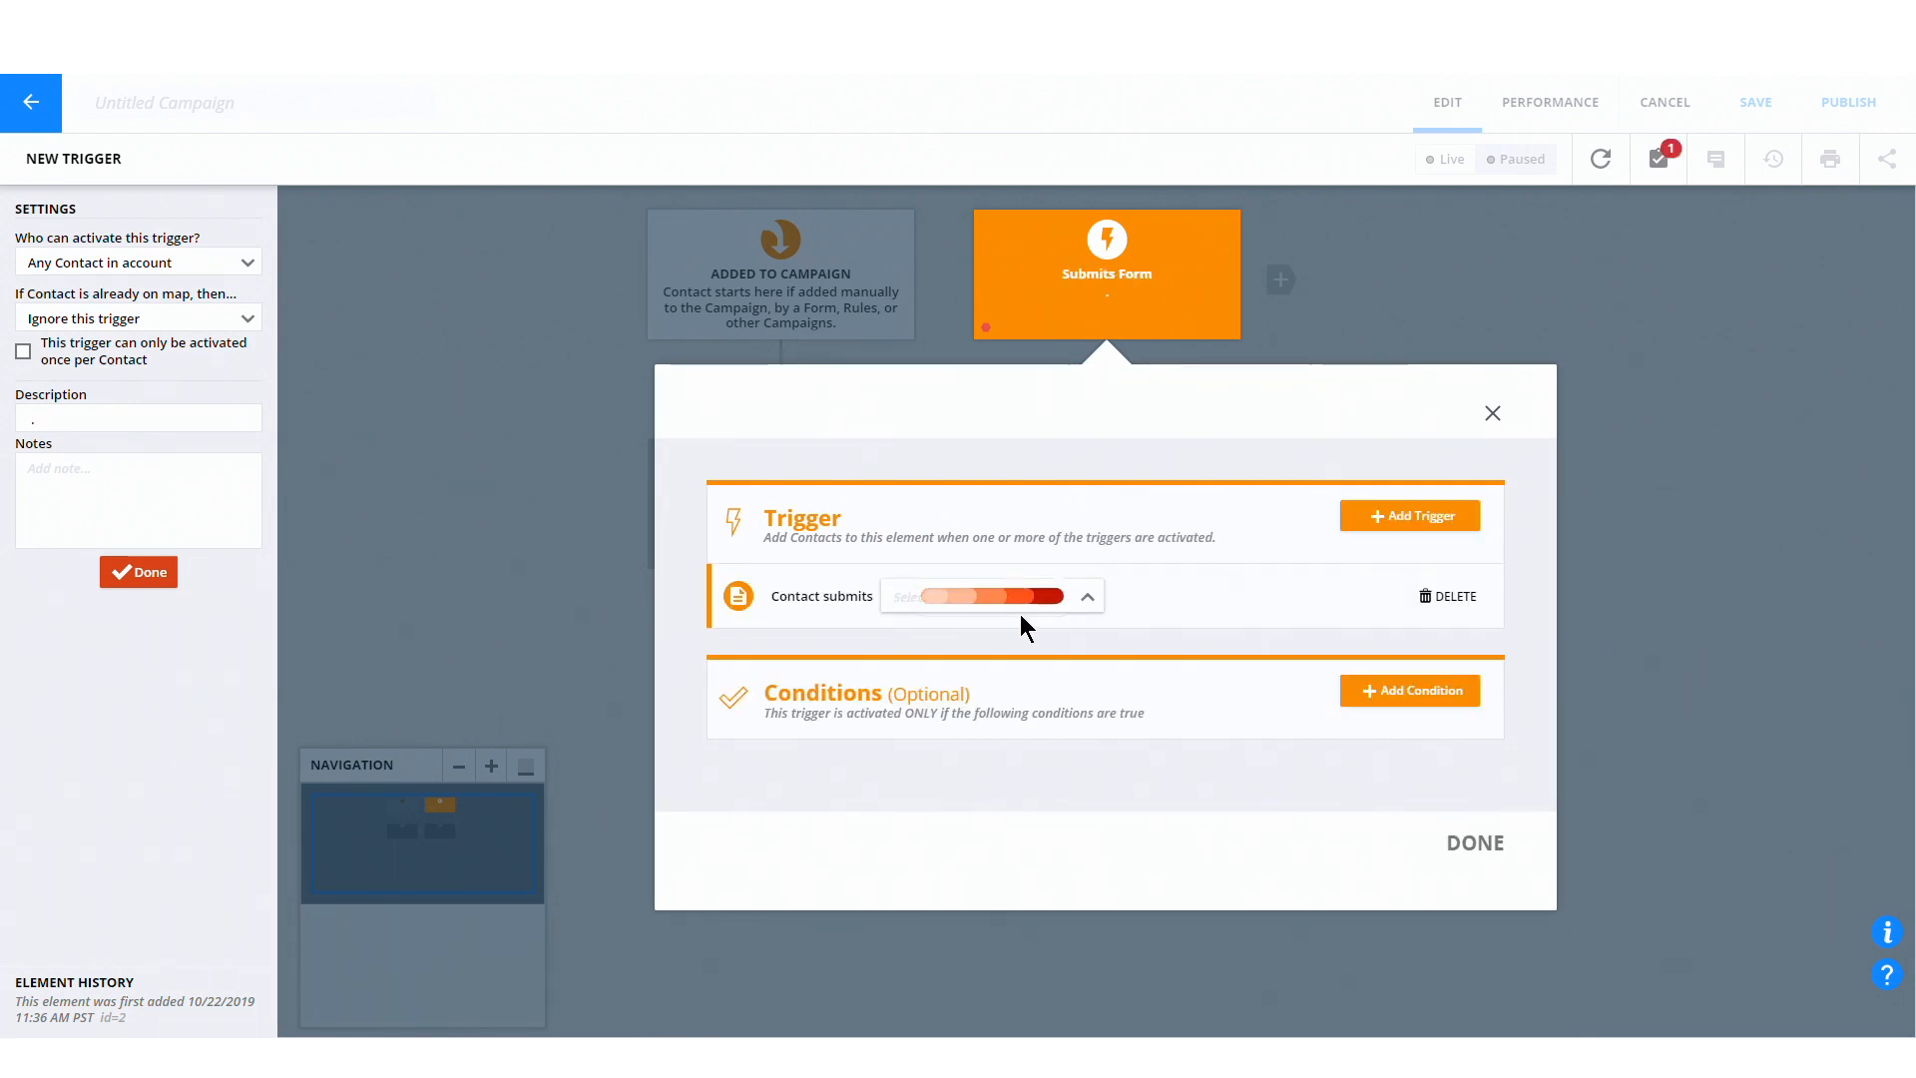
pyautogui.write('emo')
pyautogui.press('BackSpace')
pyautogui.press('BackSpace')
pyautogui.press('BackSpace')
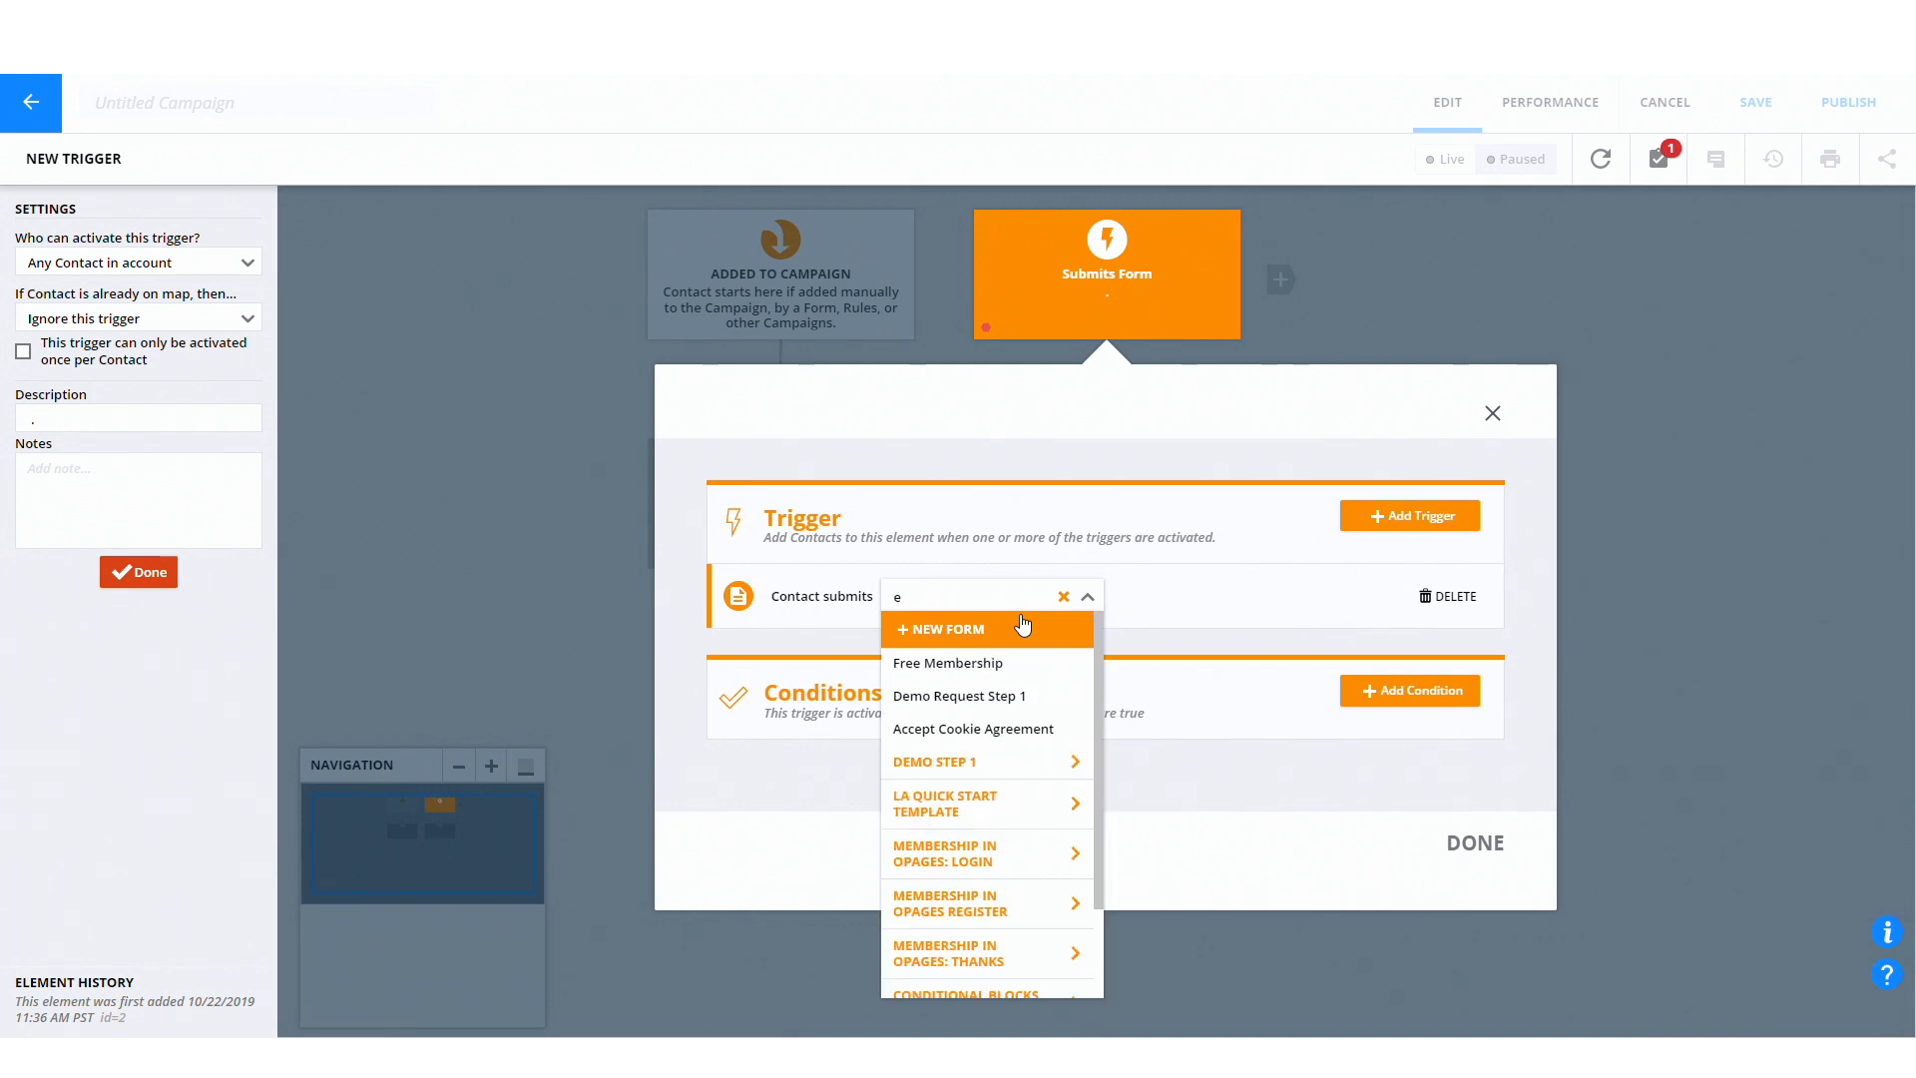
pyautogui.write('demo')
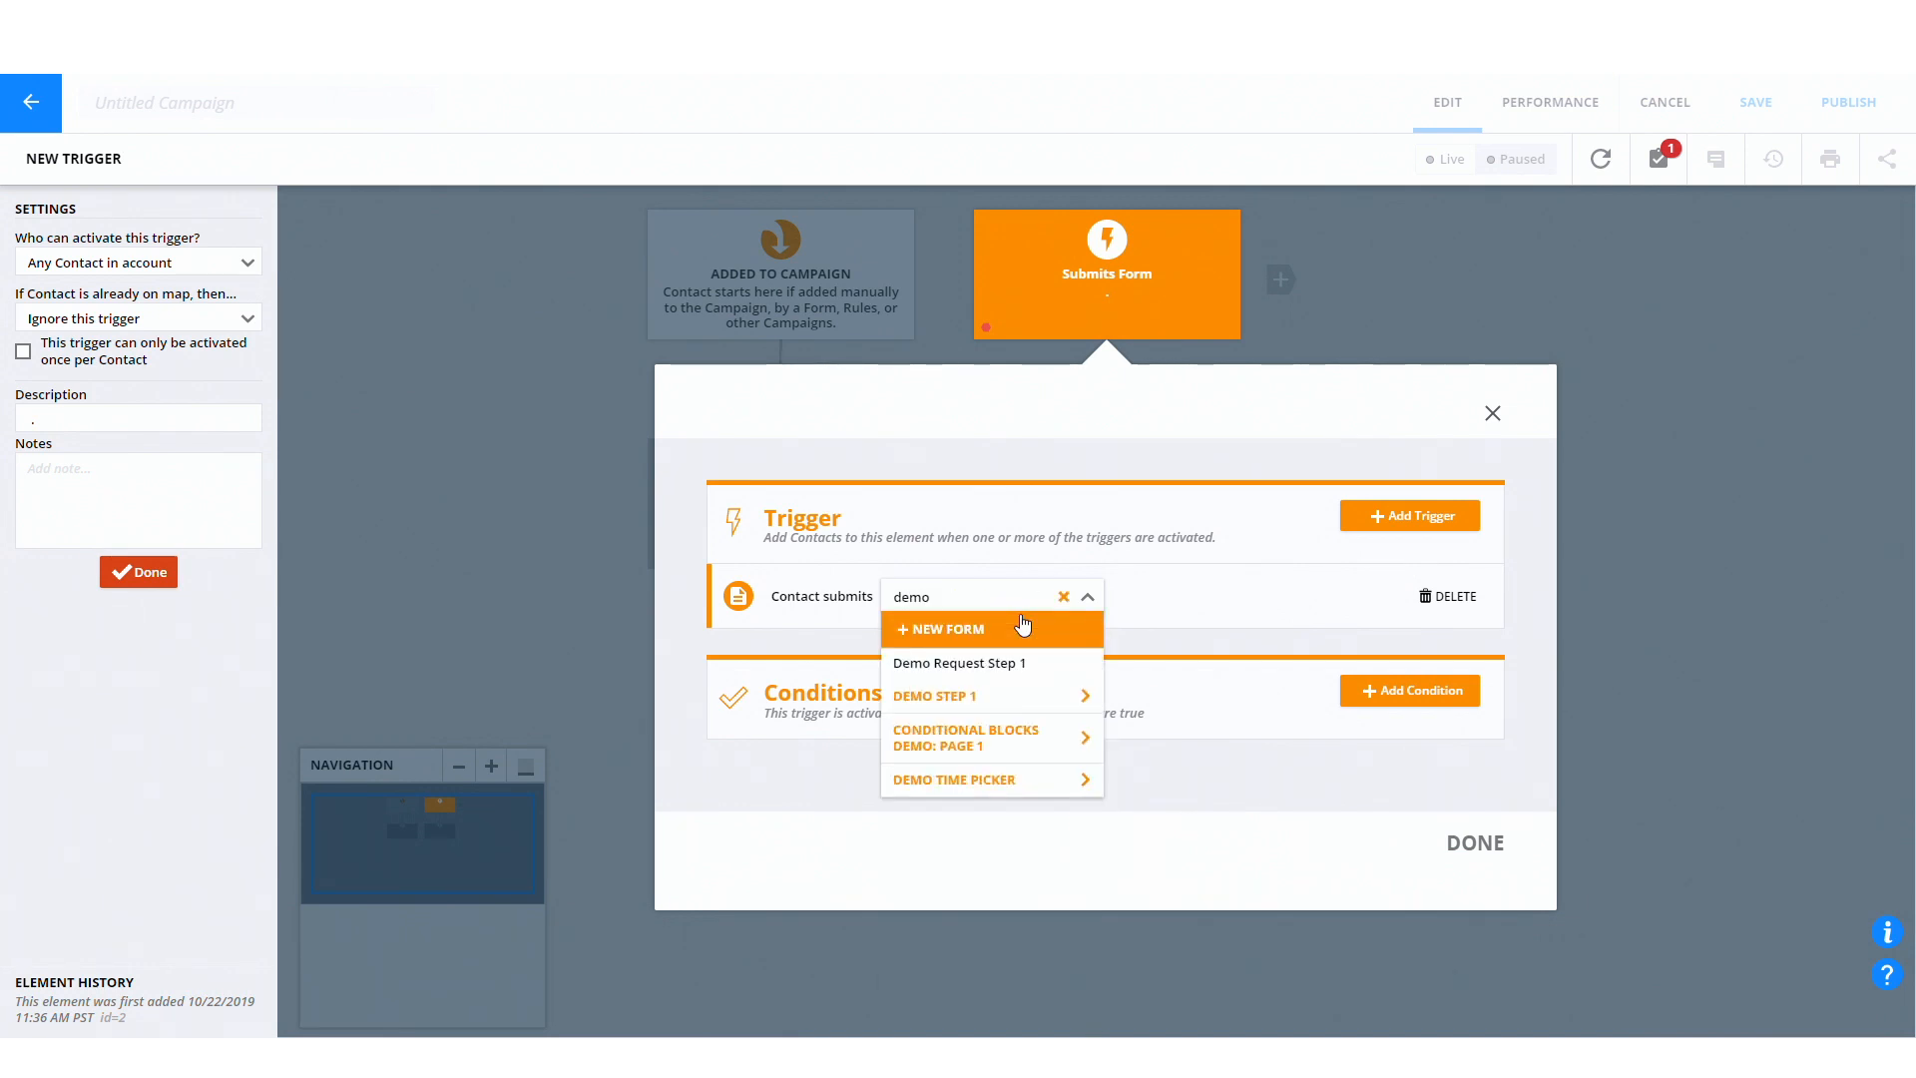
pyautogui.click(934, 666)
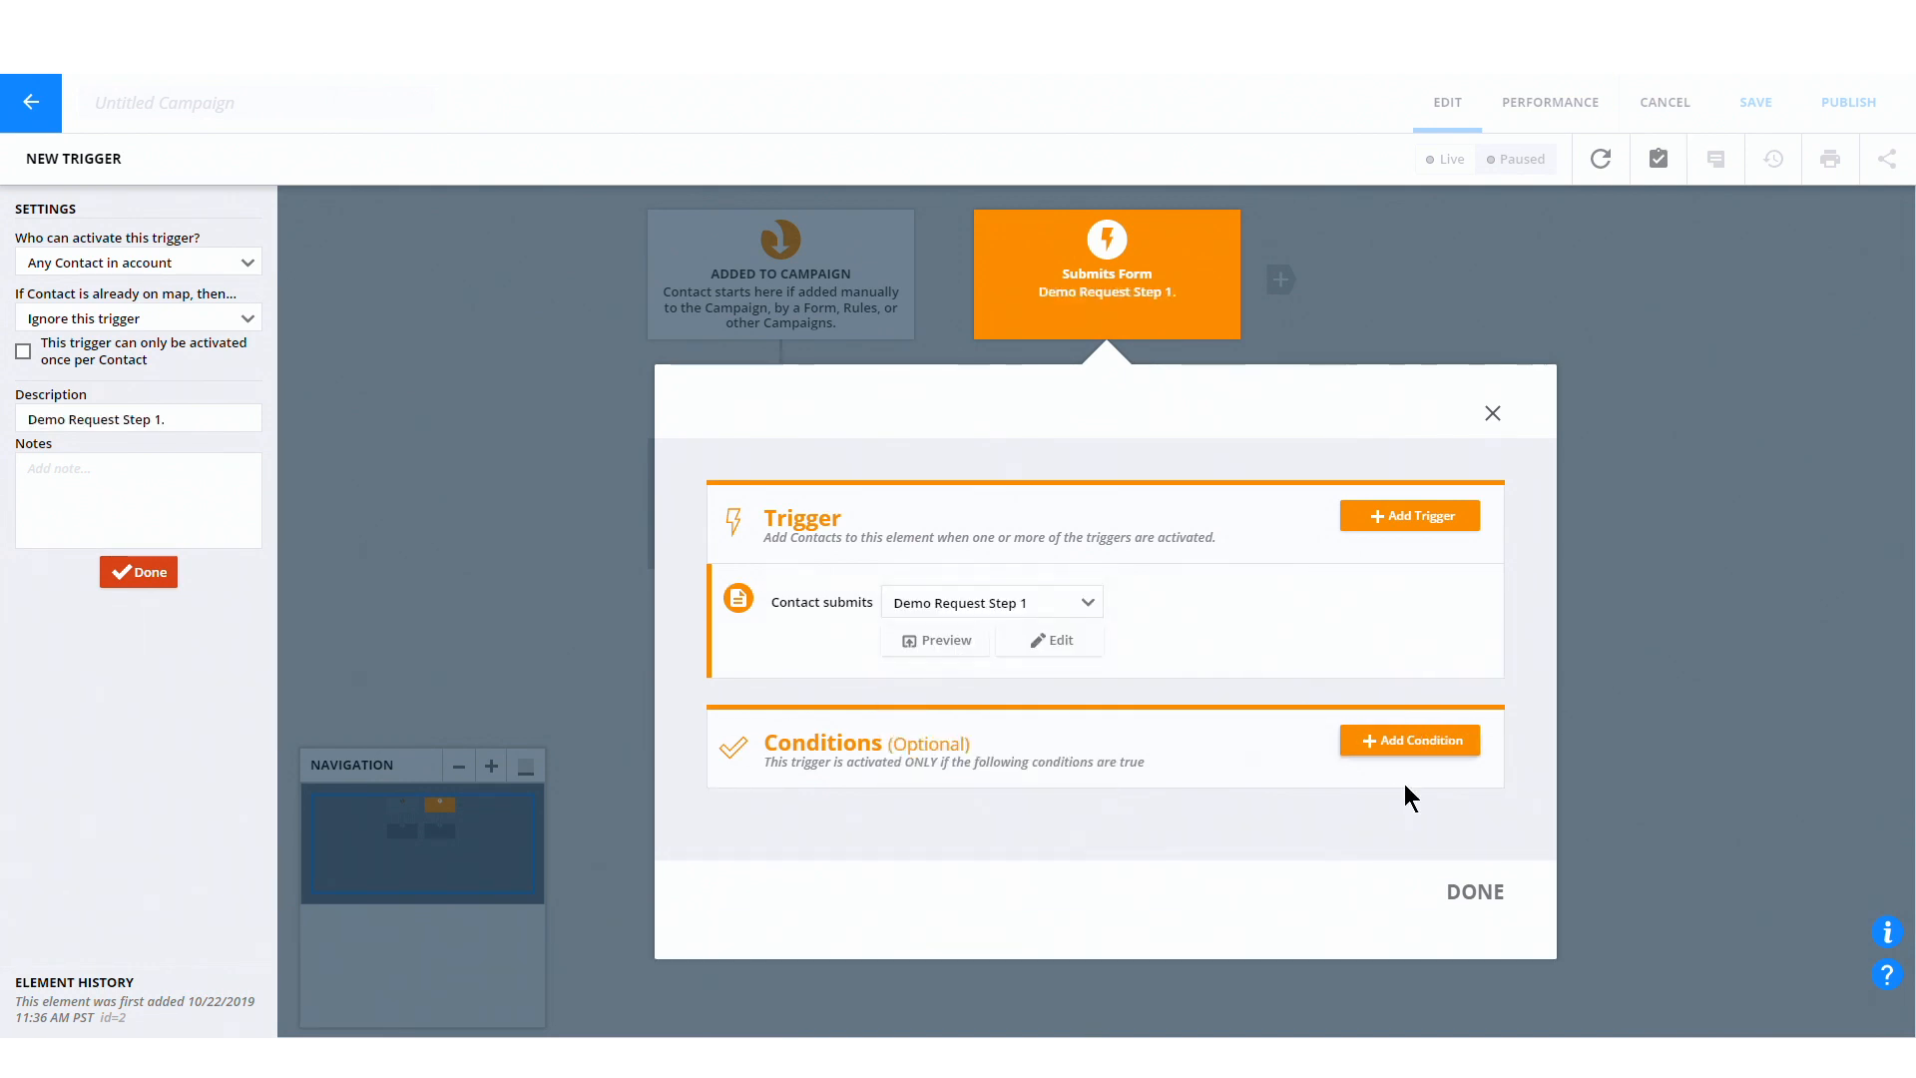
pyautogui.click(1475, 891)
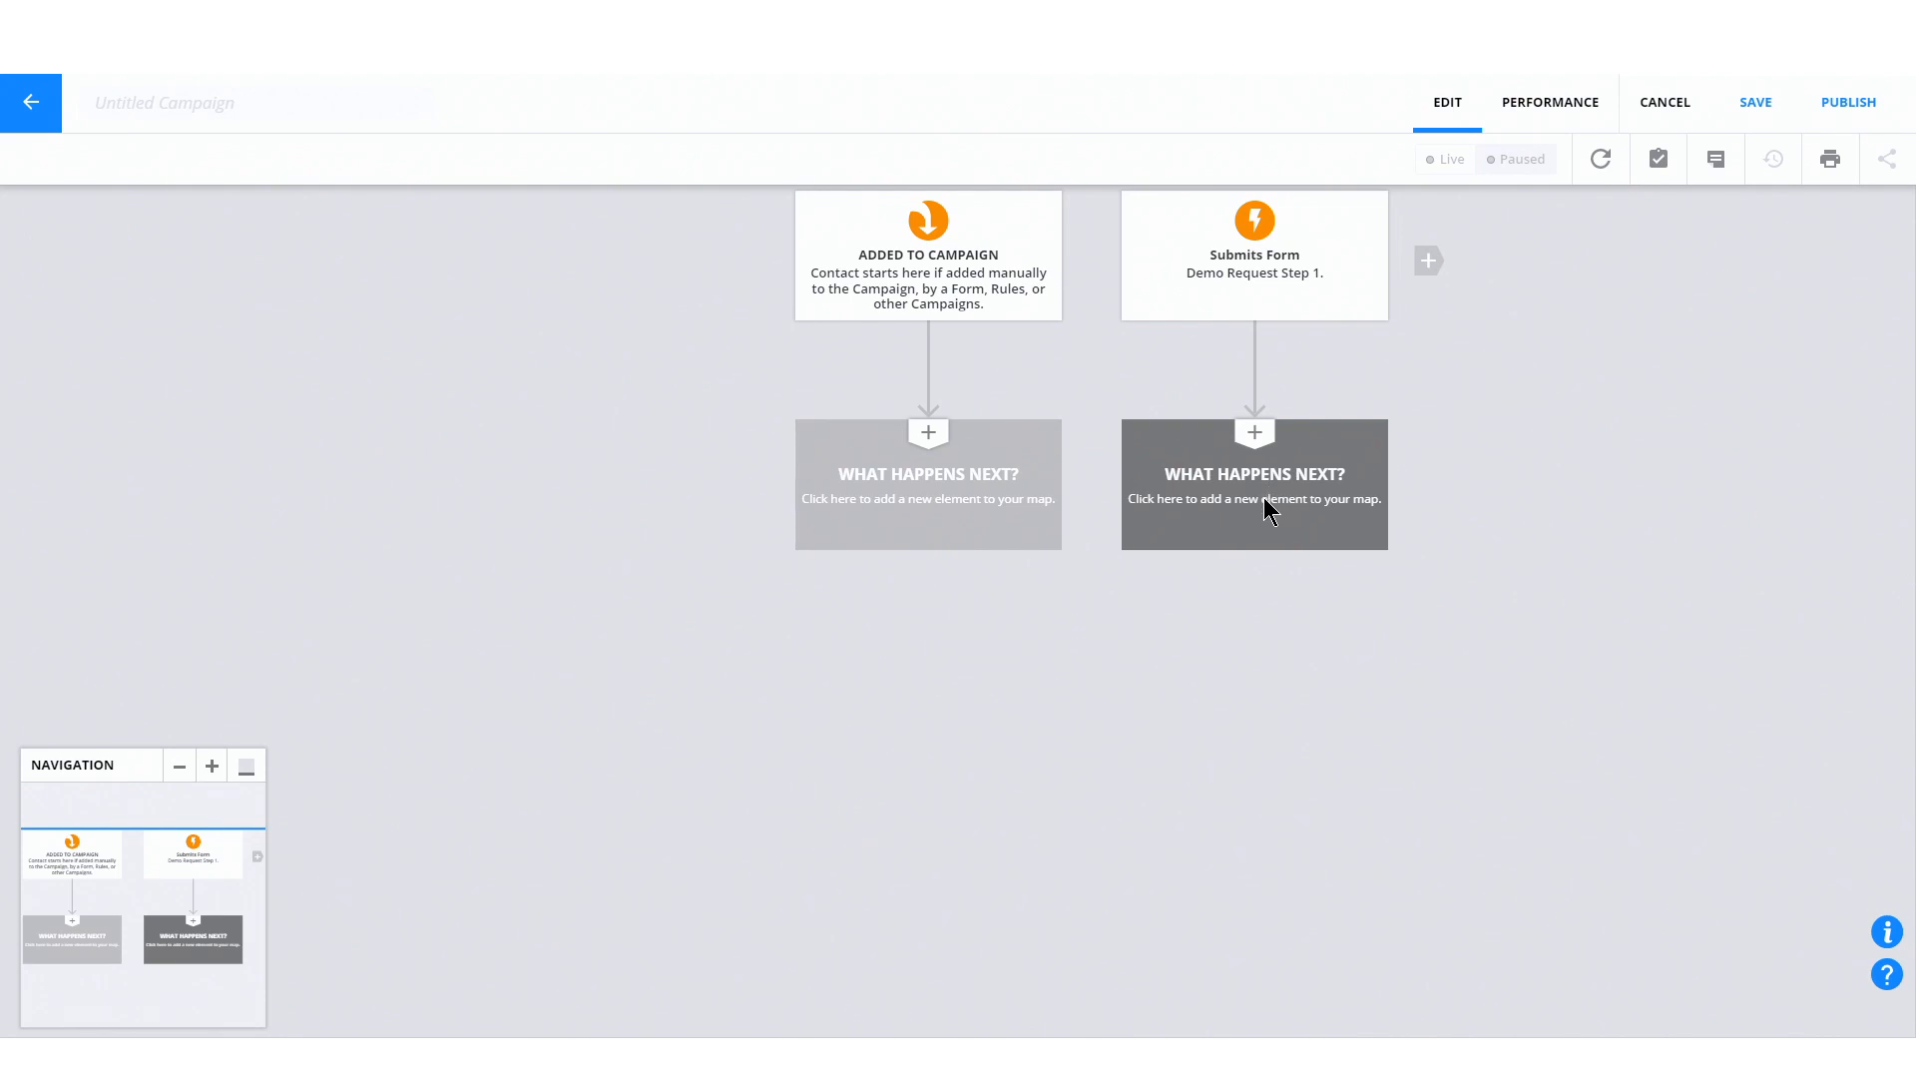
# Add a Send an Email element below the form submission trigger
pyautogui.click(1254, 496)
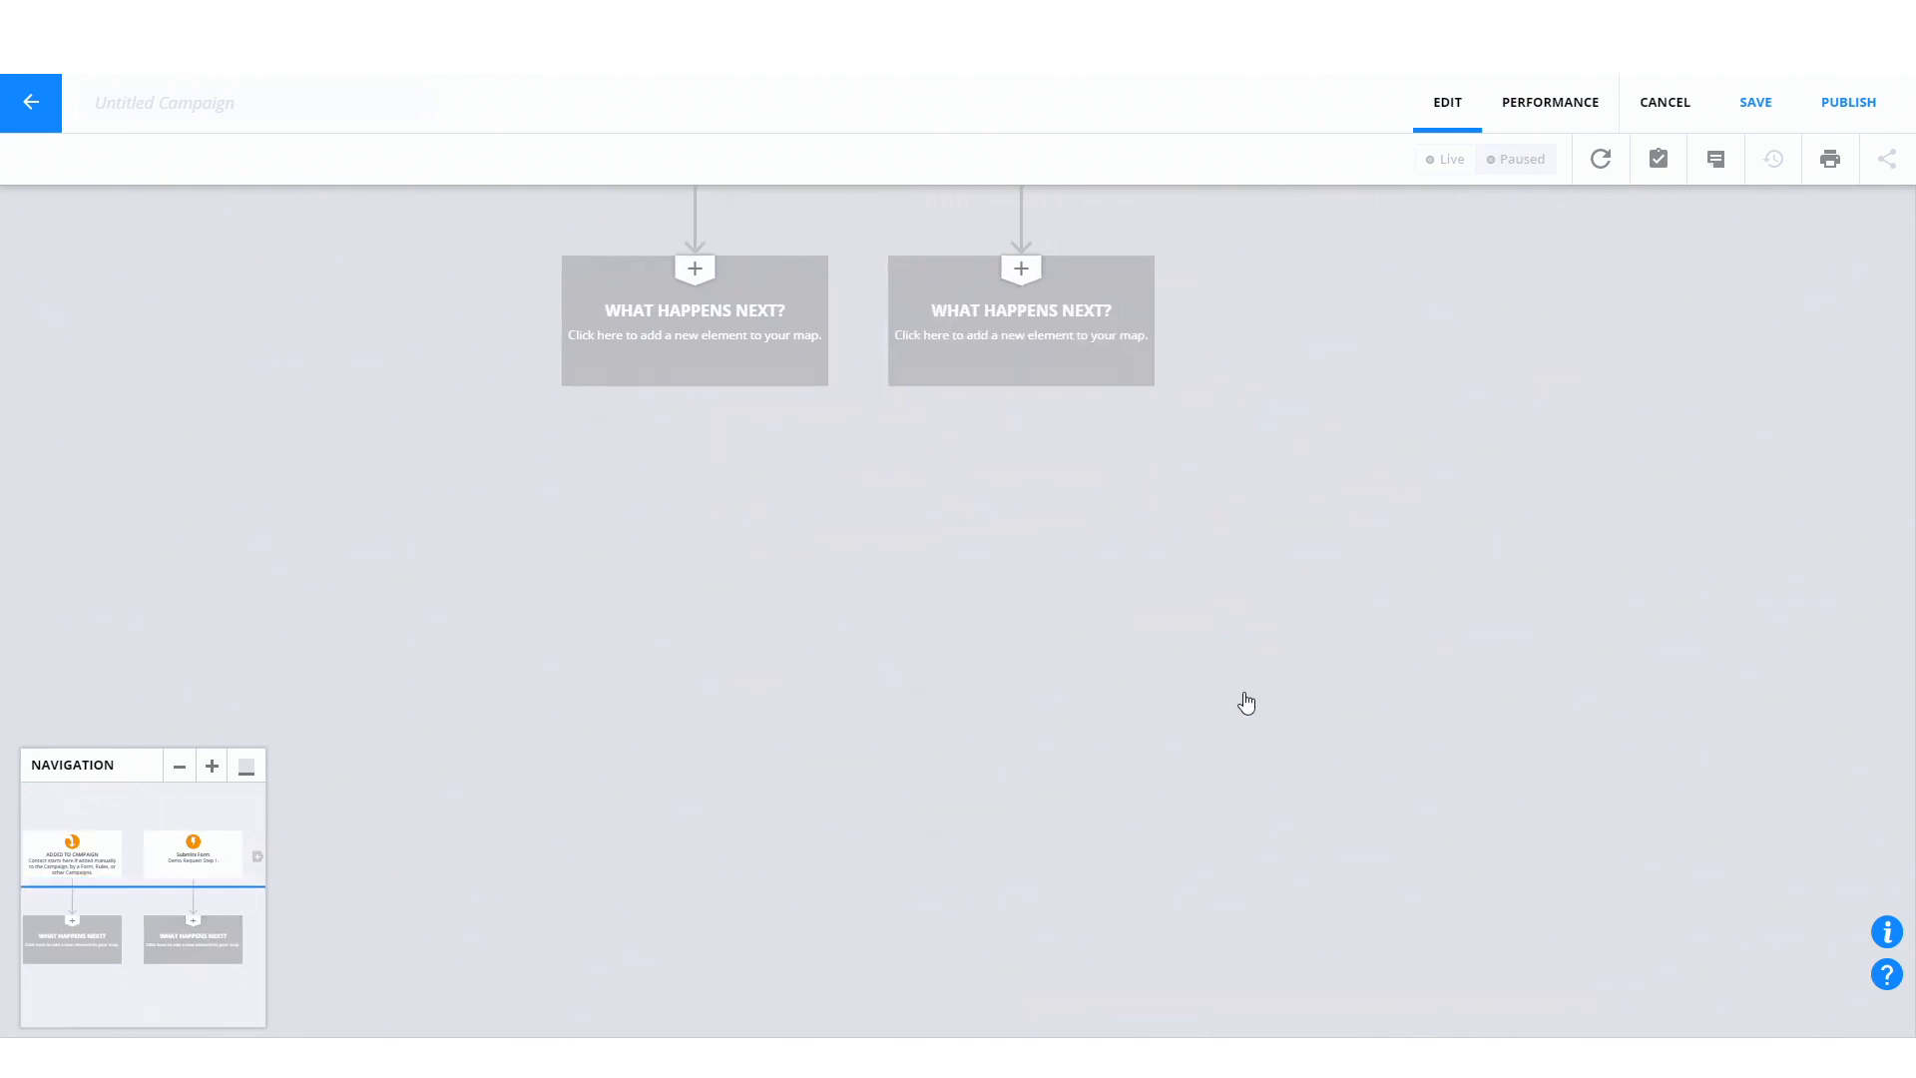
pyautogui.click(728, 535)
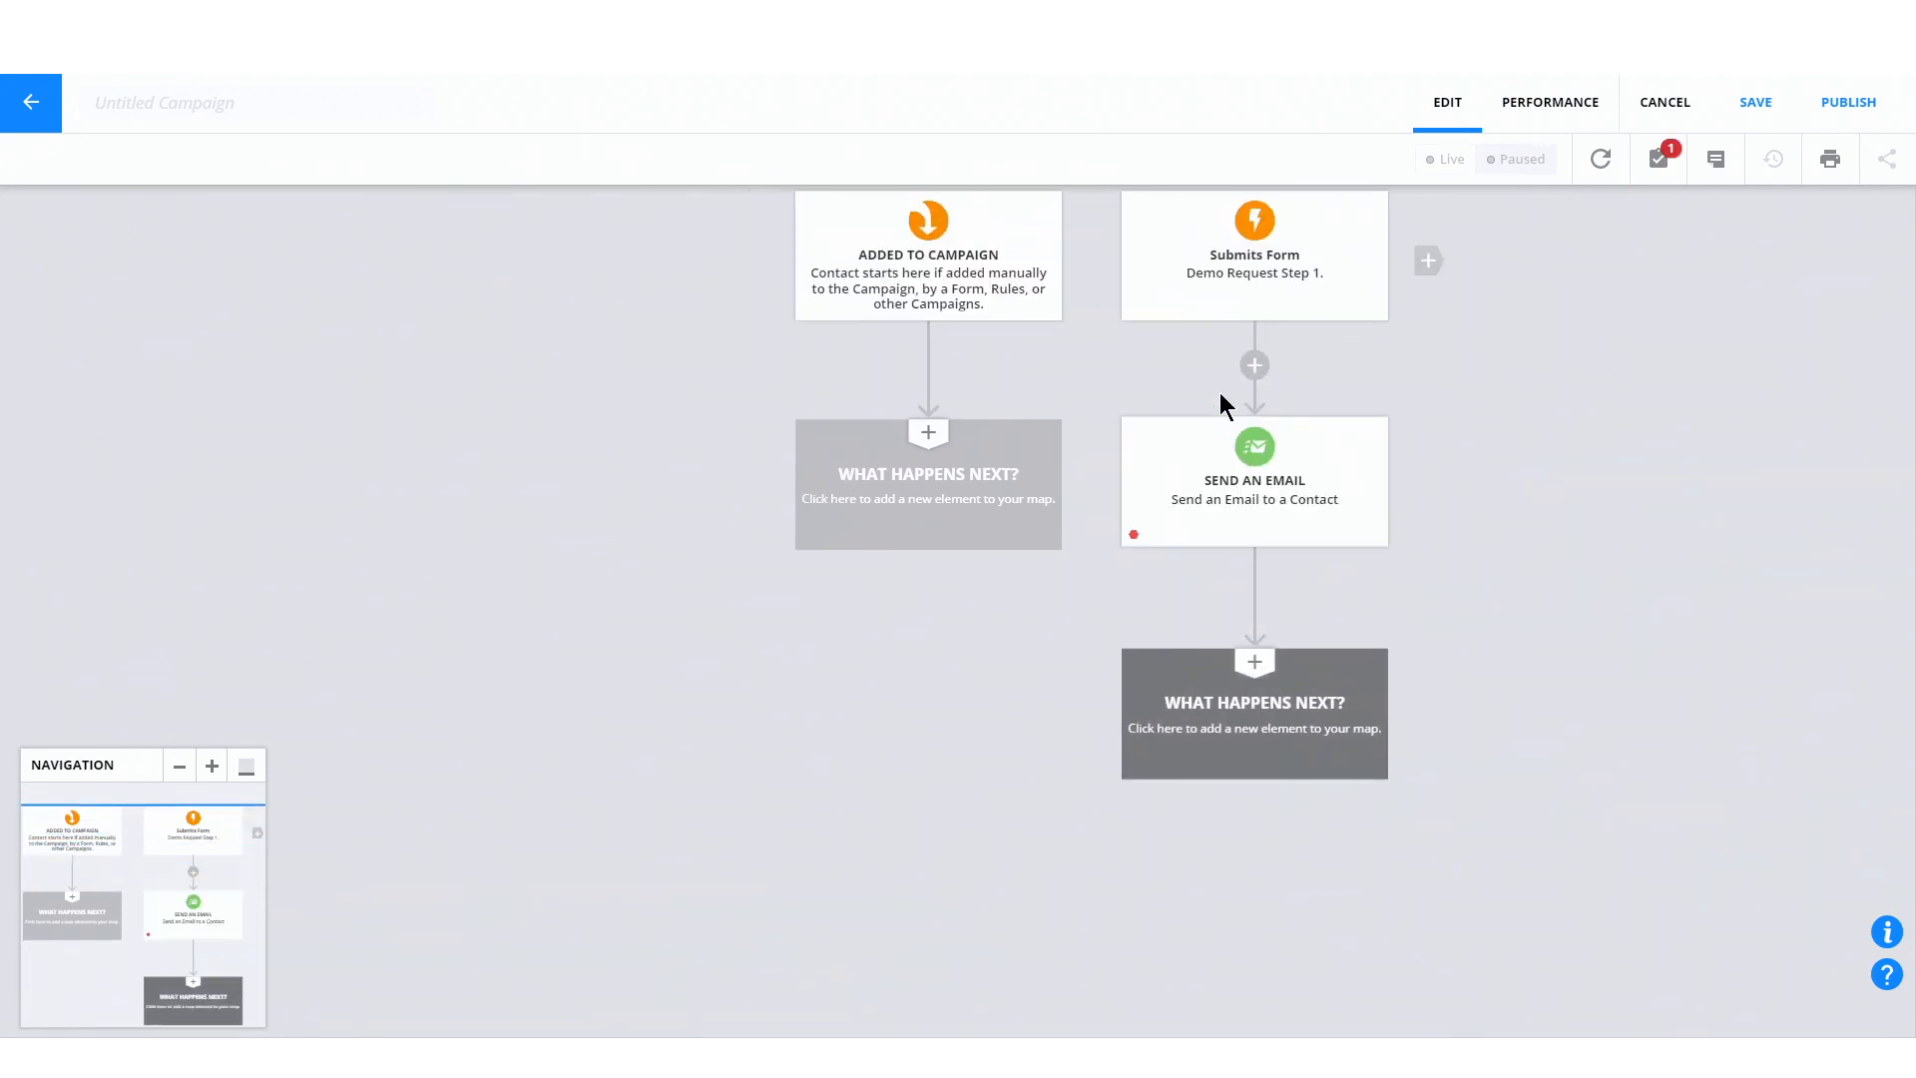
# Insert a Wait element between the form trigger and the email, holding contacts until the day is Monday, Tuesday, Wednesday, Thursday or Friday
pyautogui.click(1251, 371)
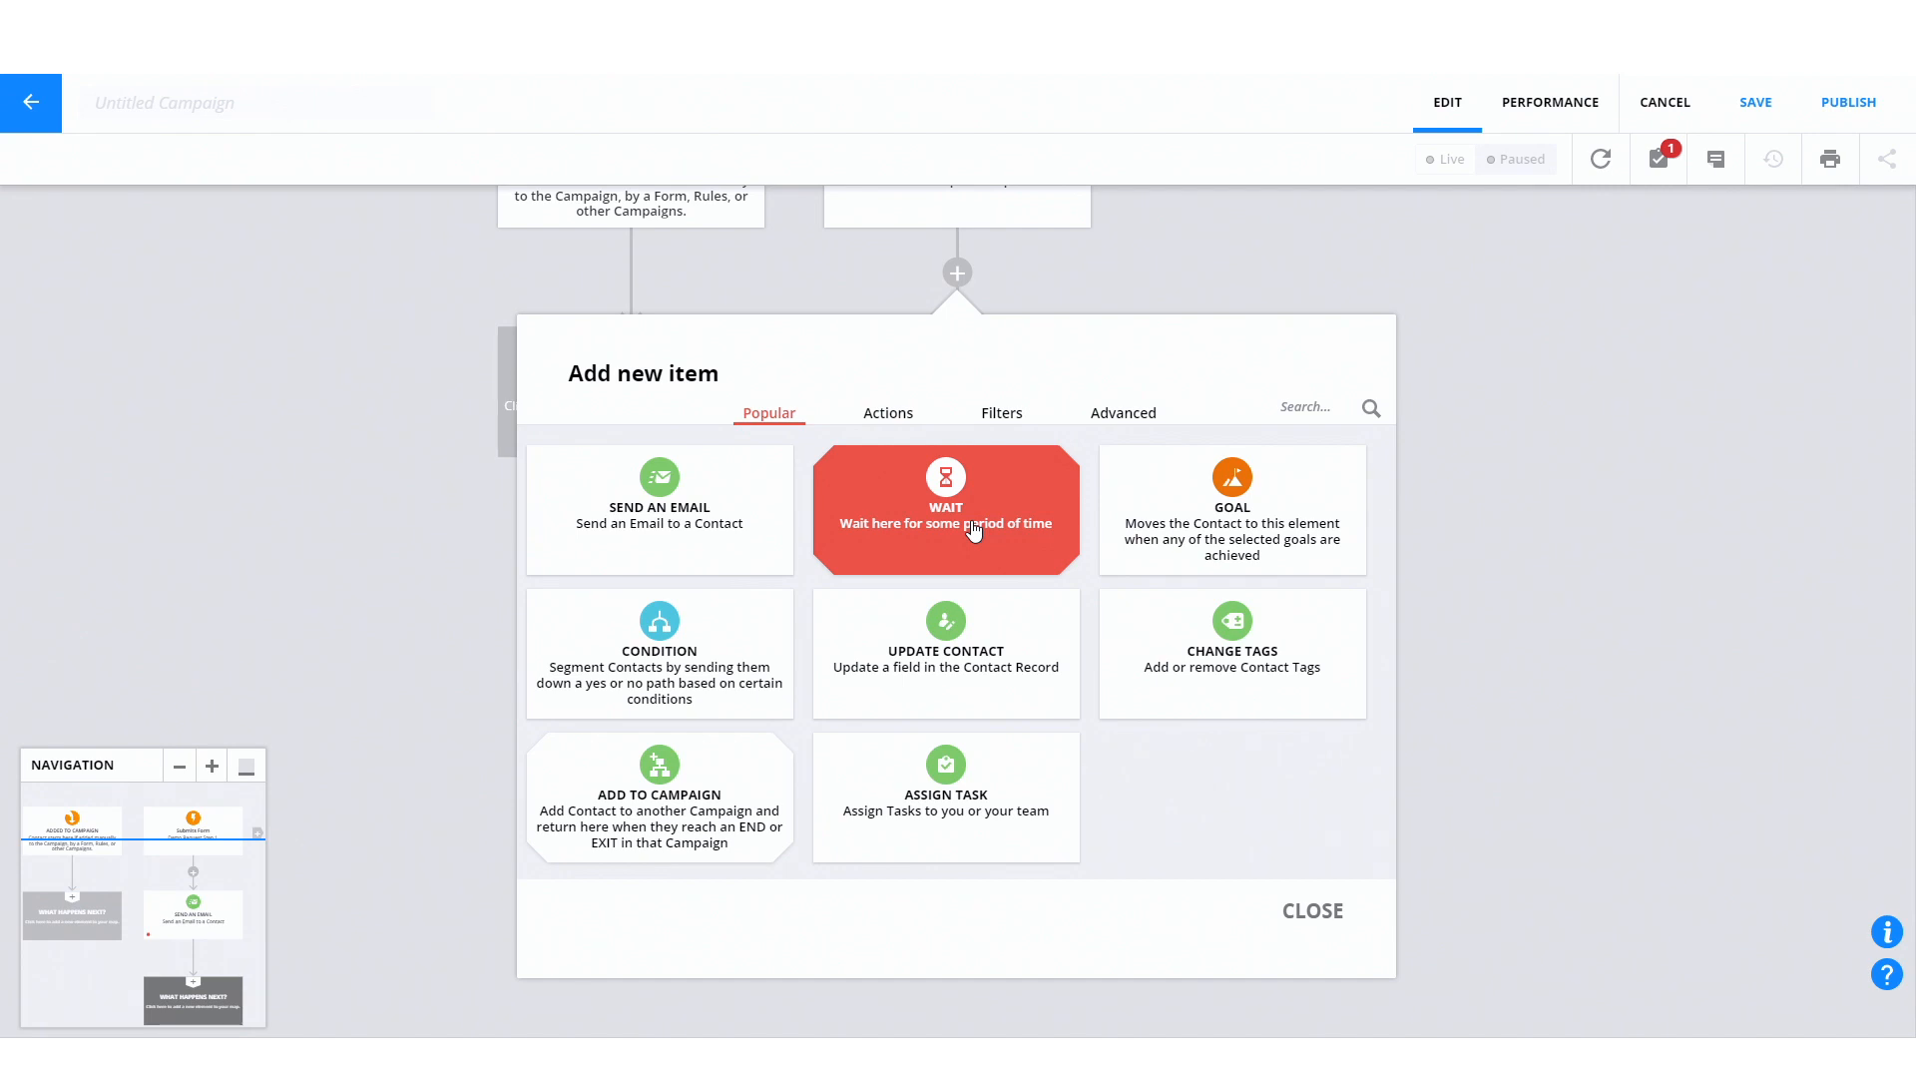
pyautogui.click(972, 529)
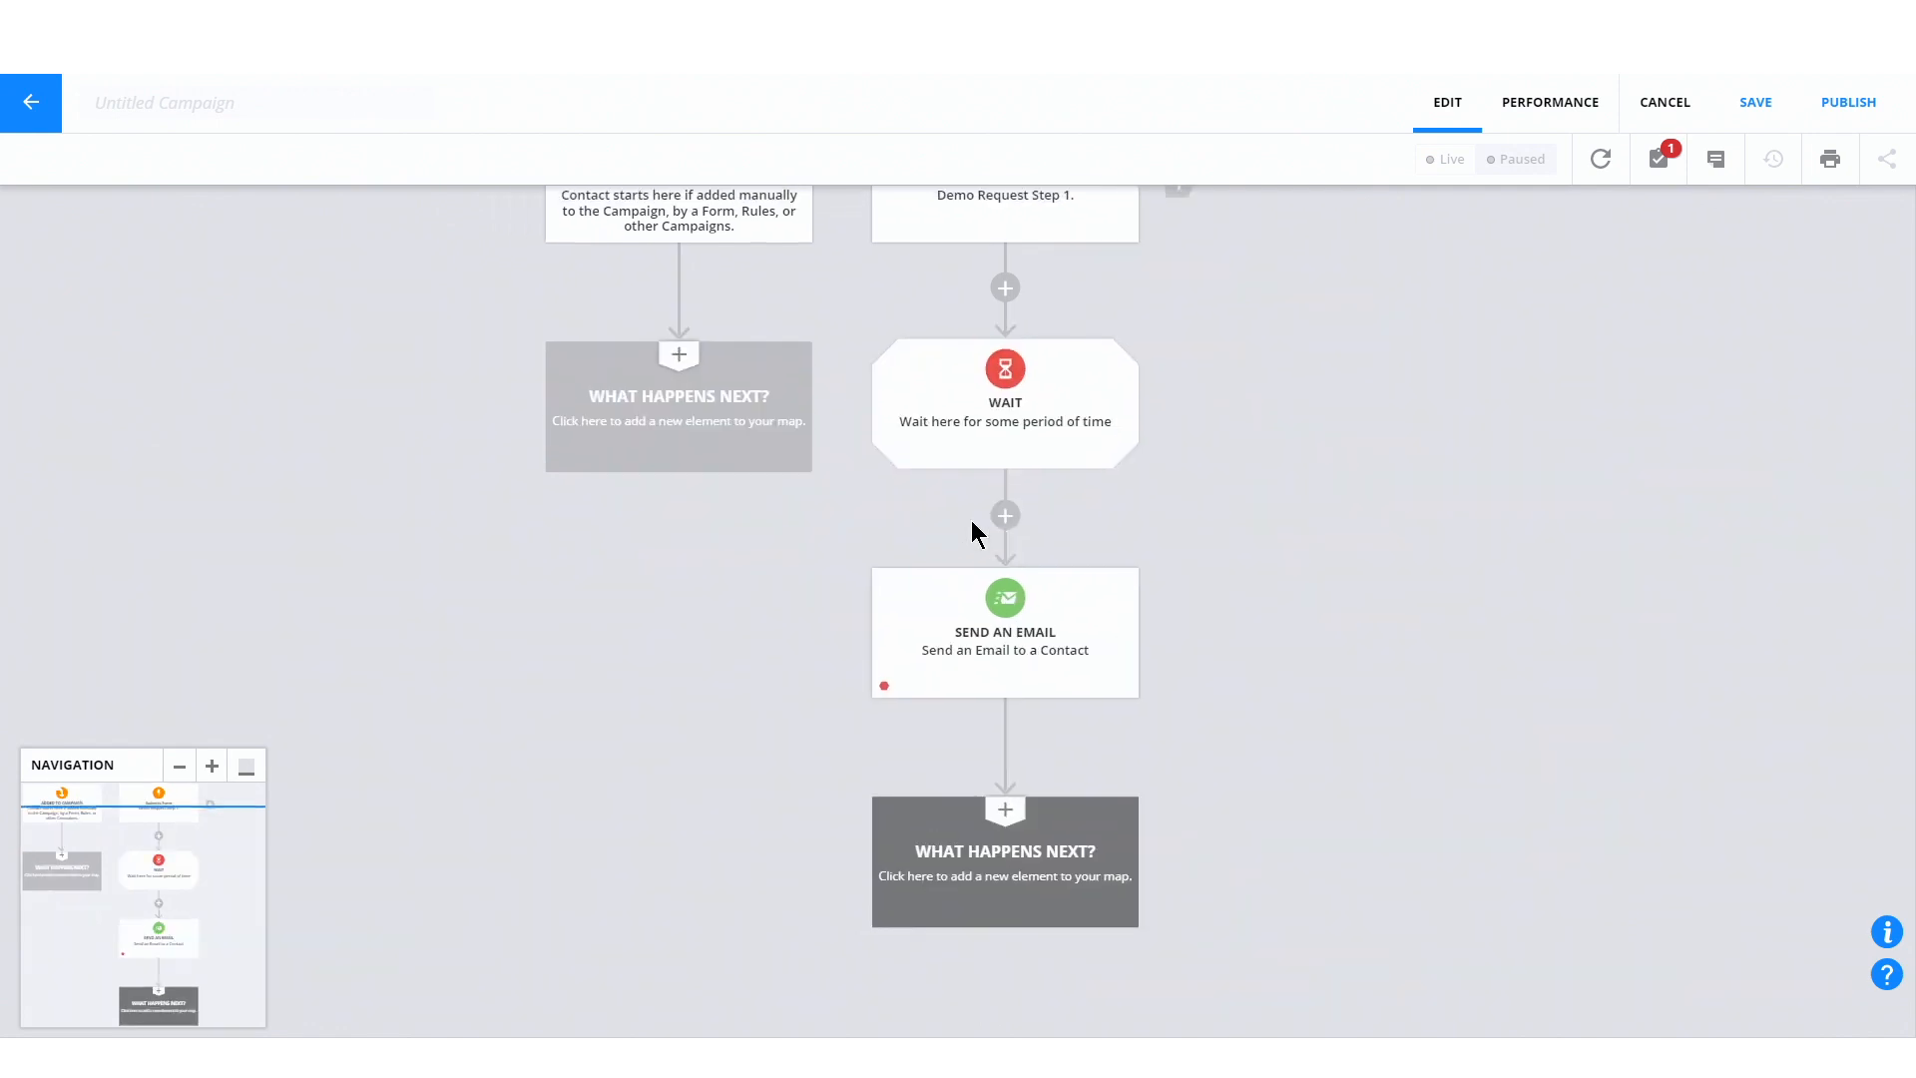
pyautogui.click(1258, 494)
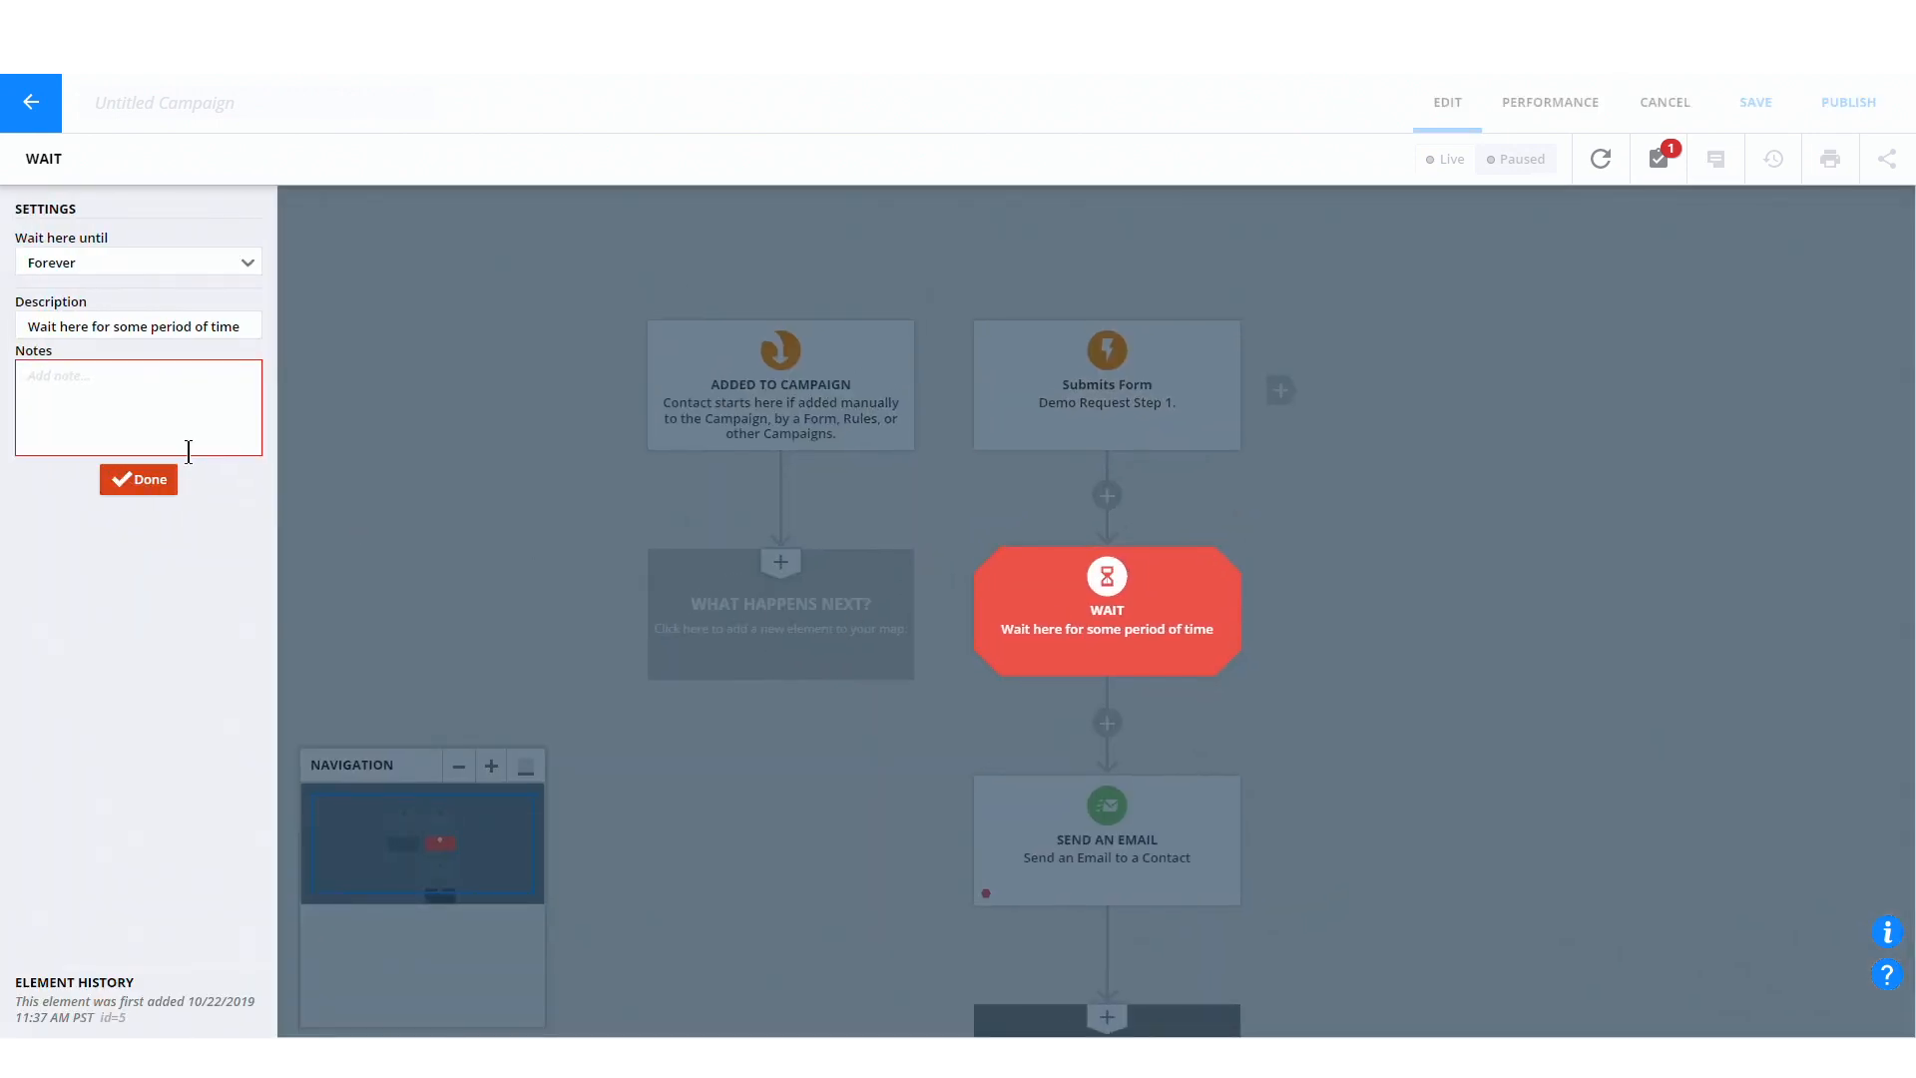
pyautogui.click(95, 259)
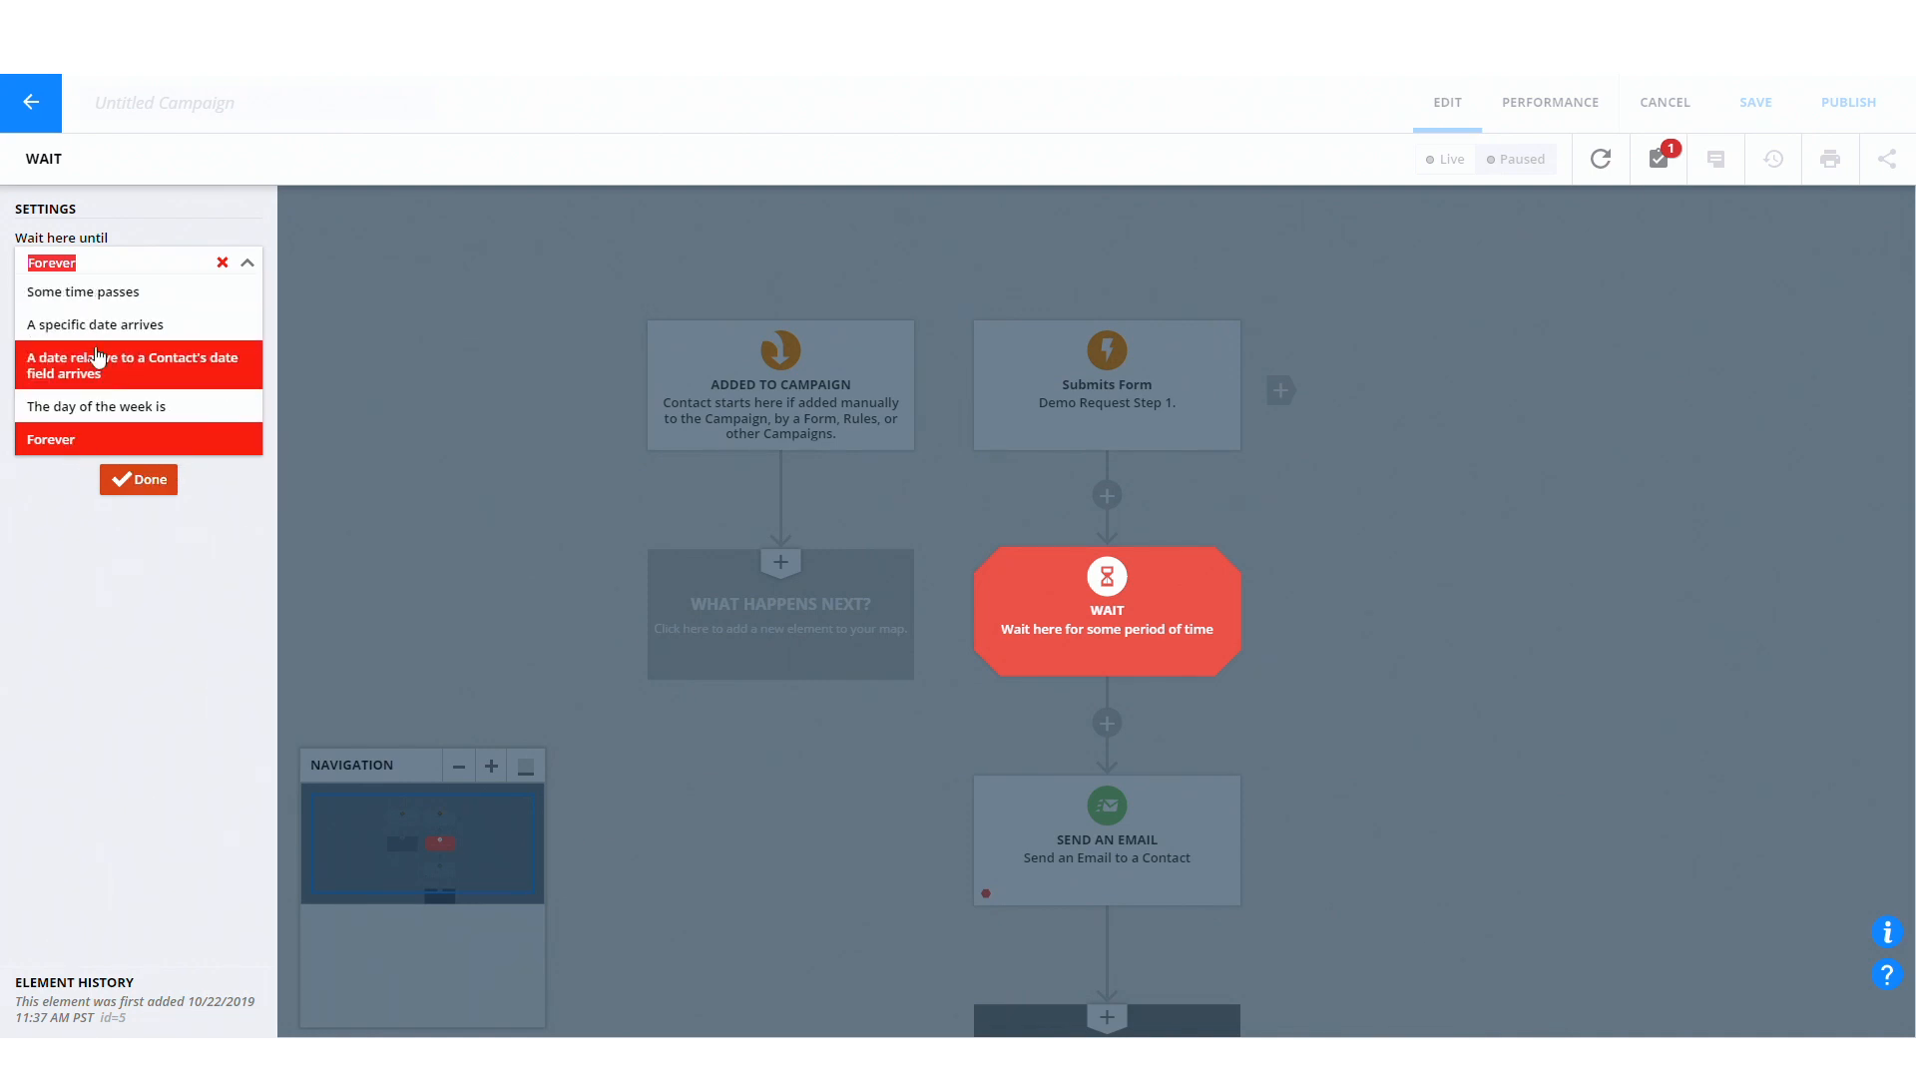
pyautogui.click(118, 405)
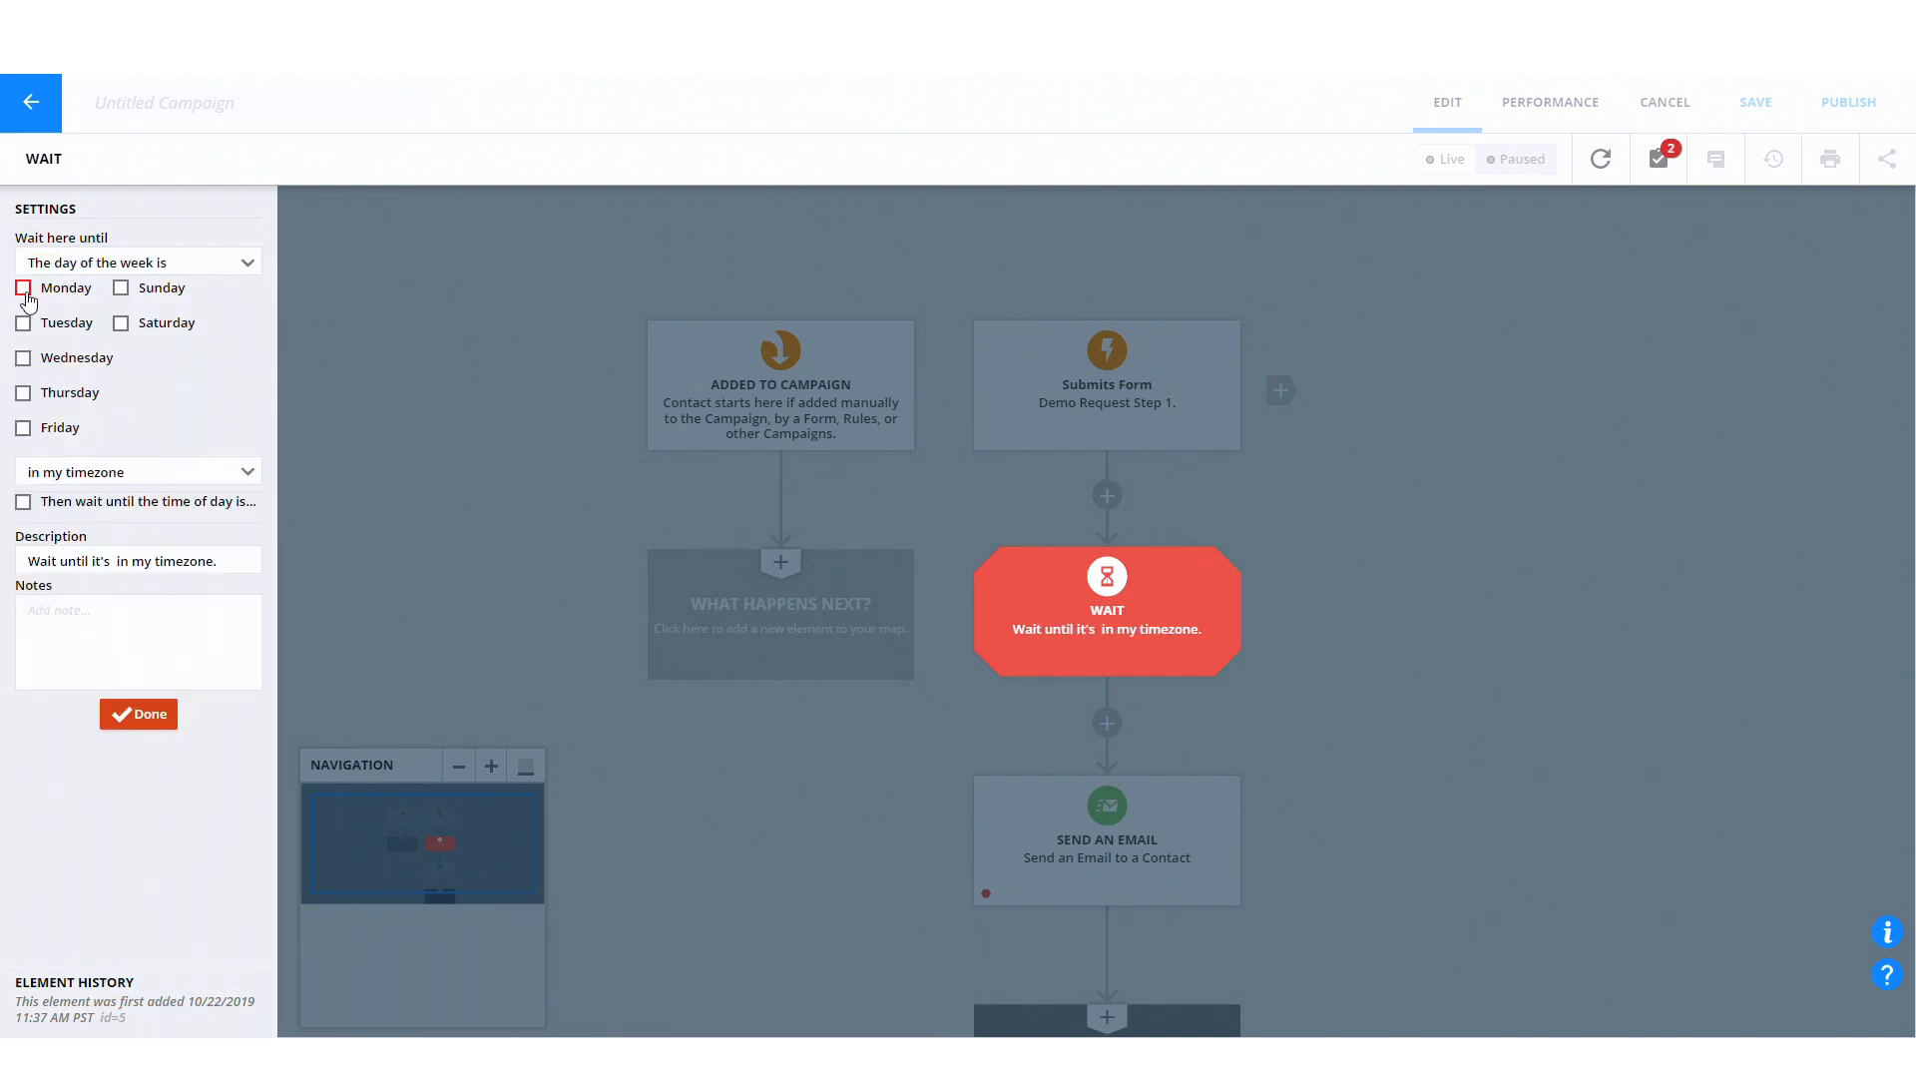
pyautogui.click(24, 323)
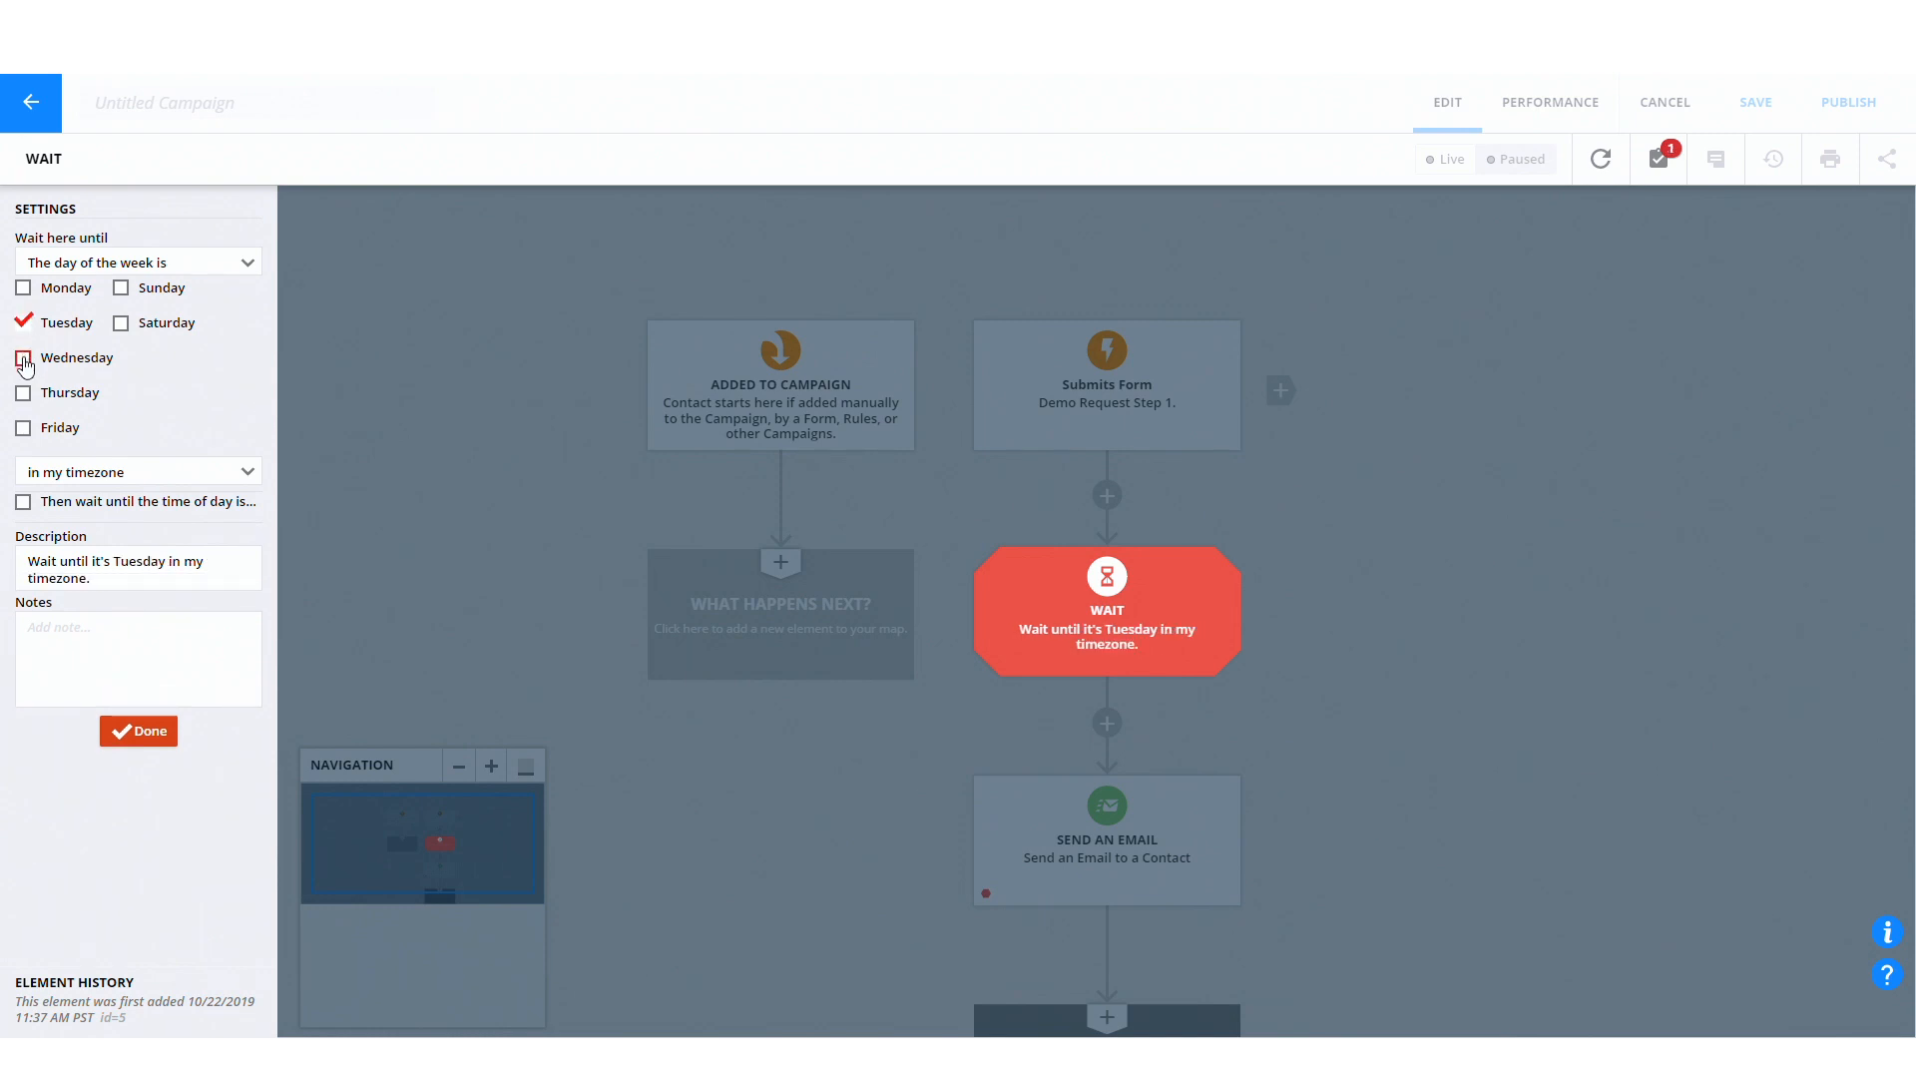
pyautogui.click(24, 360)
pyautogui.click(23, 393)
pyautogui.click(23, 428)
pyautogui.click(23, 290)
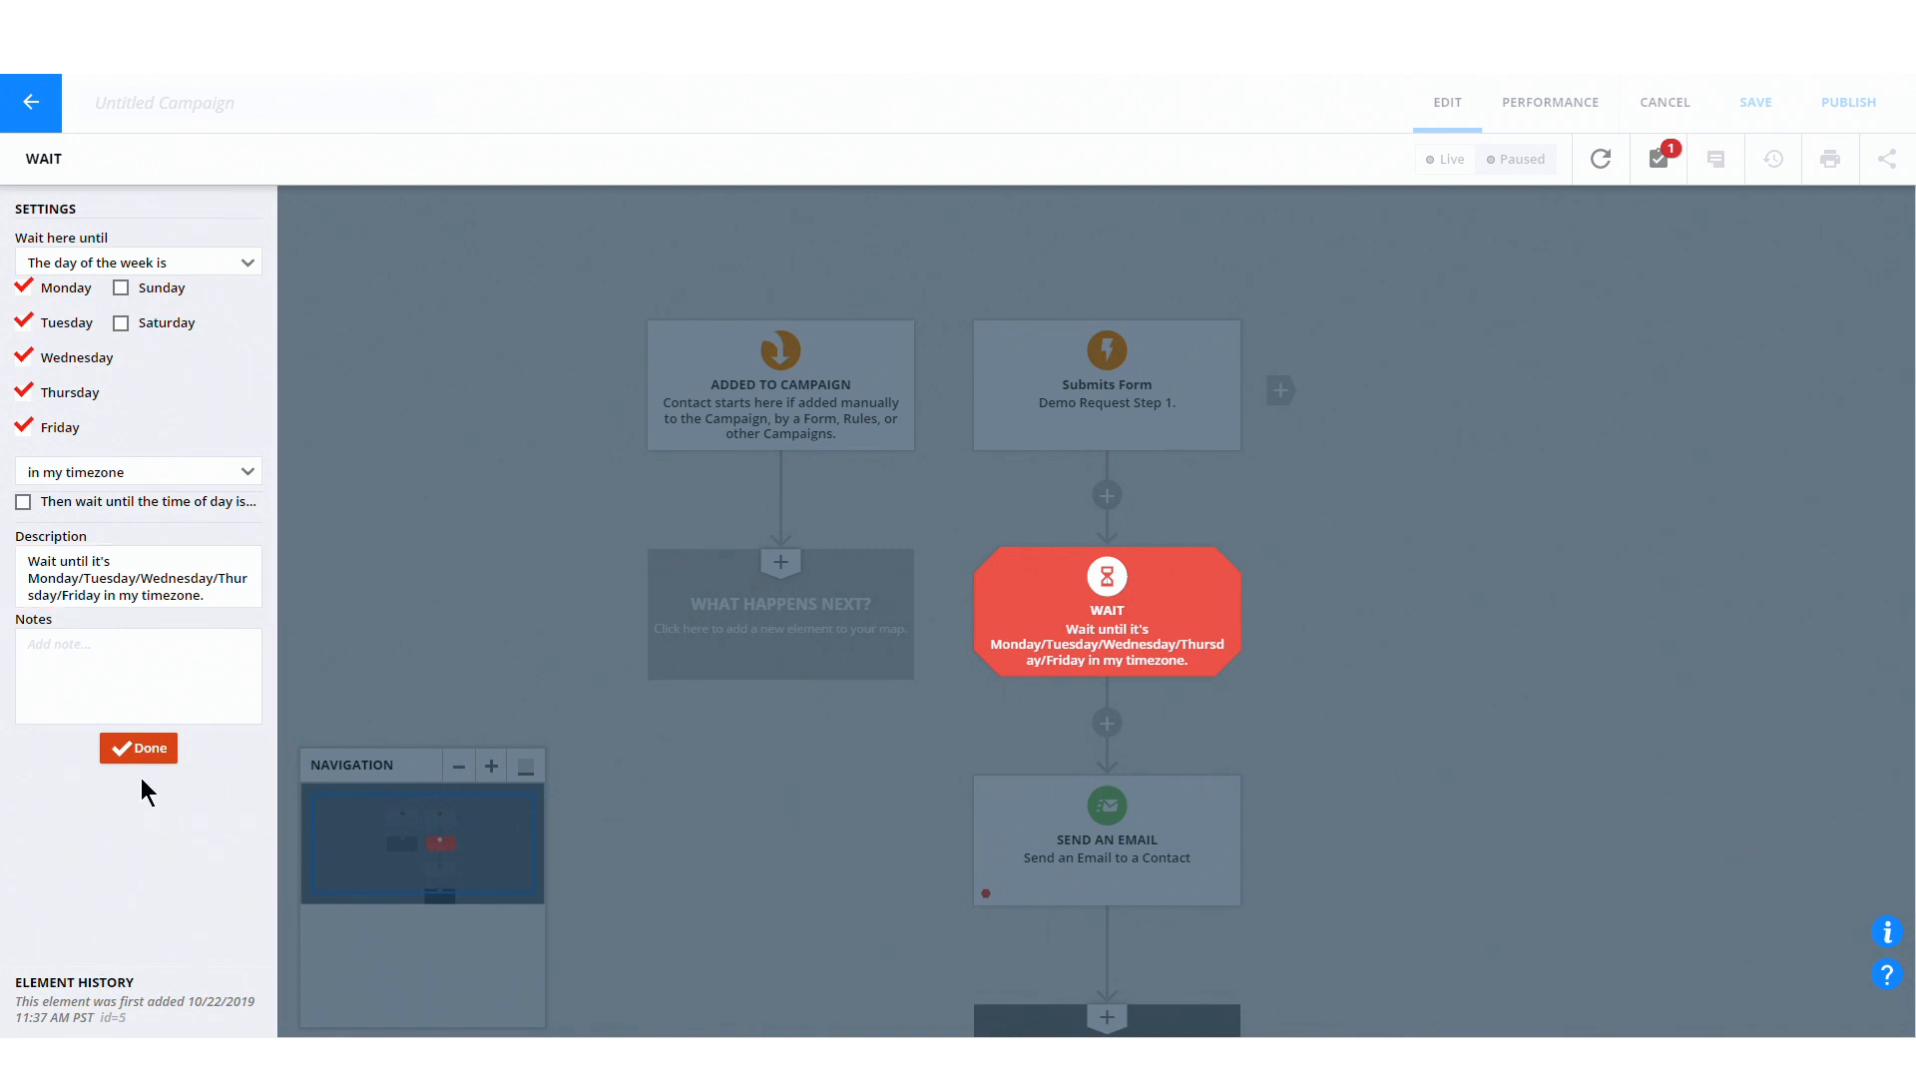
pyautogui.click(138, 749)
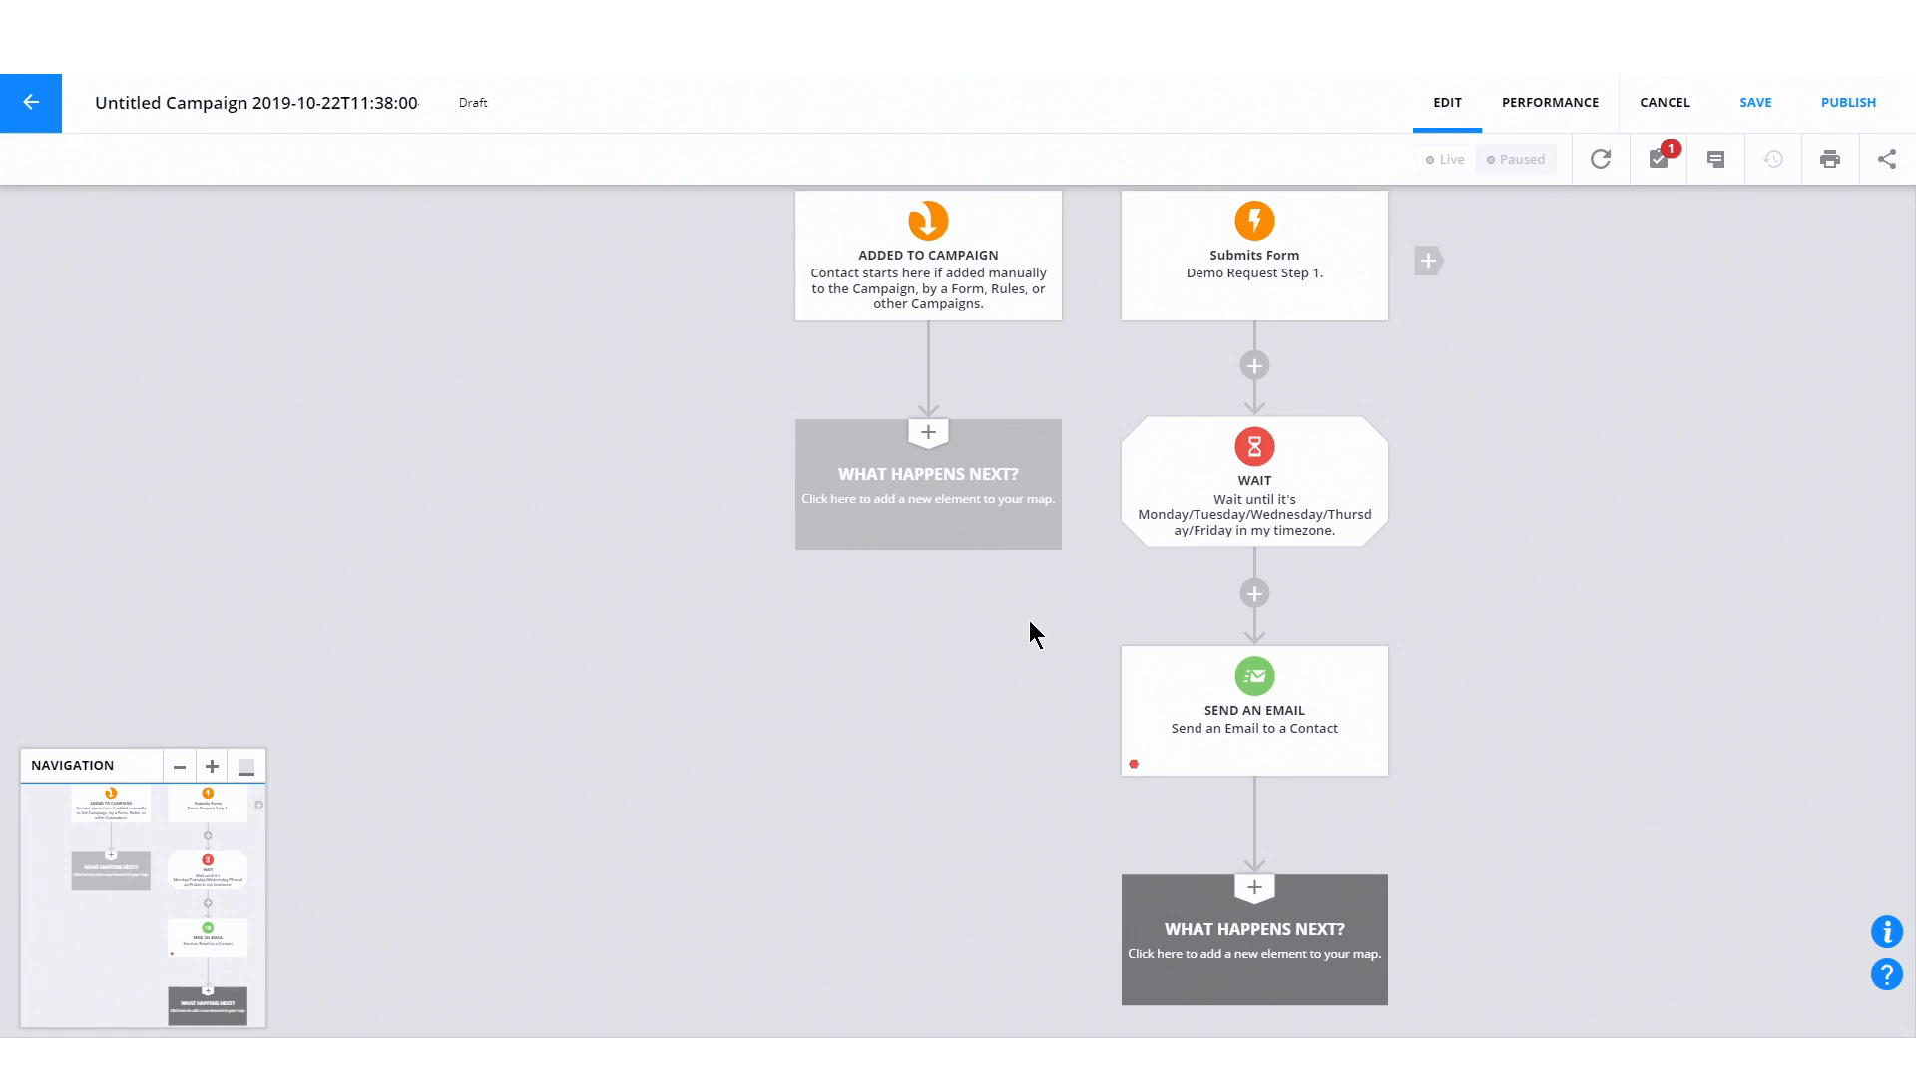
# Insert a second Wait element before the email, and make the weekday Wait also hold until 9:00 AM
pyautogui.click(1254, 593)
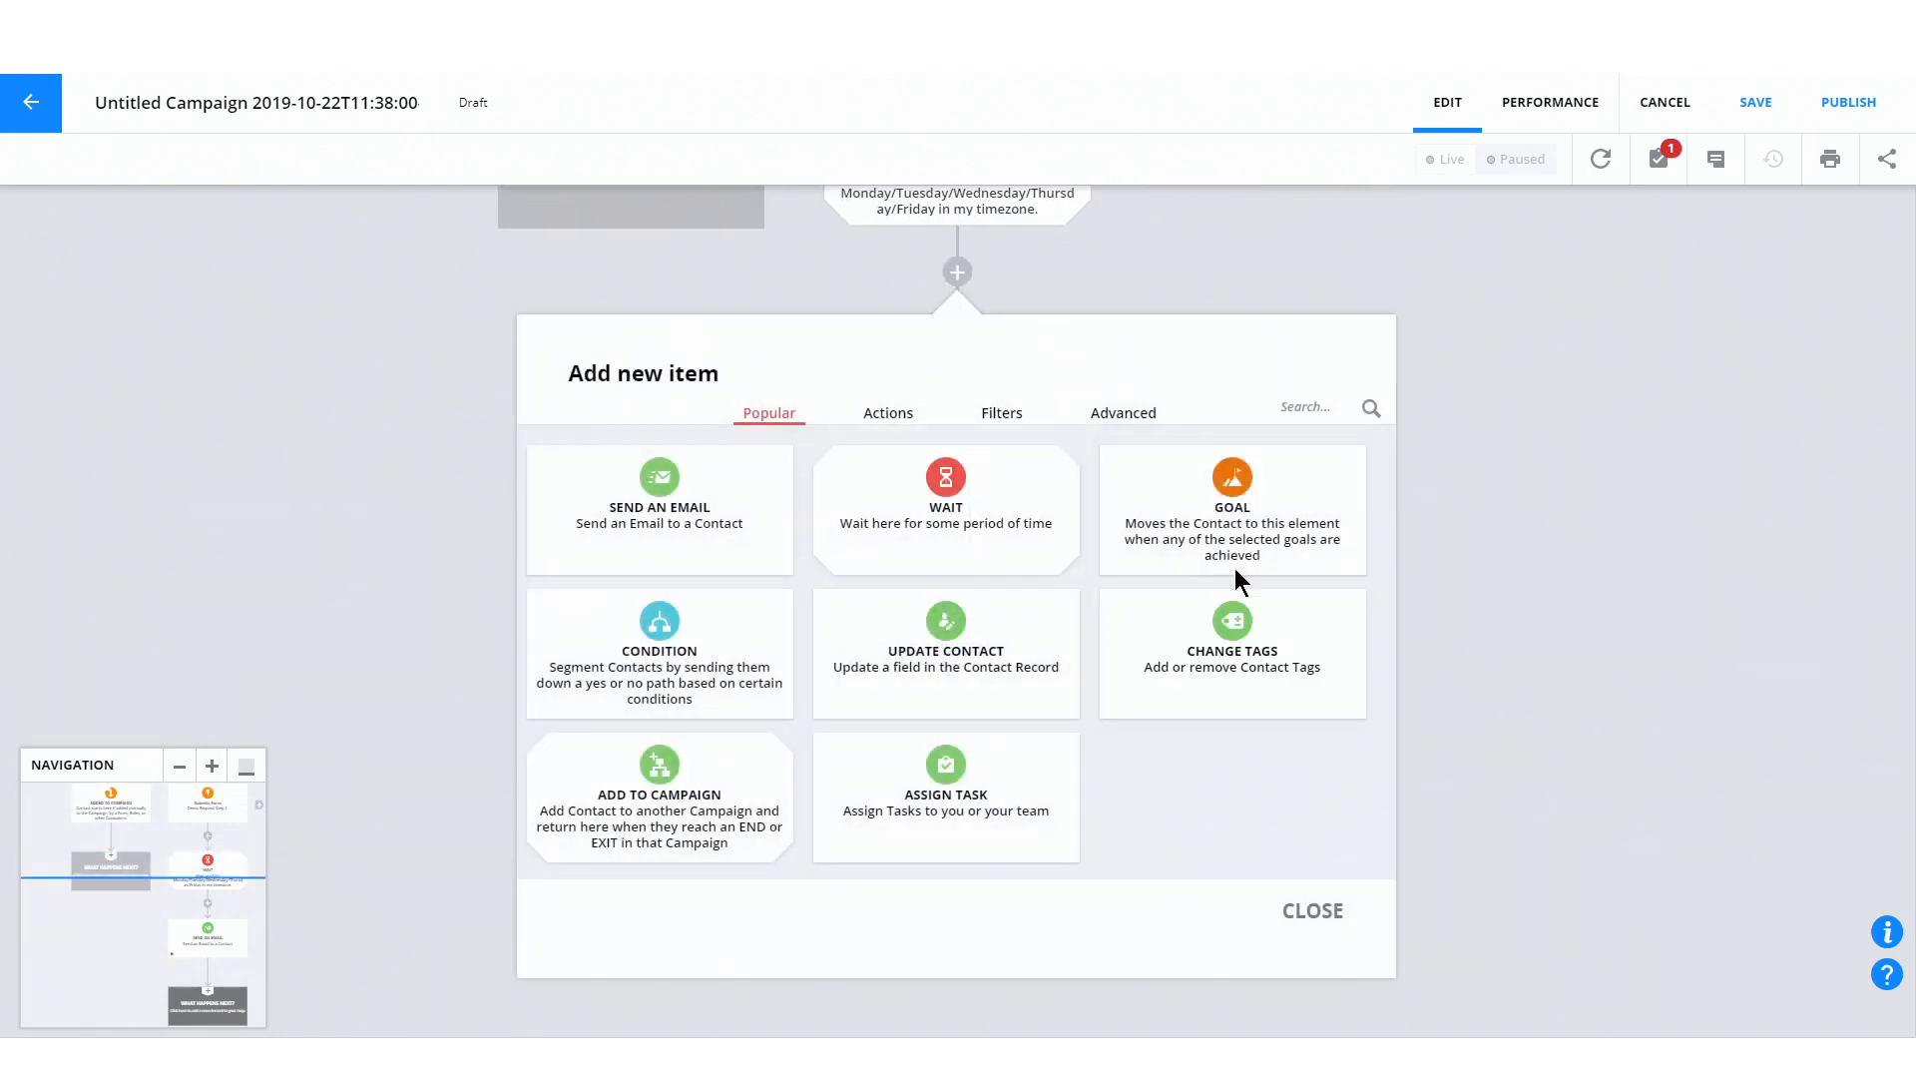
pyautogui.click(958, 540)
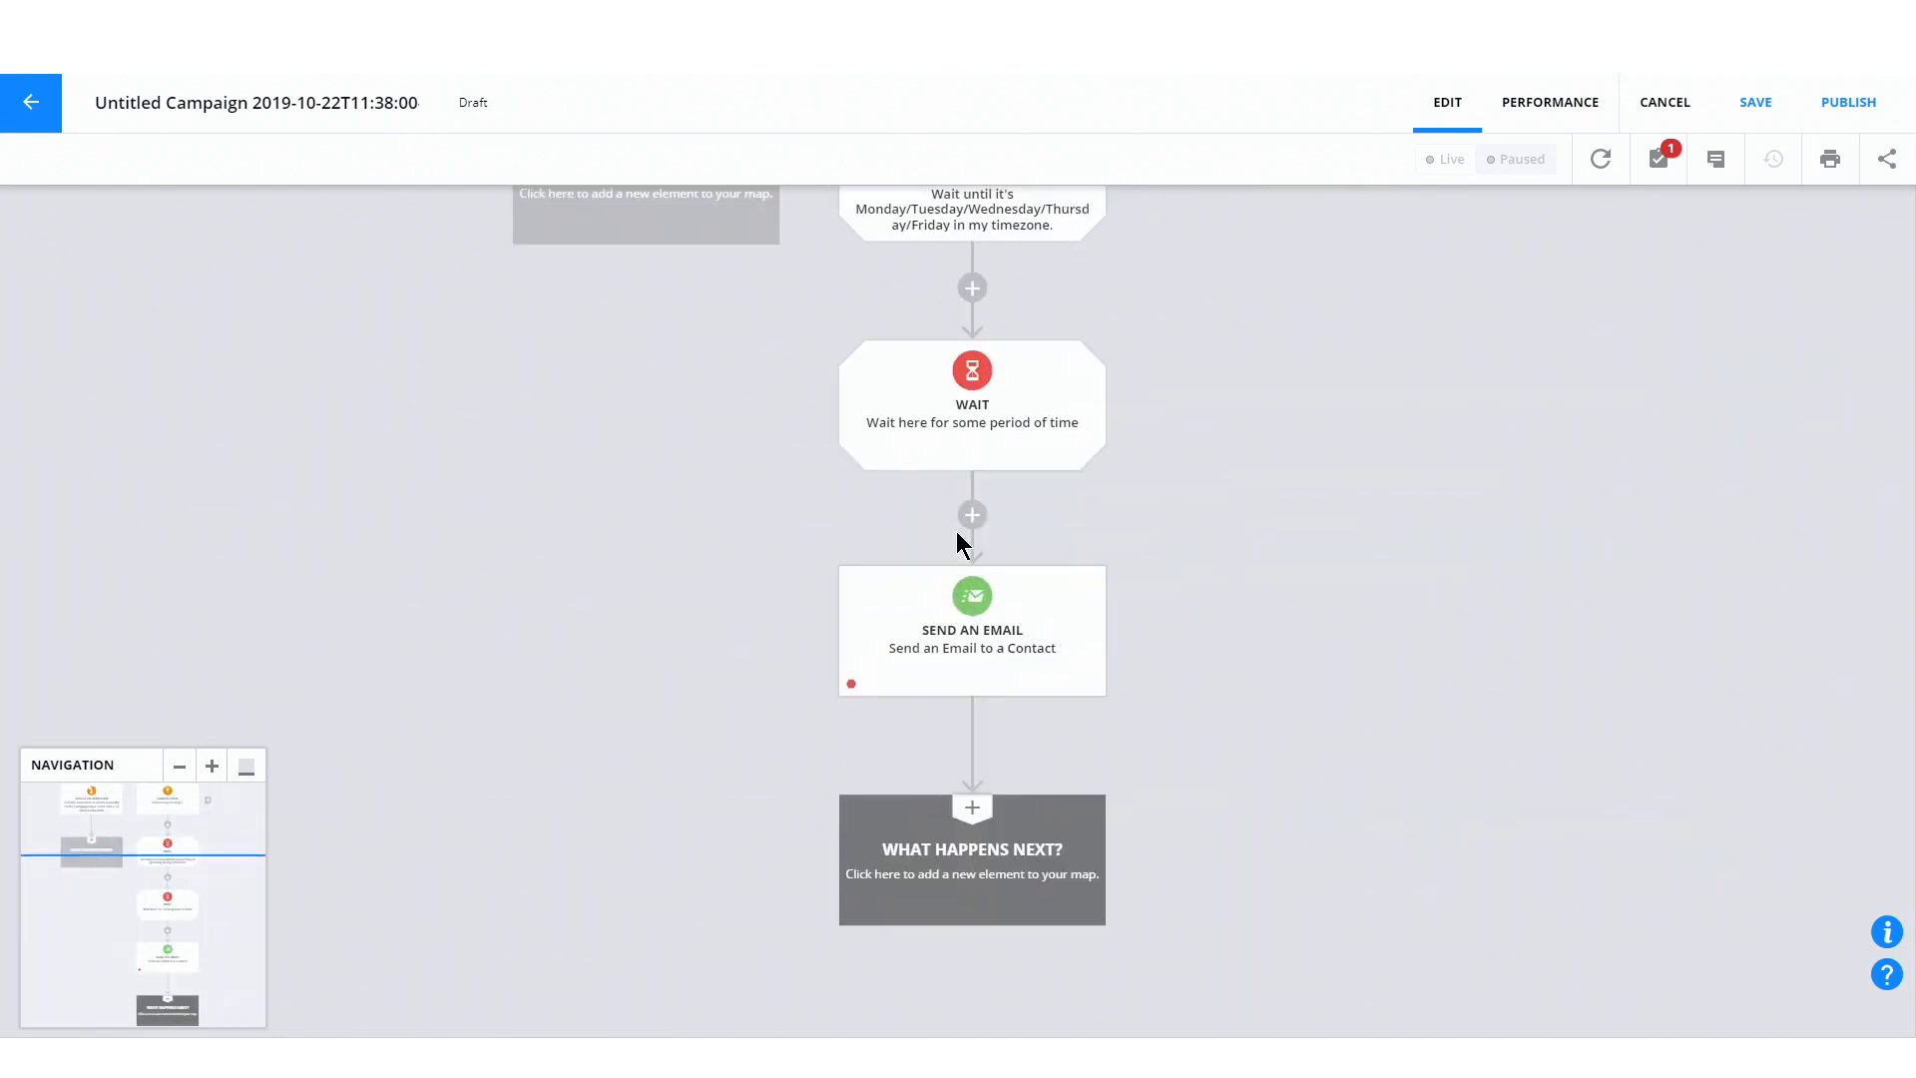
pyautogui.click(1261, 495)
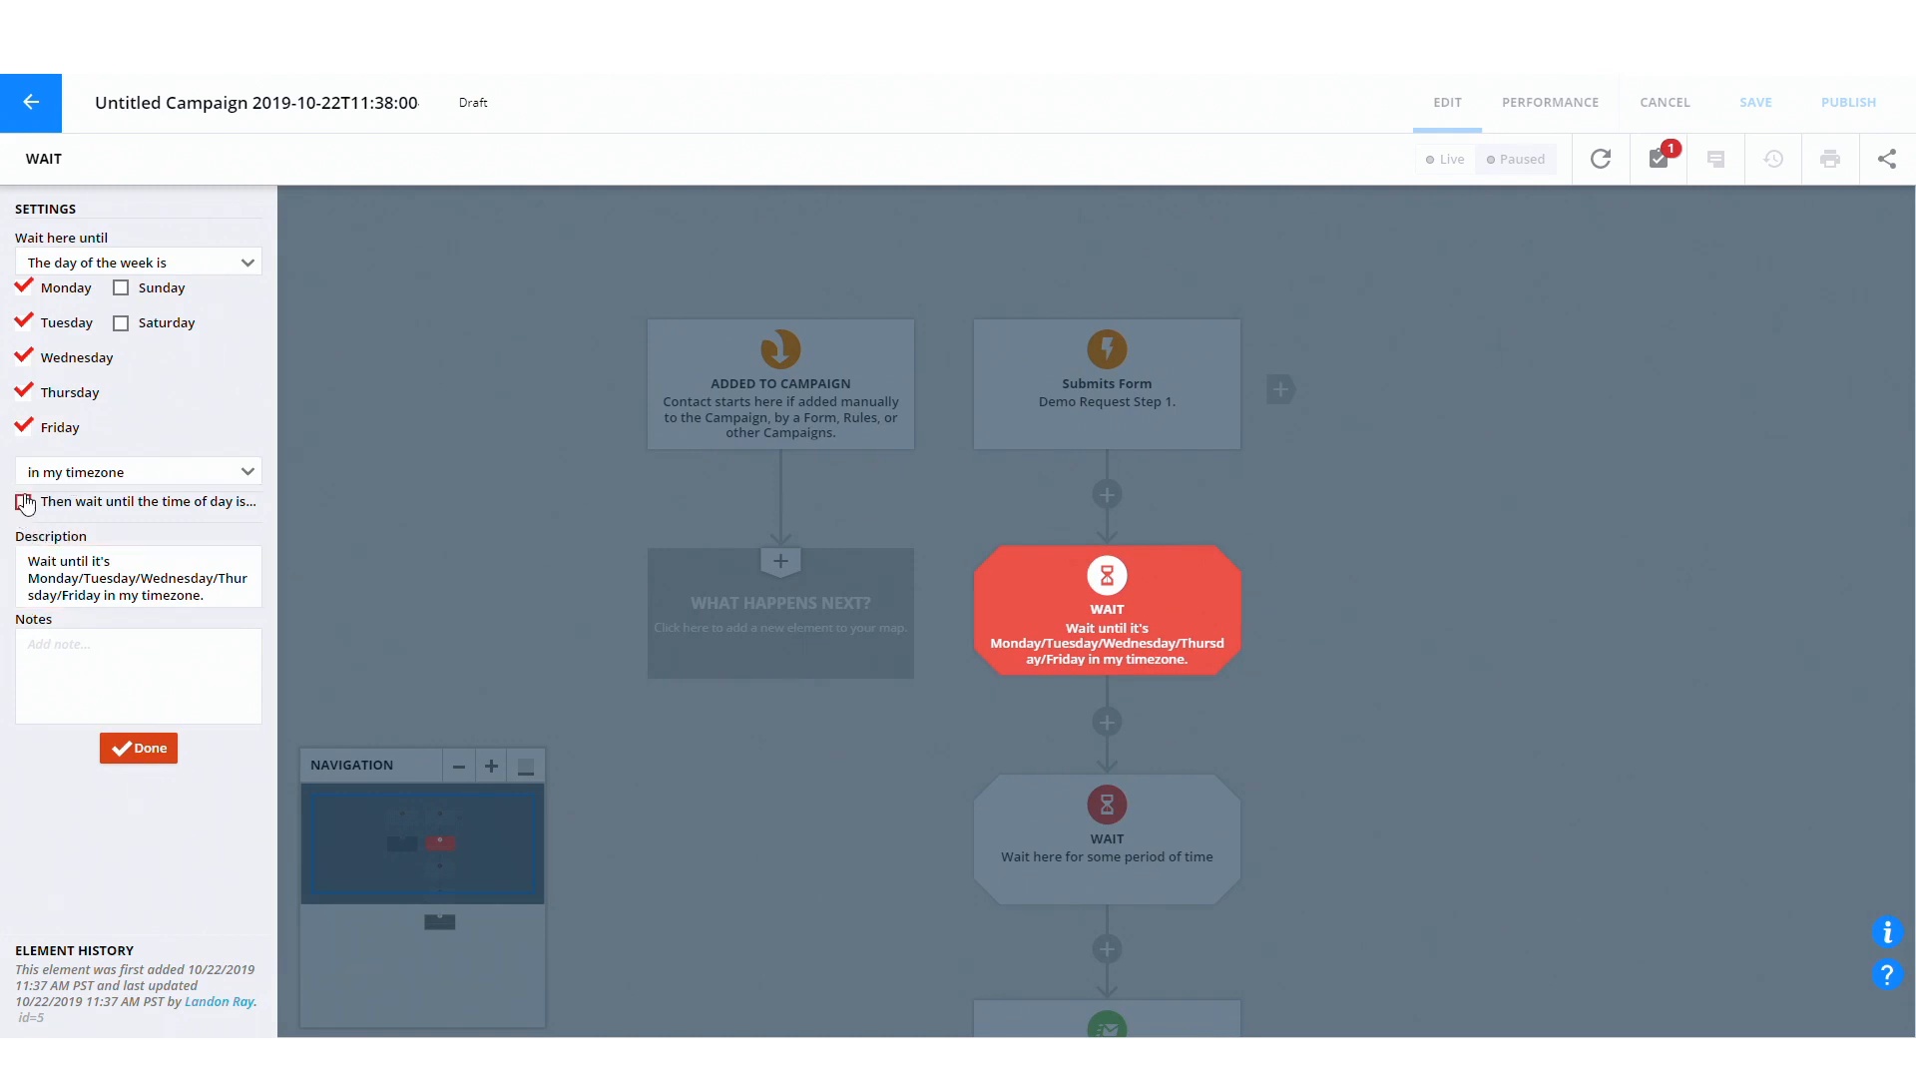
pyautogui.click(25, 504)
pyautogui.click(100, 529)
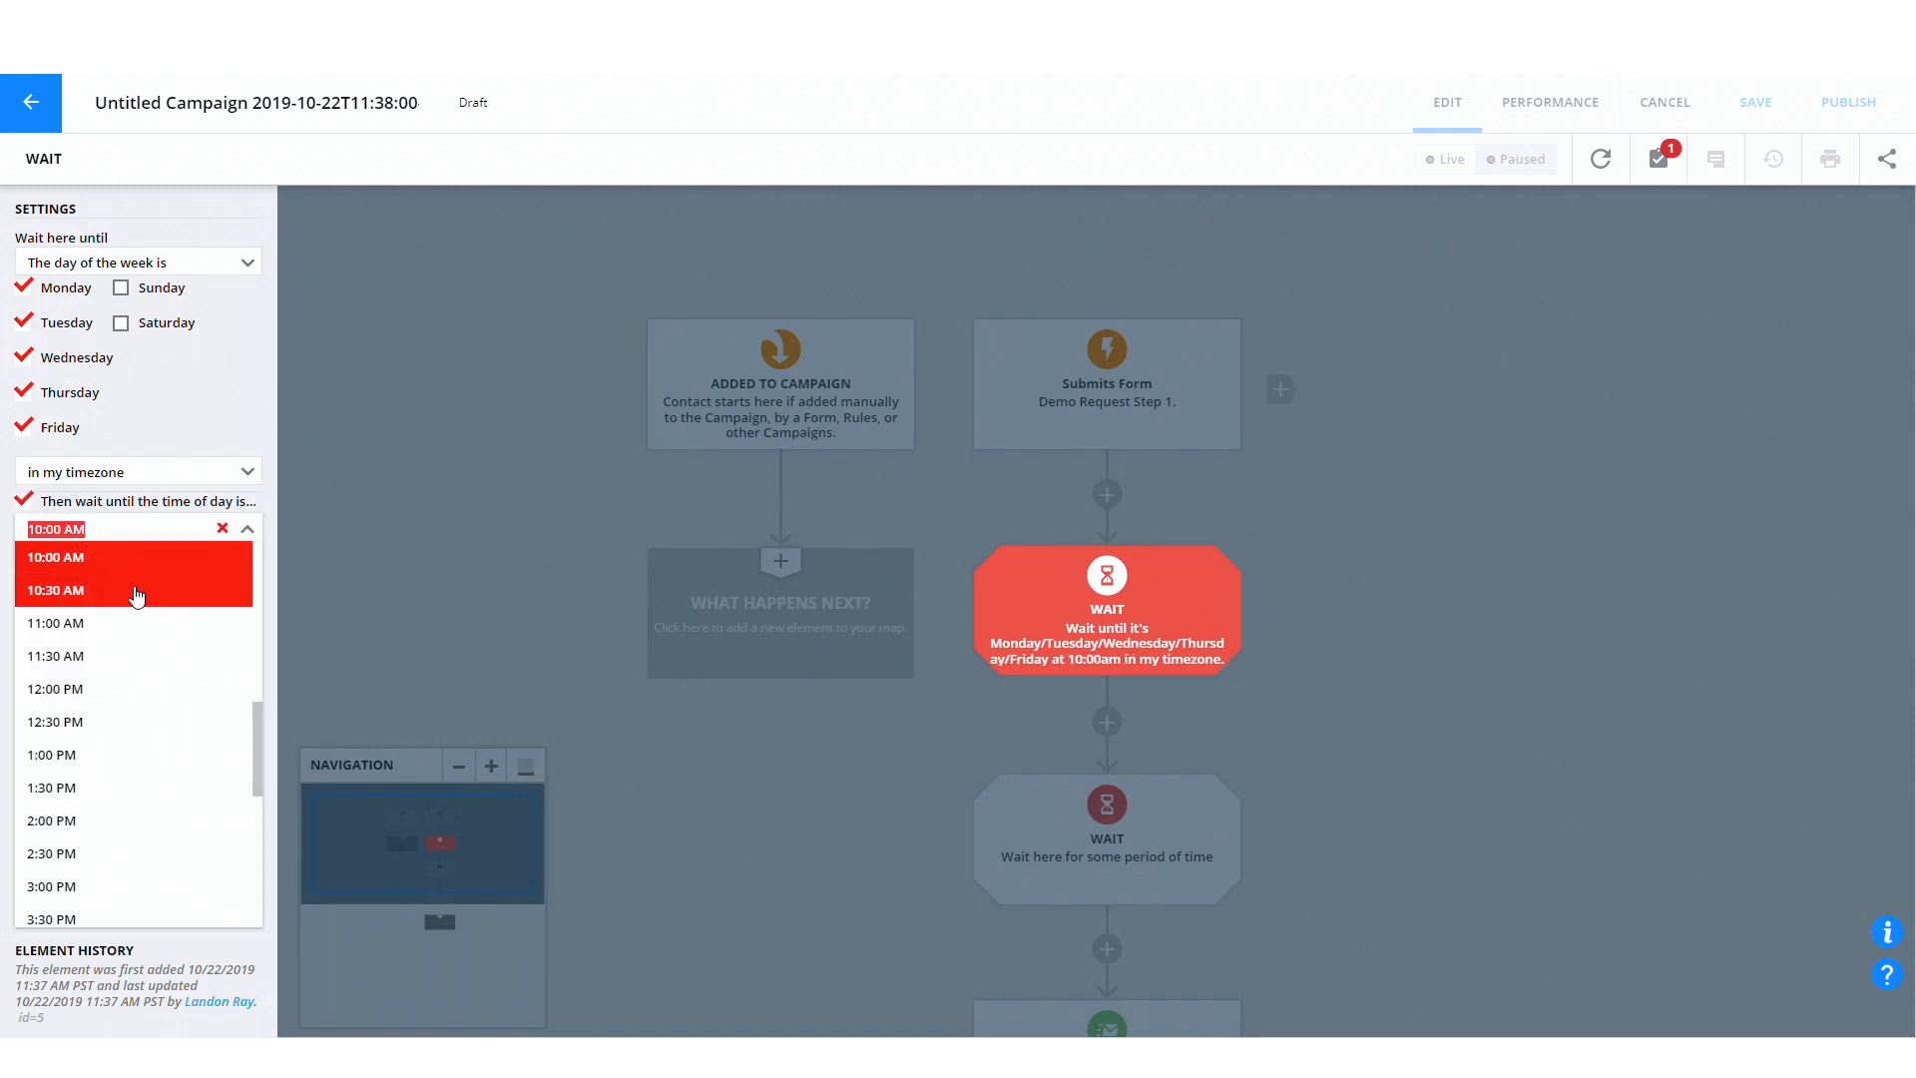
pyautogui.scroll(2, 147, 596)
pyautogui.click(100, 690)
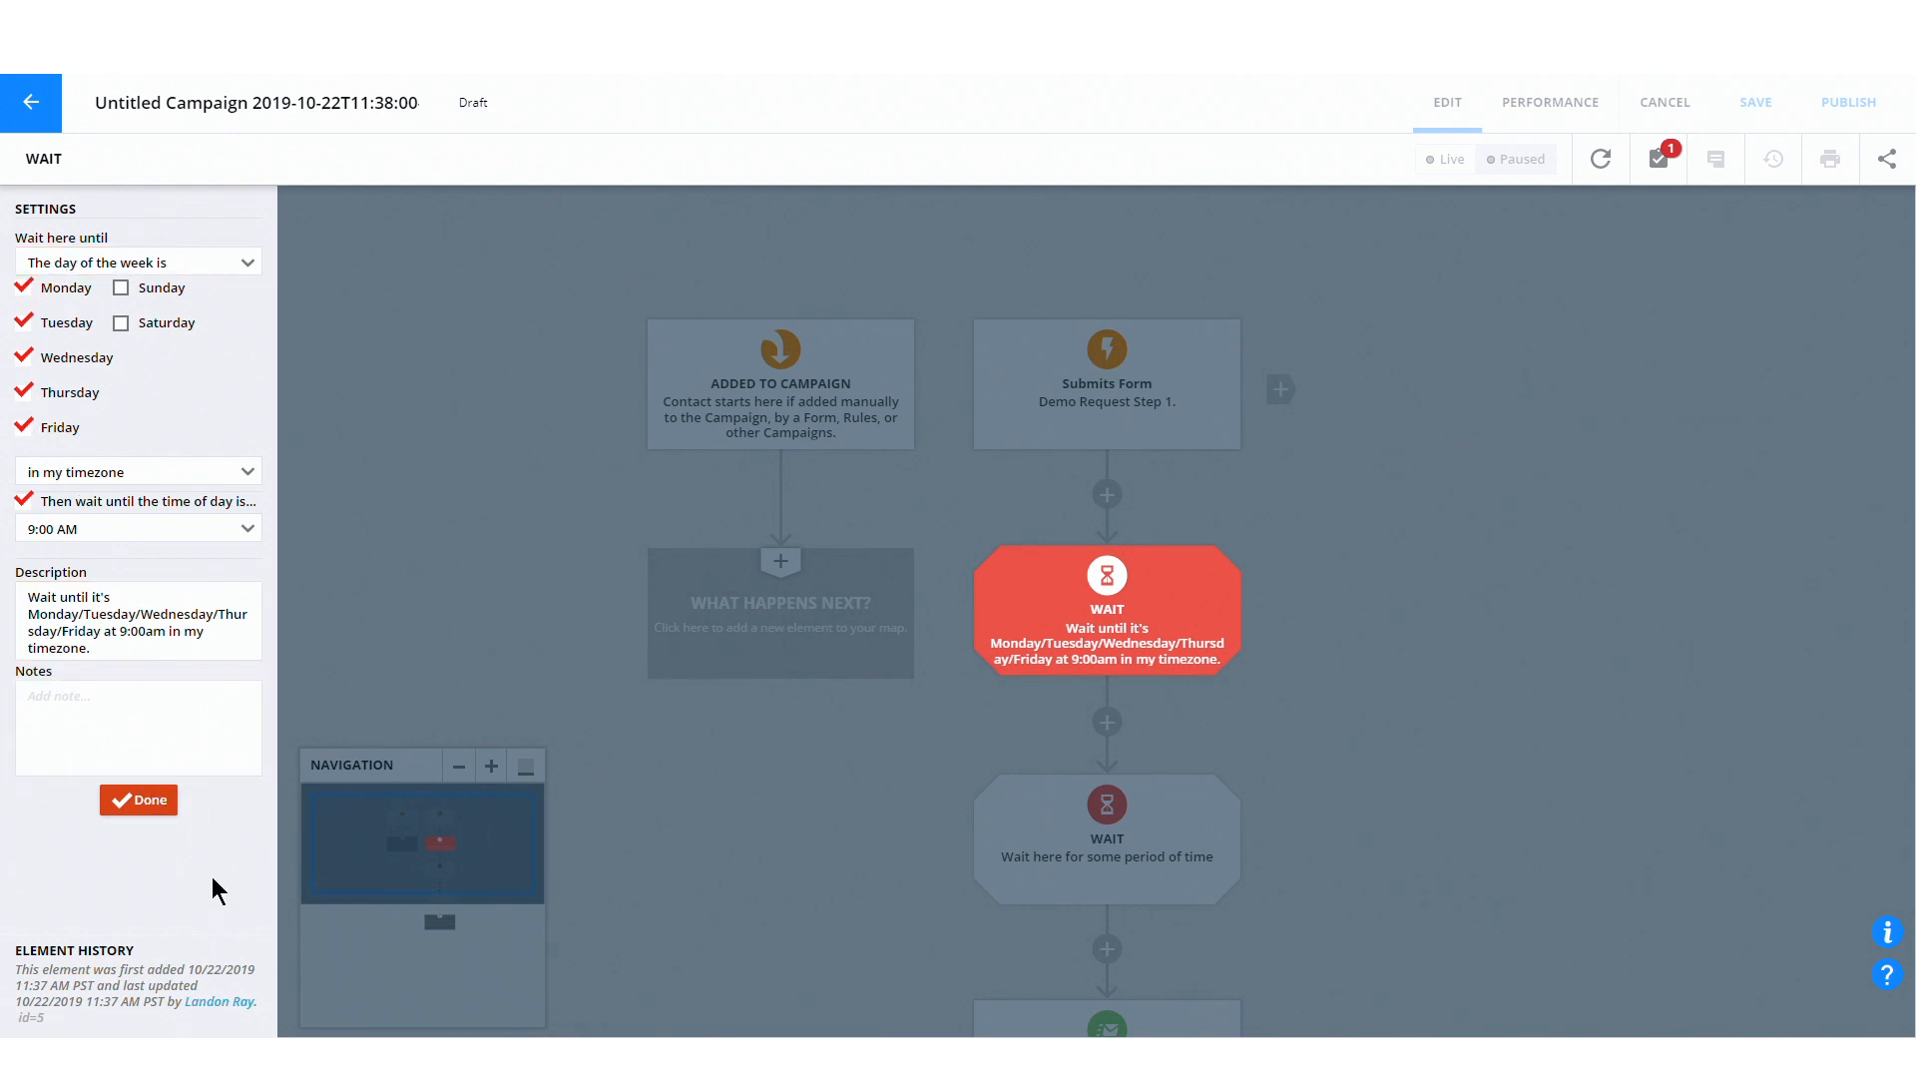
pyautogui.click(146, 820)
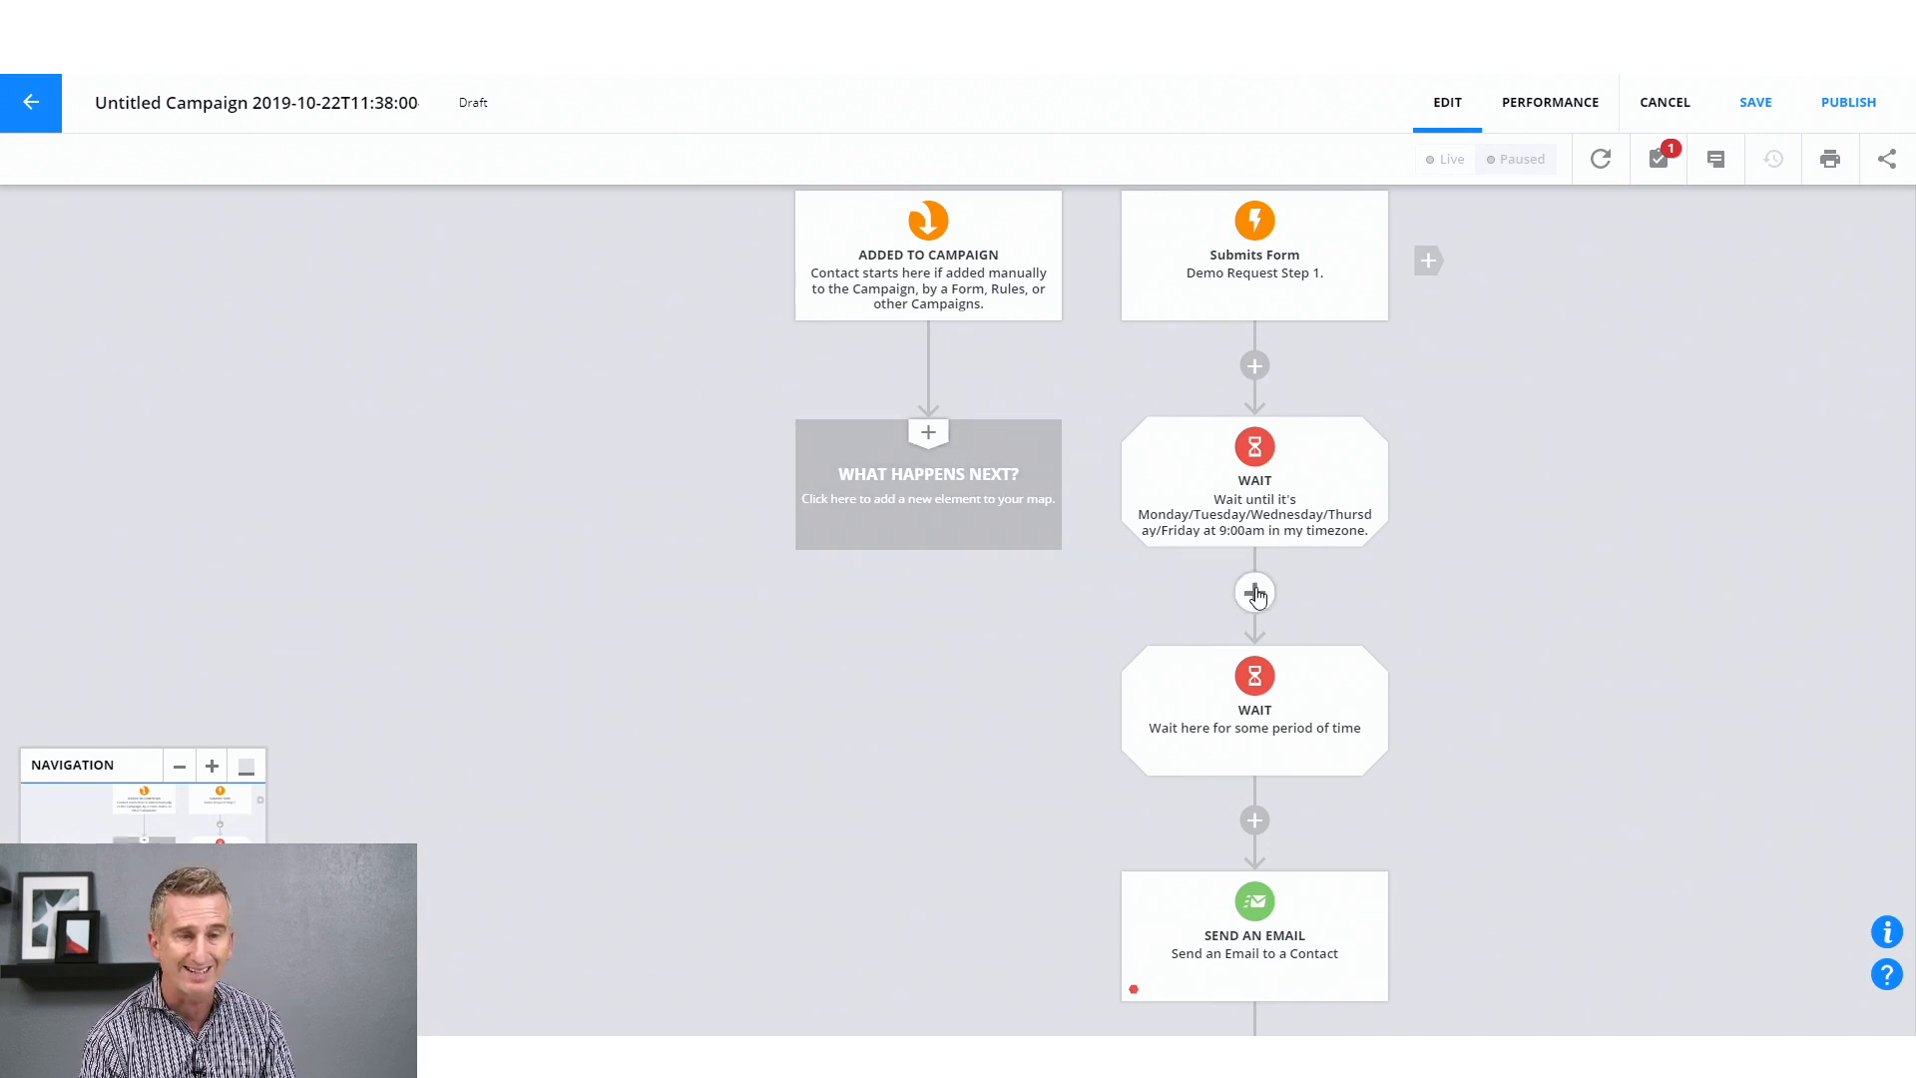
# Delete both Wait elements between the form trigger and the email, removing only those items
pyautogui.click(1363, 440)
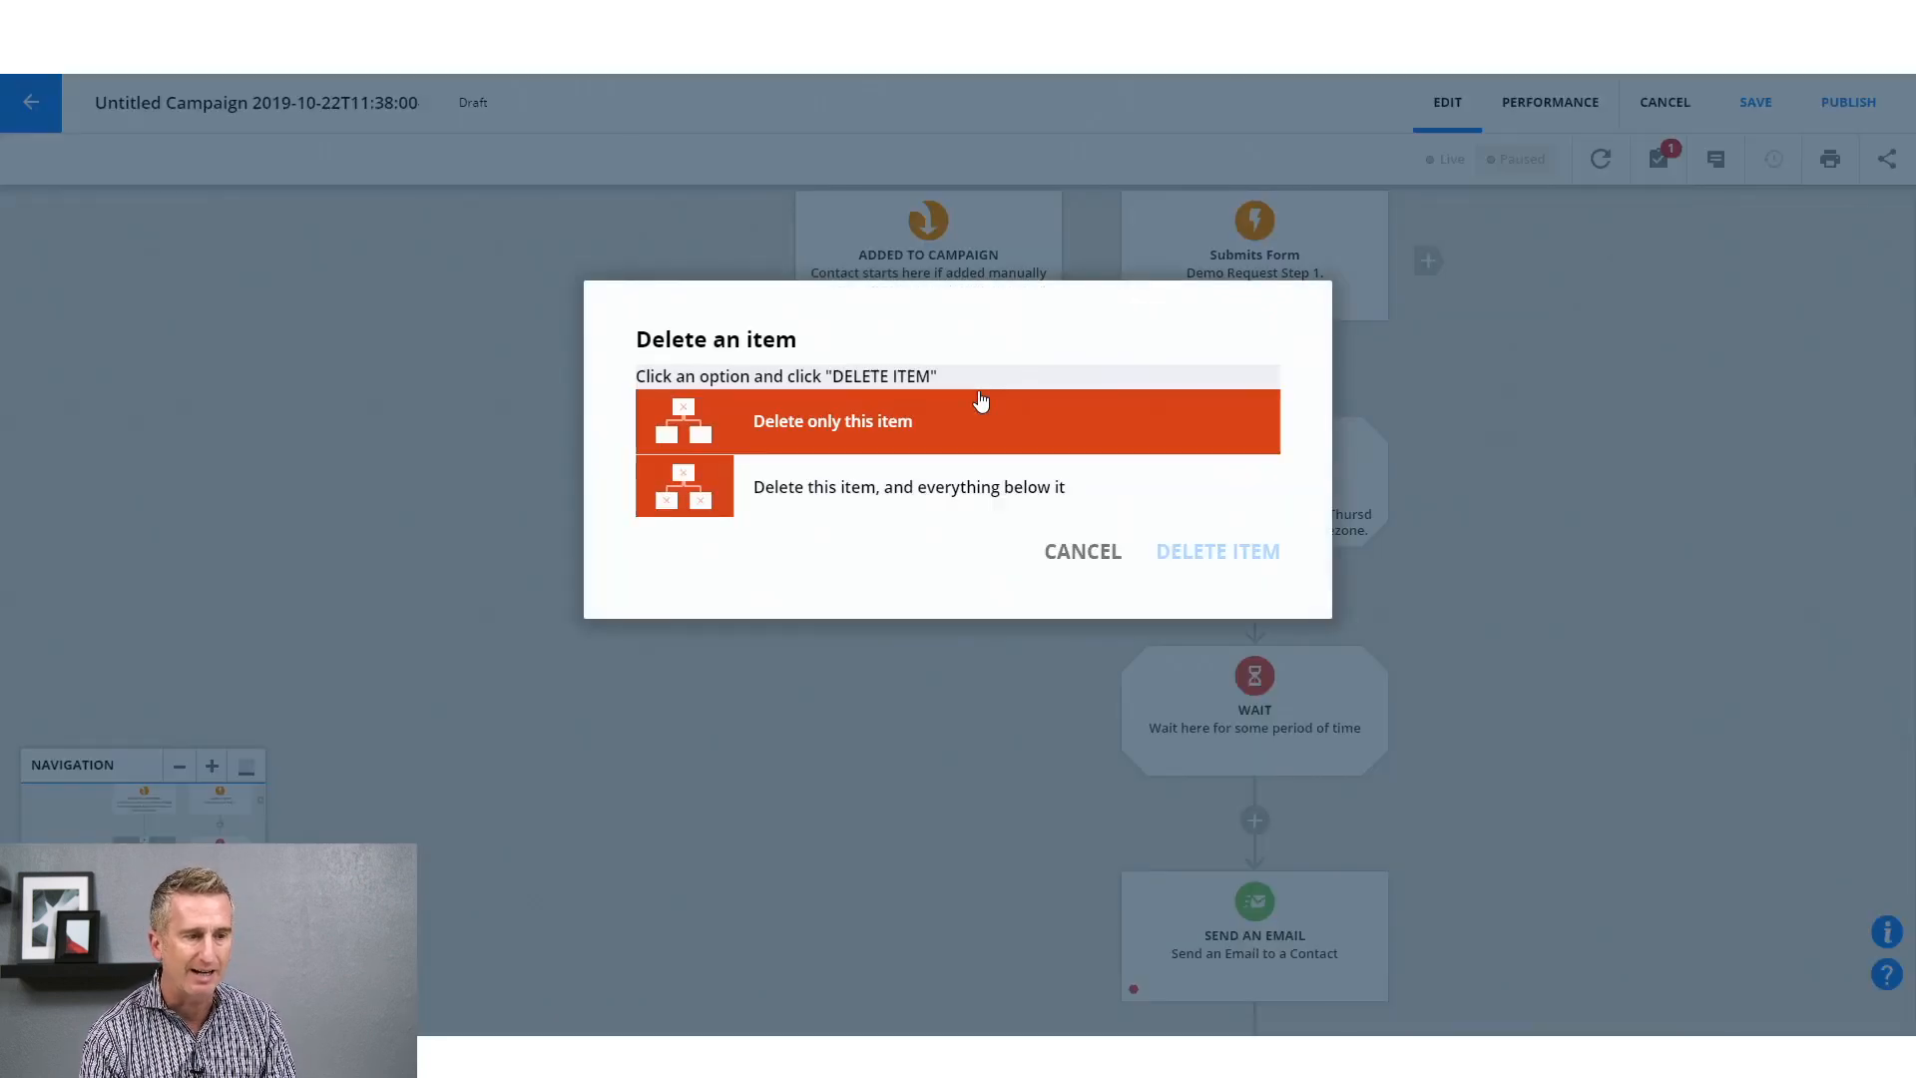
pyautogui.click(792, 435)
pyautogui.click(1217, 552)
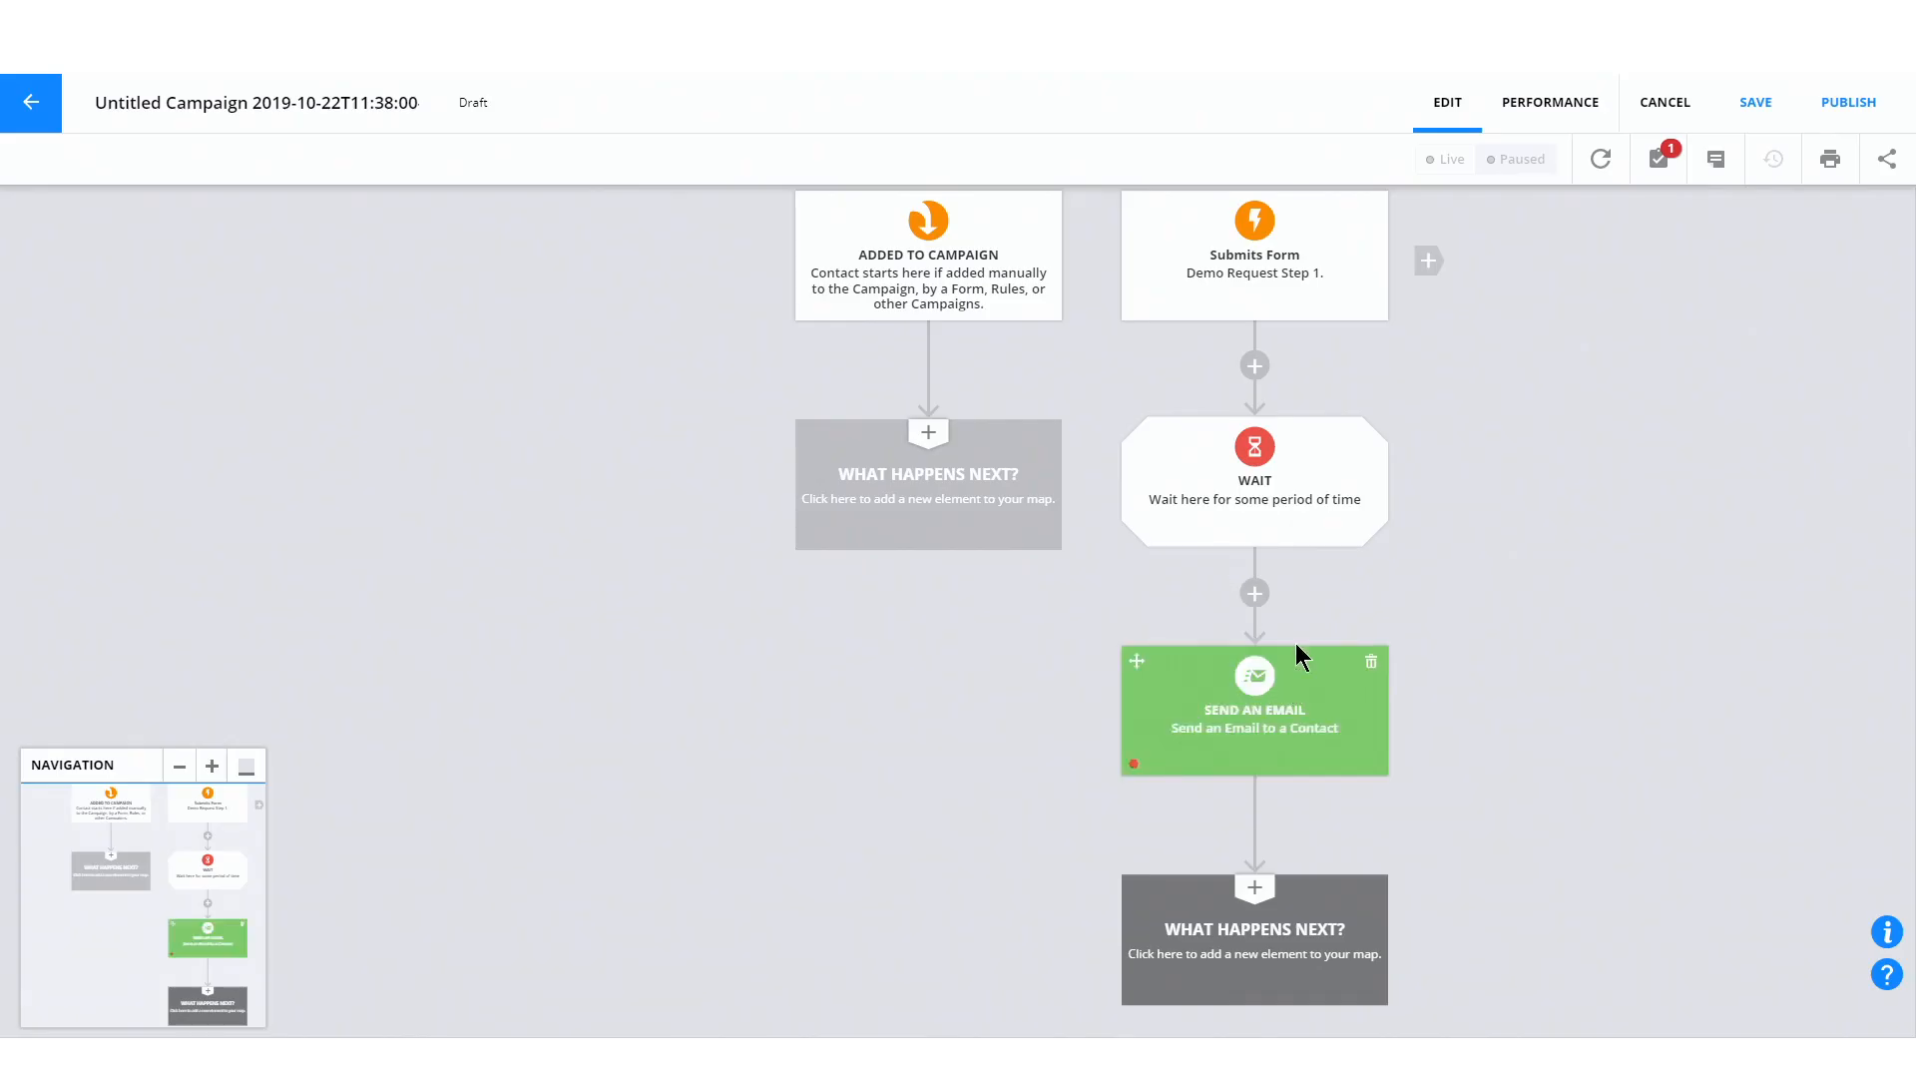
pyautogui.click(1362, 442)
pyautogui.click(928, 419)
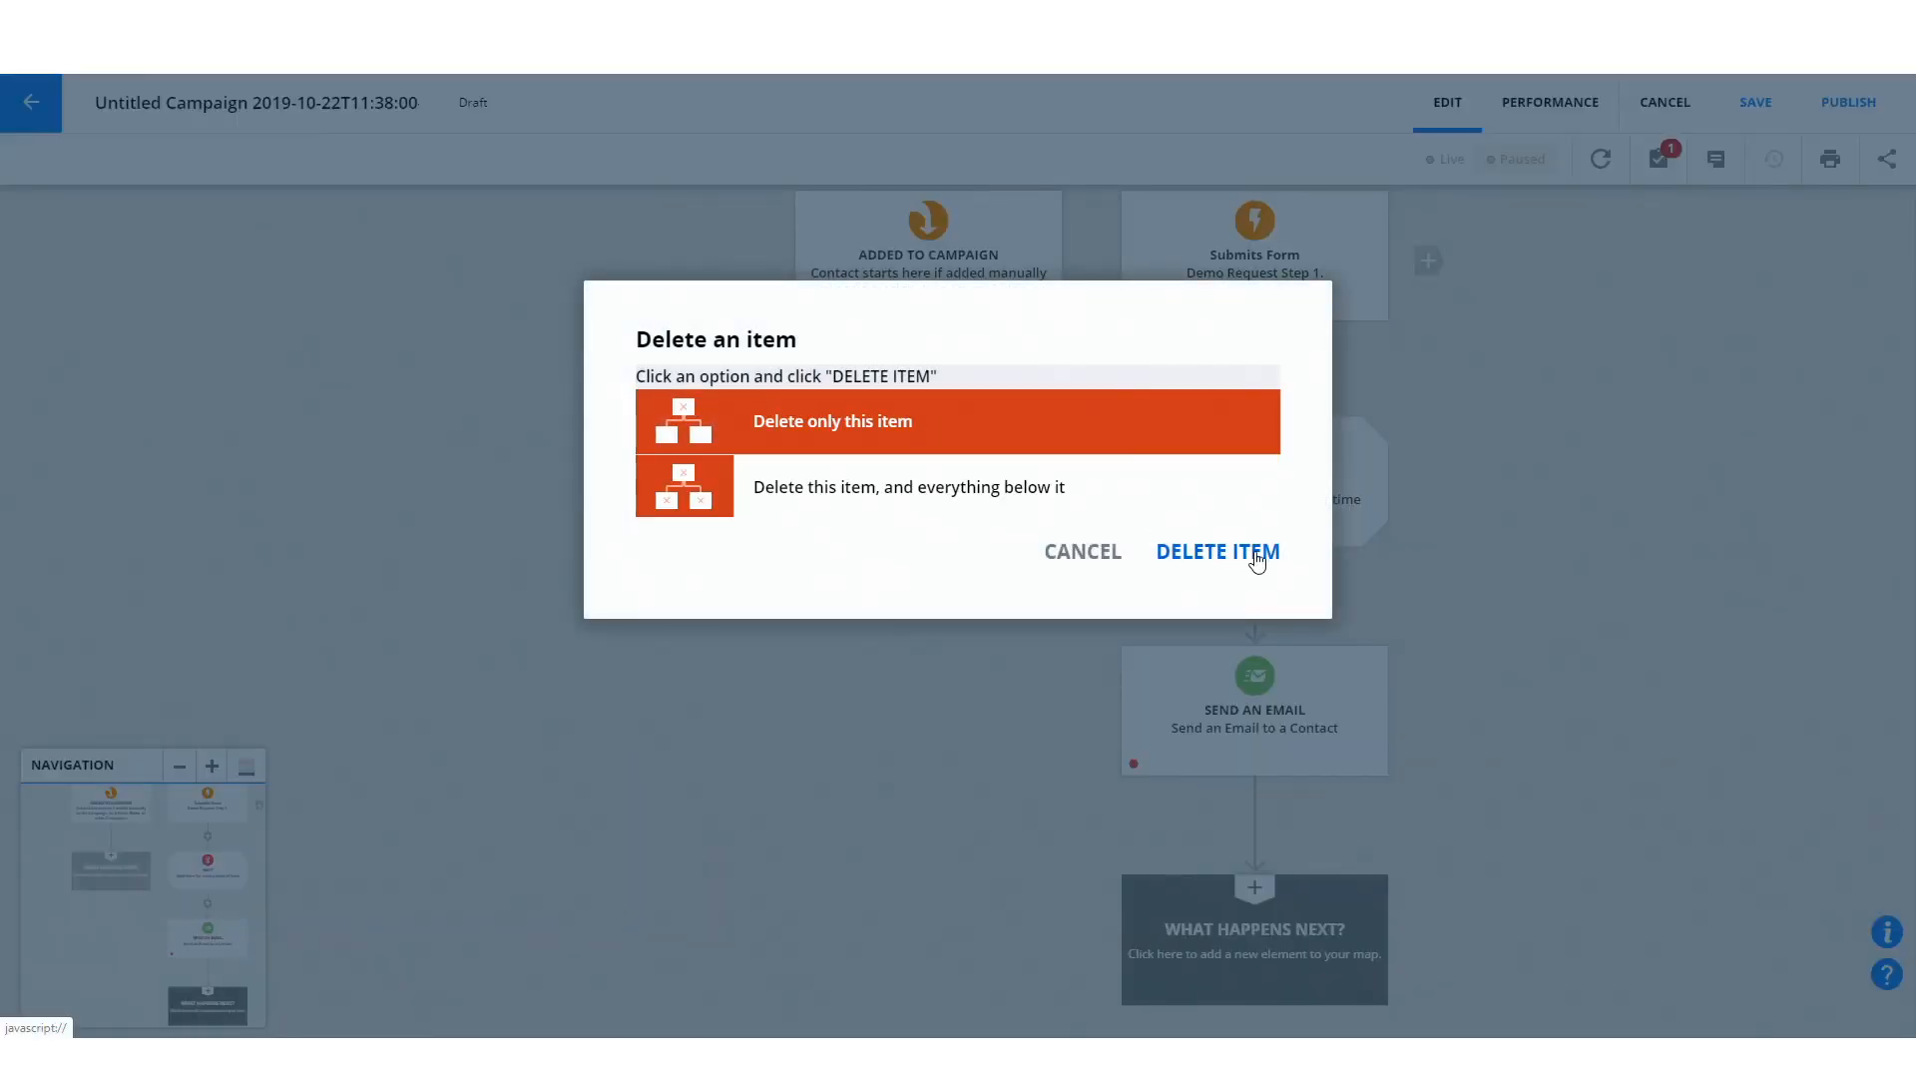
pyautogui.click(1211, 550)
# Insert an Add to Campaign element between the form trigger and the email
pyautogui.click(1254, 365)
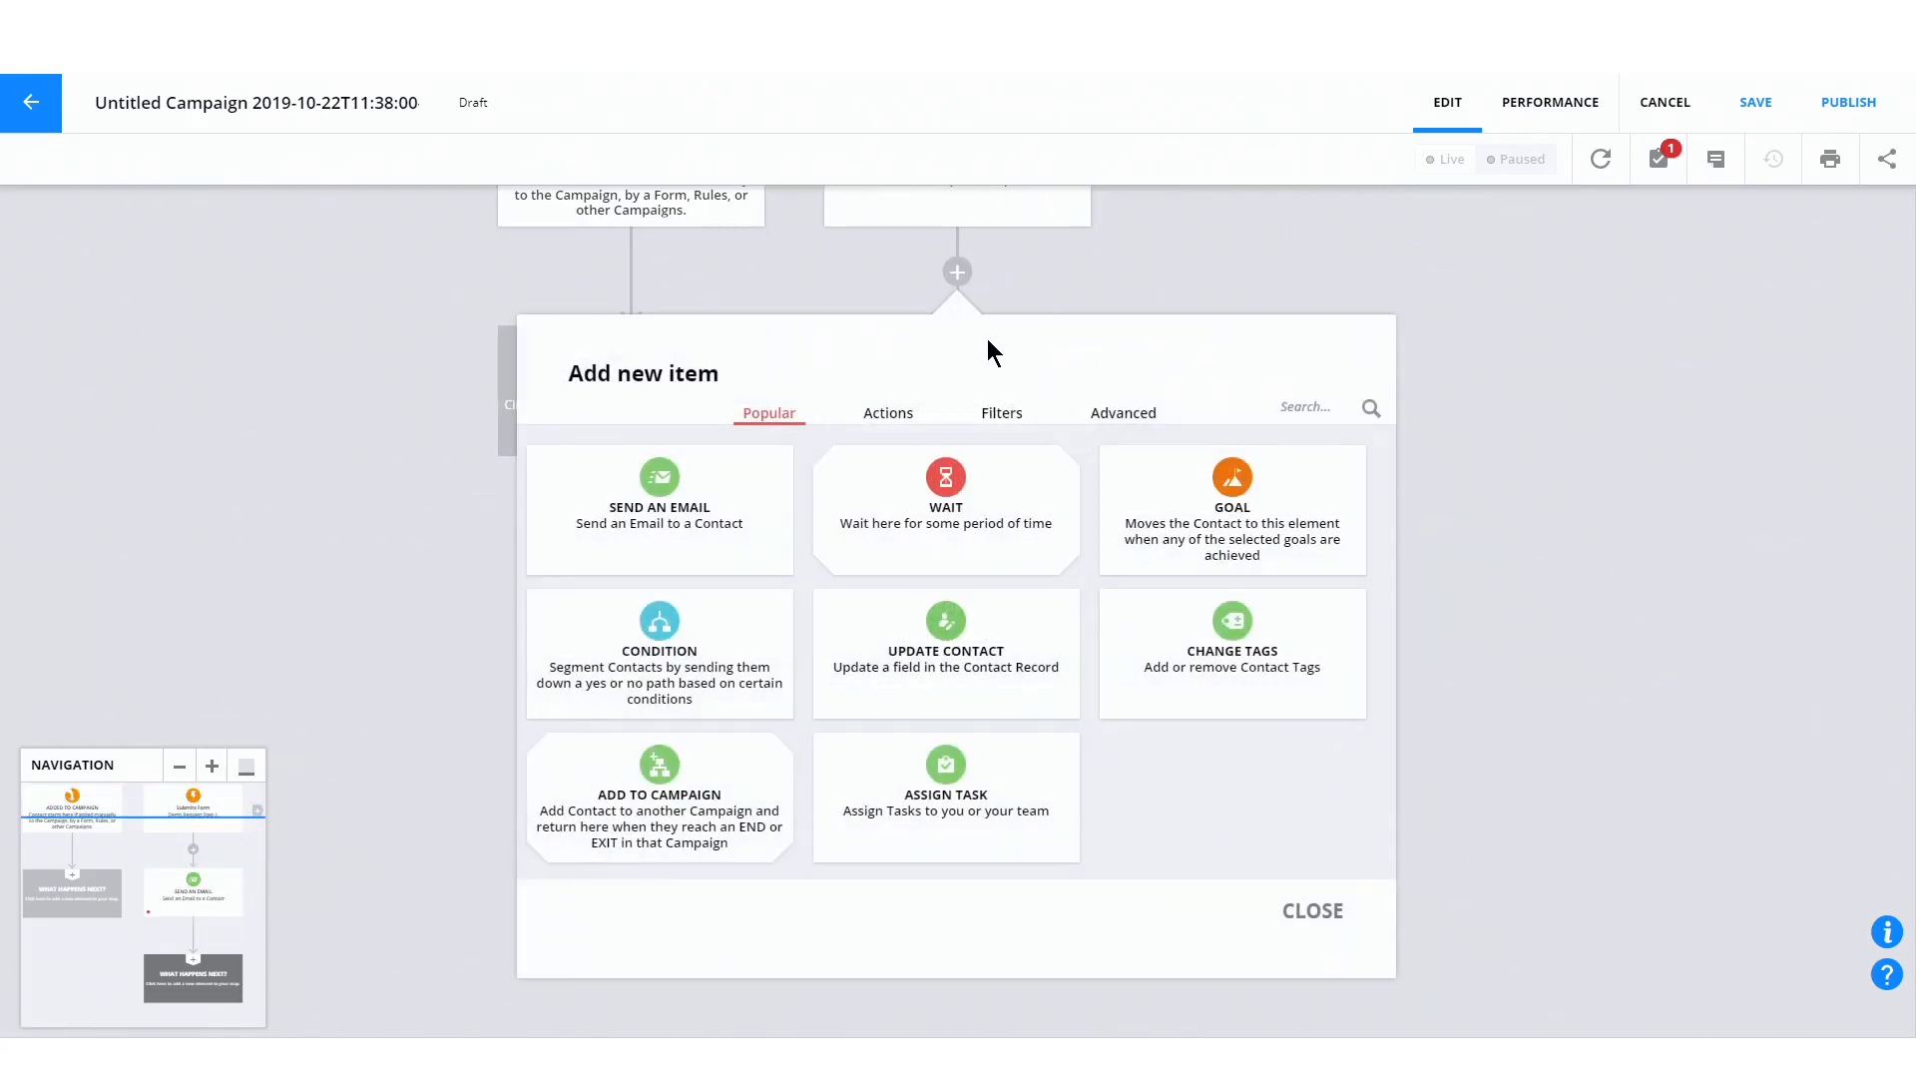
pyautogui.click(682, 828)
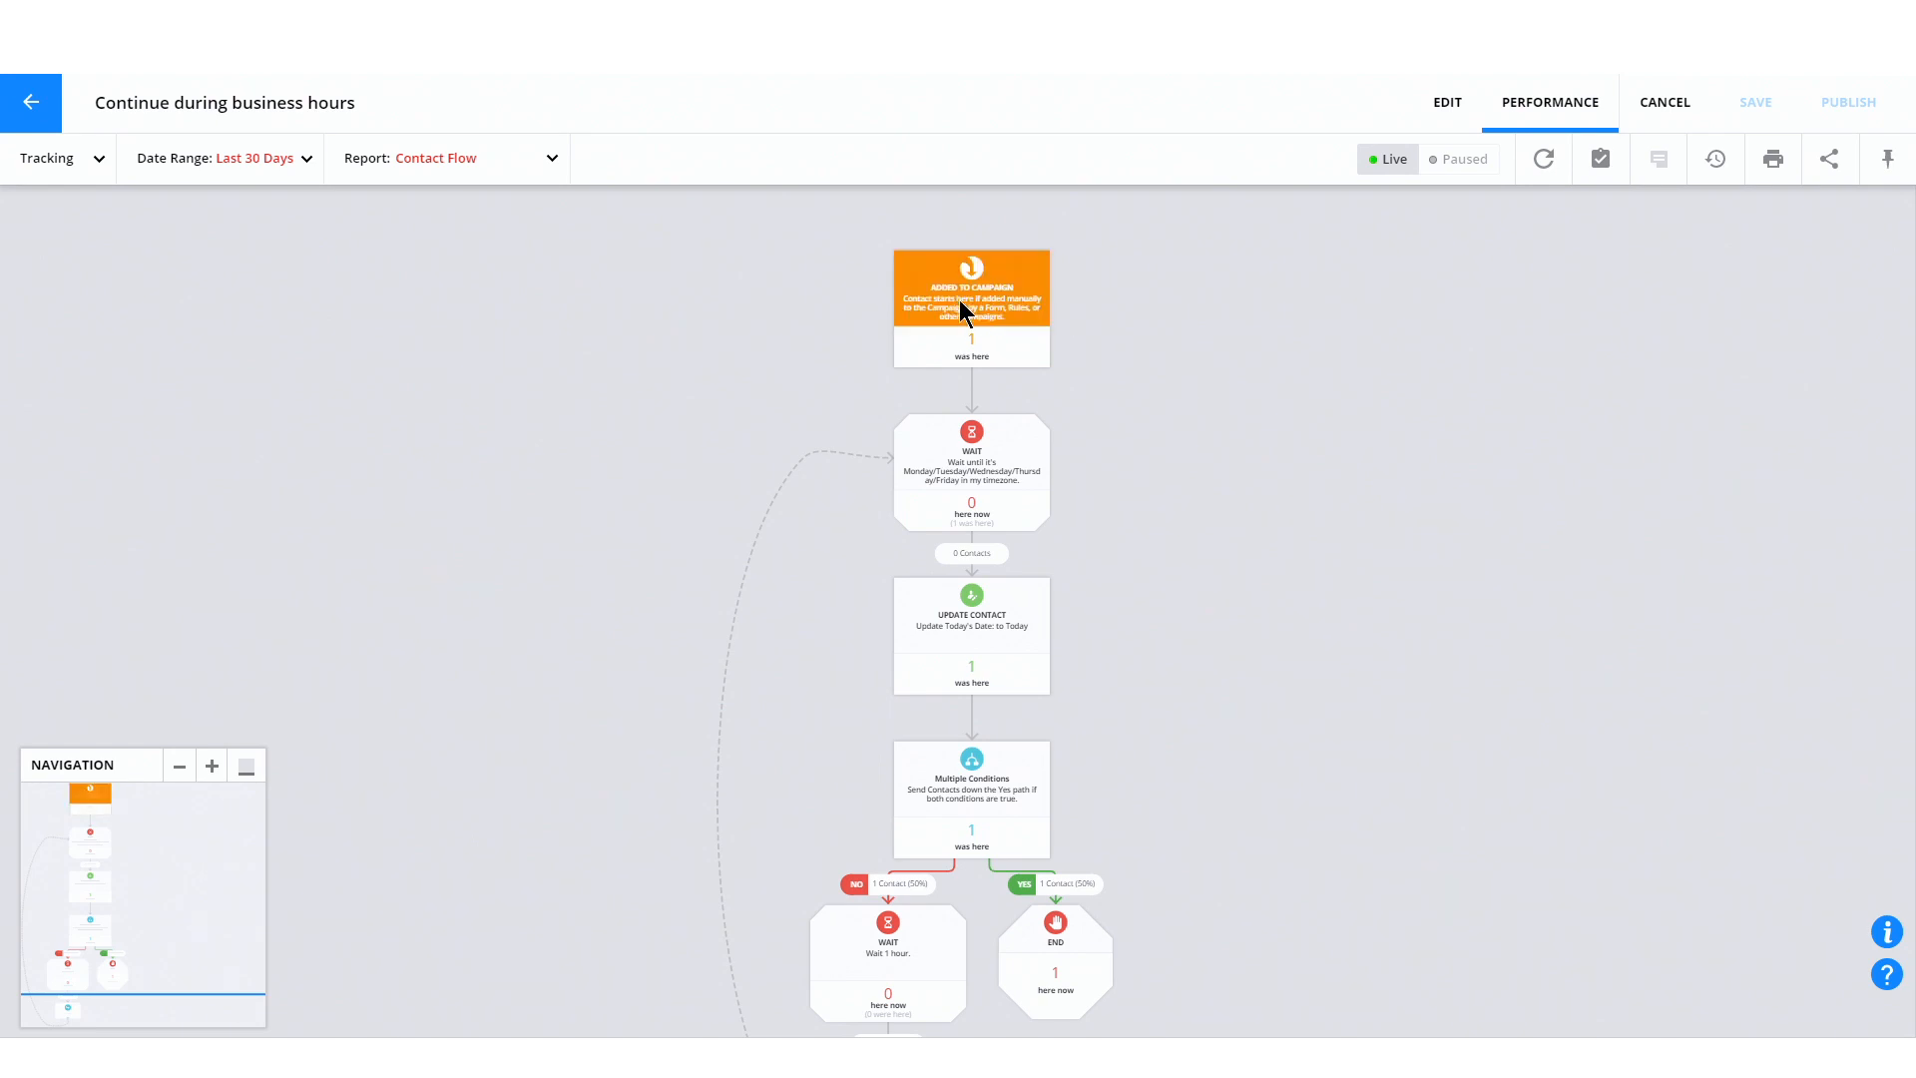
# Open the Continue during business hours campaign for editing and inspect the settings of its weekday Wait and Update Contact elements
pyautogui.click(1447, 102)
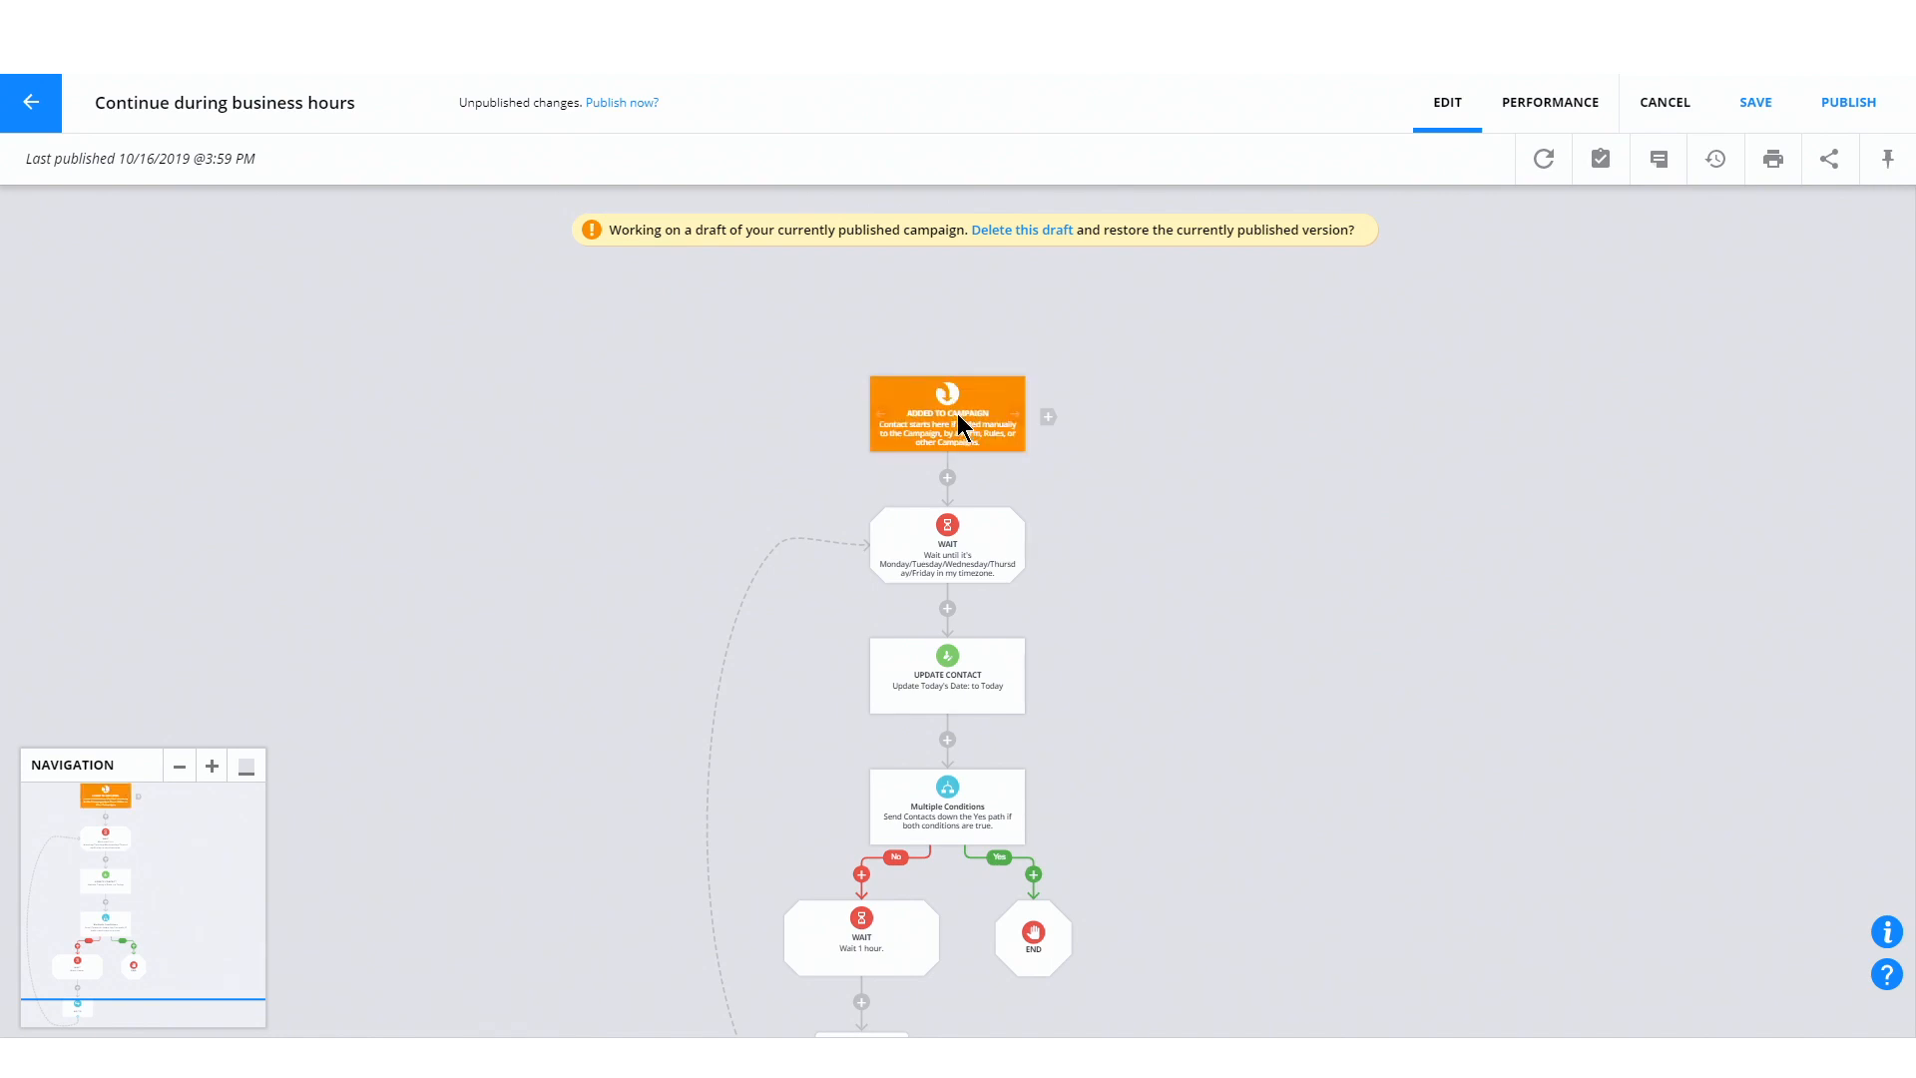
pyautogui.scroll(-2, 847, 513)
pyautogui.scroll(2, 787, 485)
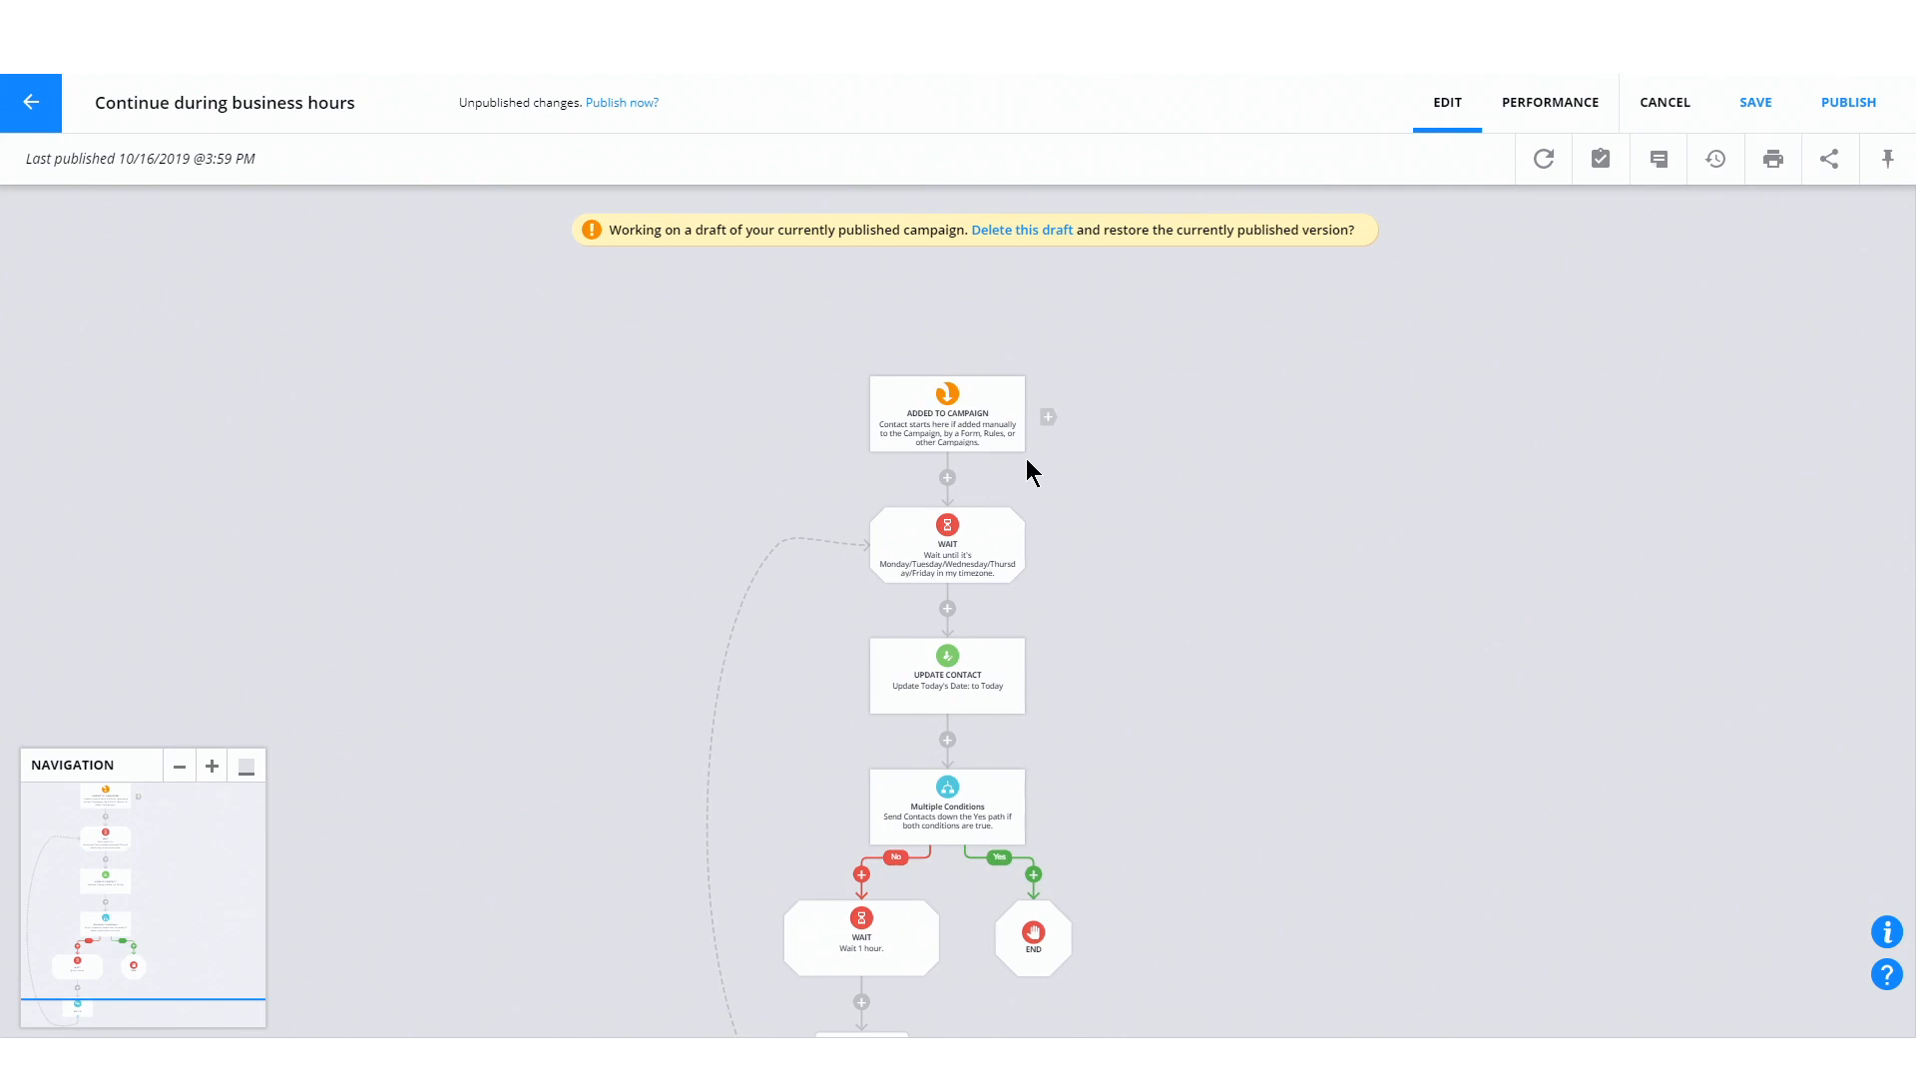
pyautogui.click(975, 556)
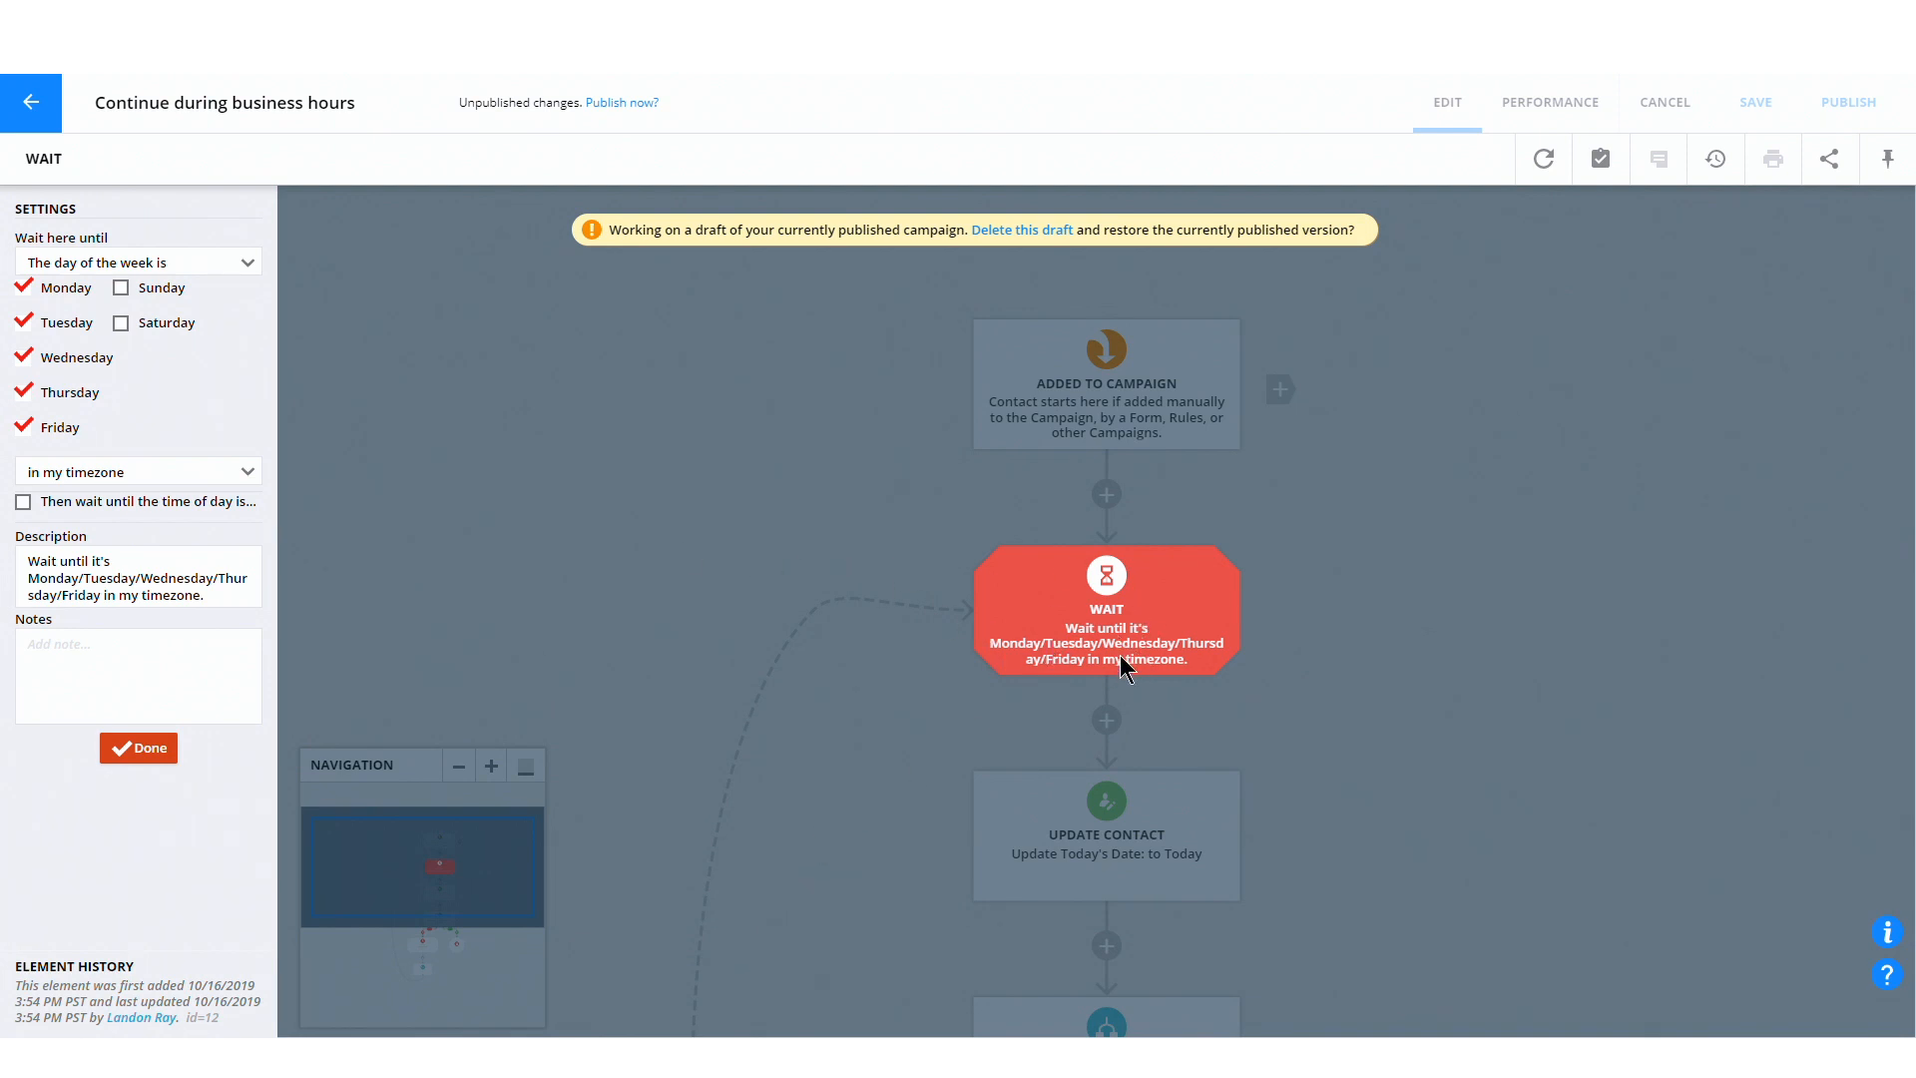
pyautogui.click(924, 710)
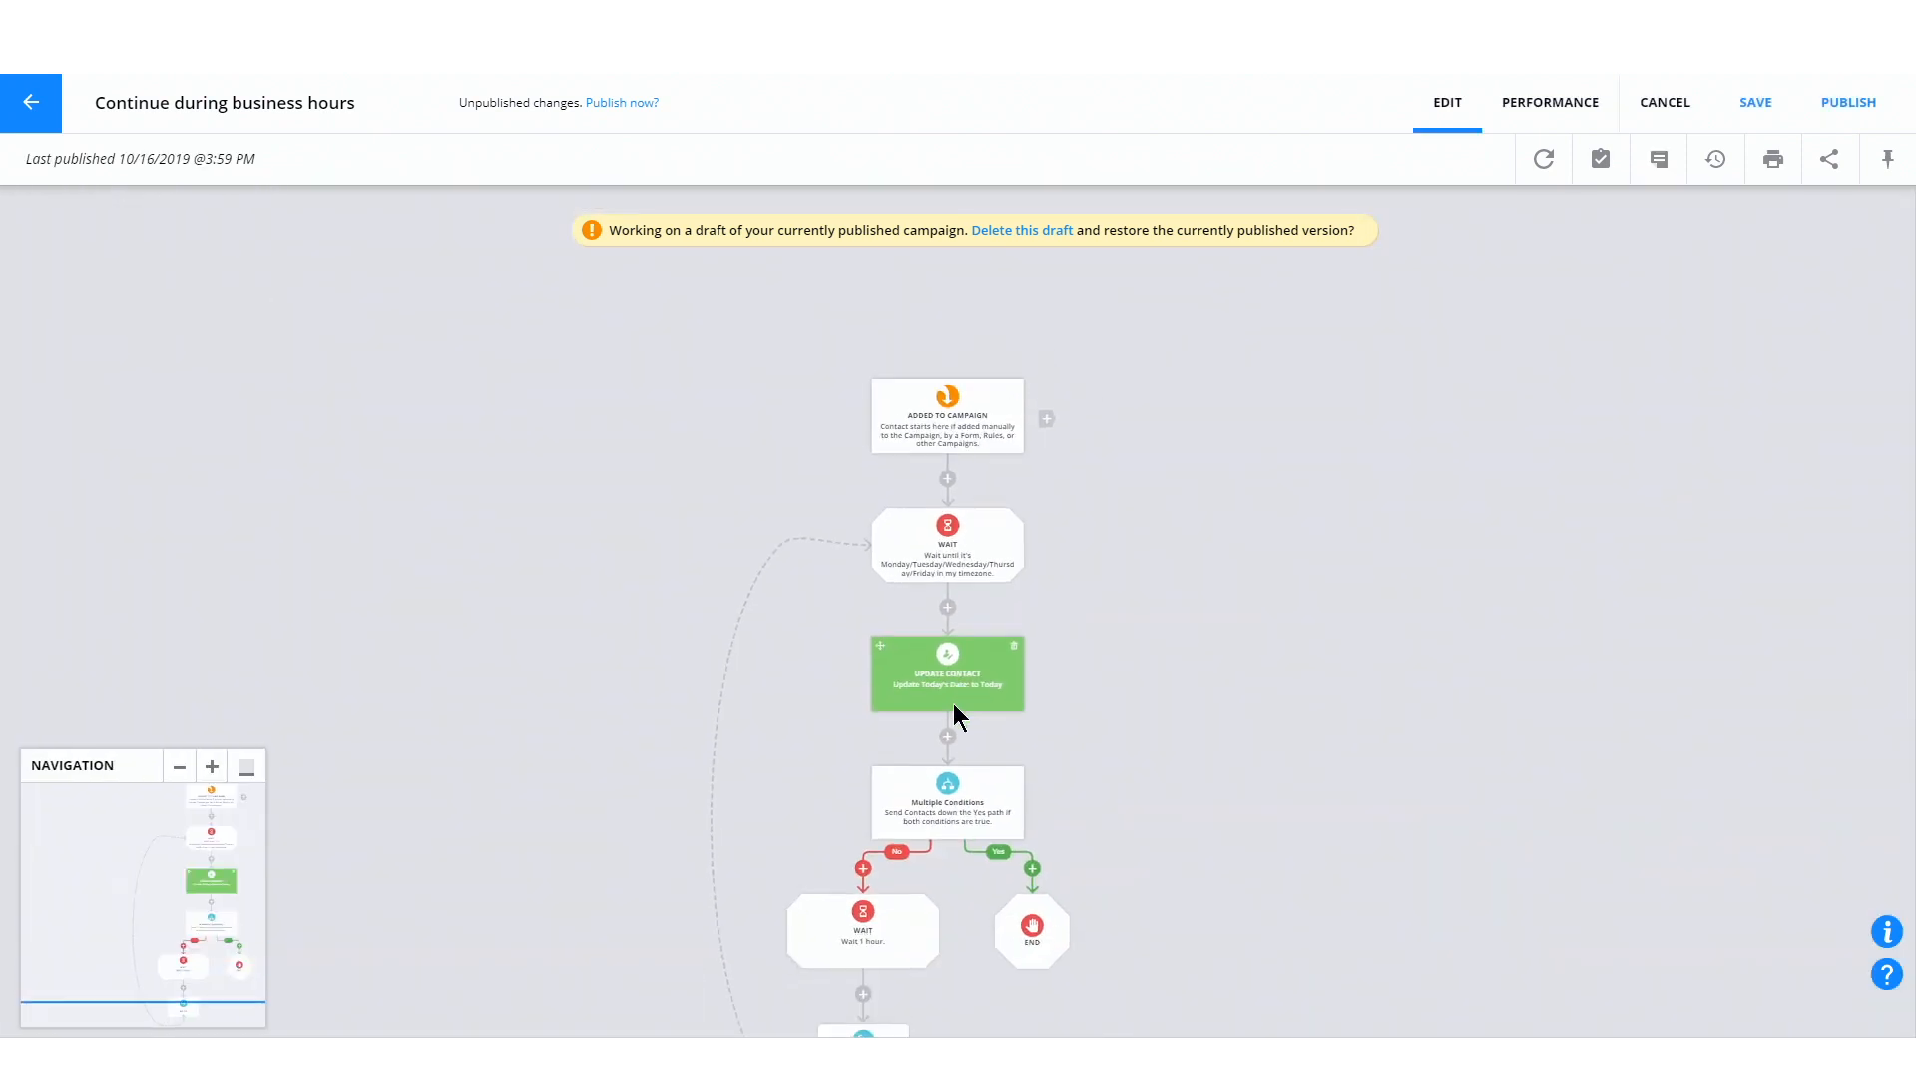
pyautogui.click(961, 669)
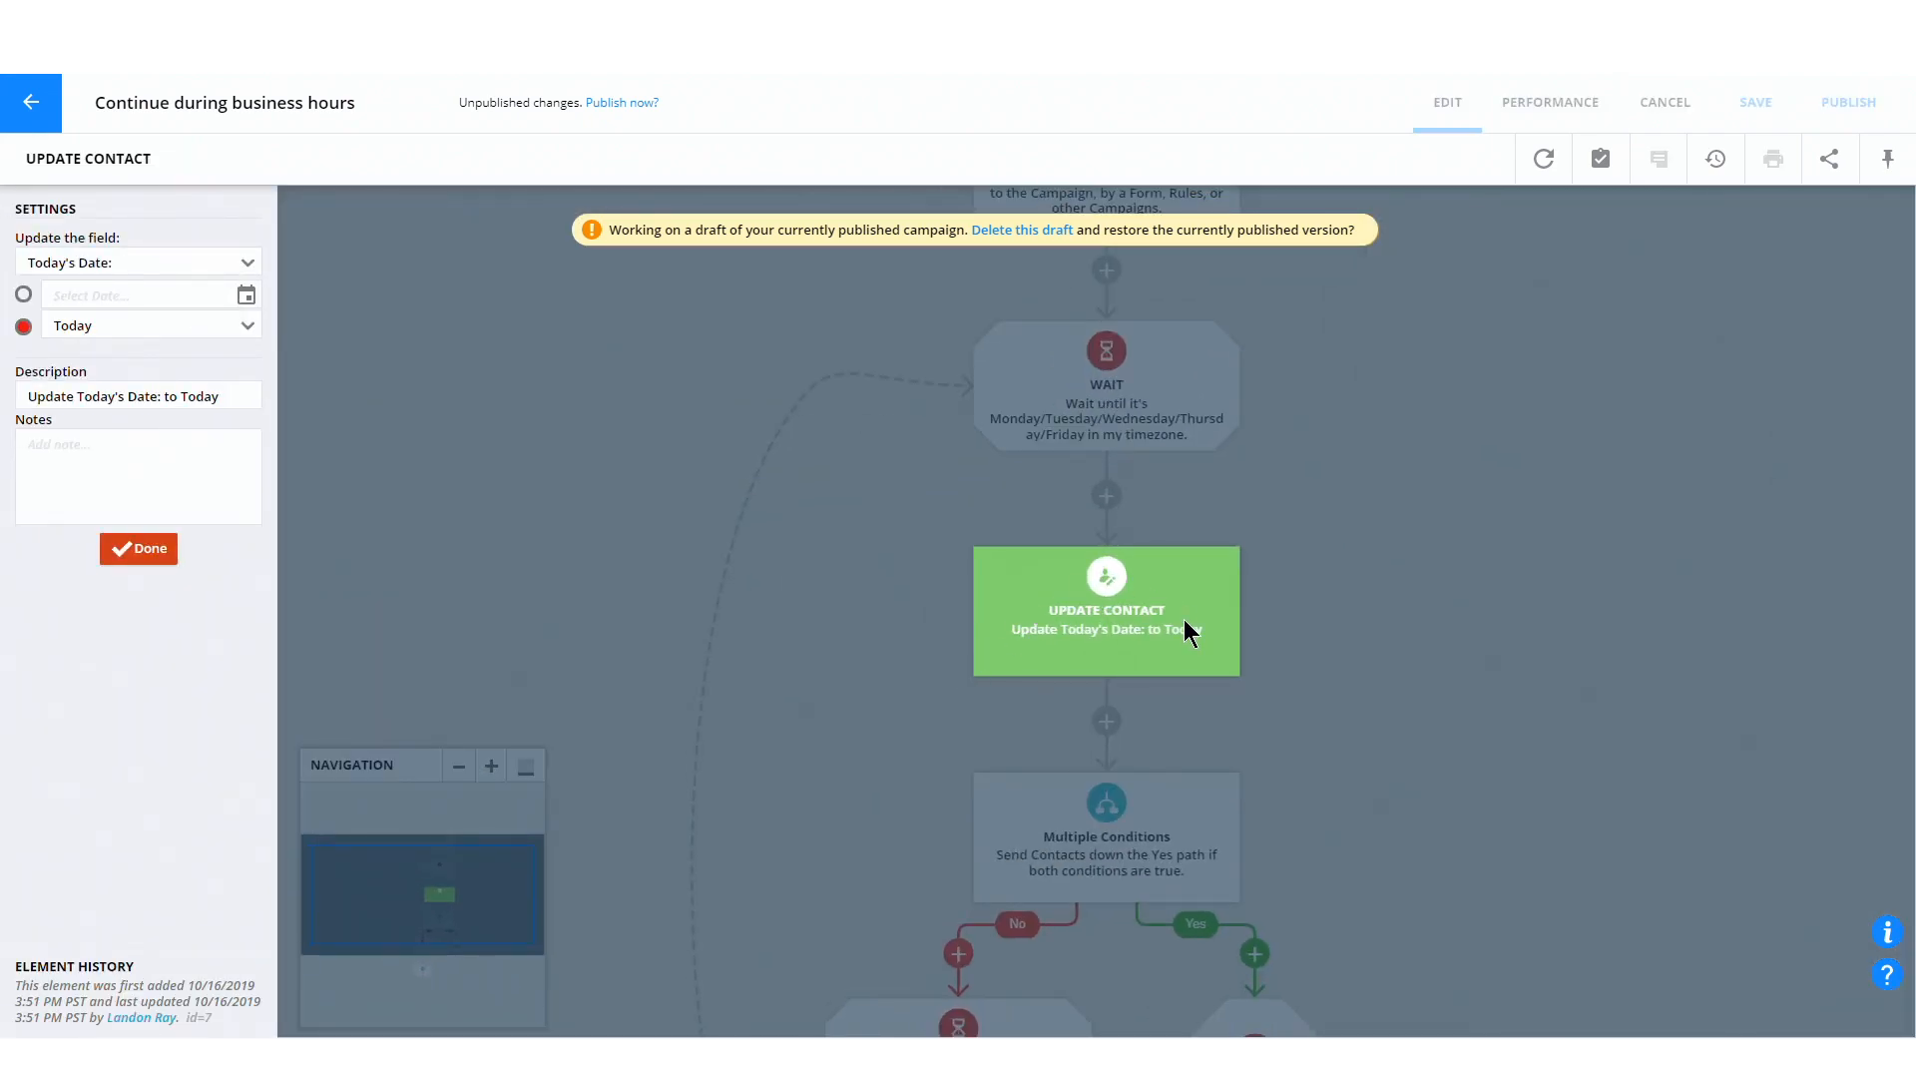
pyautogui.click(976, 735)
pyautogui.moveTo(751, 782); pyautogui.dragTo(766, 554)
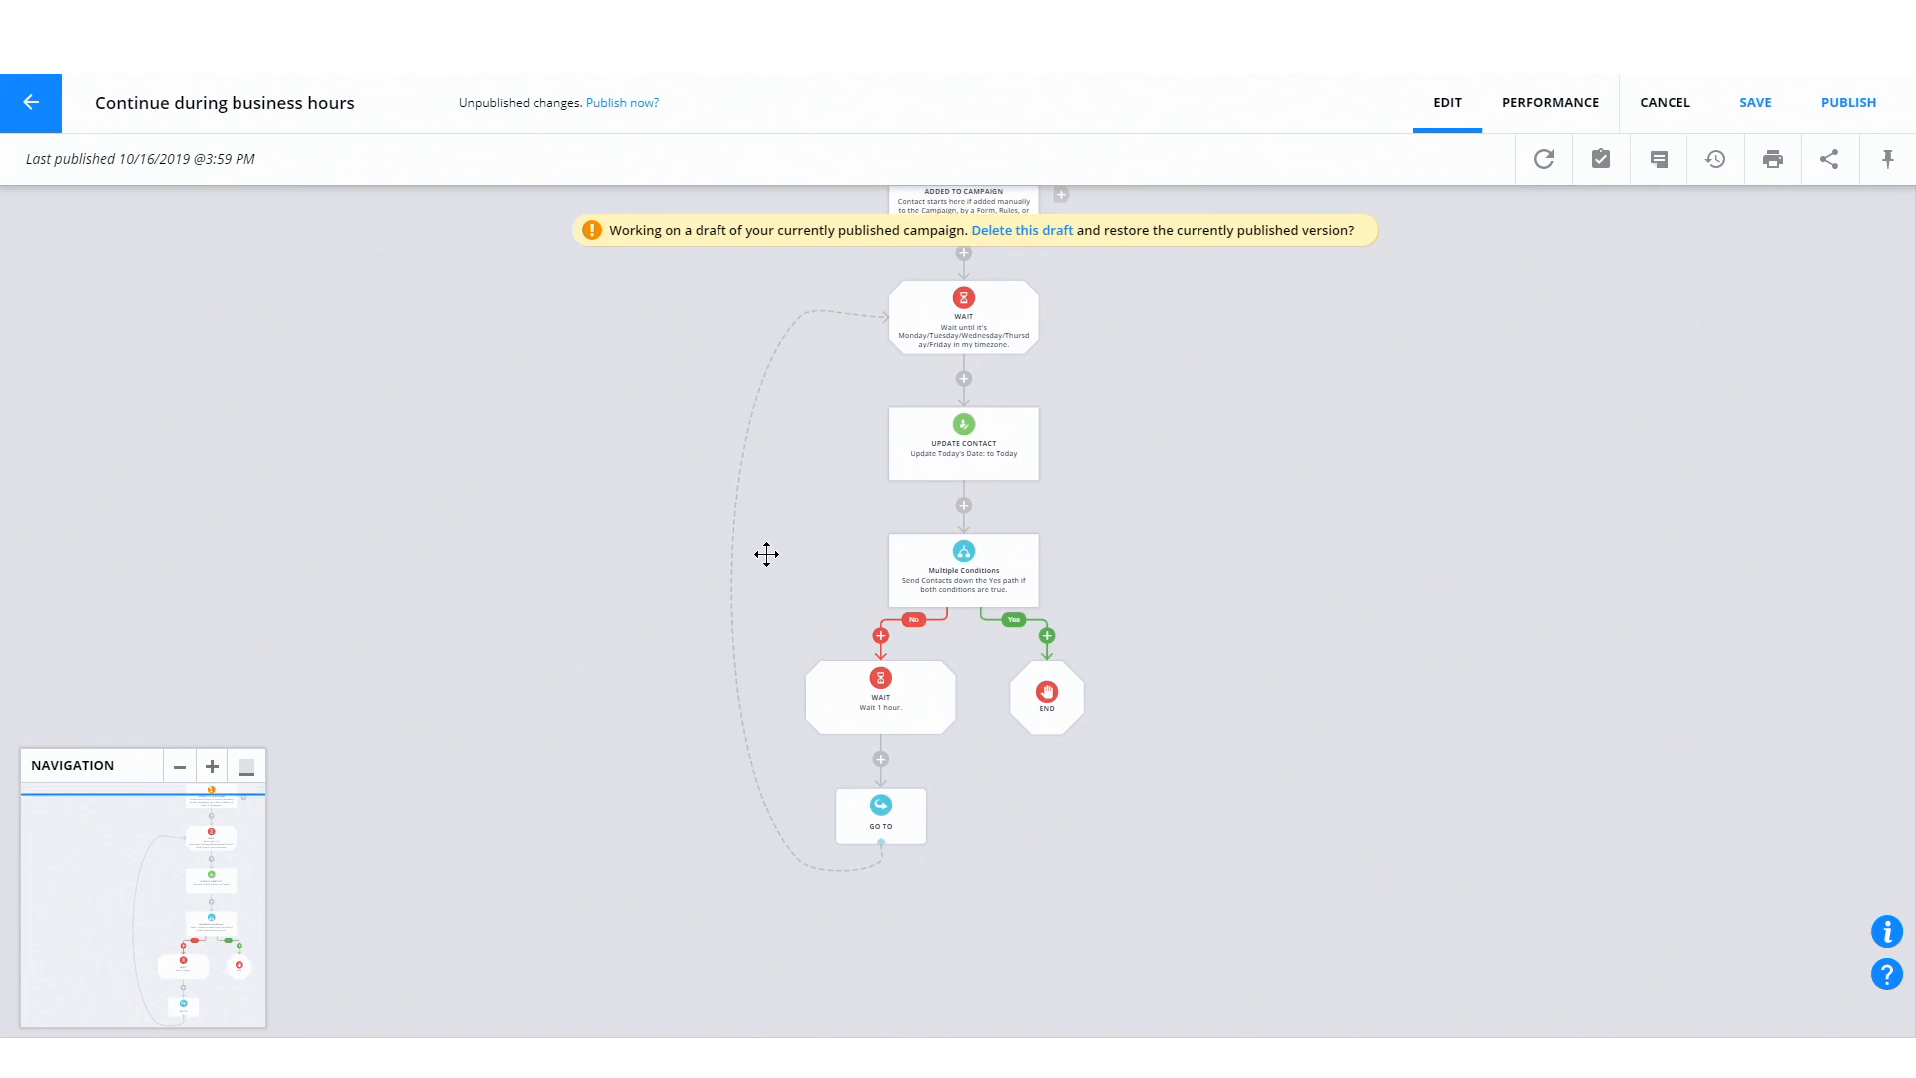
# Open the Multiple Conditions element and examine the available condition types, relative date fields, and relative or specific date options
pyautogui.click(972, 565)
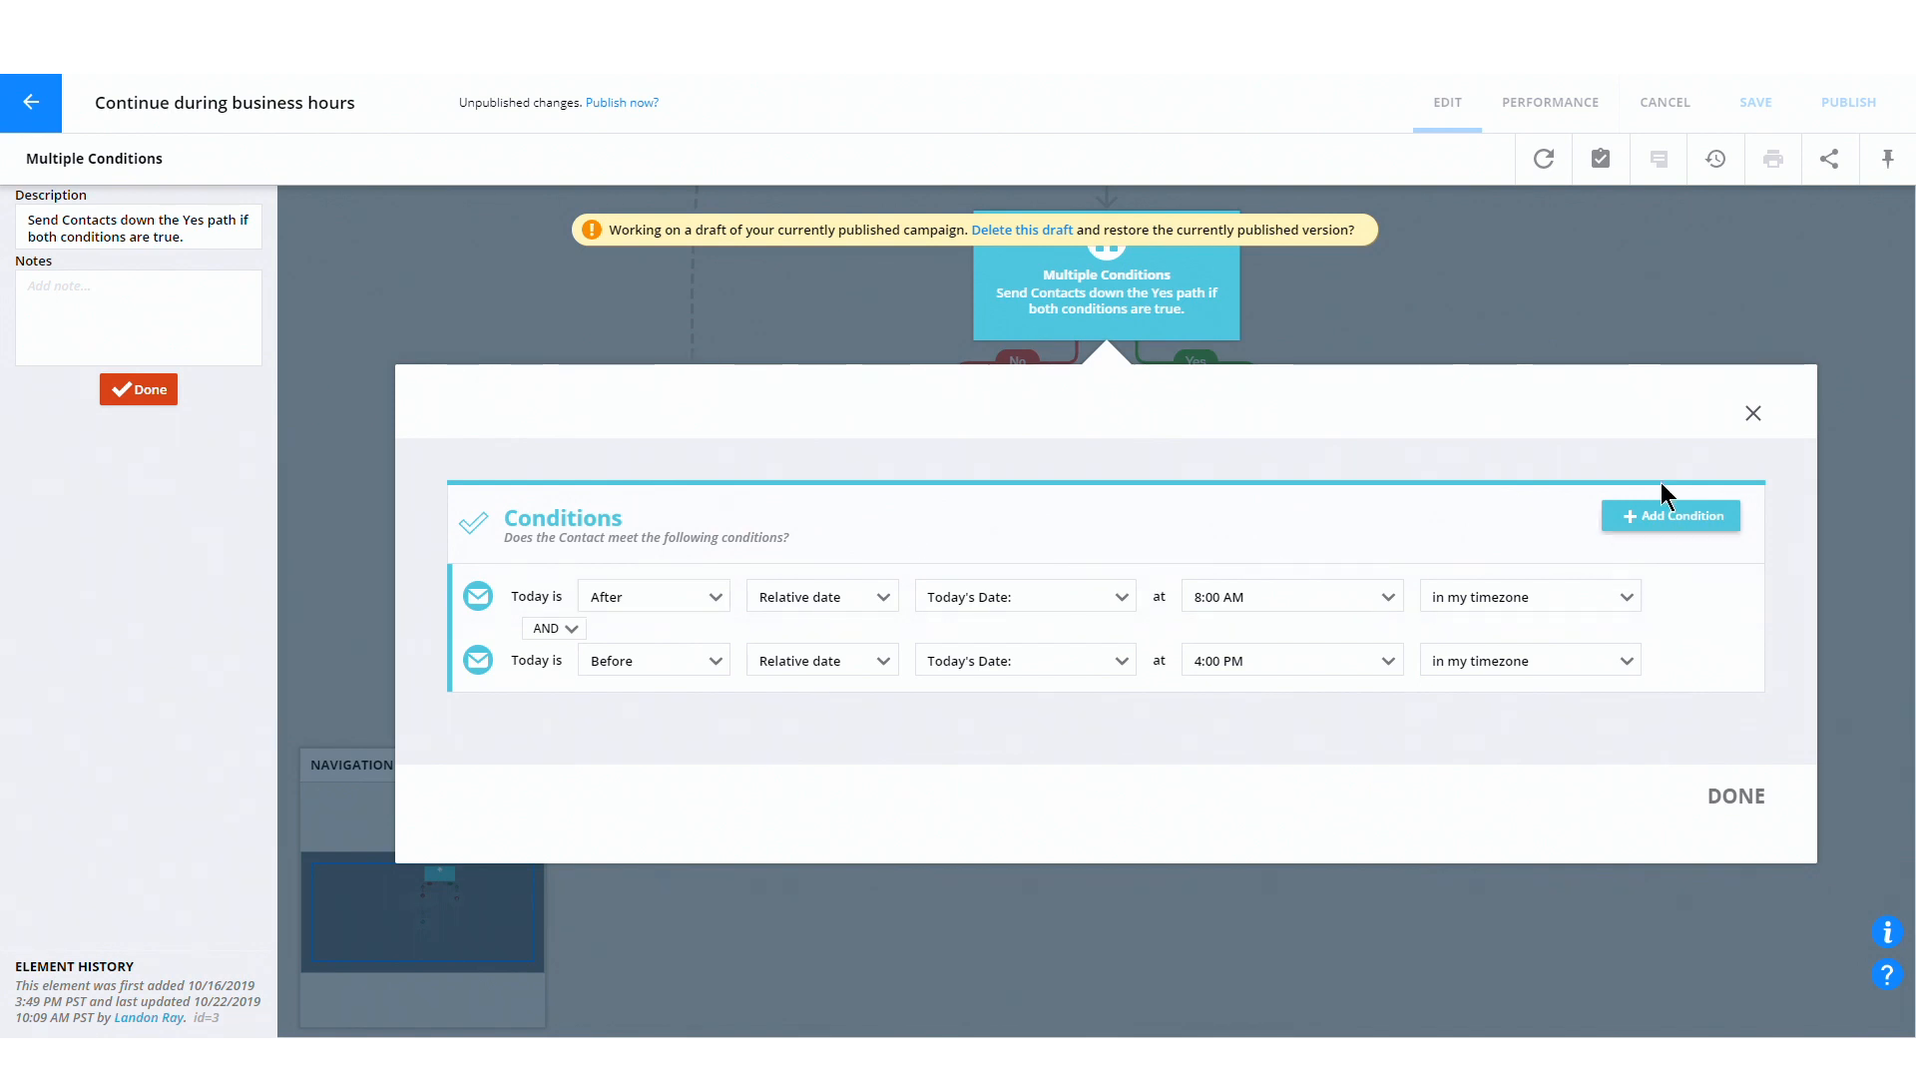
pyautogui.click(1654, 514)
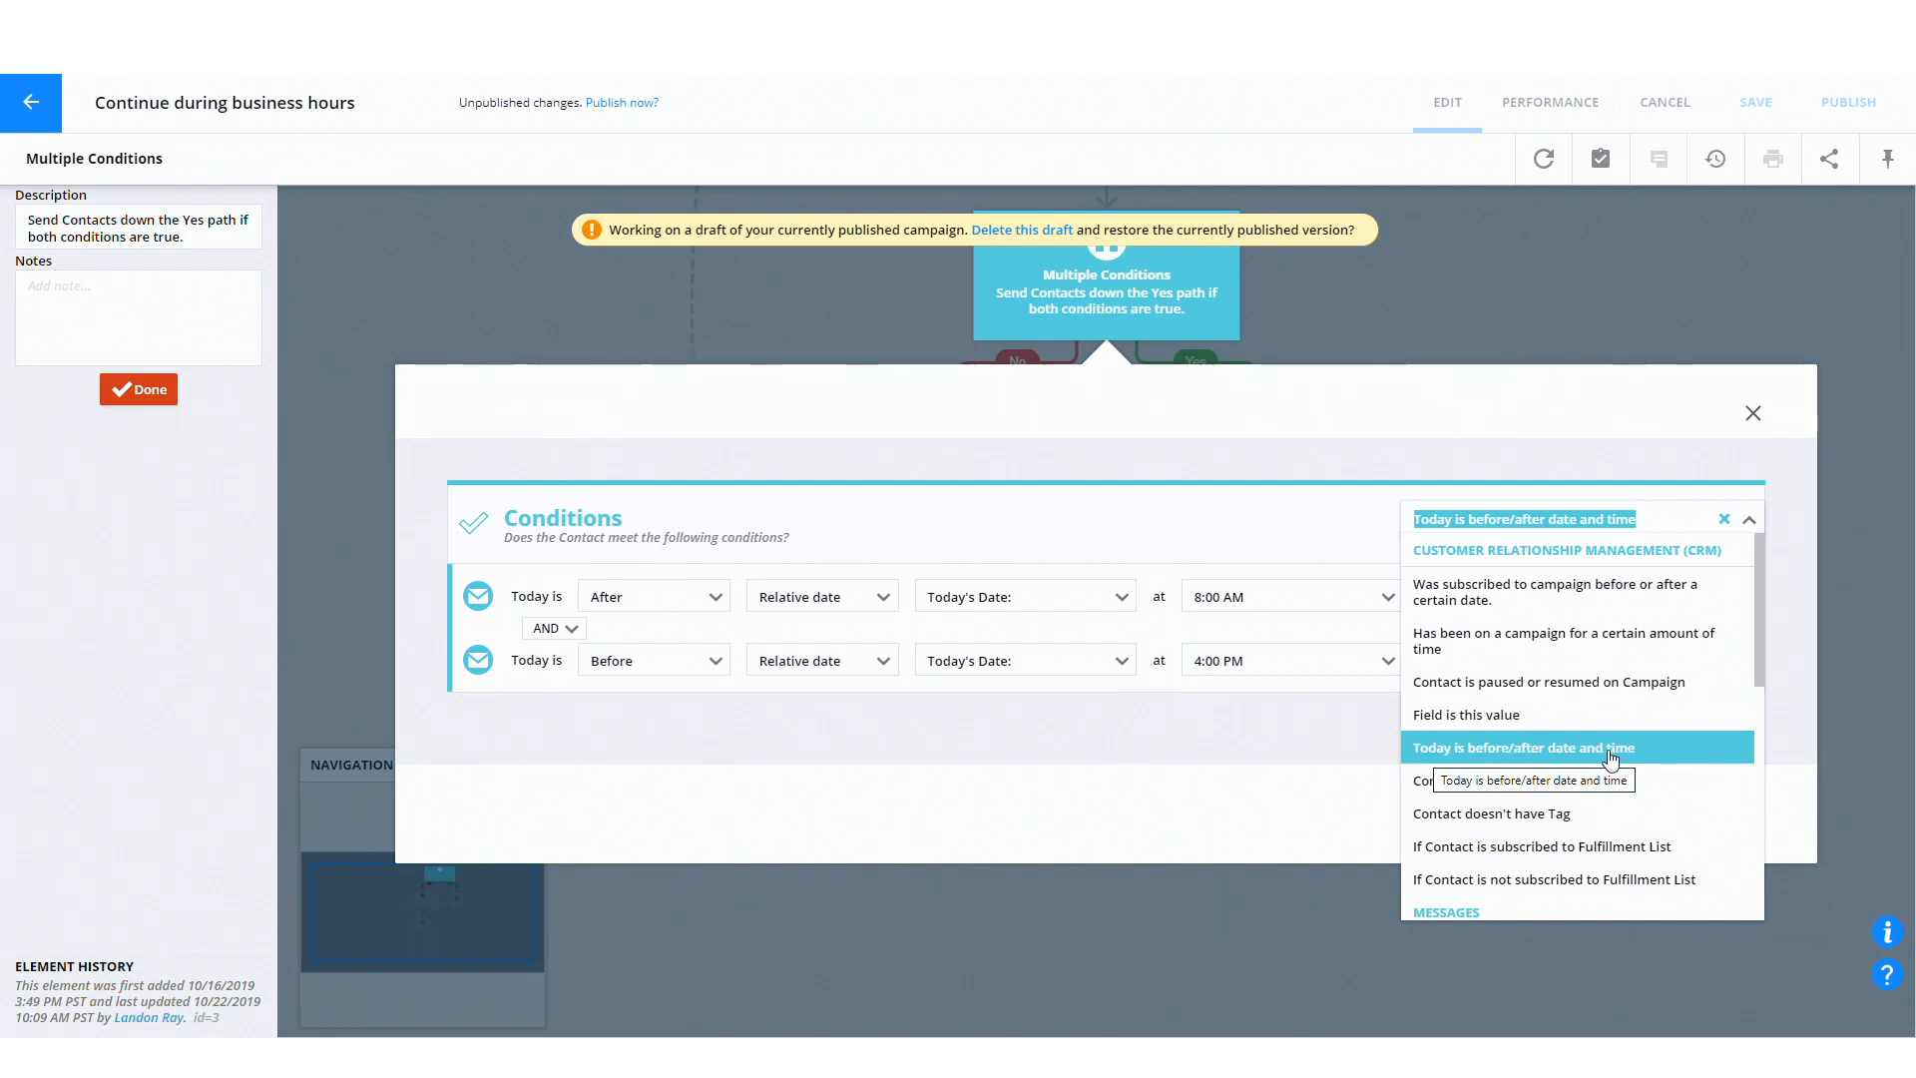
pyautogui.click(978, 599)
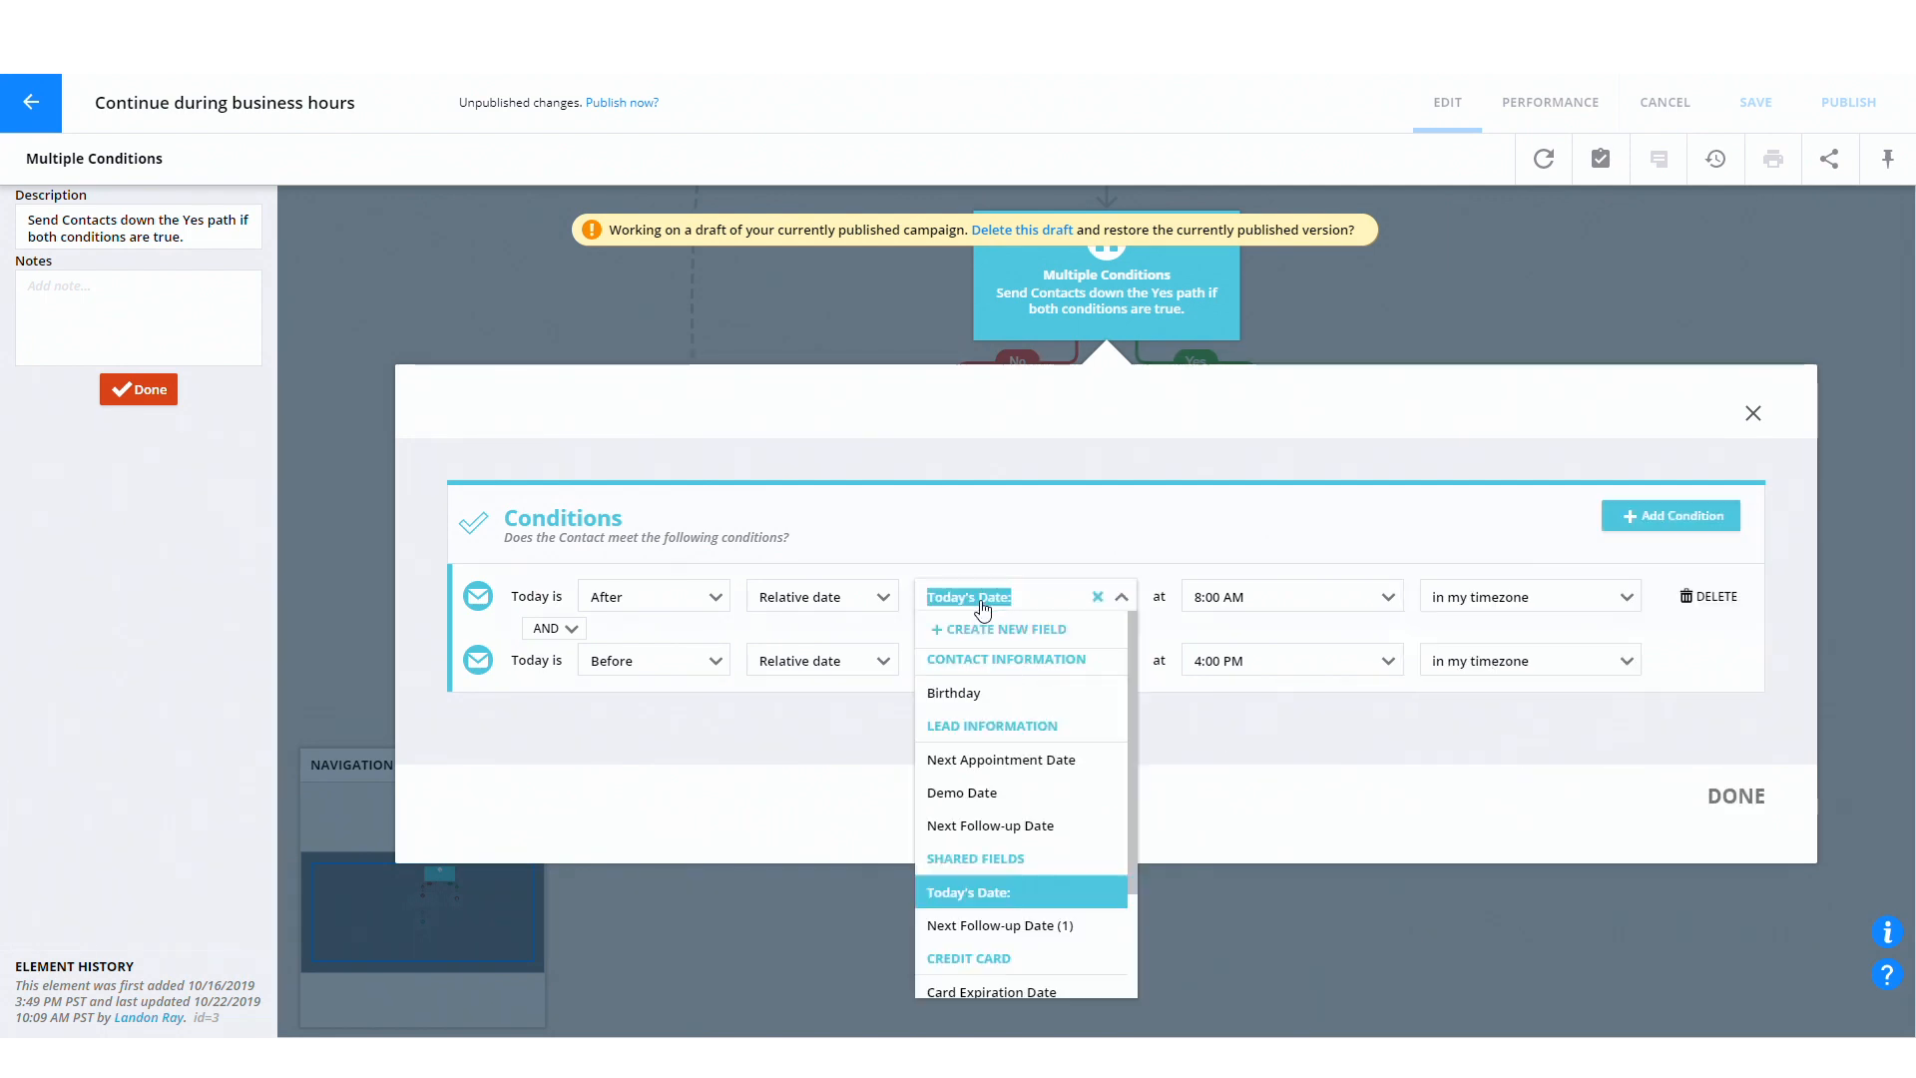
pyautogui.scroll(-2, 1059, 759)
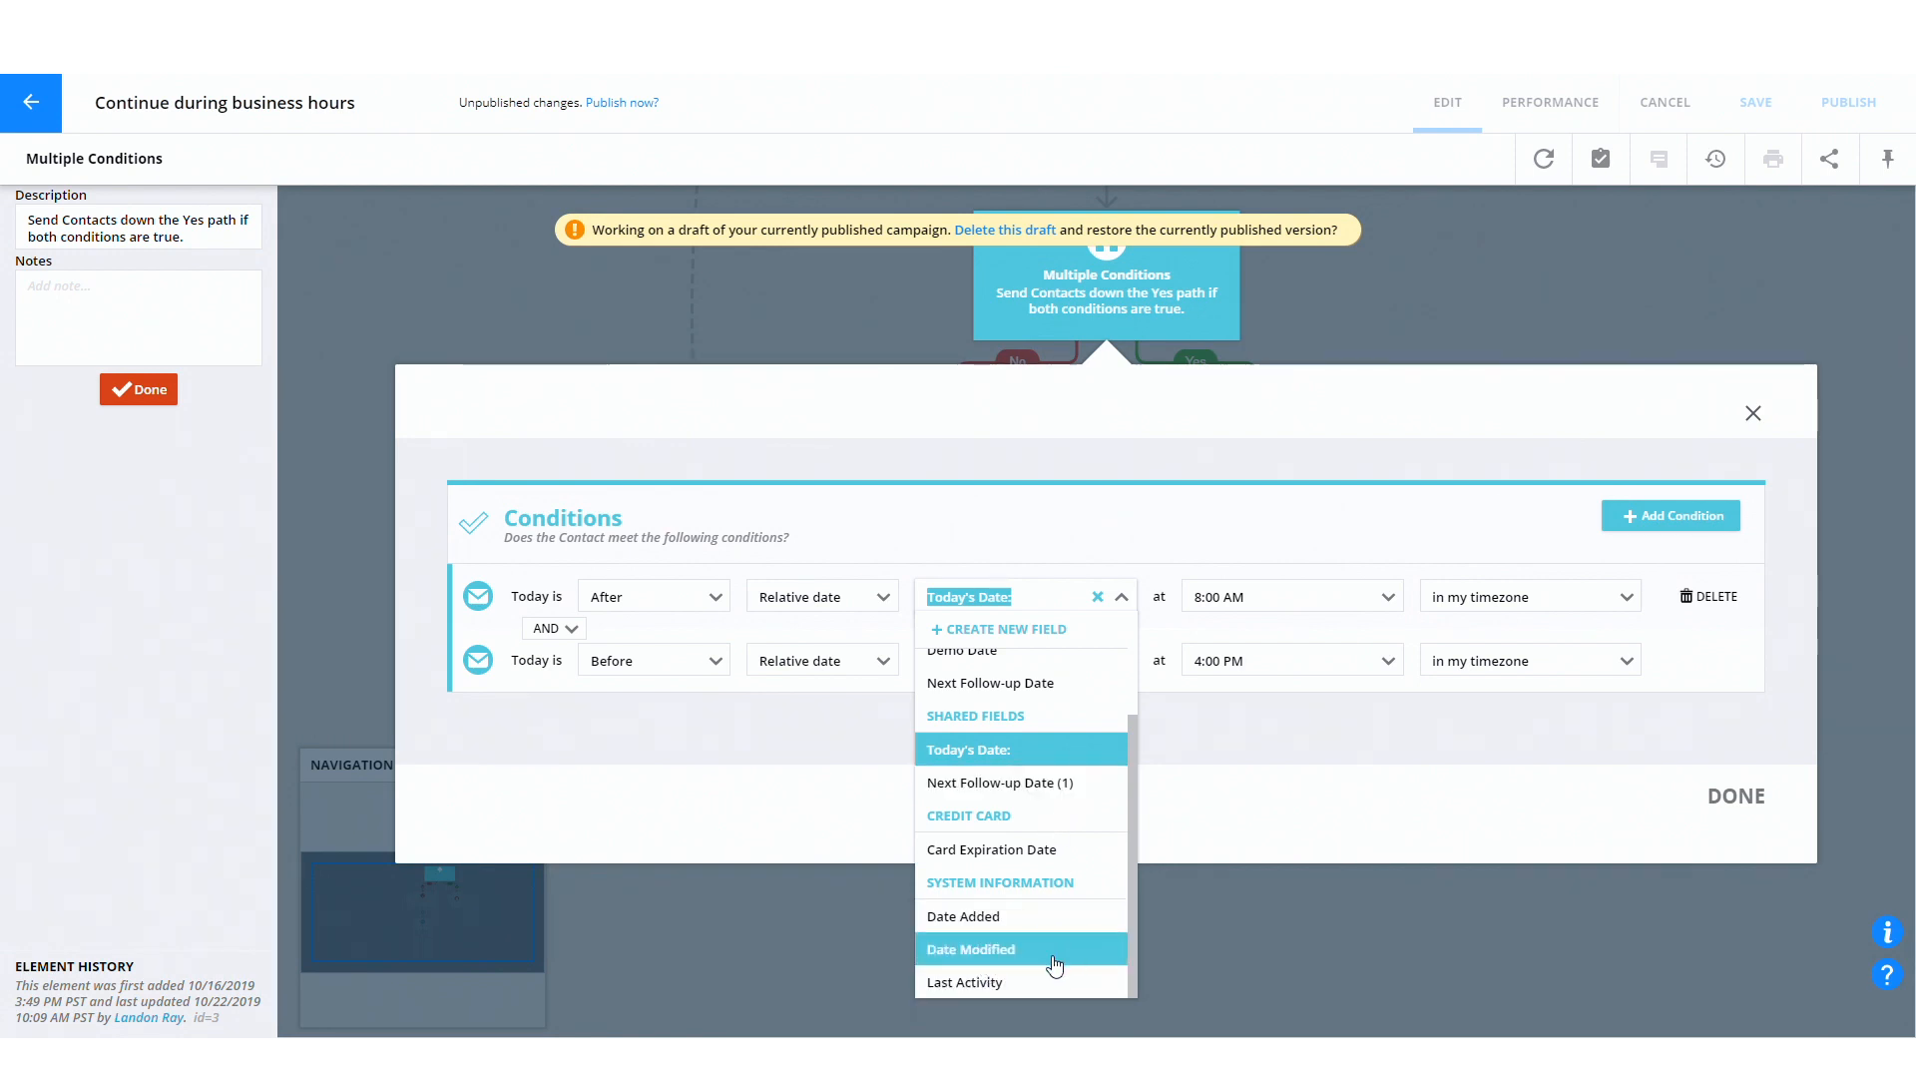
pyautogui.click(814, 777)
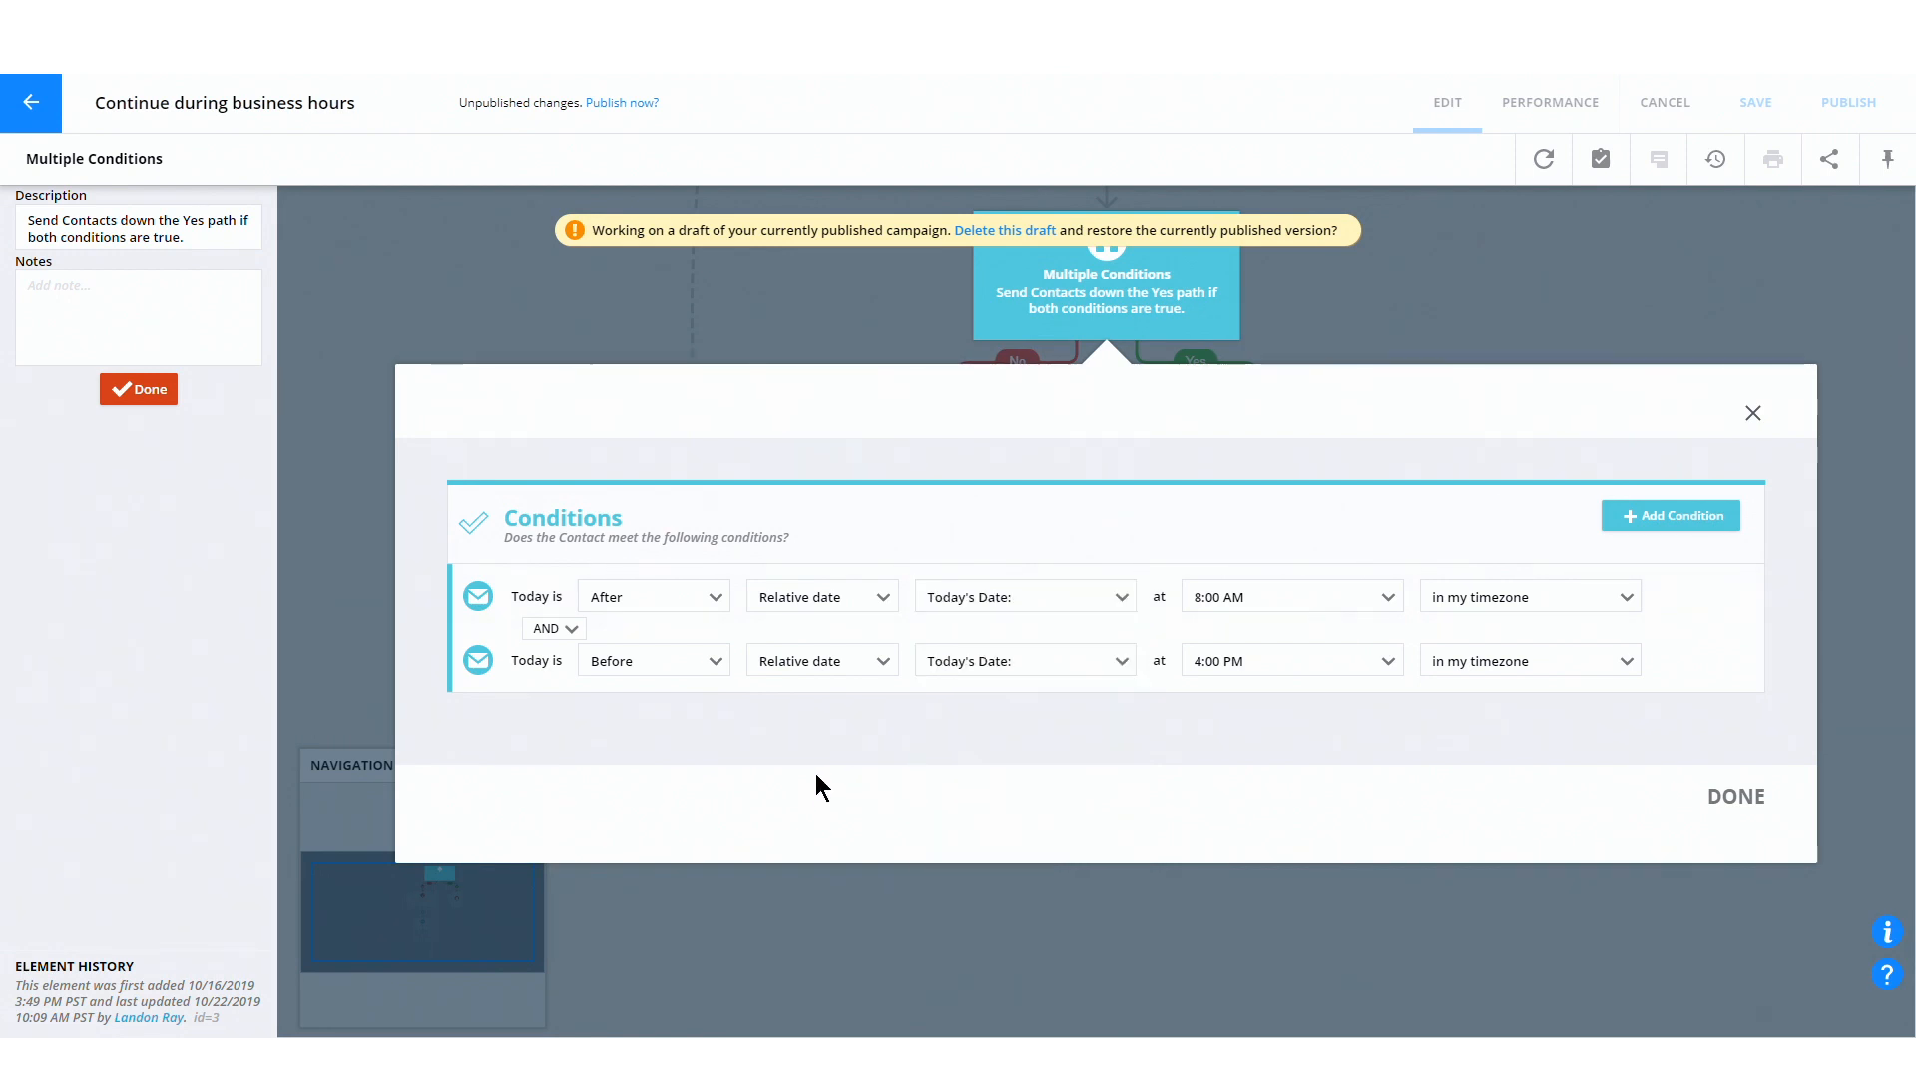
pyautogui.click(586, 610)
pyautogui.click(822, 550)
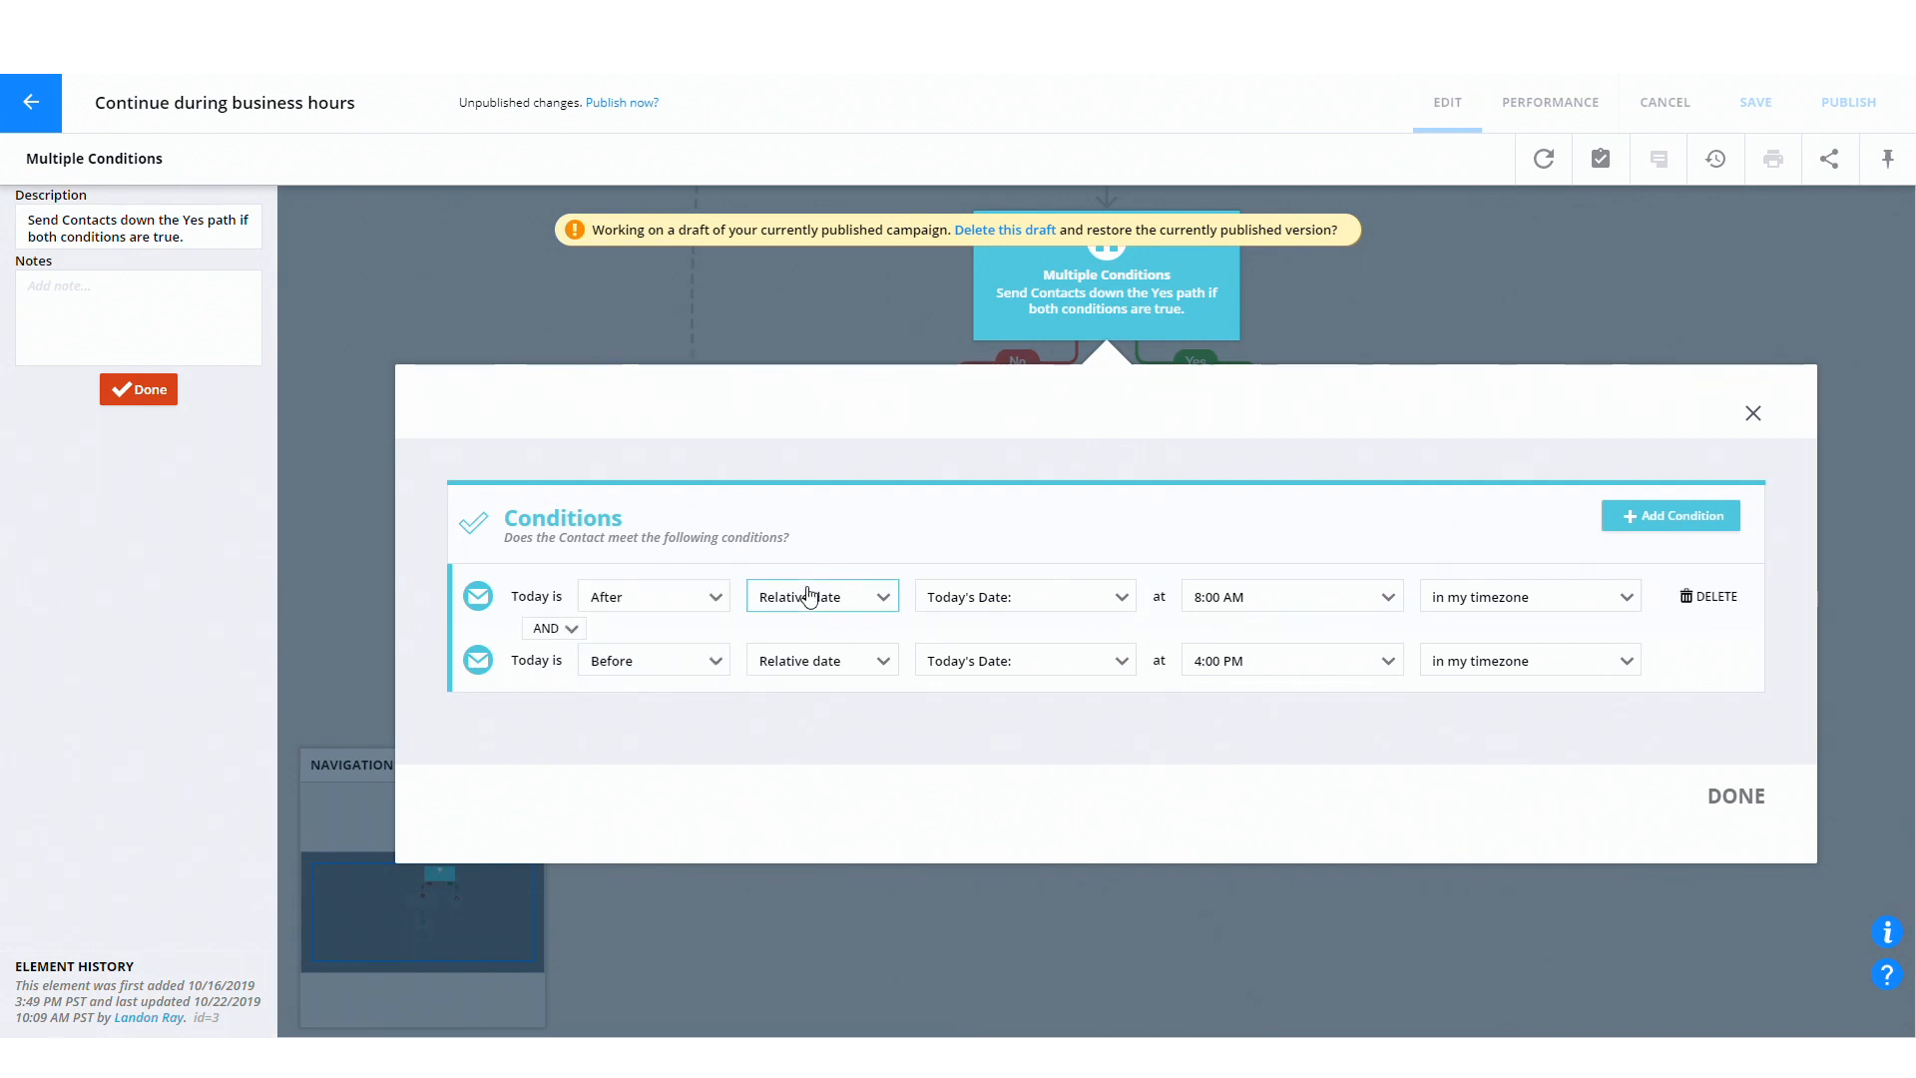
pyautogui.click(809, 596)
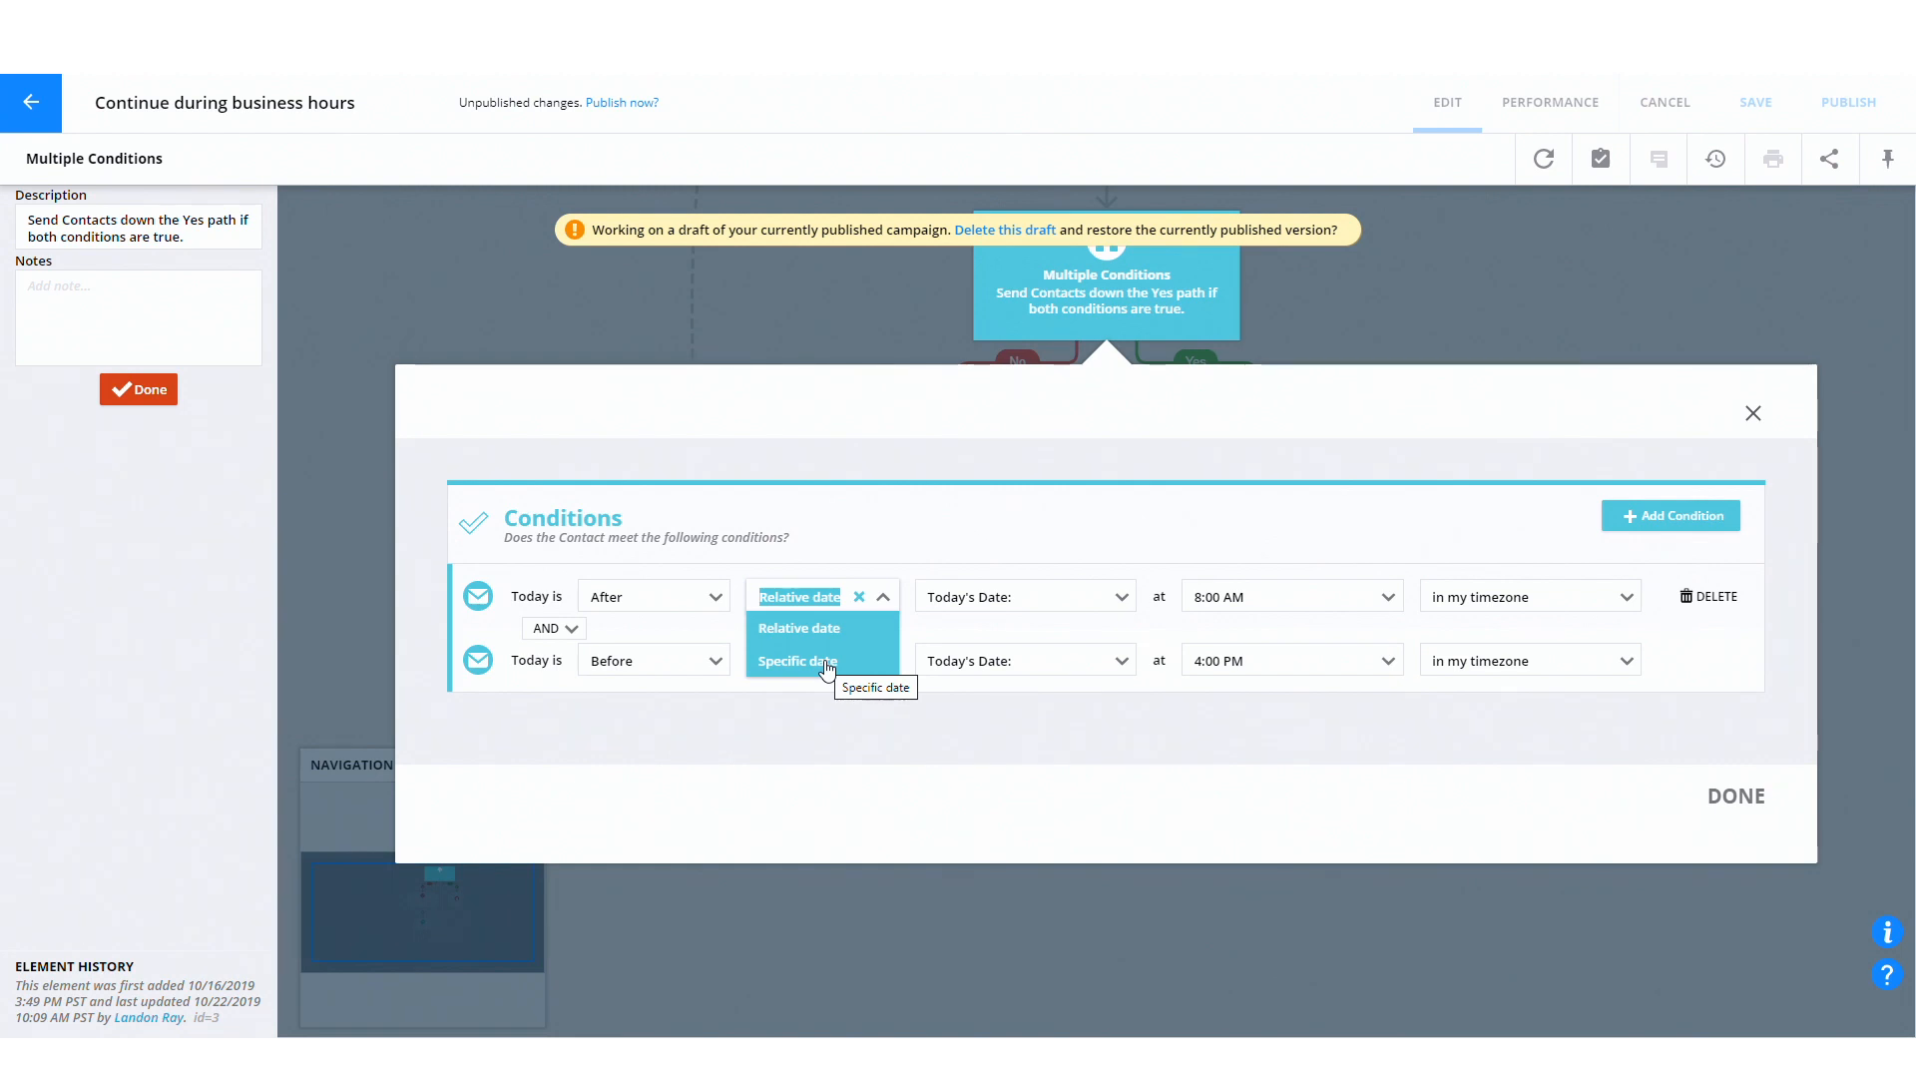
pyautogui.click(813, 629)
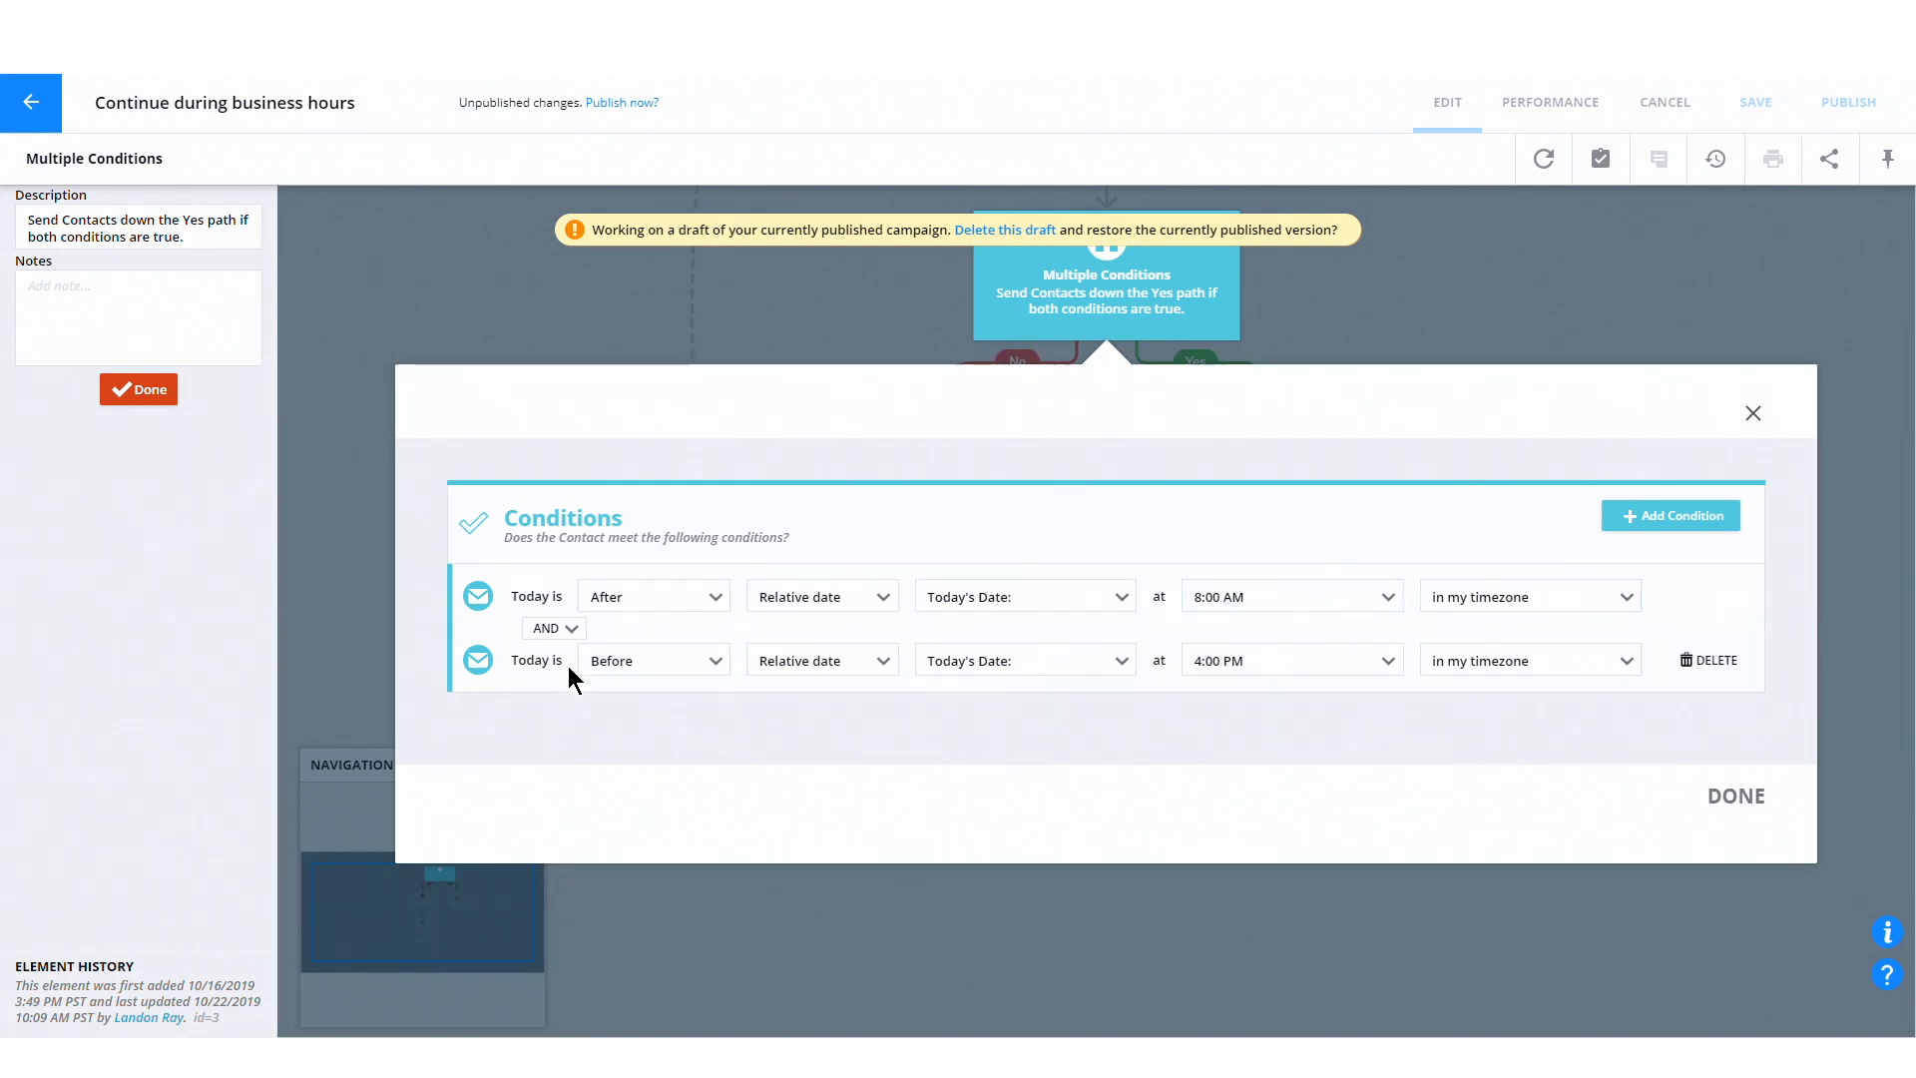
# Try OR between the two time conditions, restore AND, and keep the second condition set to Before
pyautogui.click(553, 630)
pyautogui.click(547, 688)
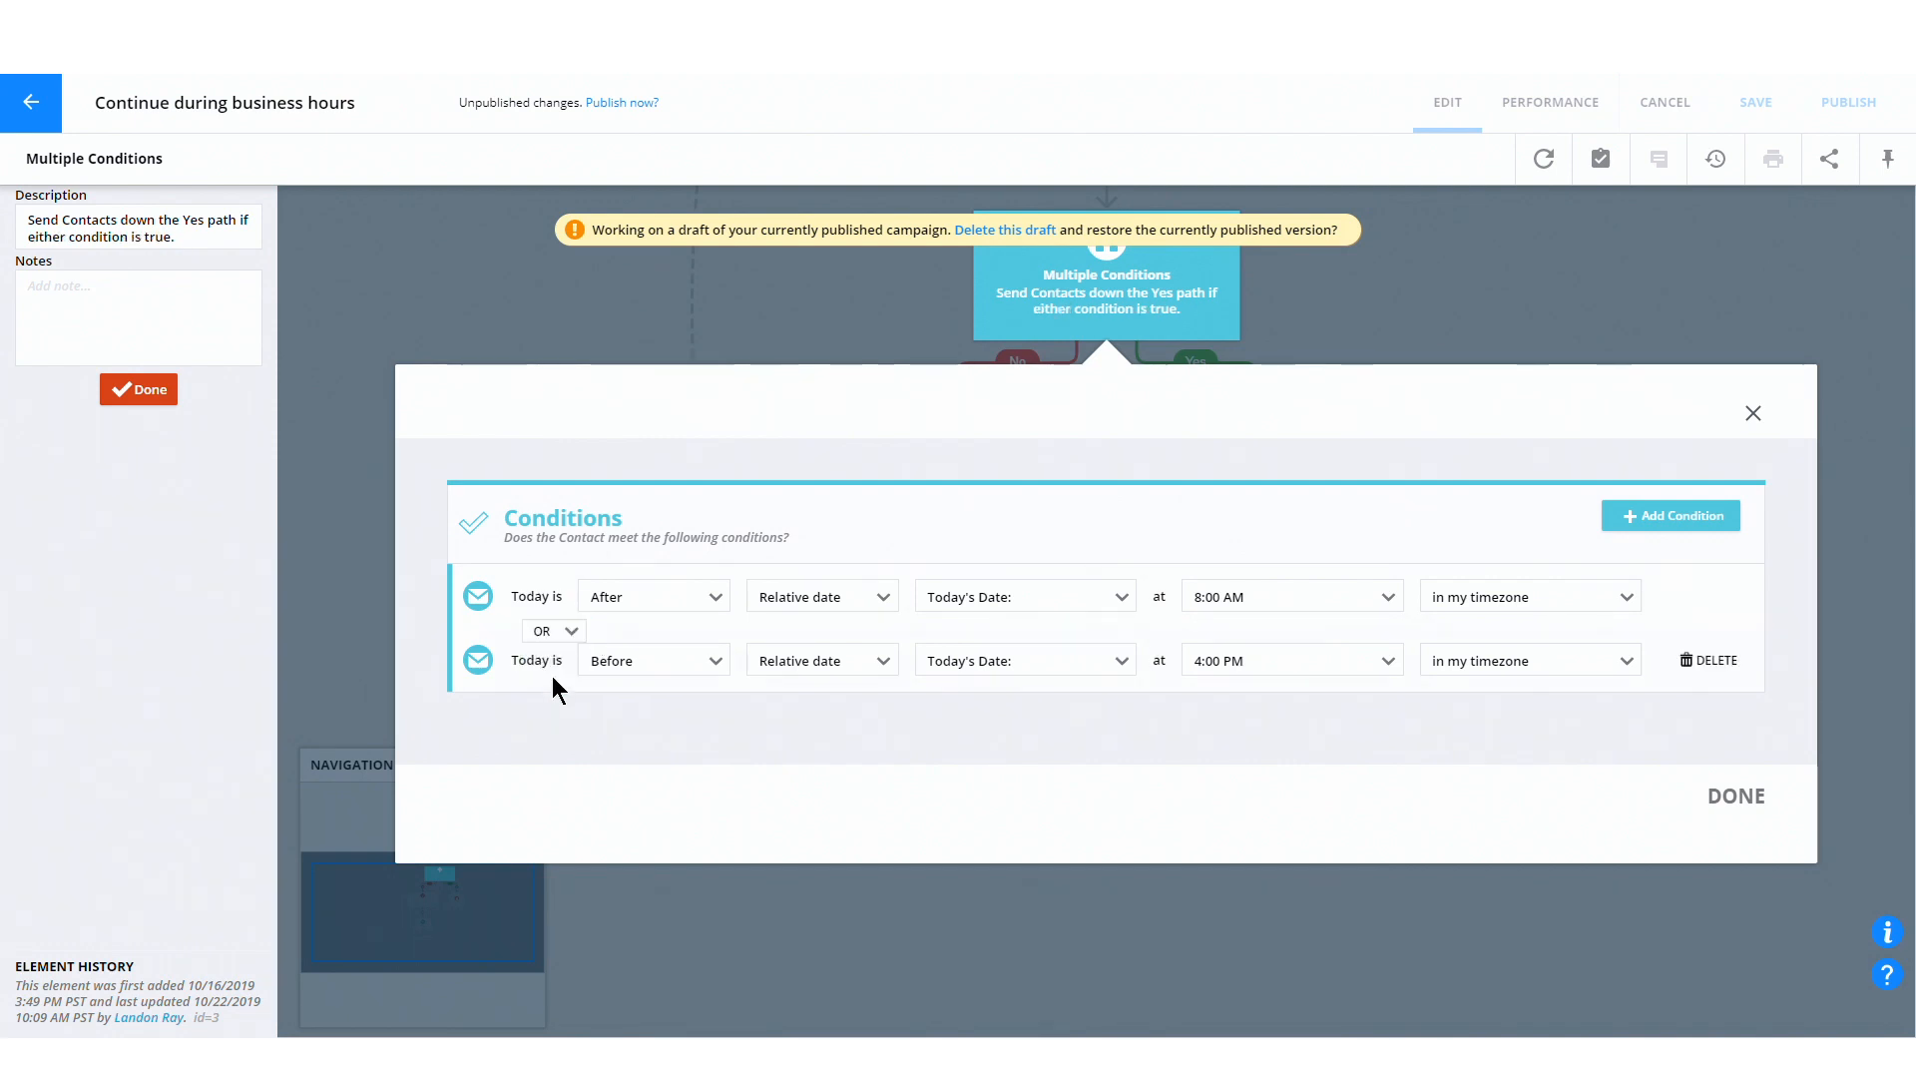
pyautogui.click(542, 630)
pyautogui.click(553, 677)
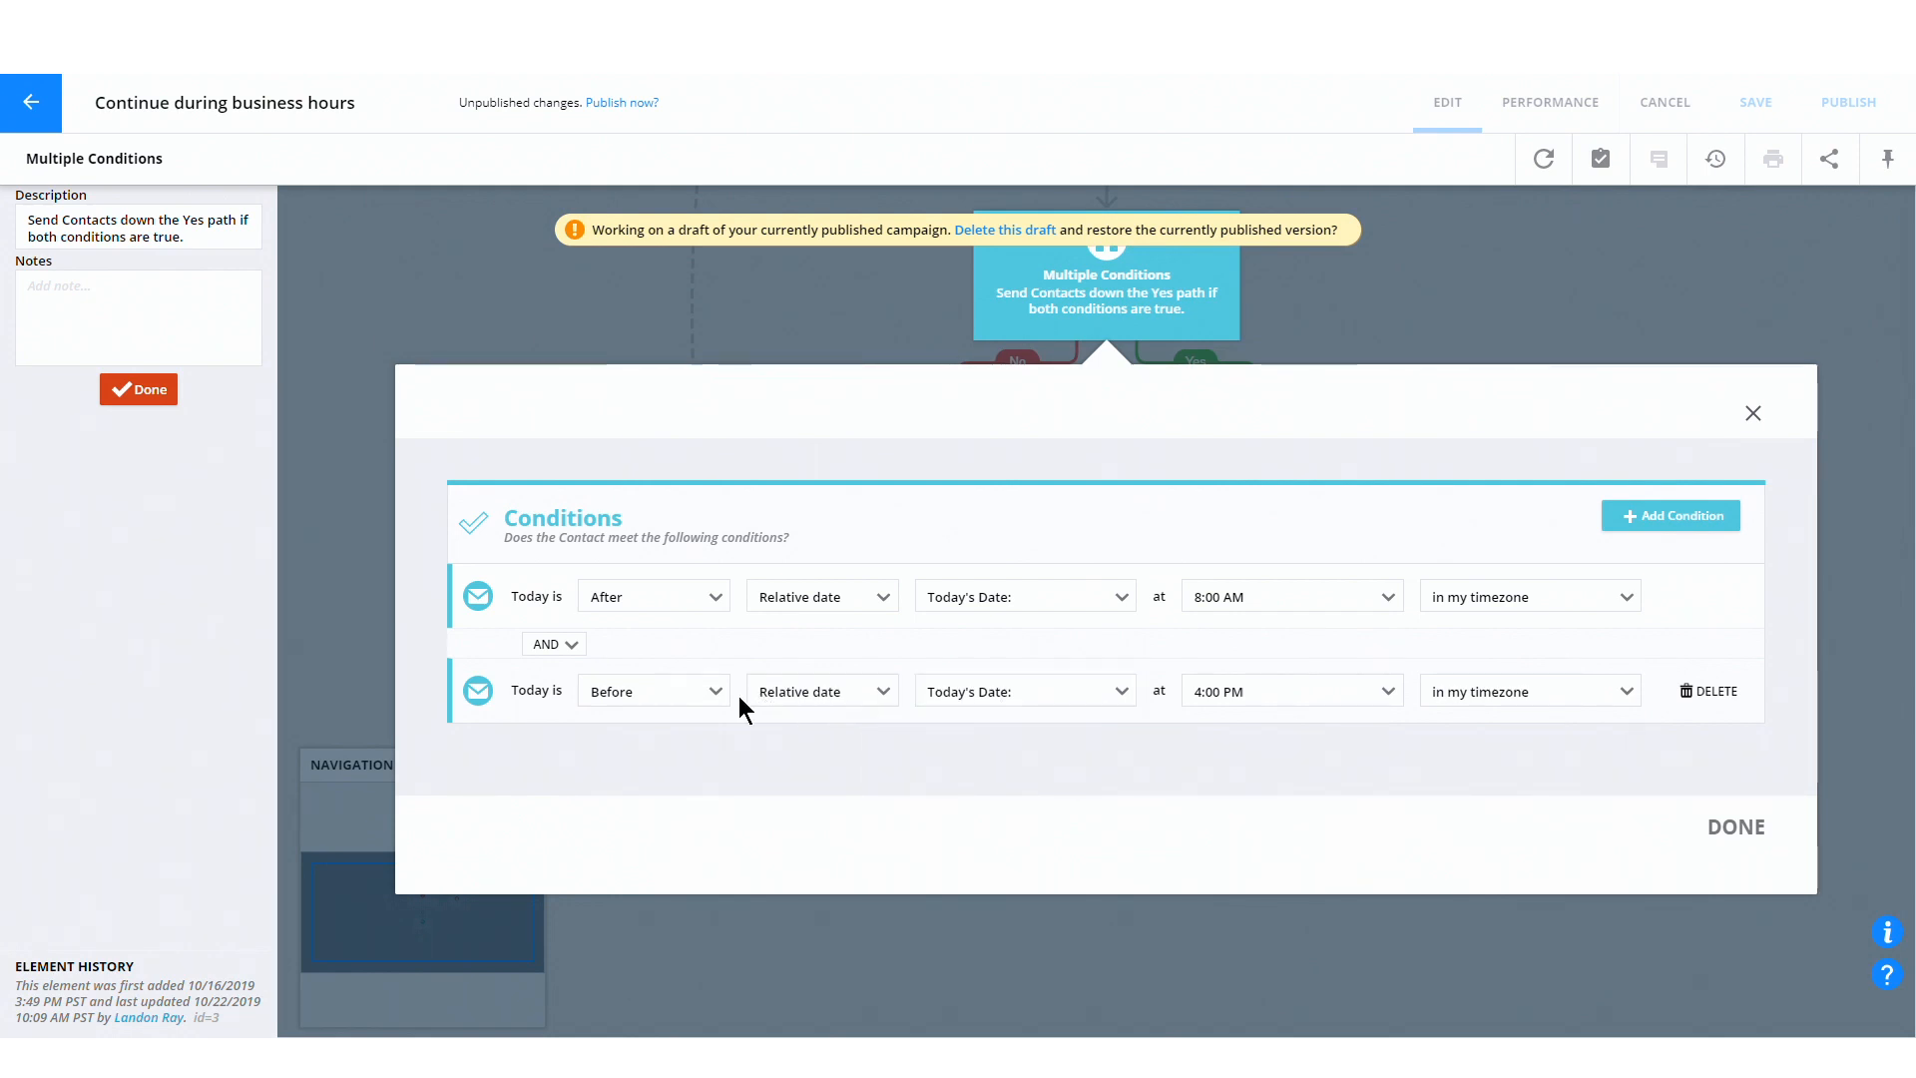
pyautogui.click(610, 696)
pyautogui.click(609, 728)
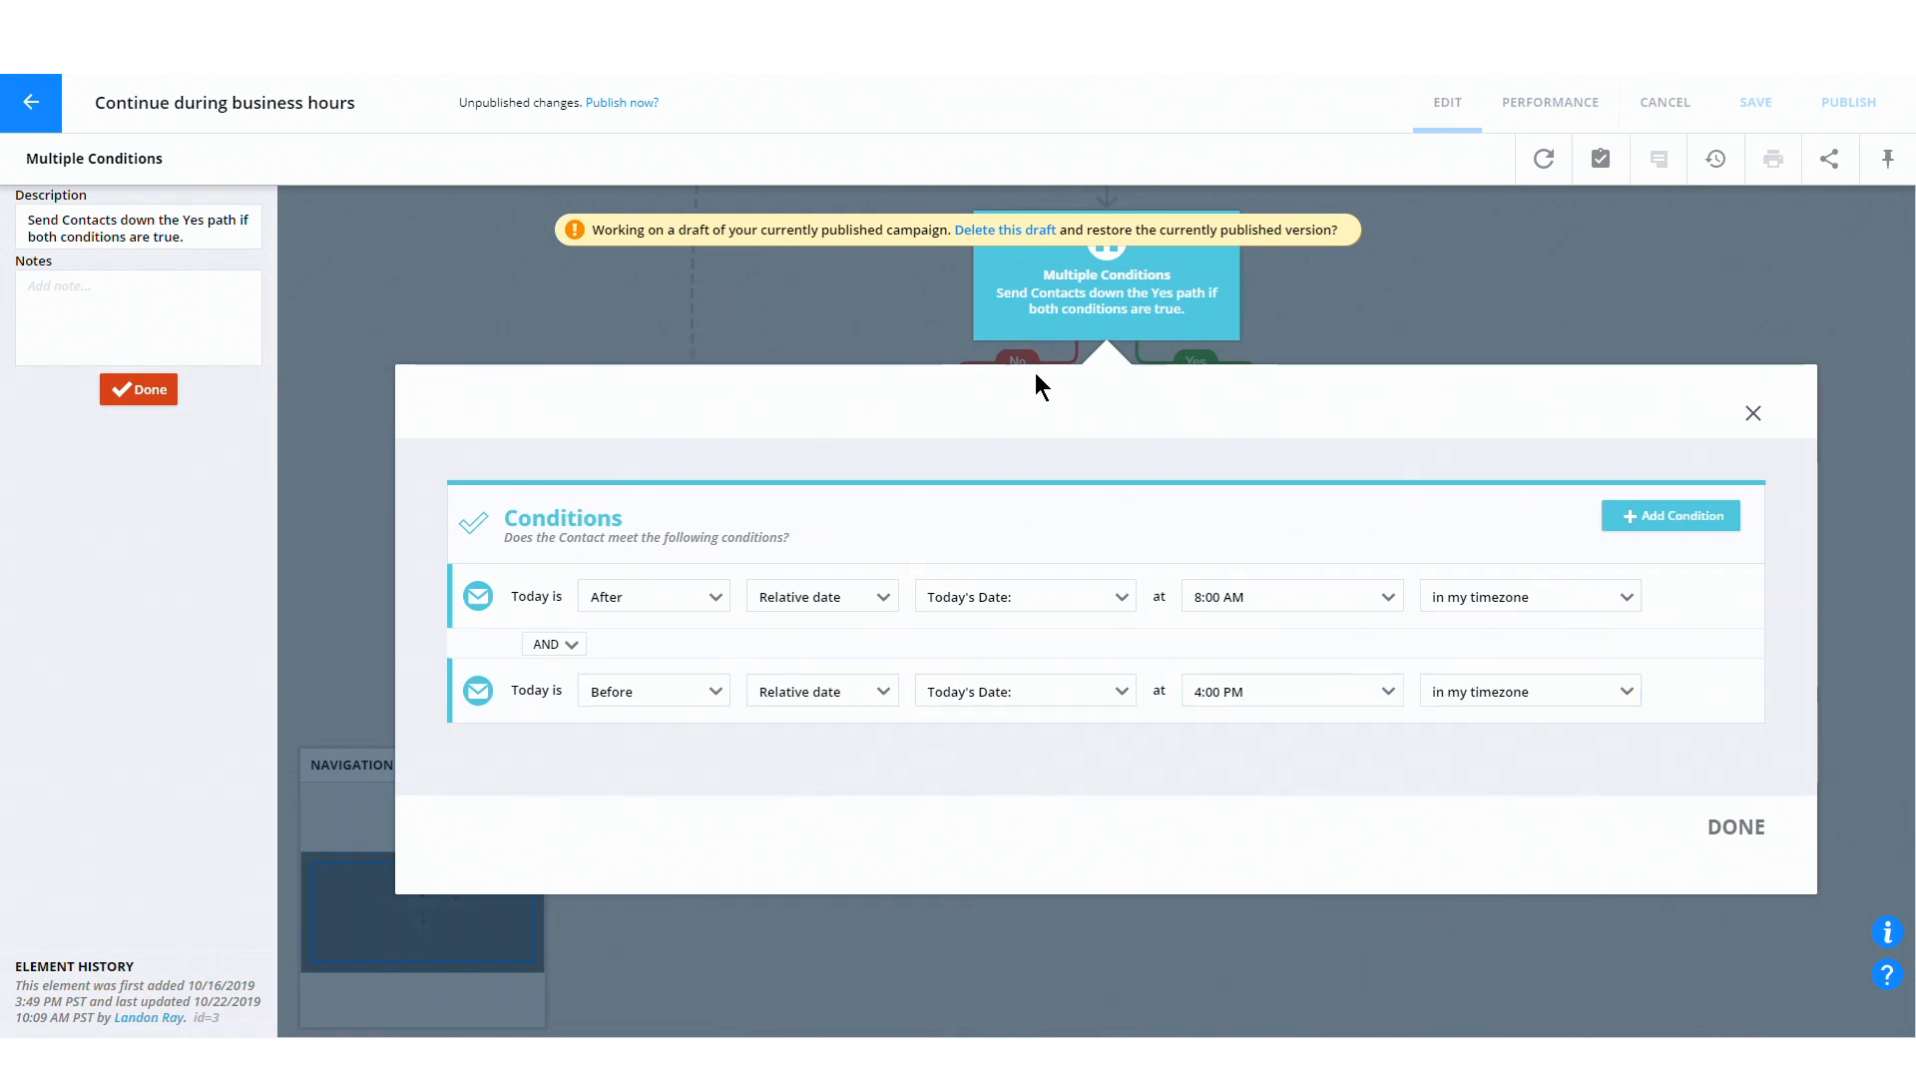
pyautogui.click(1742, 828)
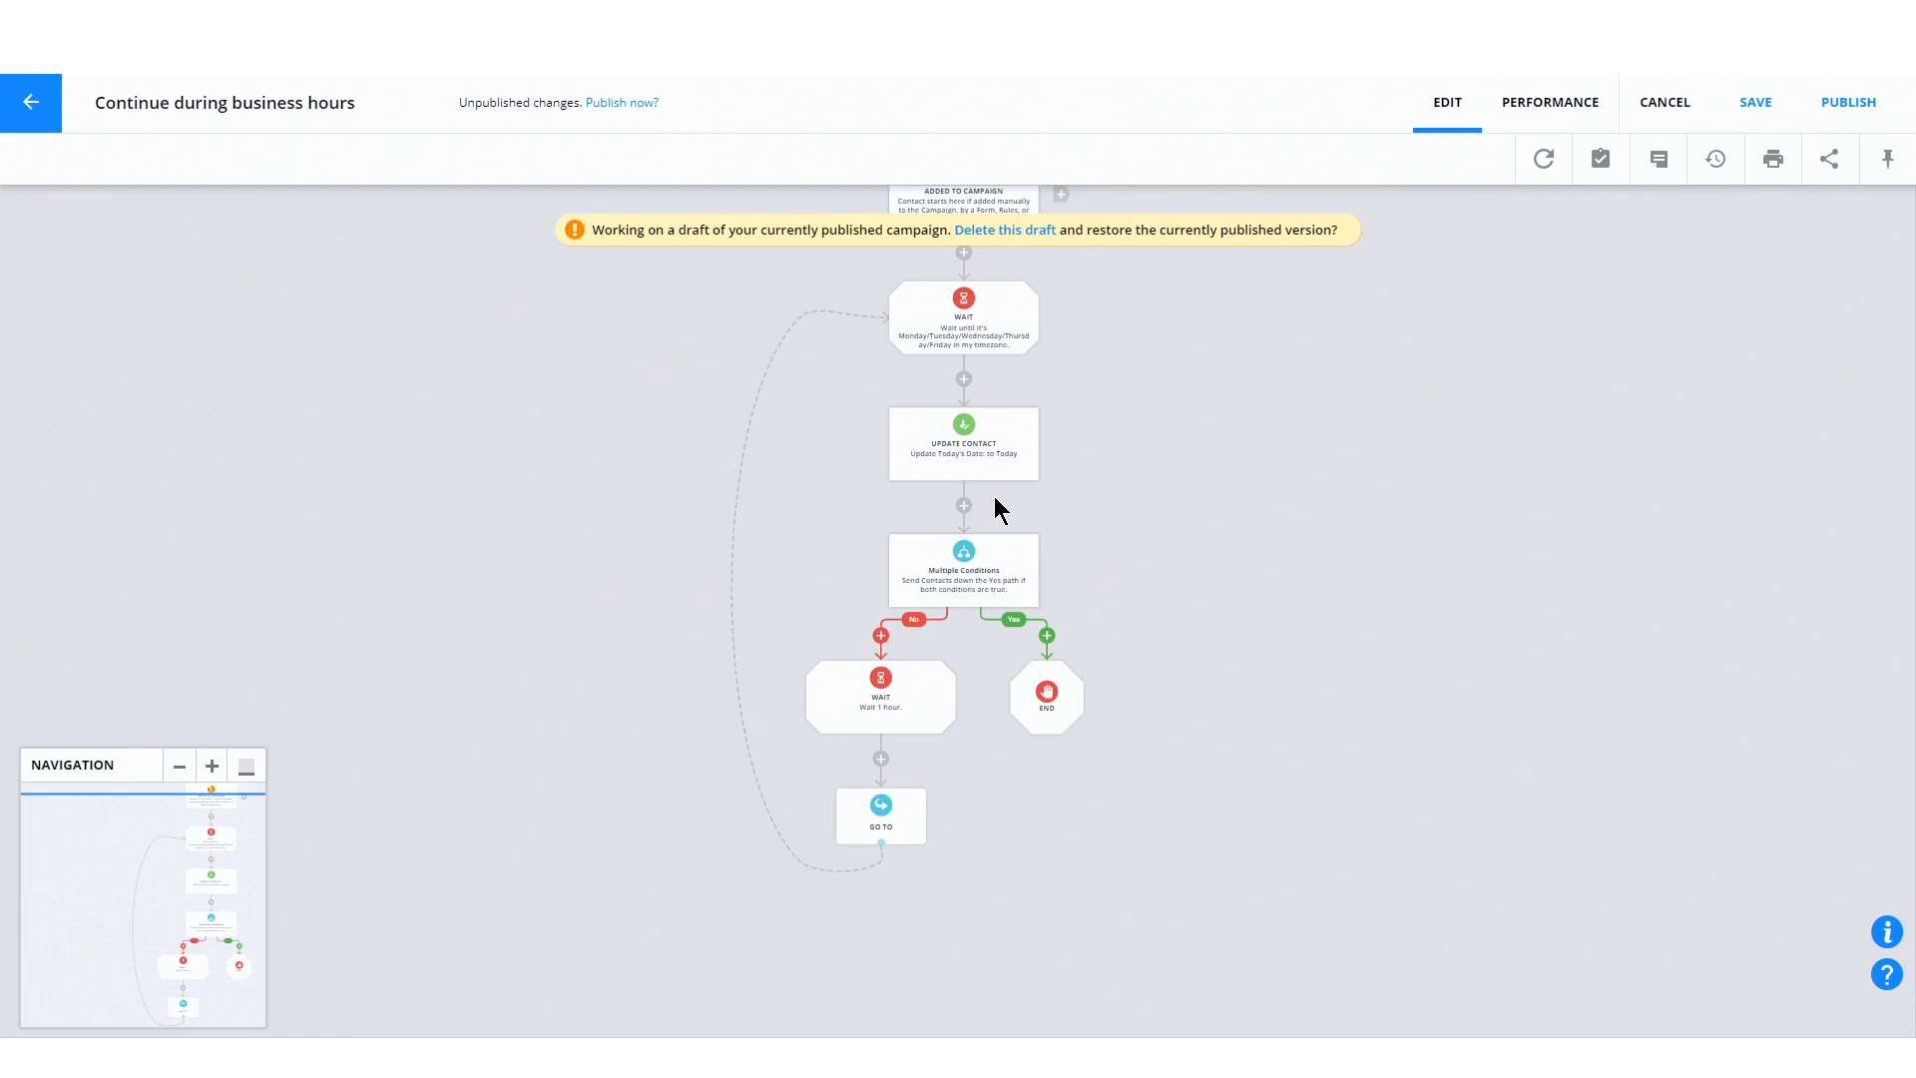
pyautogui.scroll(2, 1008, 358)
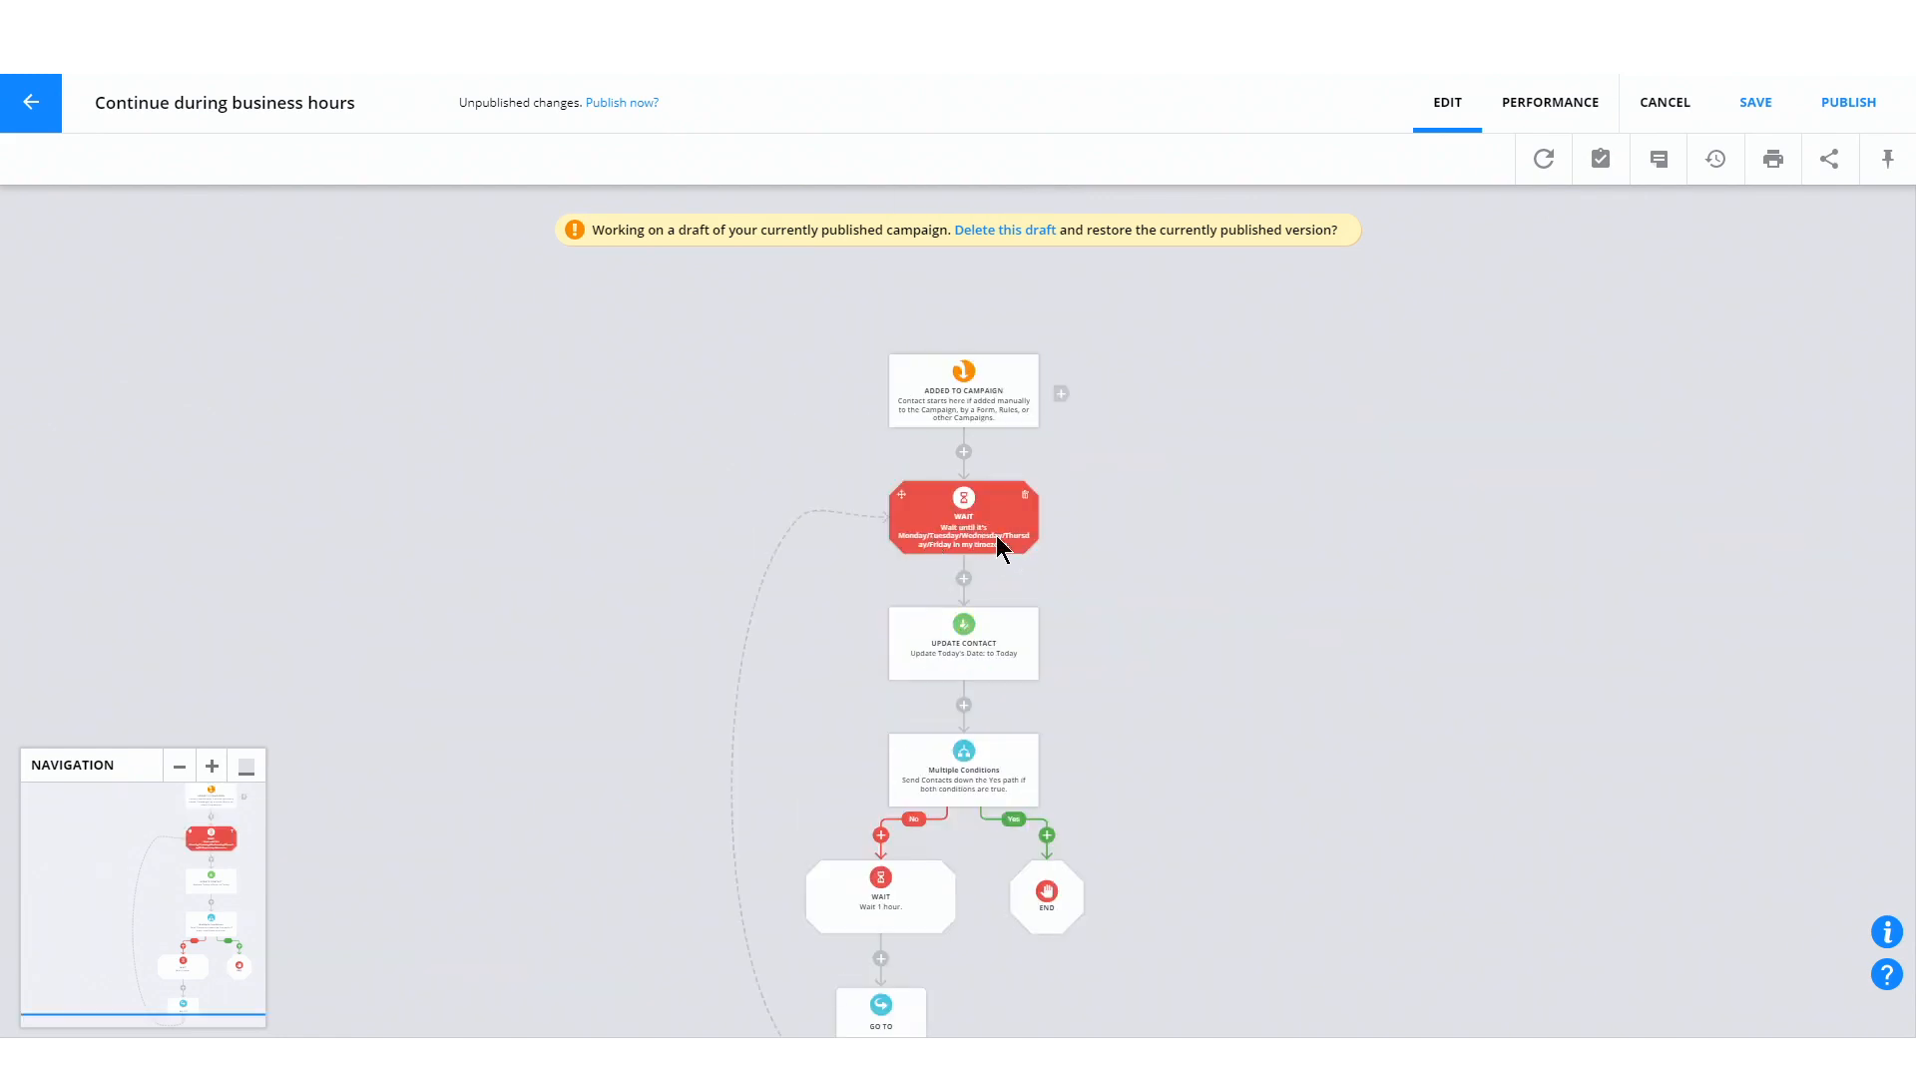
pyautogui.scroll(-3, 1136, 744)
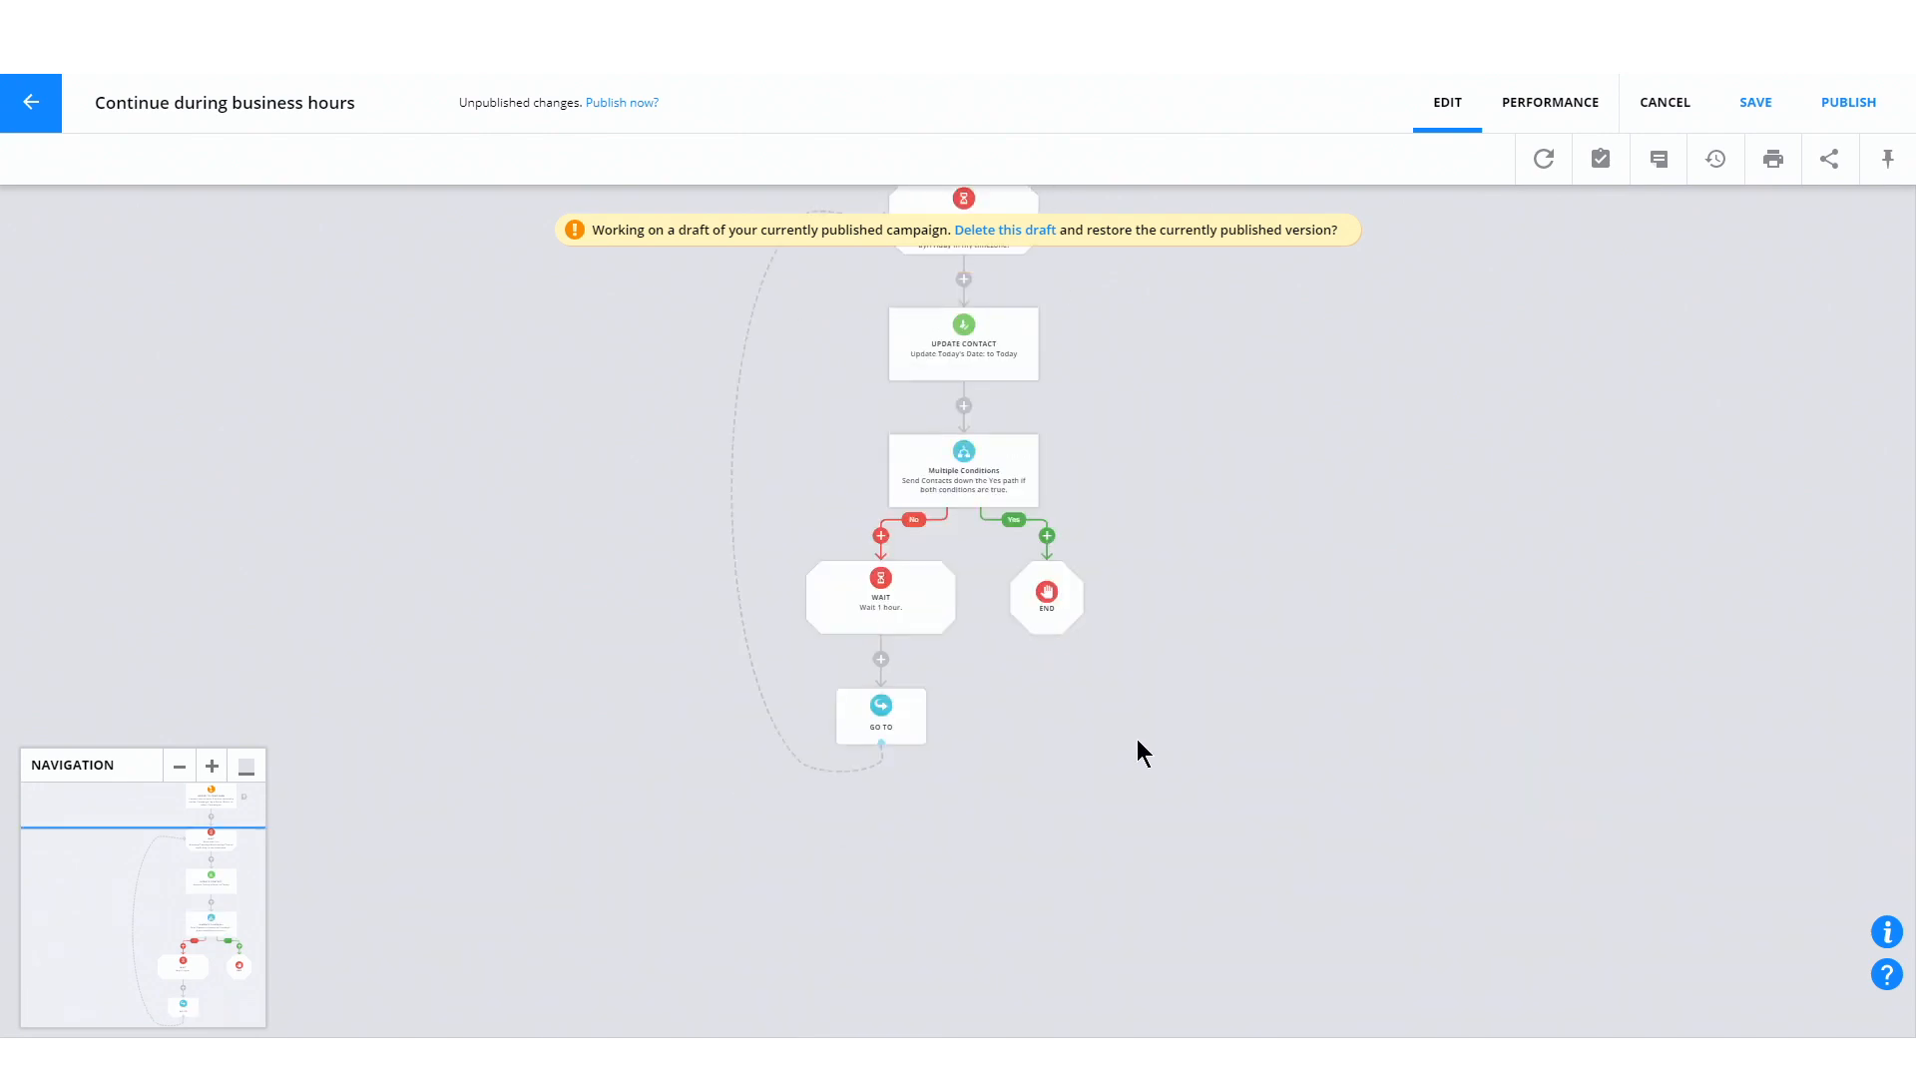
pyautogui.scroll(2, 1000, 647)
pyautogui.click(945, 674)
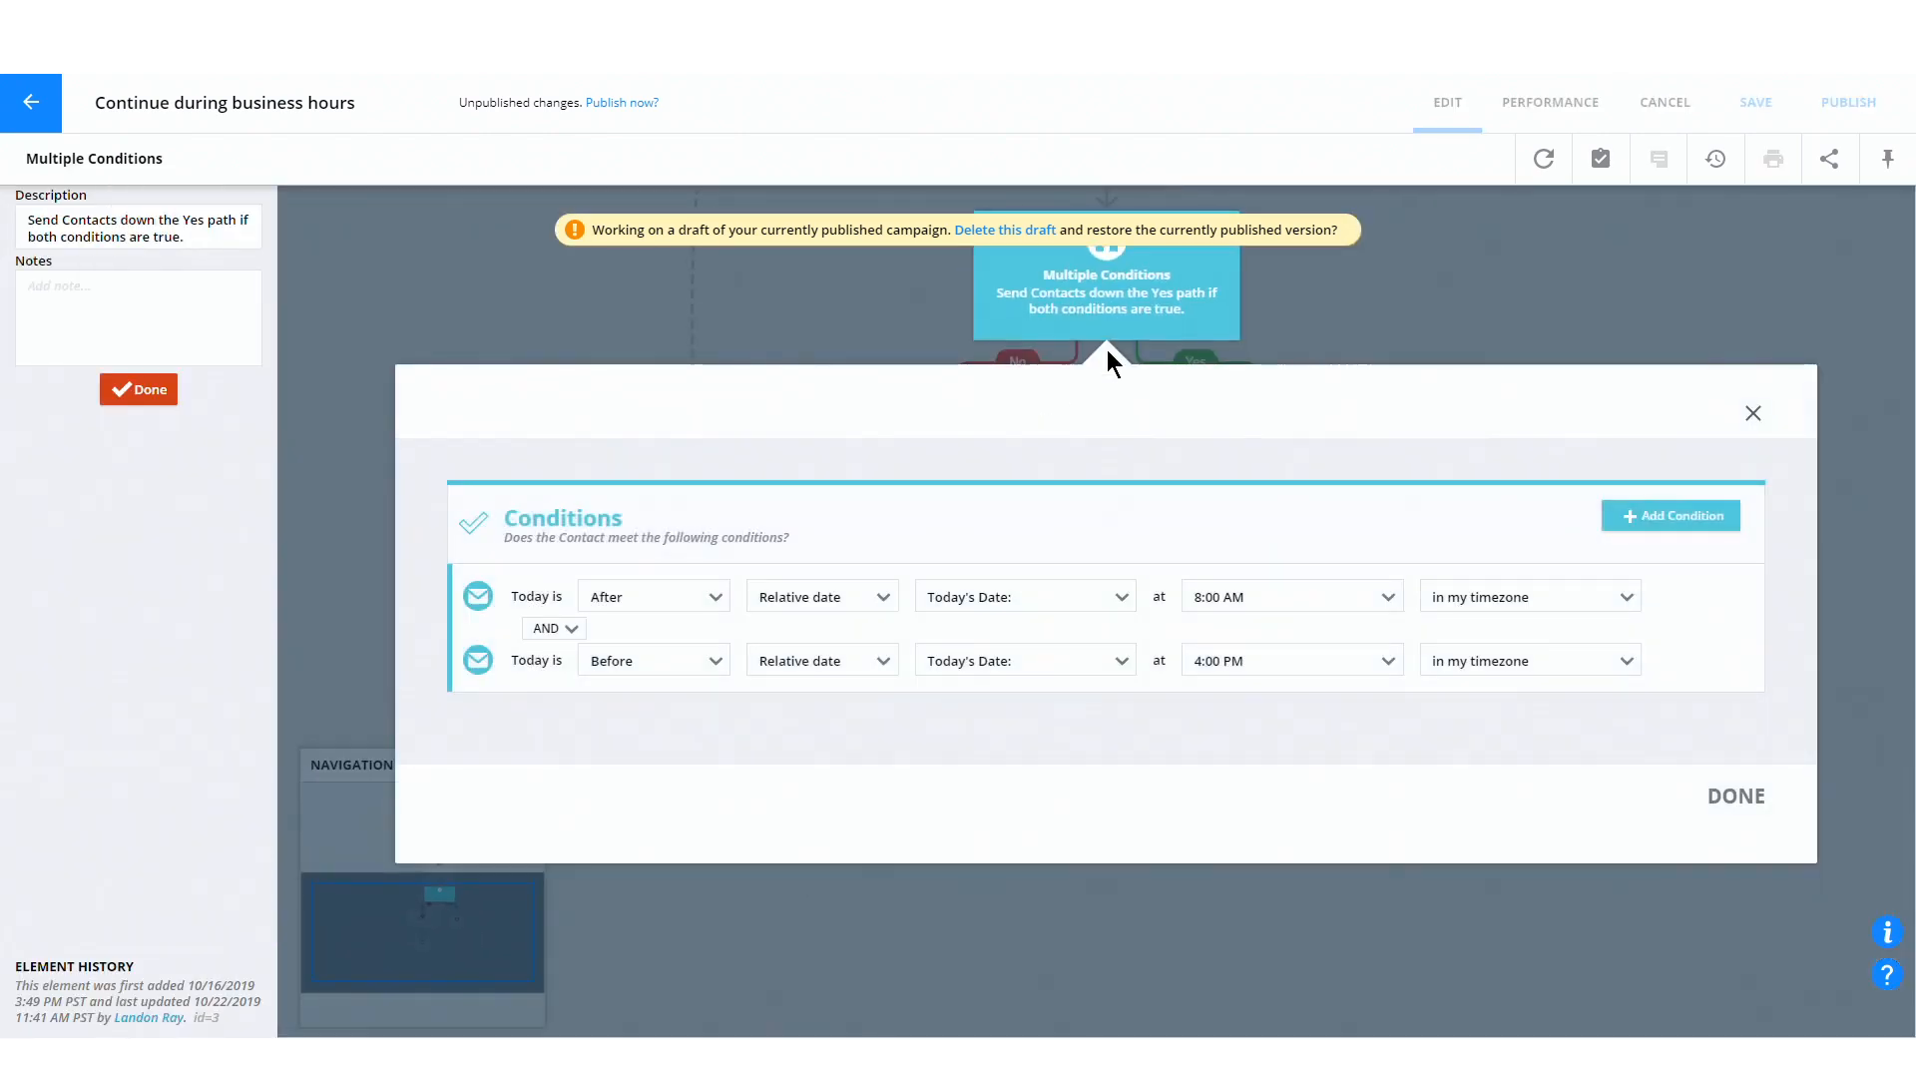
pyautogui.click(1373, 349)
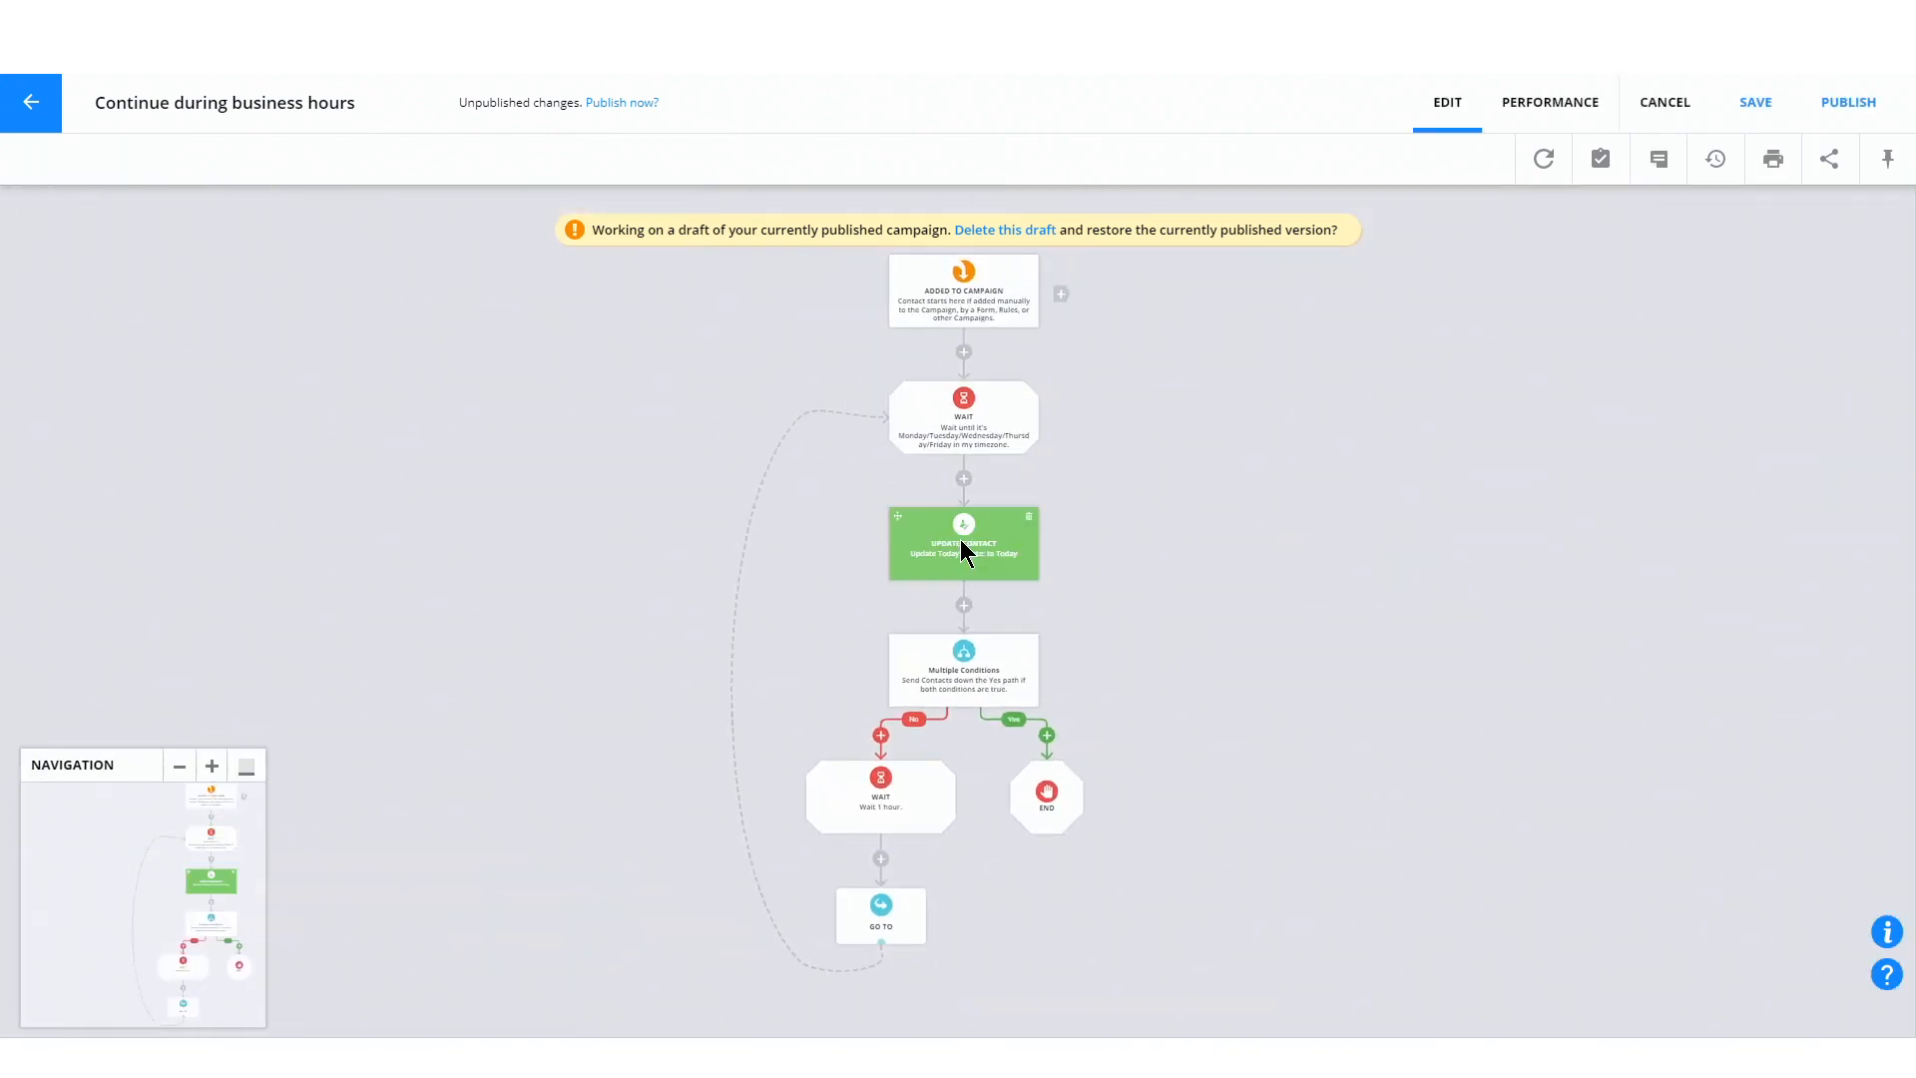
# Set the time of the Before condition in the Multiple Conditions element to 5:00 PM
pyautogui.click(1003, 674)
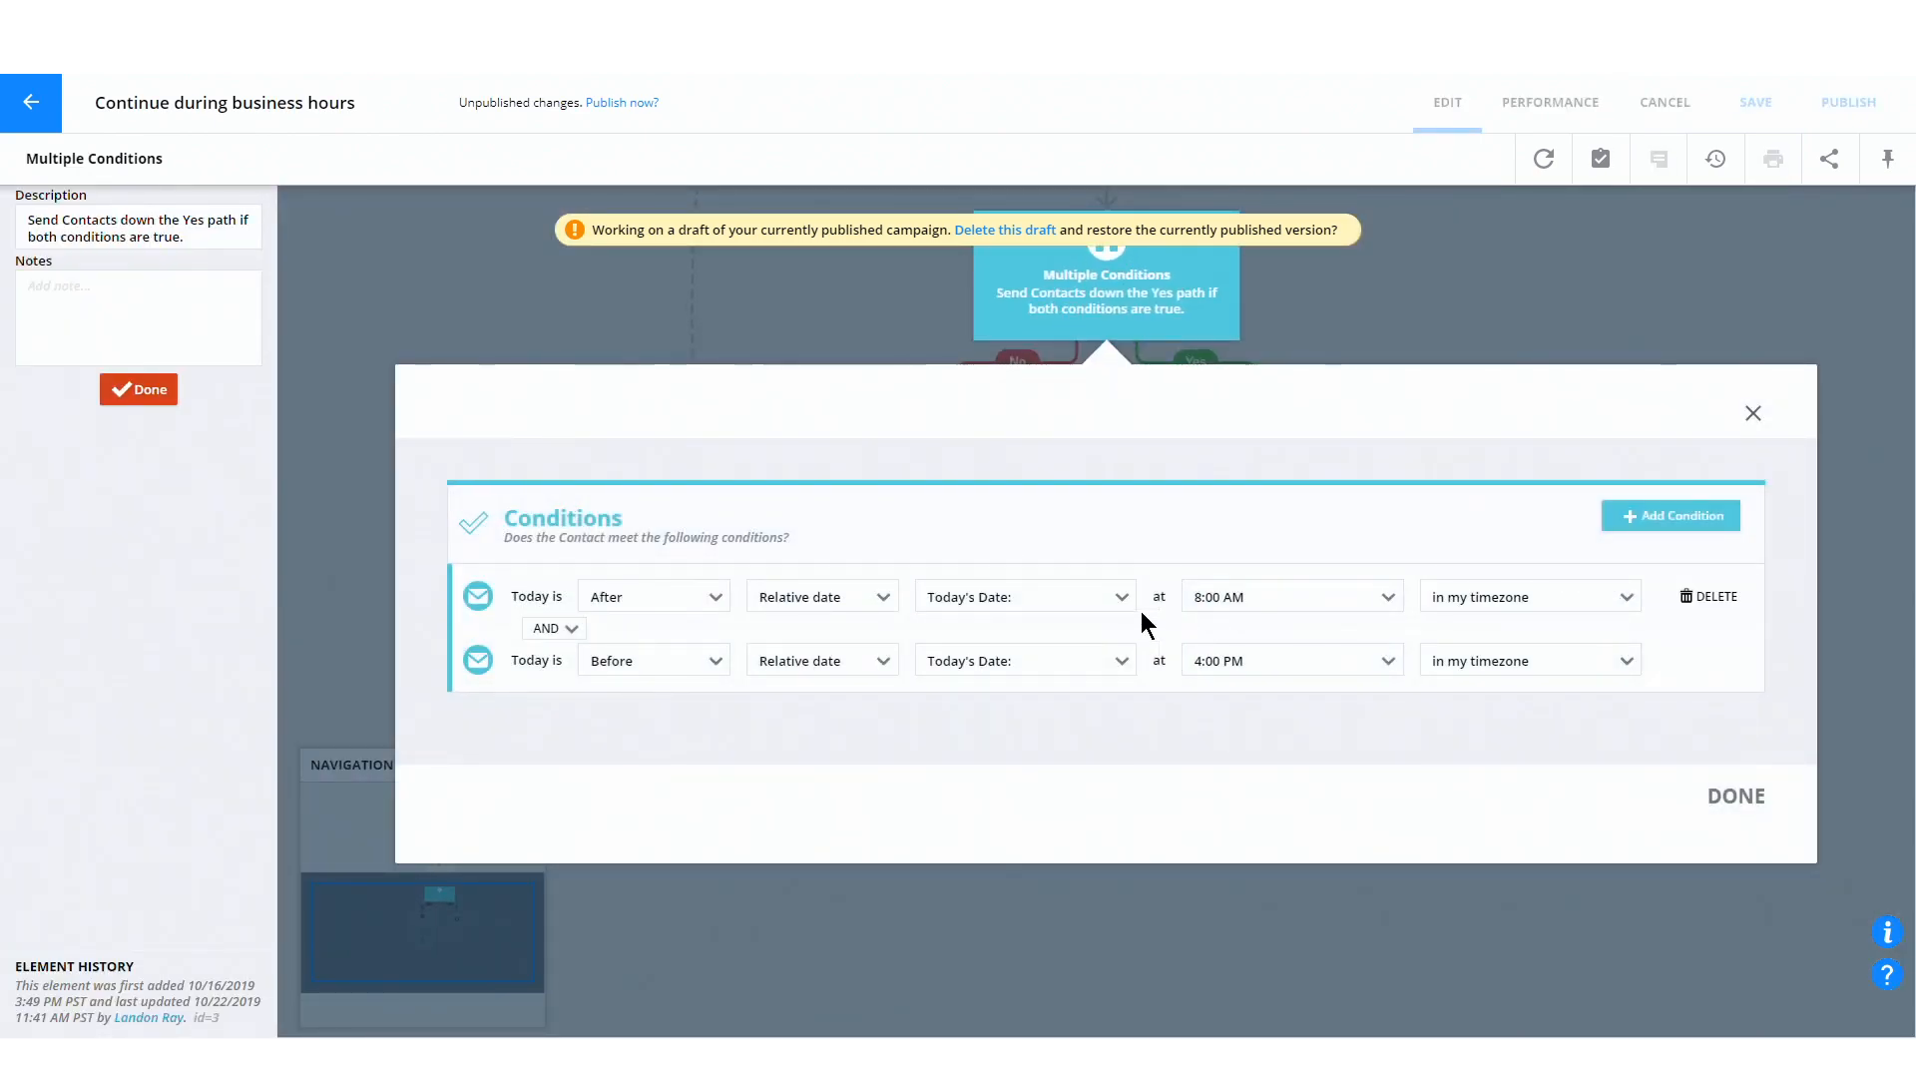
pyautogui.click(1247, 669)
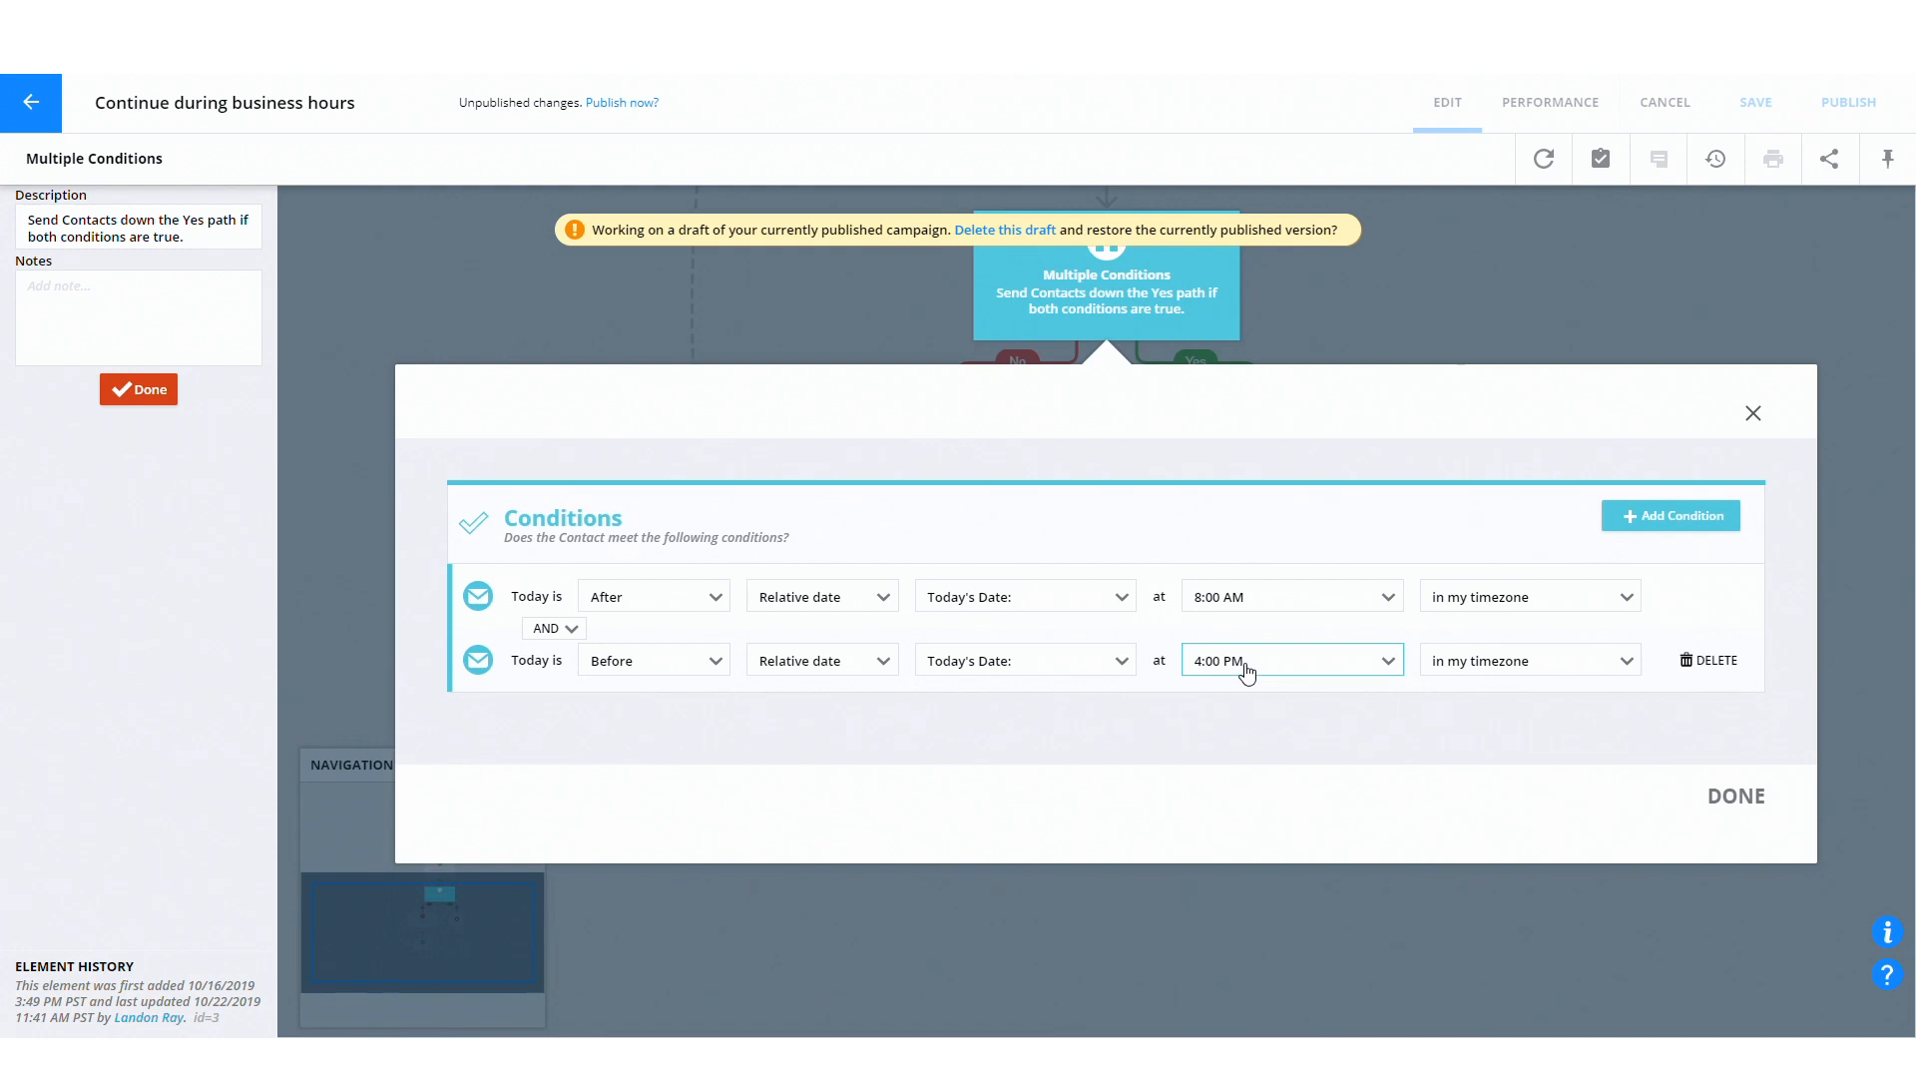
pyautogui.click(1244, 666)
pyautogui.scroll(-1, 1280, 588)
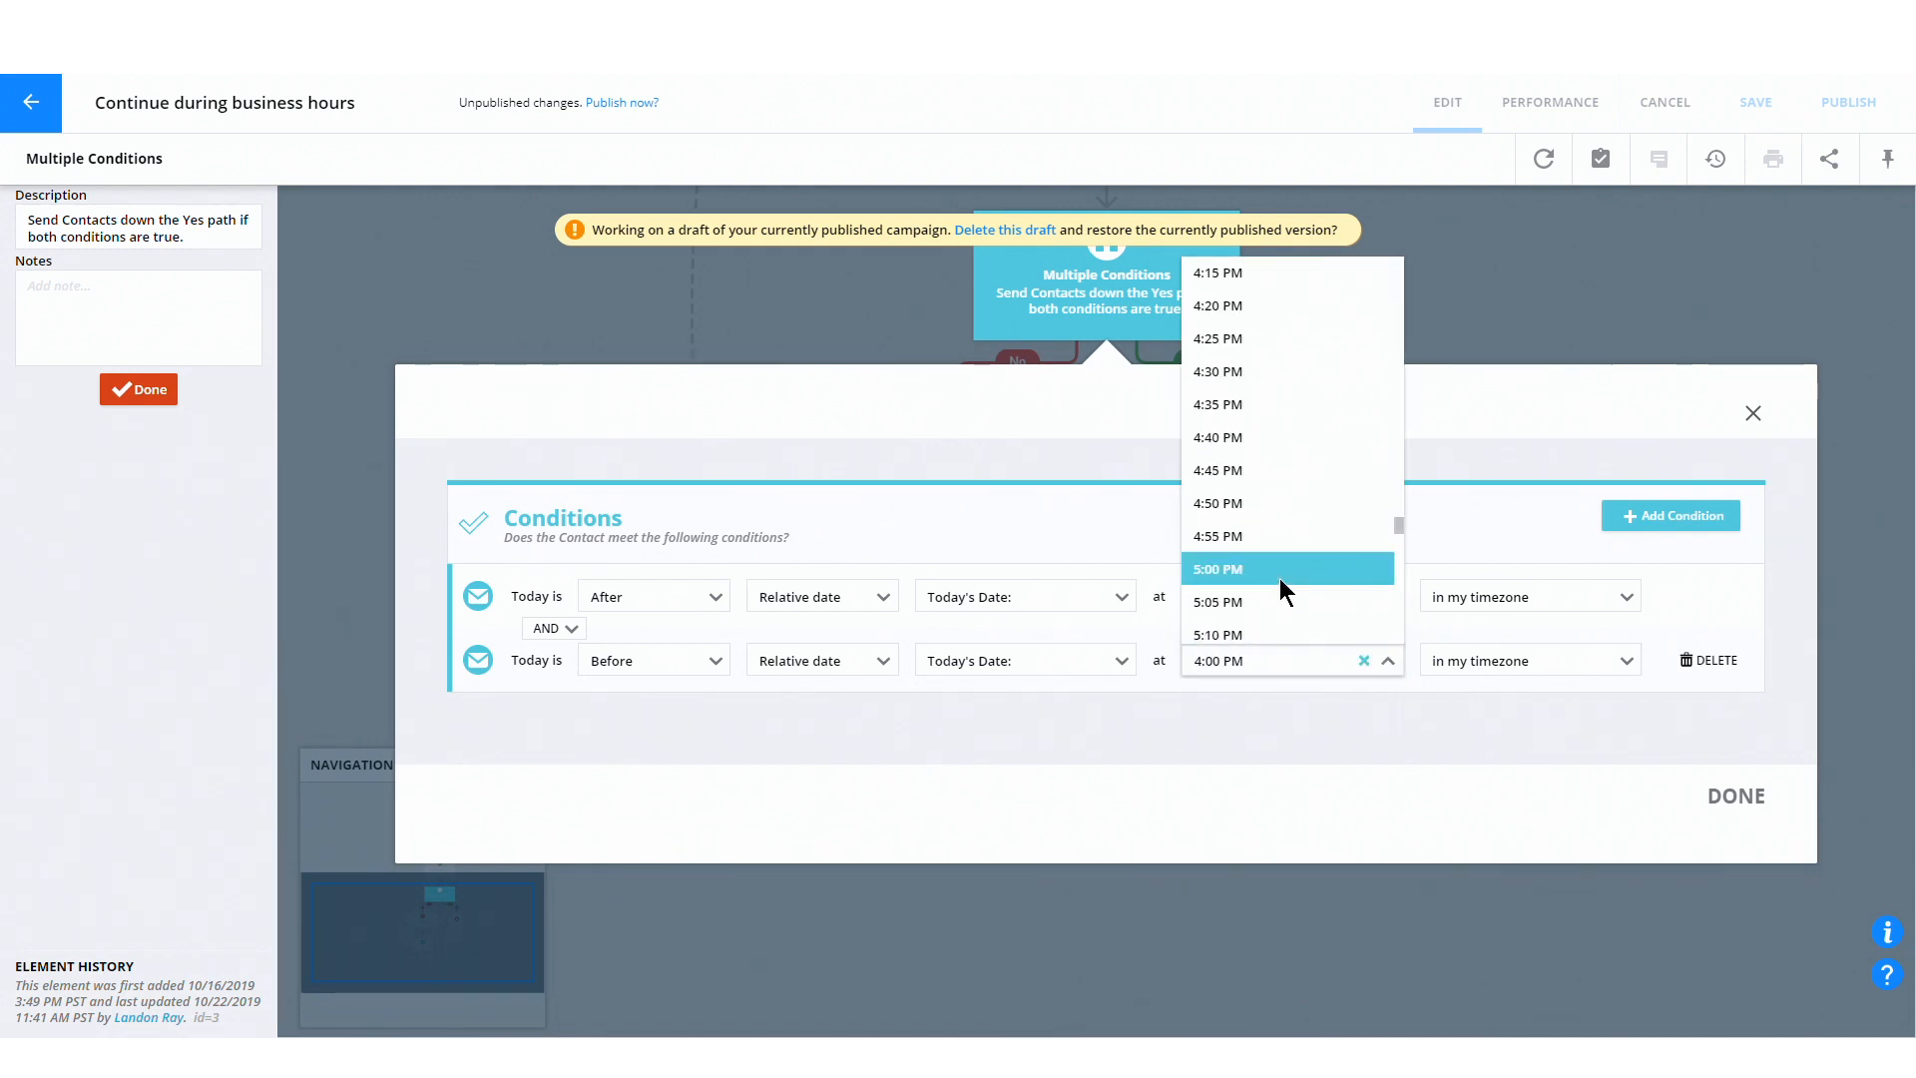
pyautogui.click(1282, 589)
pyautogui.click(1735, 793)
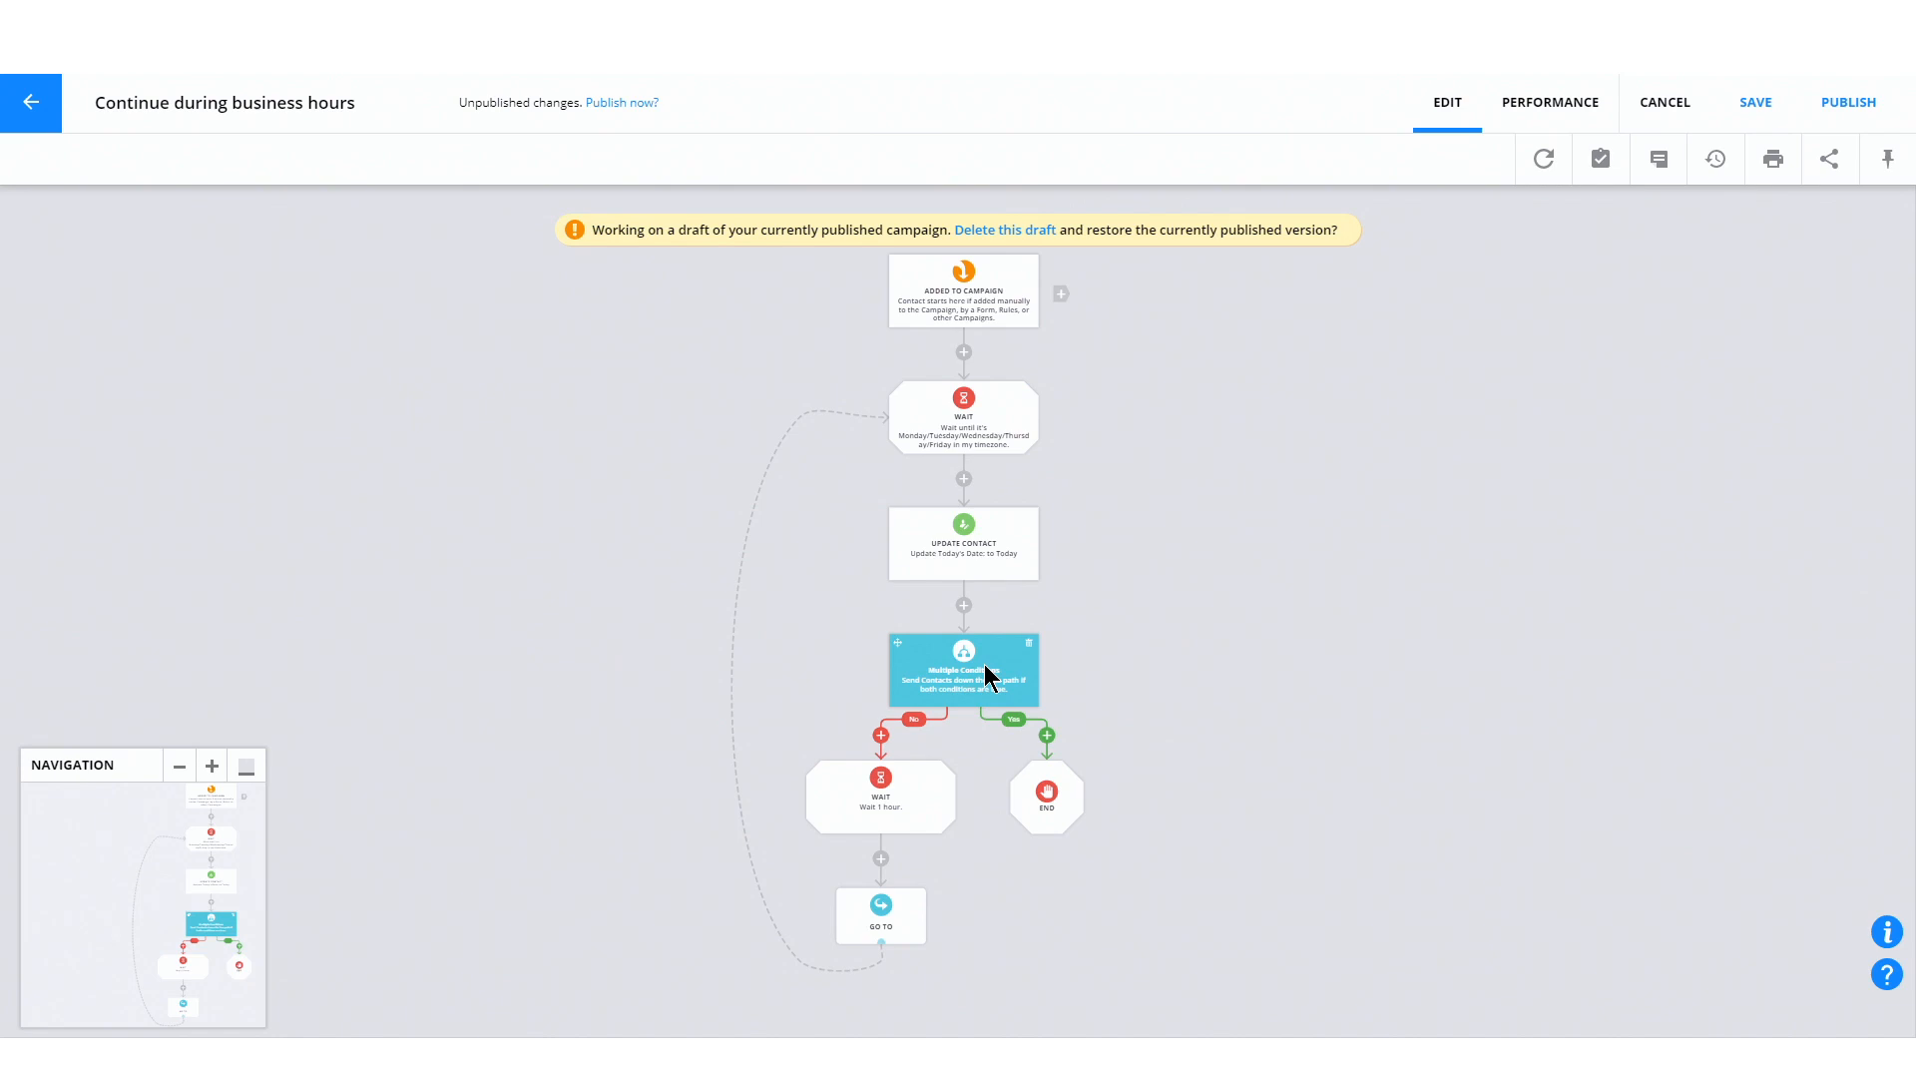
# Set the time of the After condition in the Multiple Conditions element to 9:00 AM
pyautogui.click(986, 676)
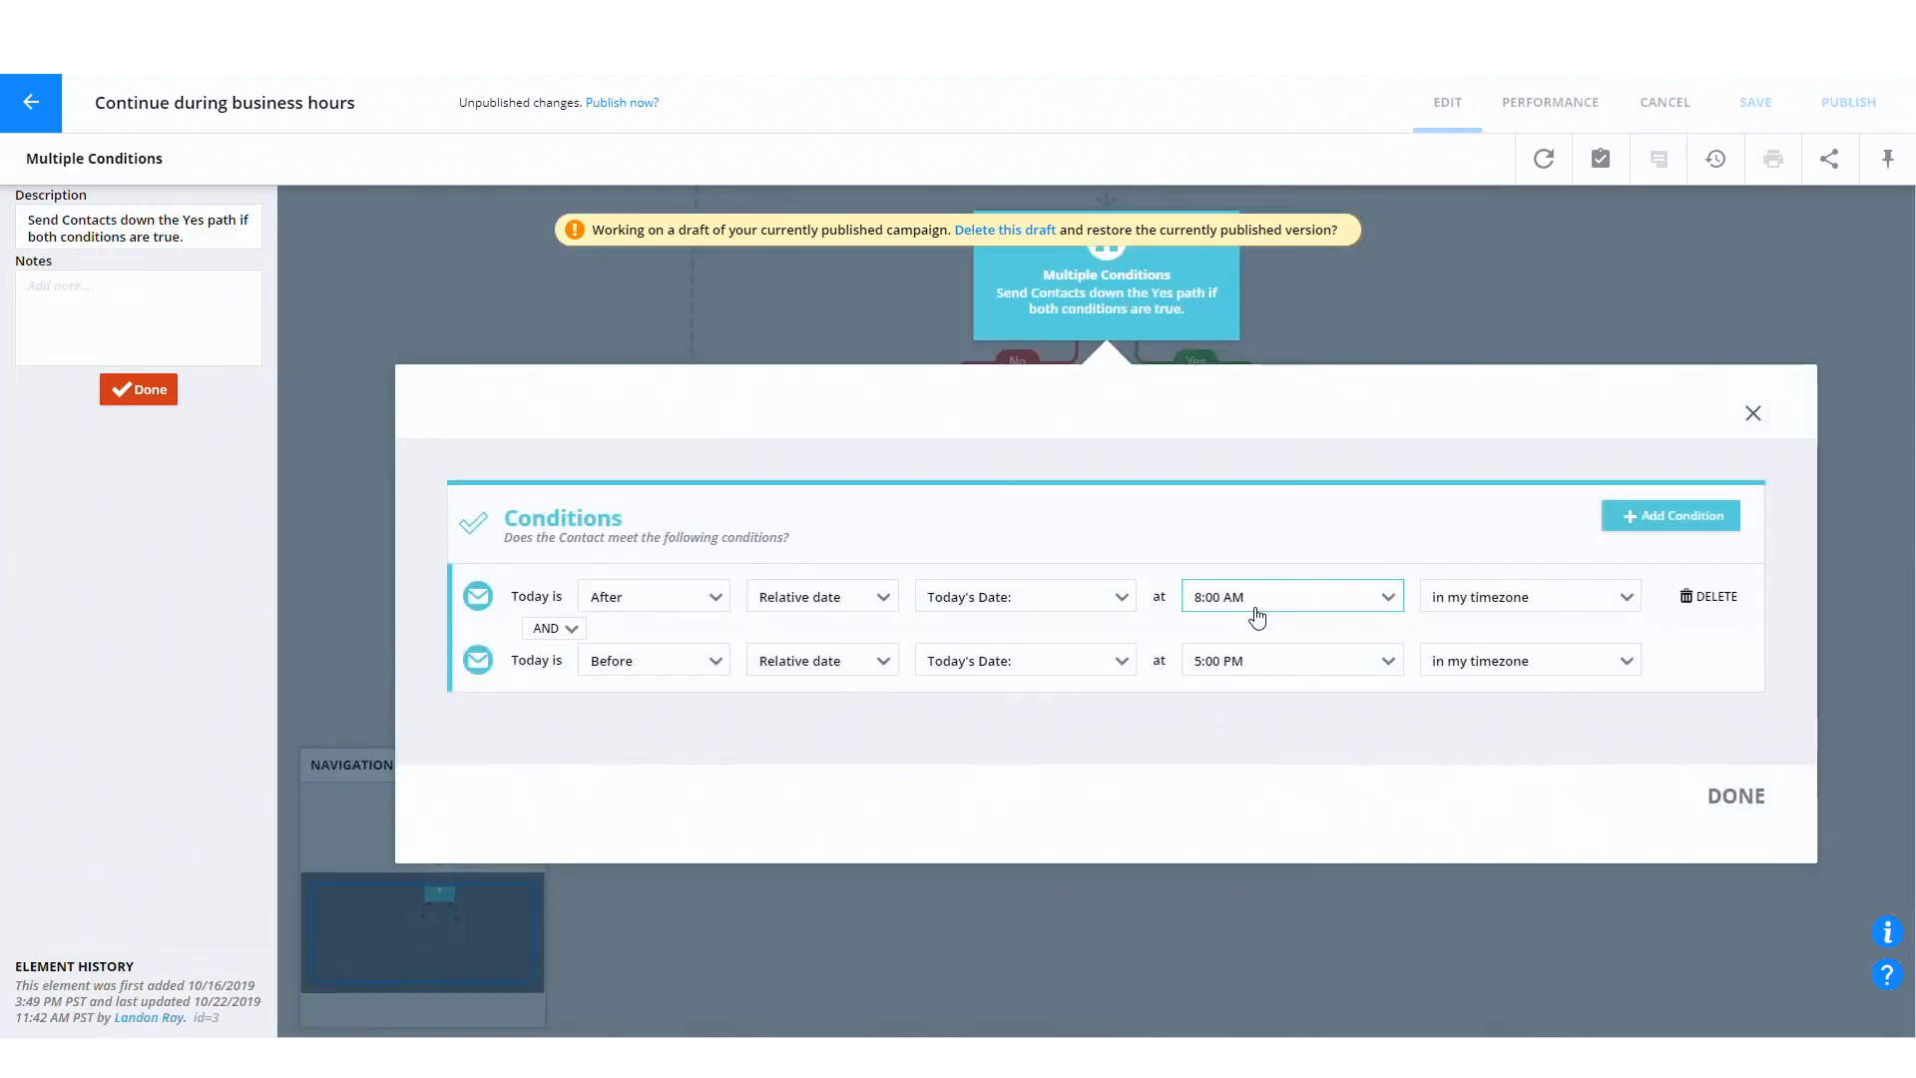
pyautogui.click(1255, 602)
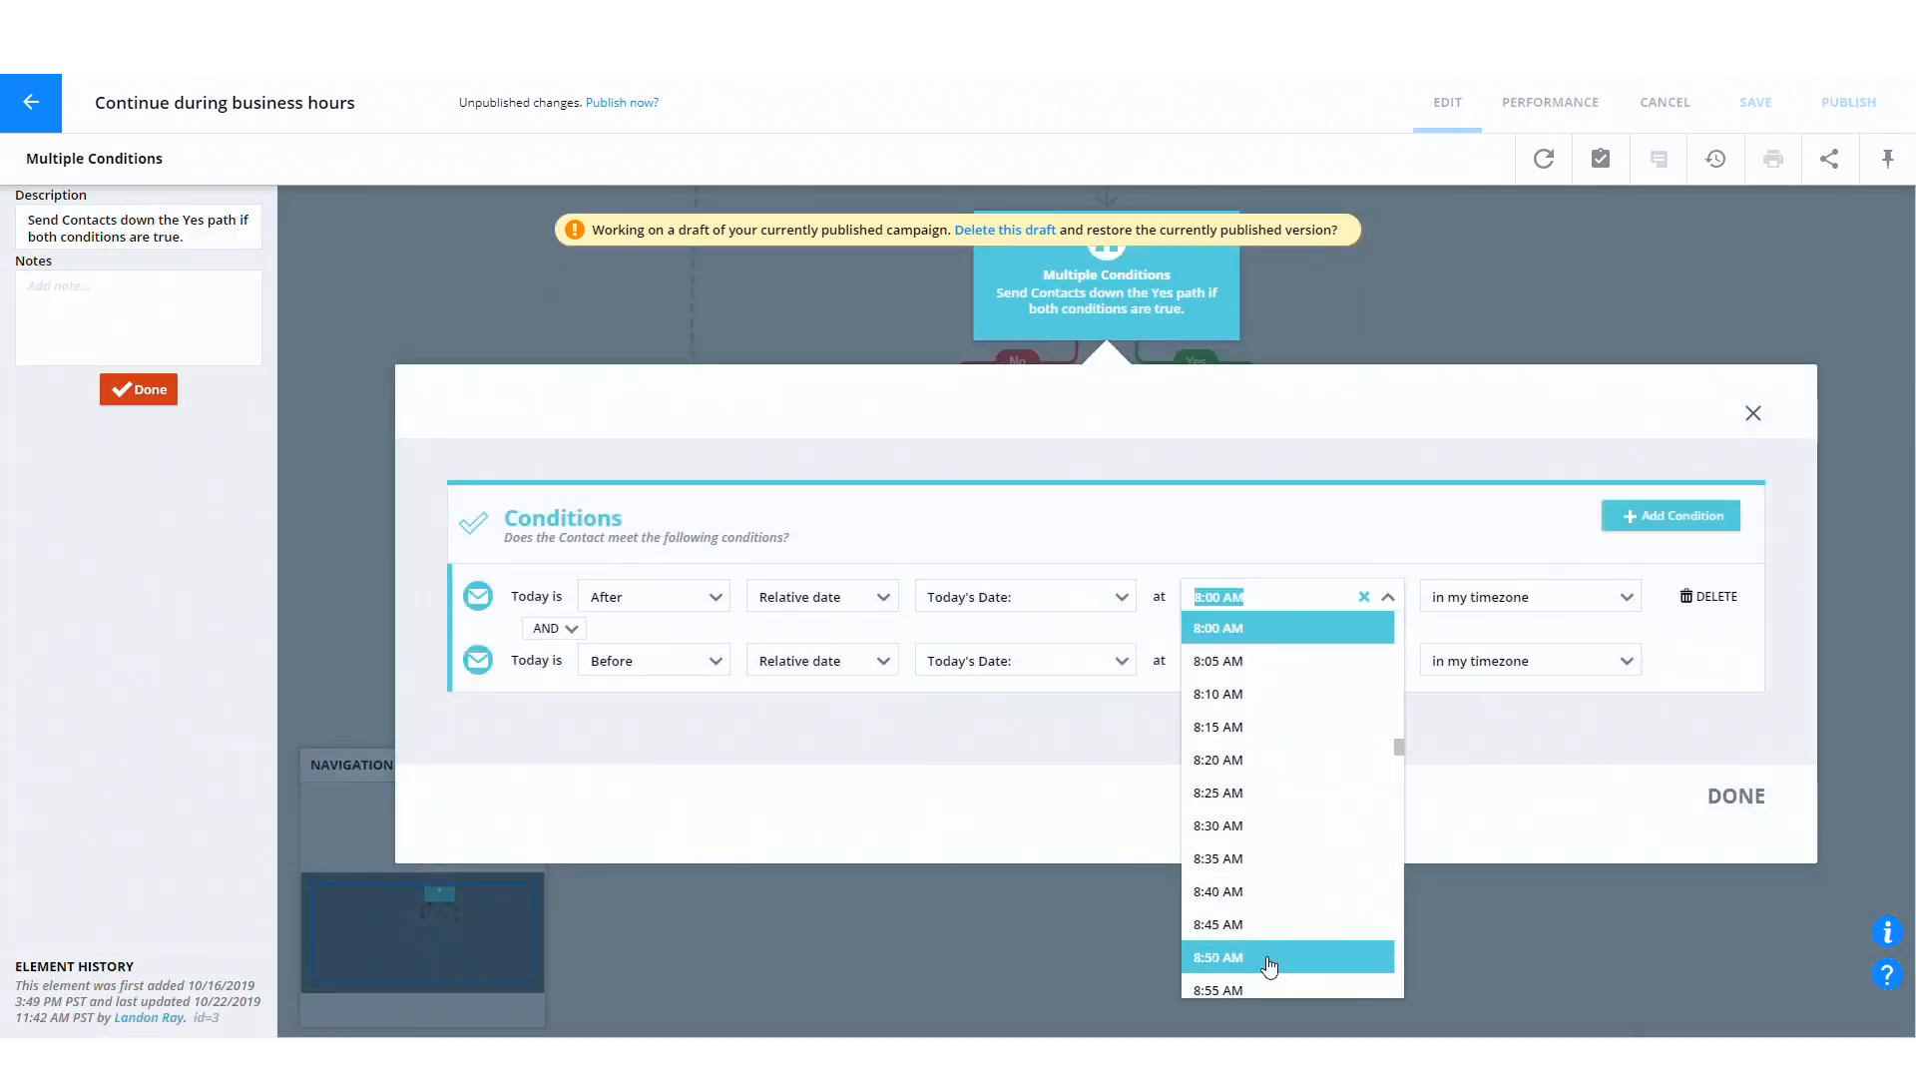
pyautogui.scroll(-1, 1269, 965)
pyautogui.click(1265, 923)
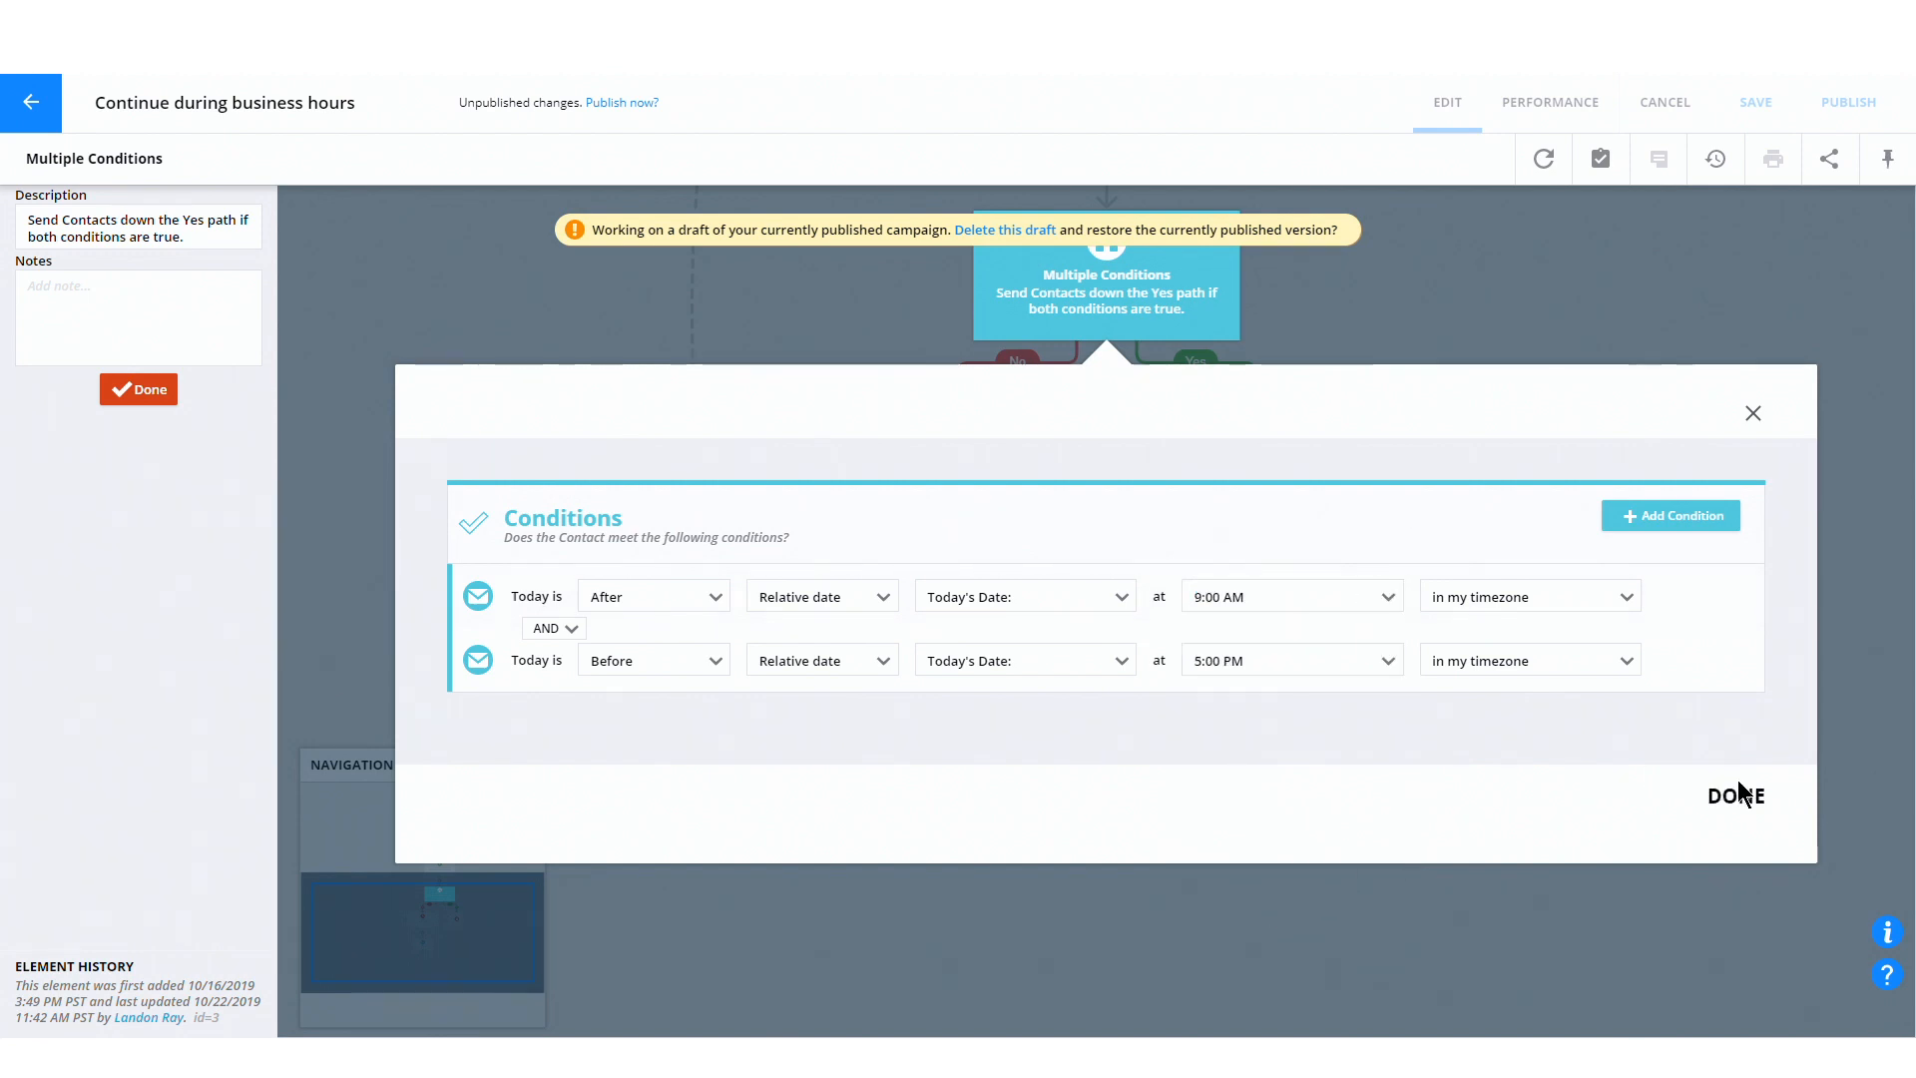
pyautogui.click(1736, 795)
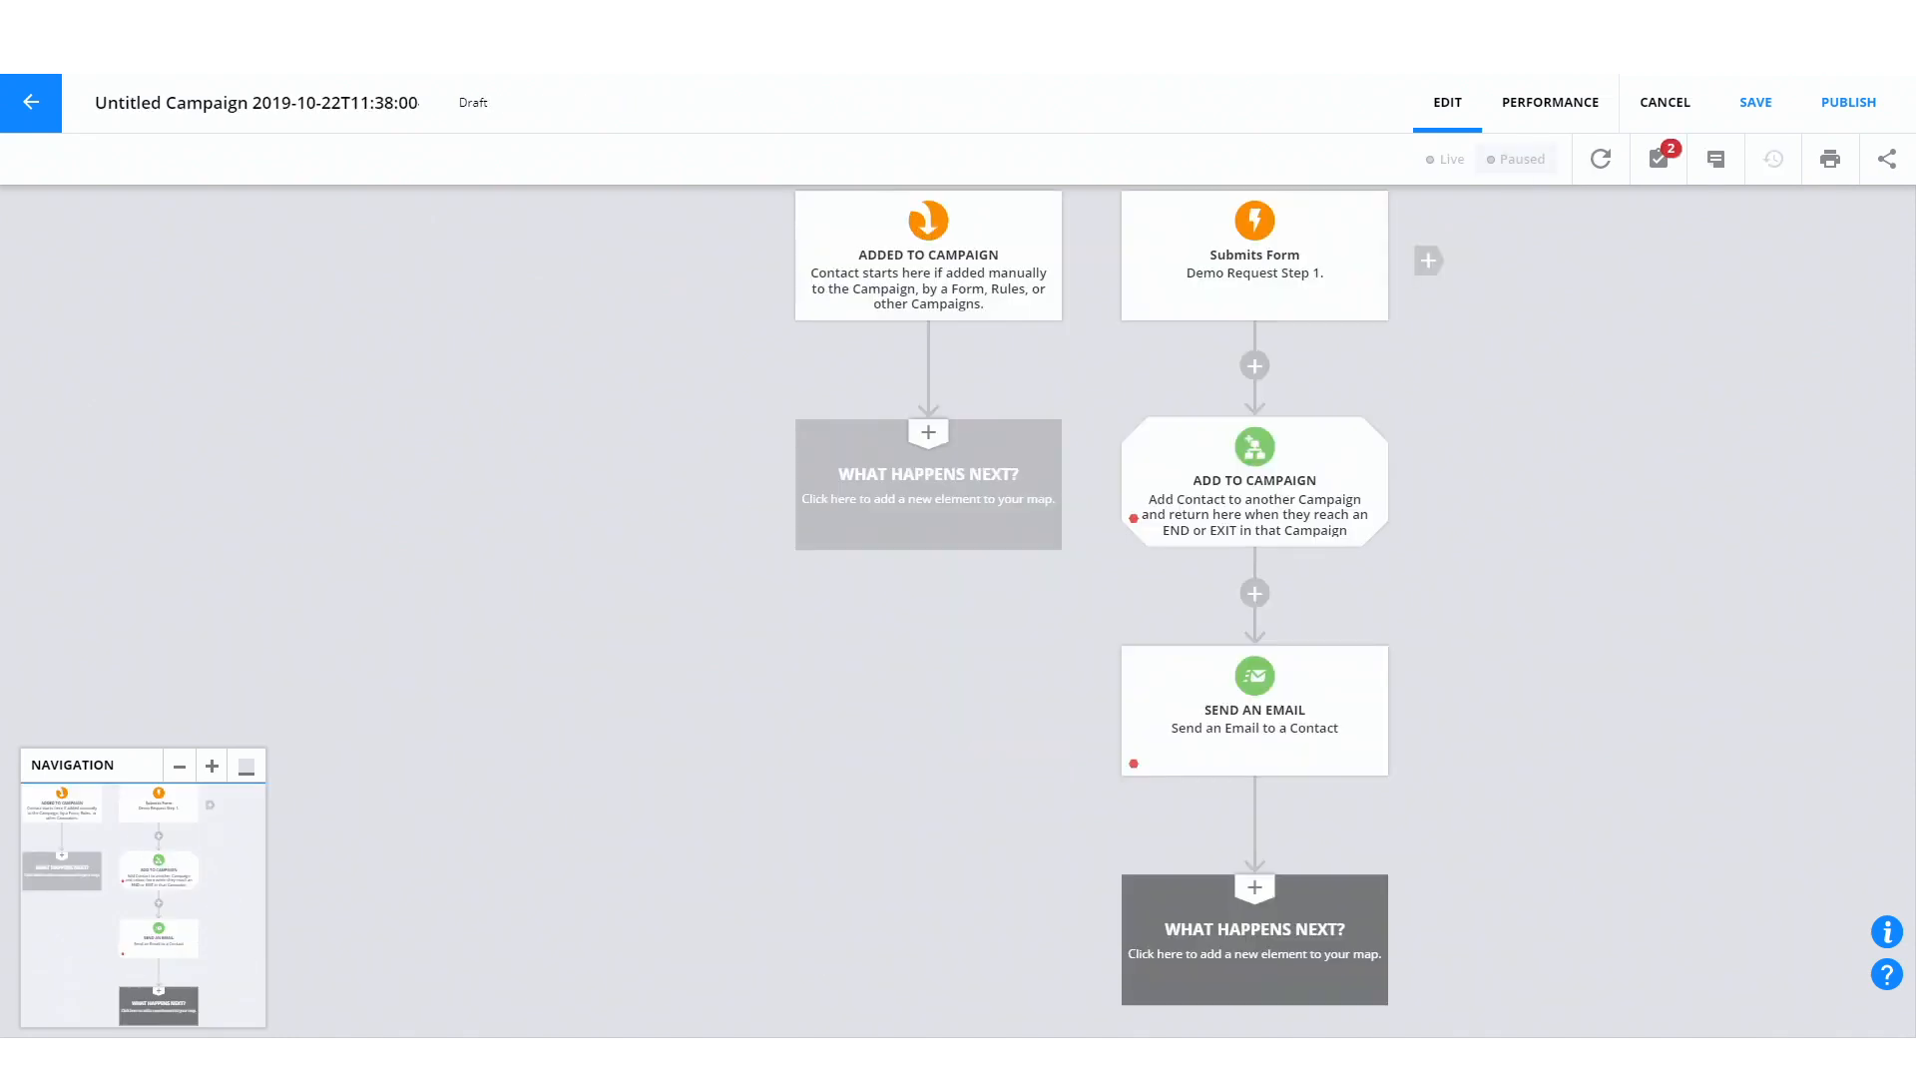
# Review the Add to Campaign element in the form-triggered campaign and the Multiple Conditions settings in Continue during business hours
pyautogui.click(1219, 511)
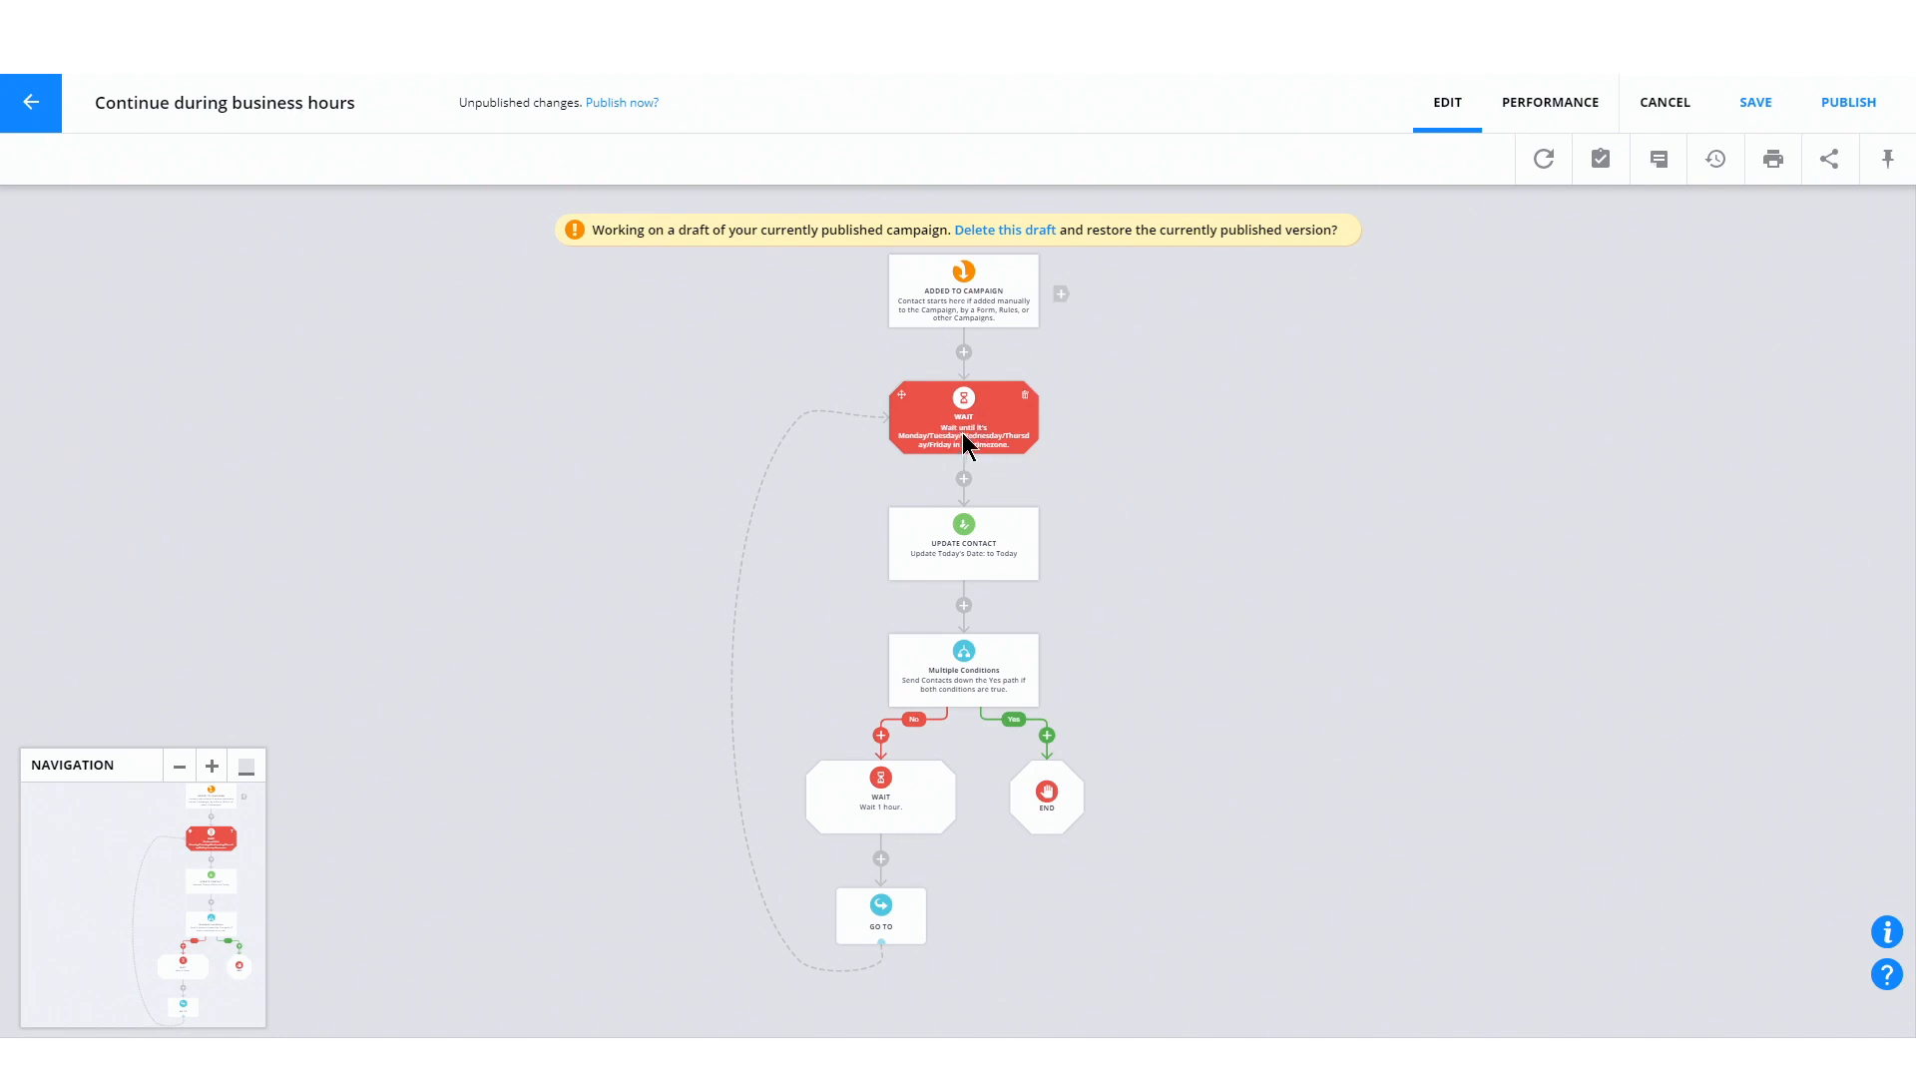
pyautogui.scroll(-1, 992, 670)
pyautogui.click(977, 595)
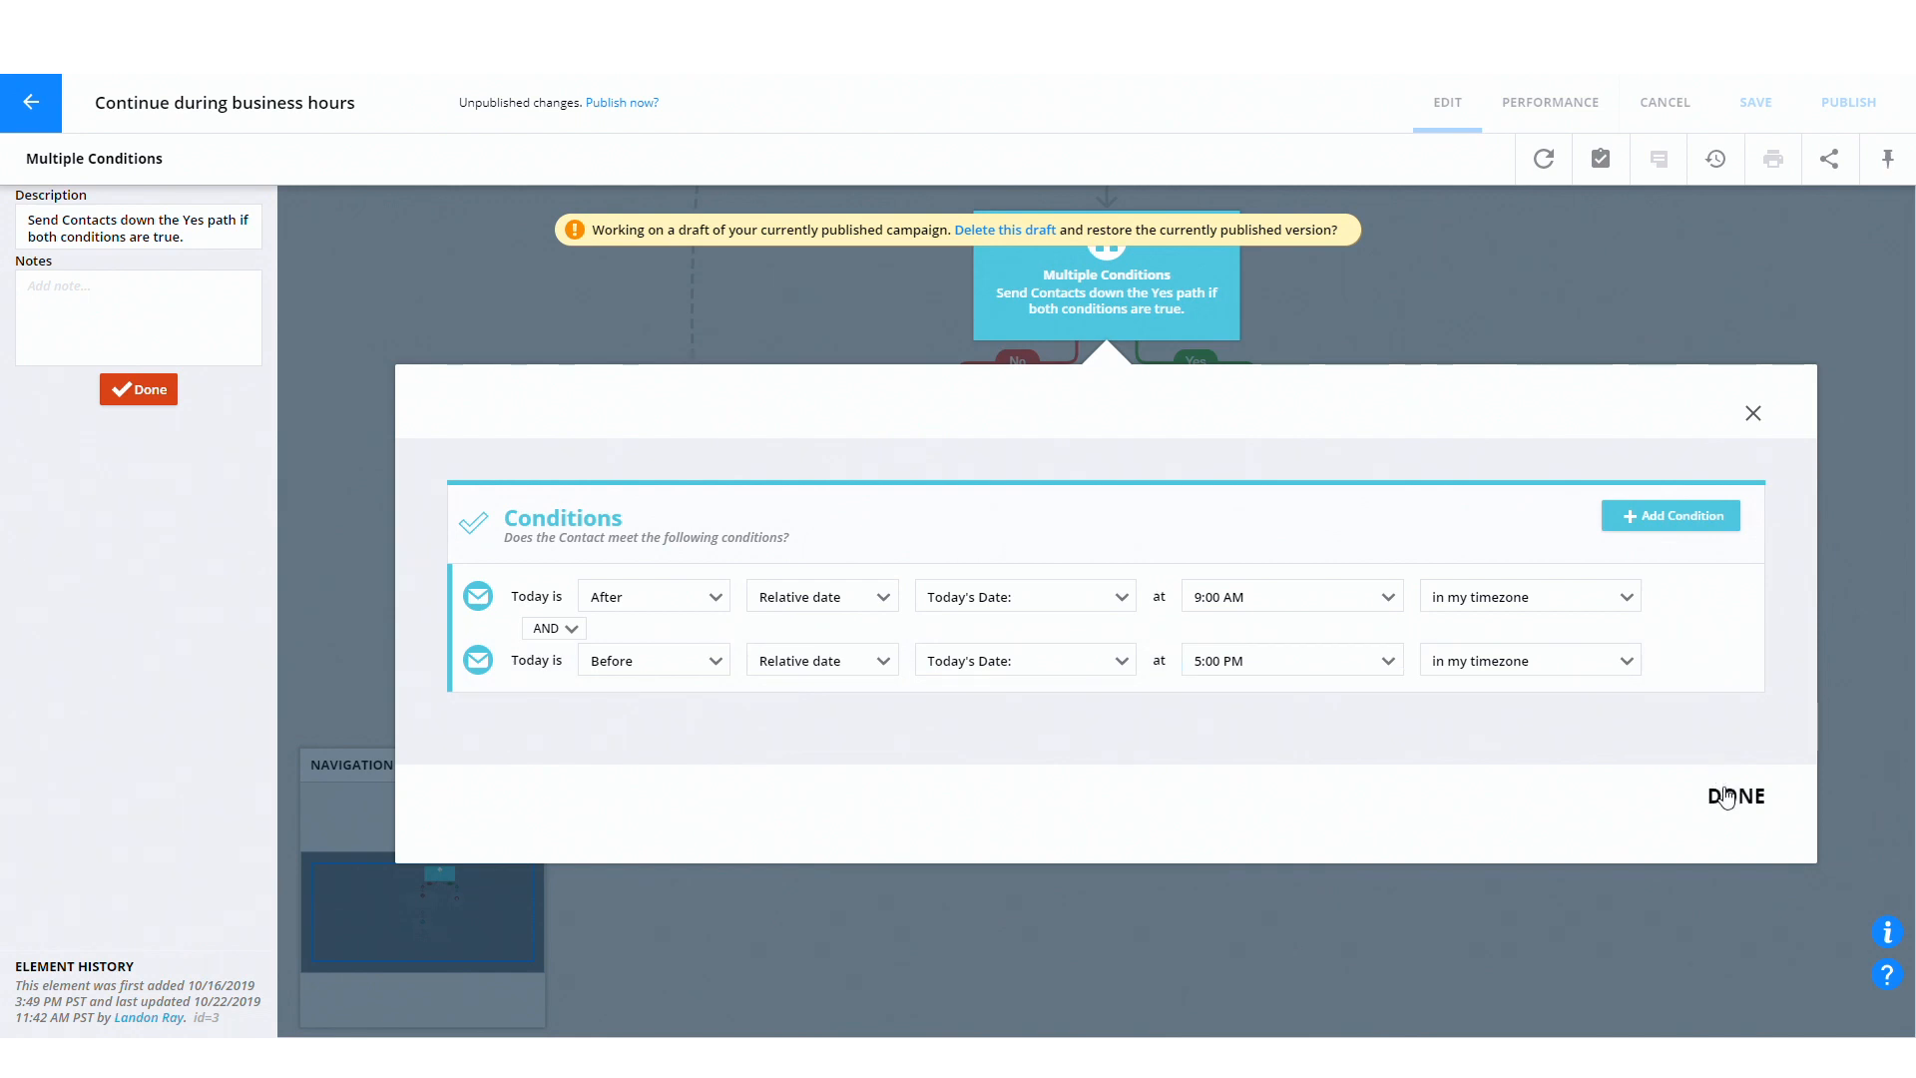
pyautogui.click(1726, 796)
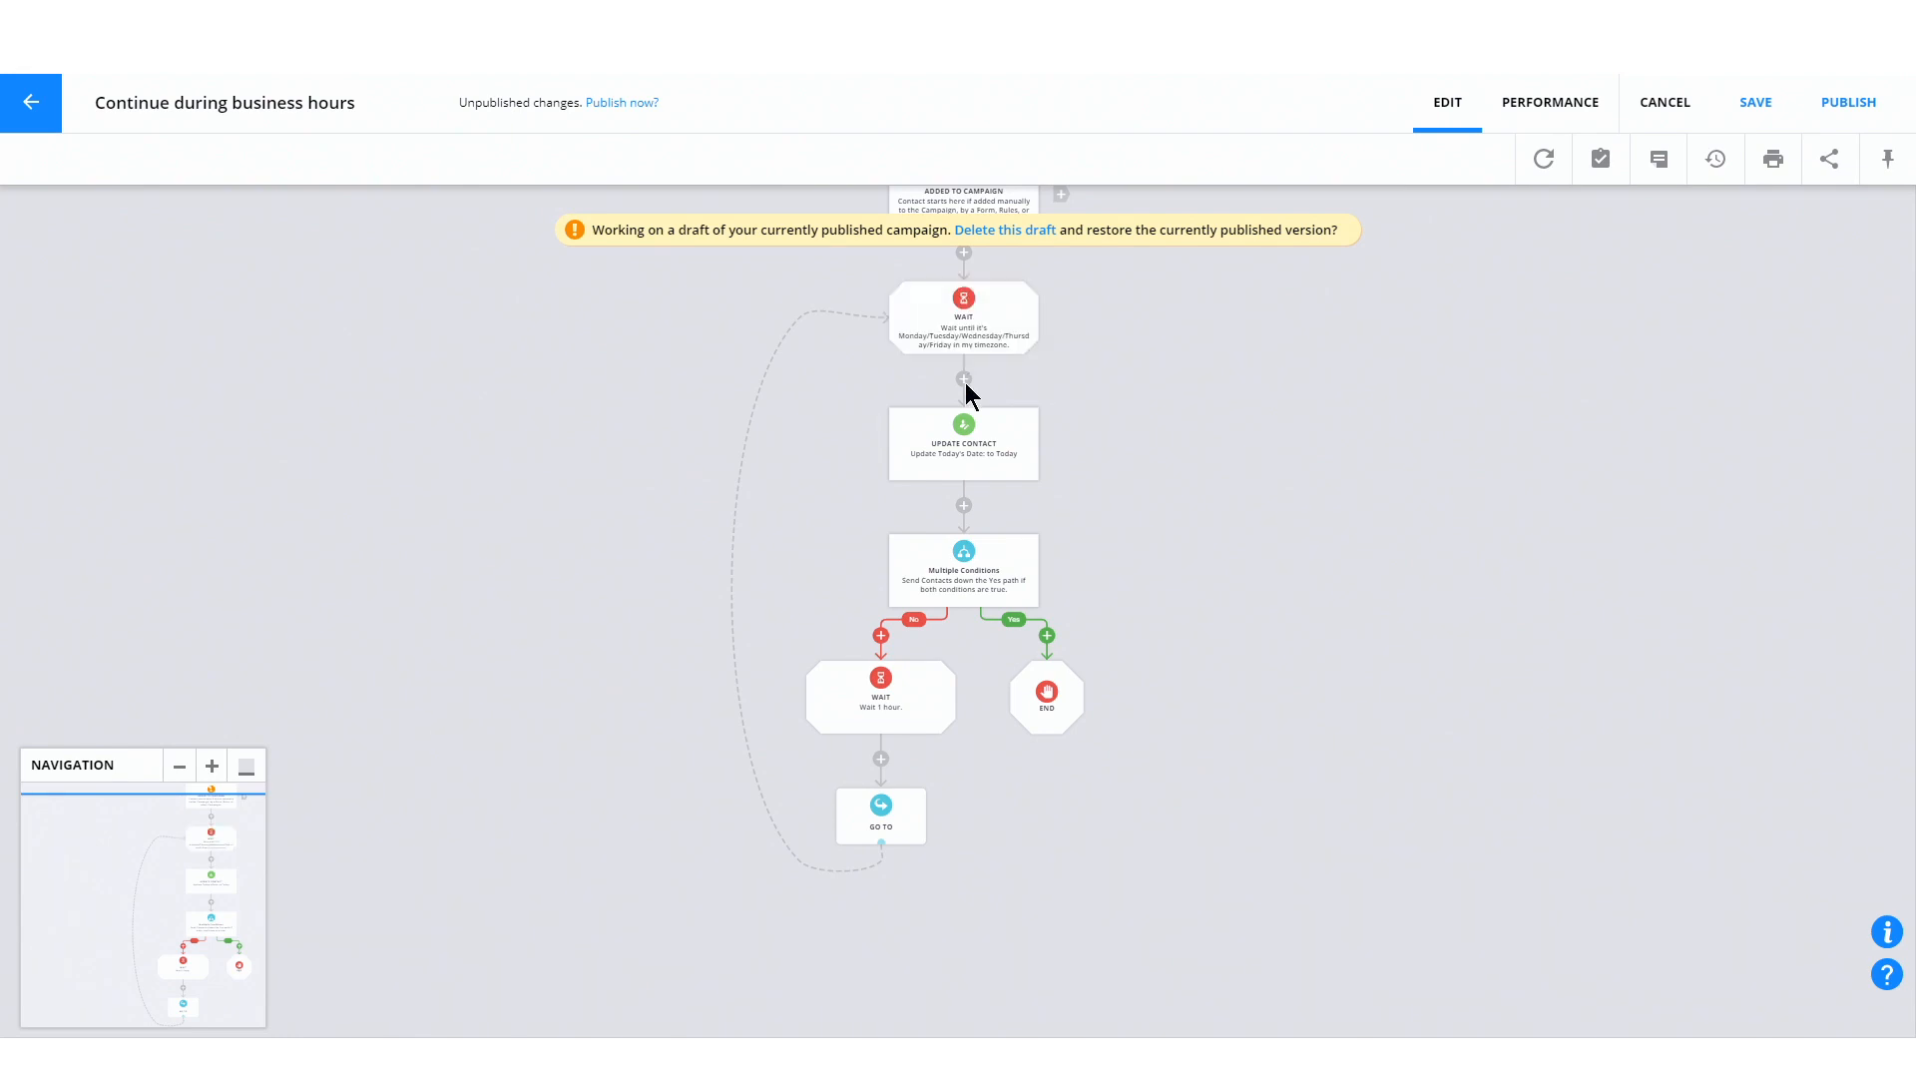
pyautogui.click(1003, 583)
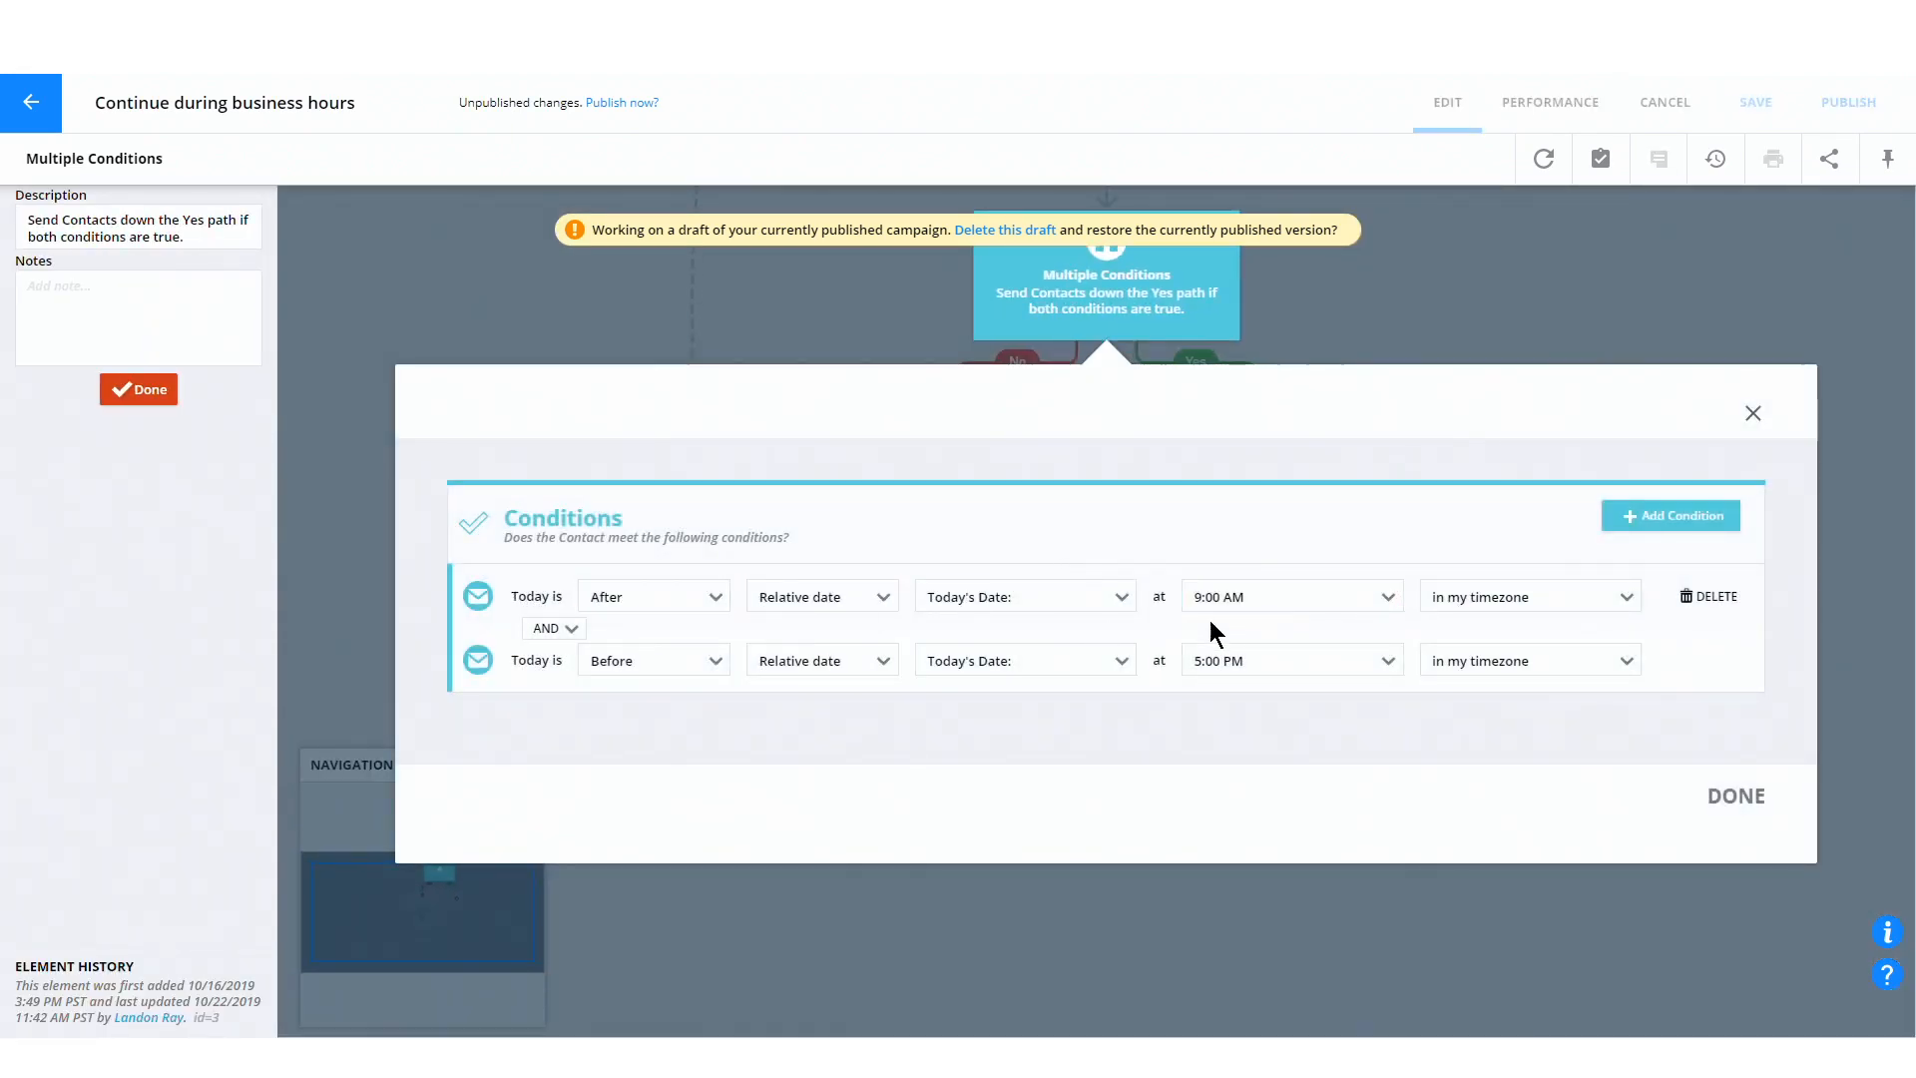
pyautogui.click(1736, 795)
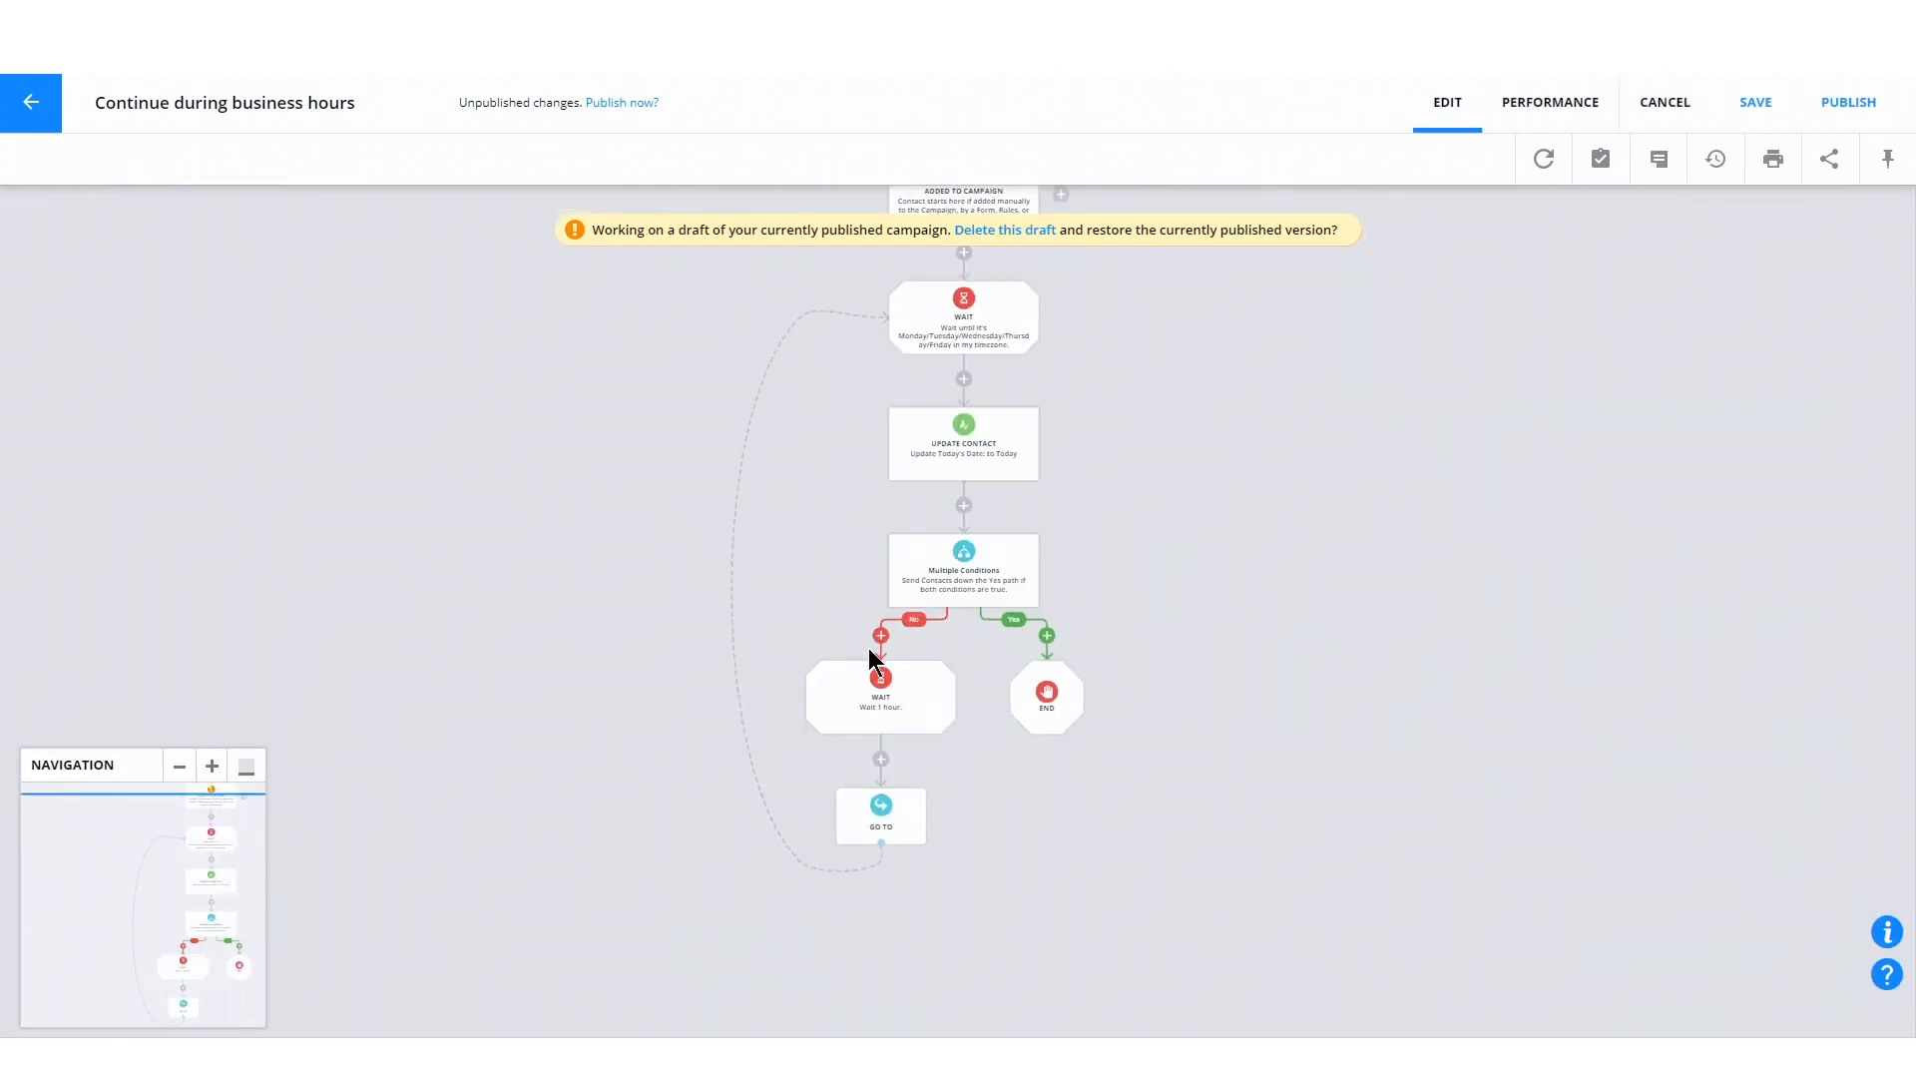
# Inspect the settings of the Wait element on the No path and of the weekday Wait element
pyautogui.click(898, 699)
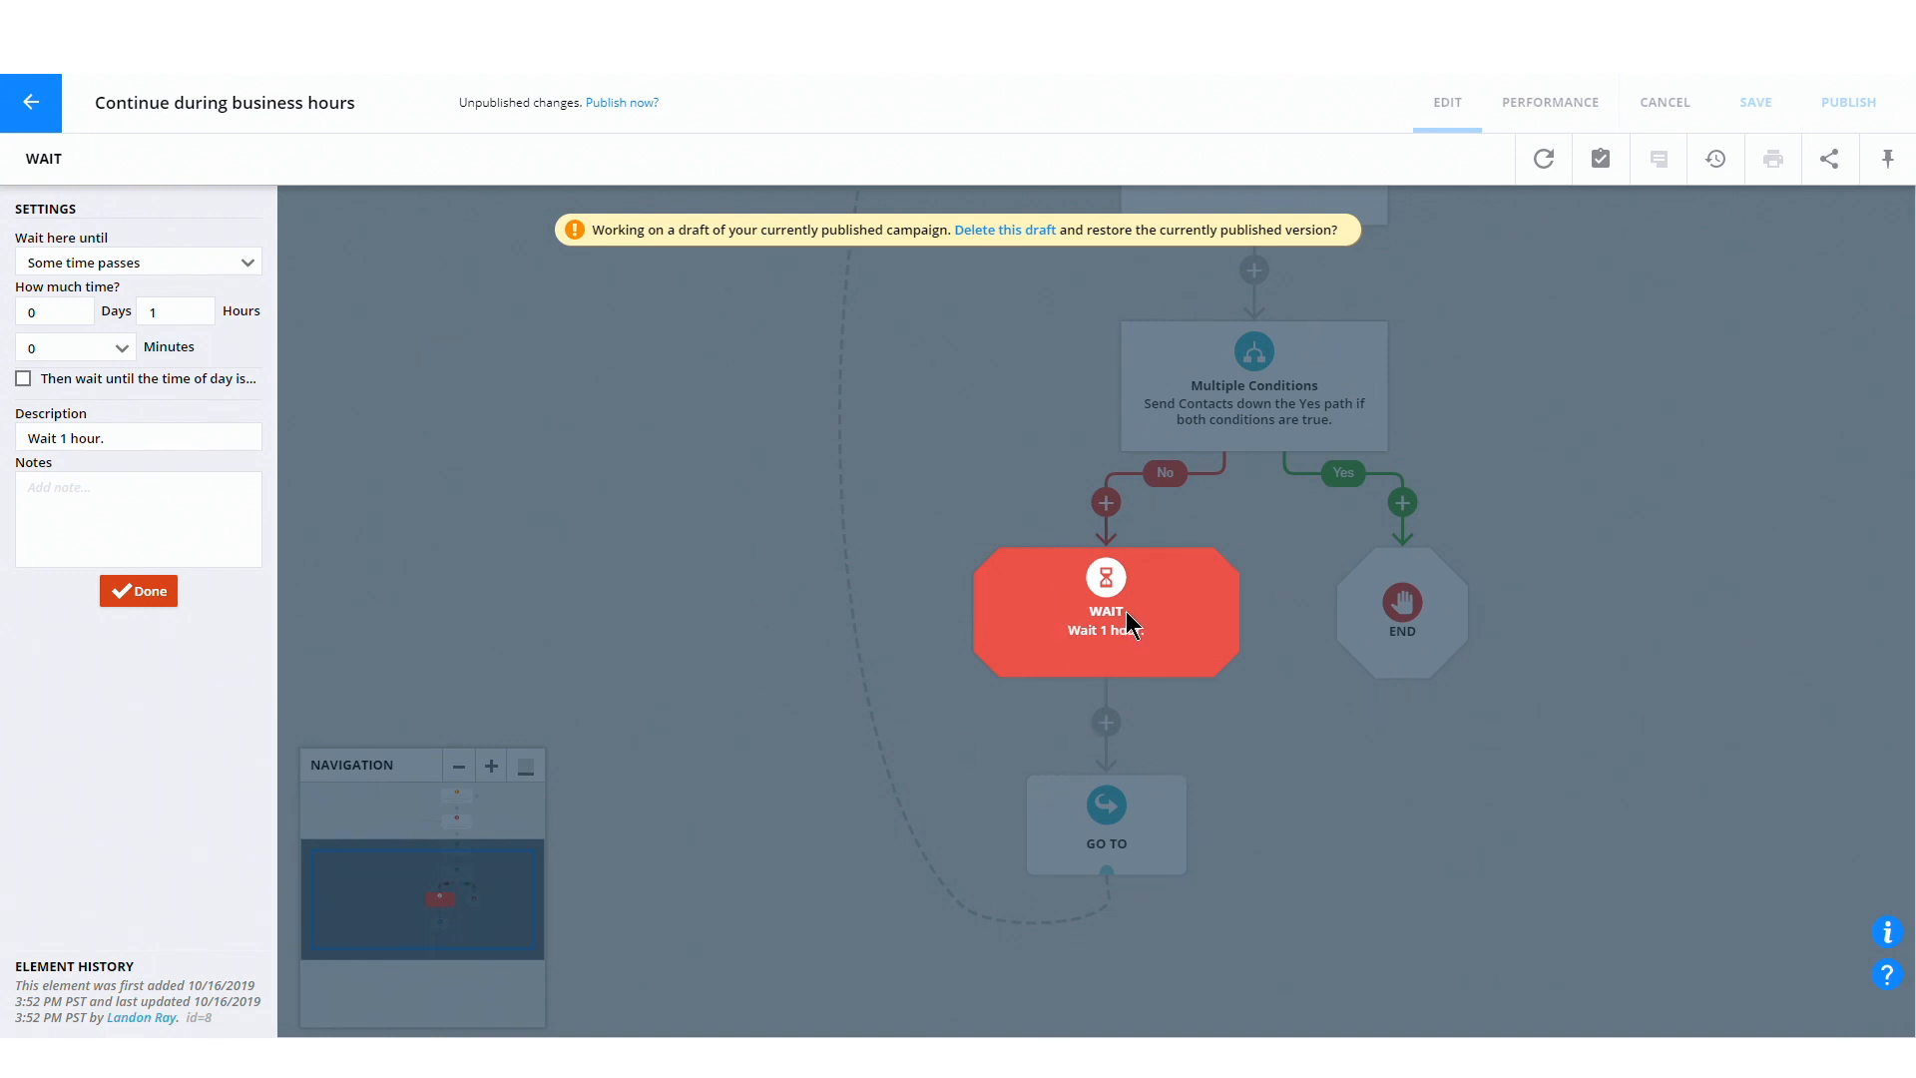
pyautogui.click(1235, 784)
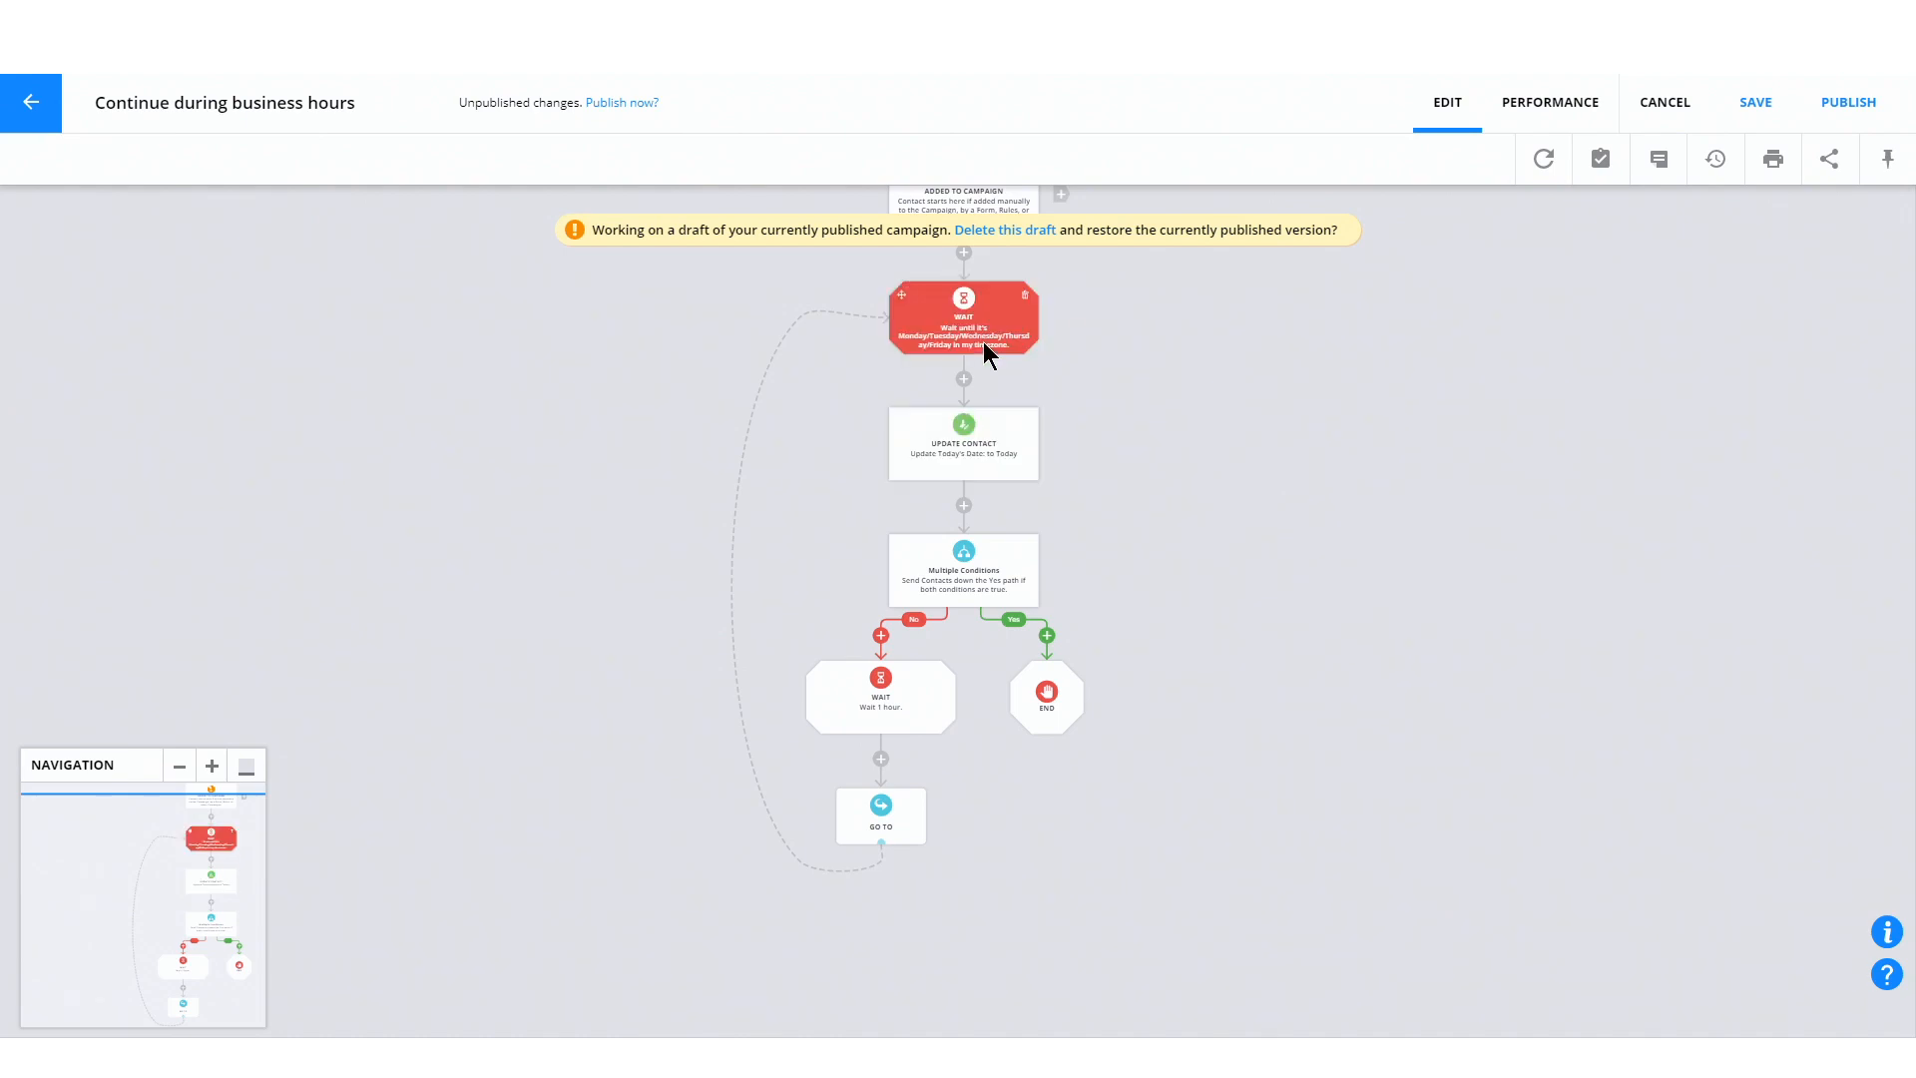
pyautogui.scroll(1, 984, 345)
pyautogui.click(998, 421)
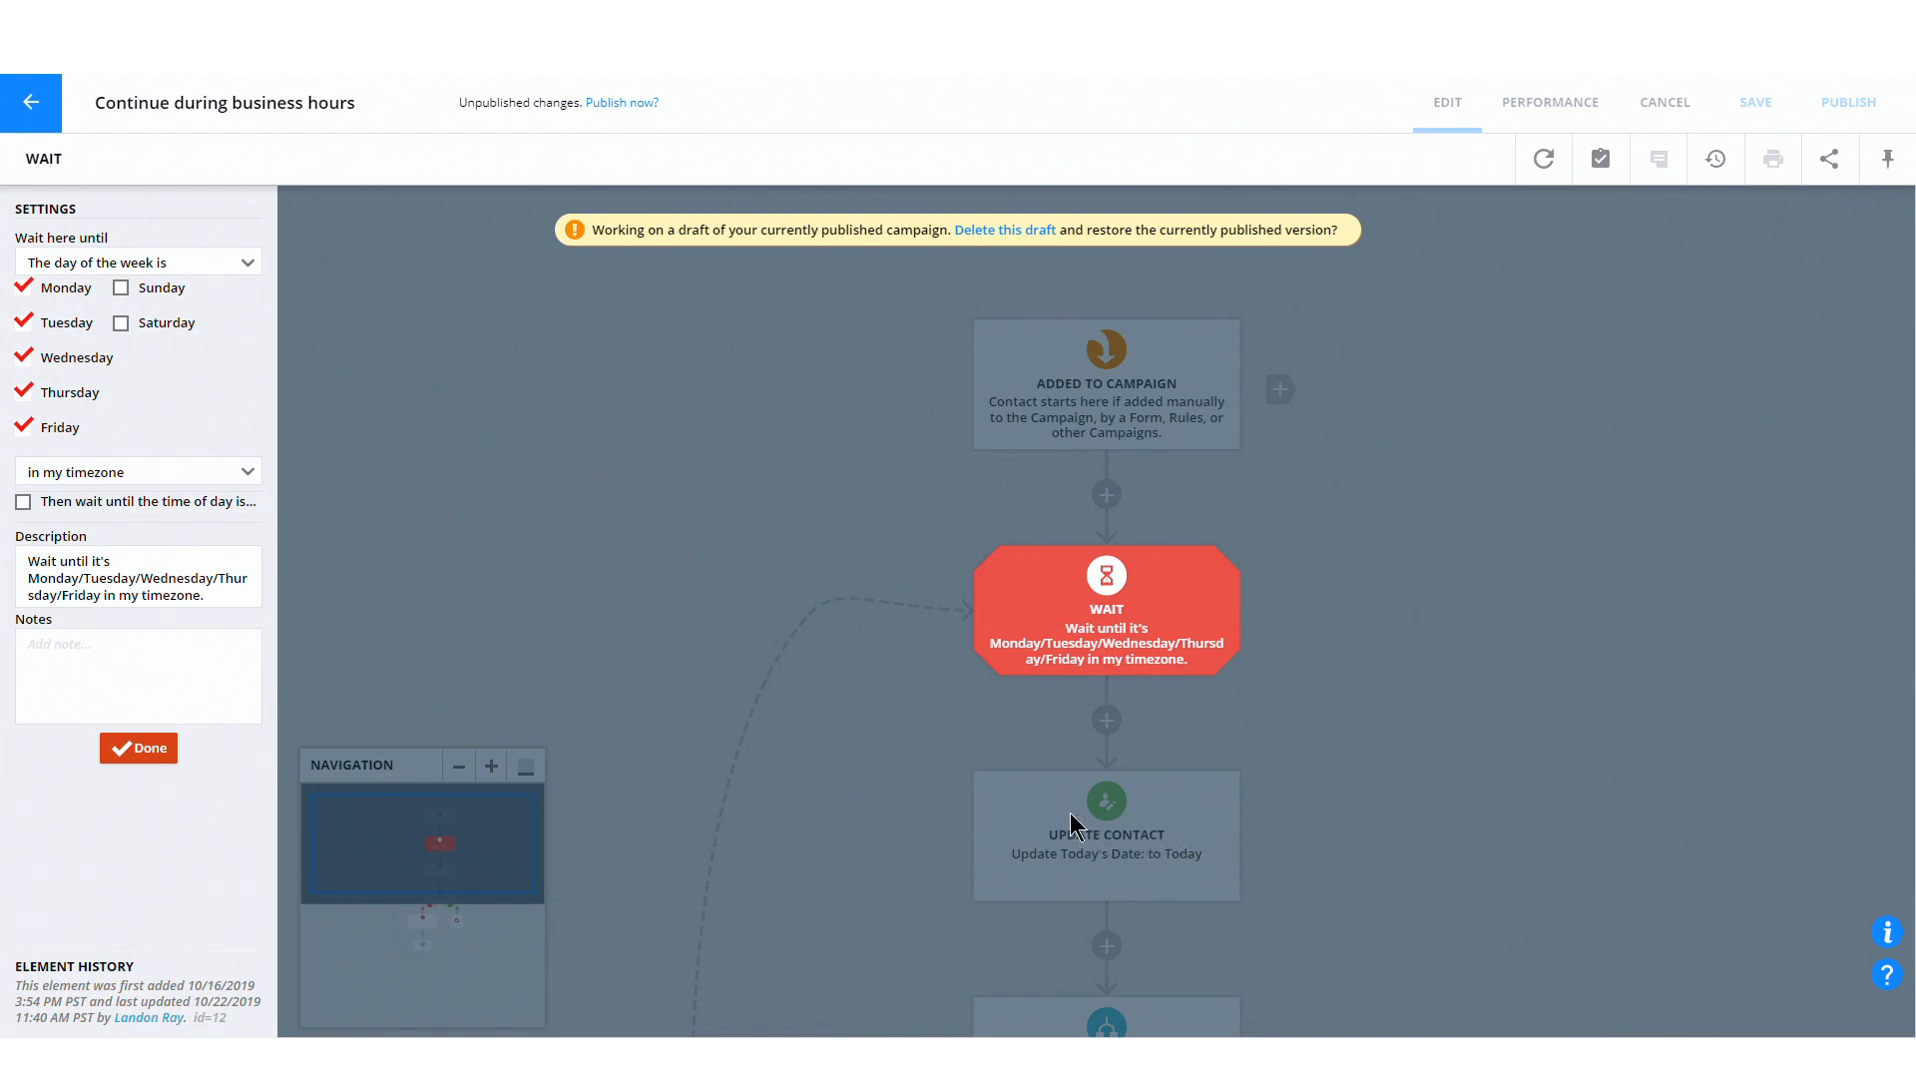
pyautogui.click(844, 737)
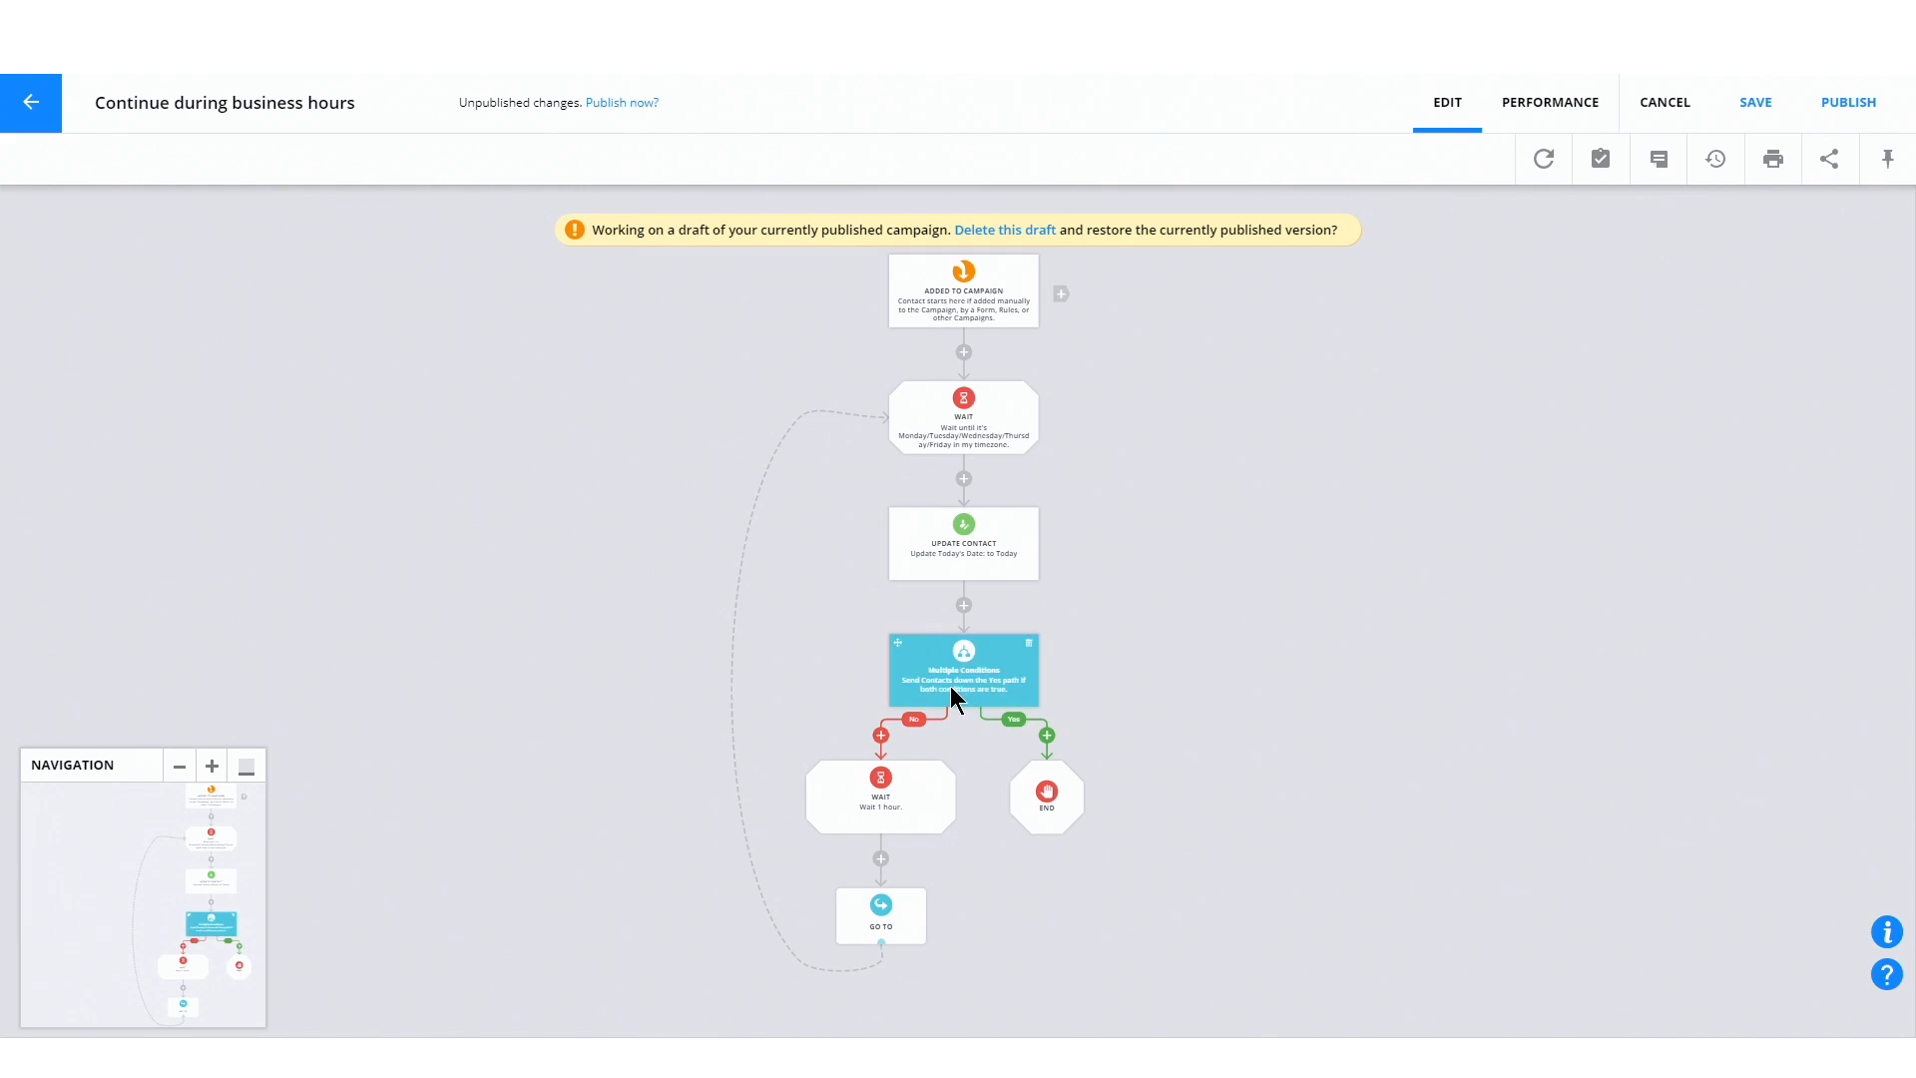
# Select the shared field Today's Date: as the relative date of the After condition in the Multiple Conditions element
pyautogui.click(1026, 701)
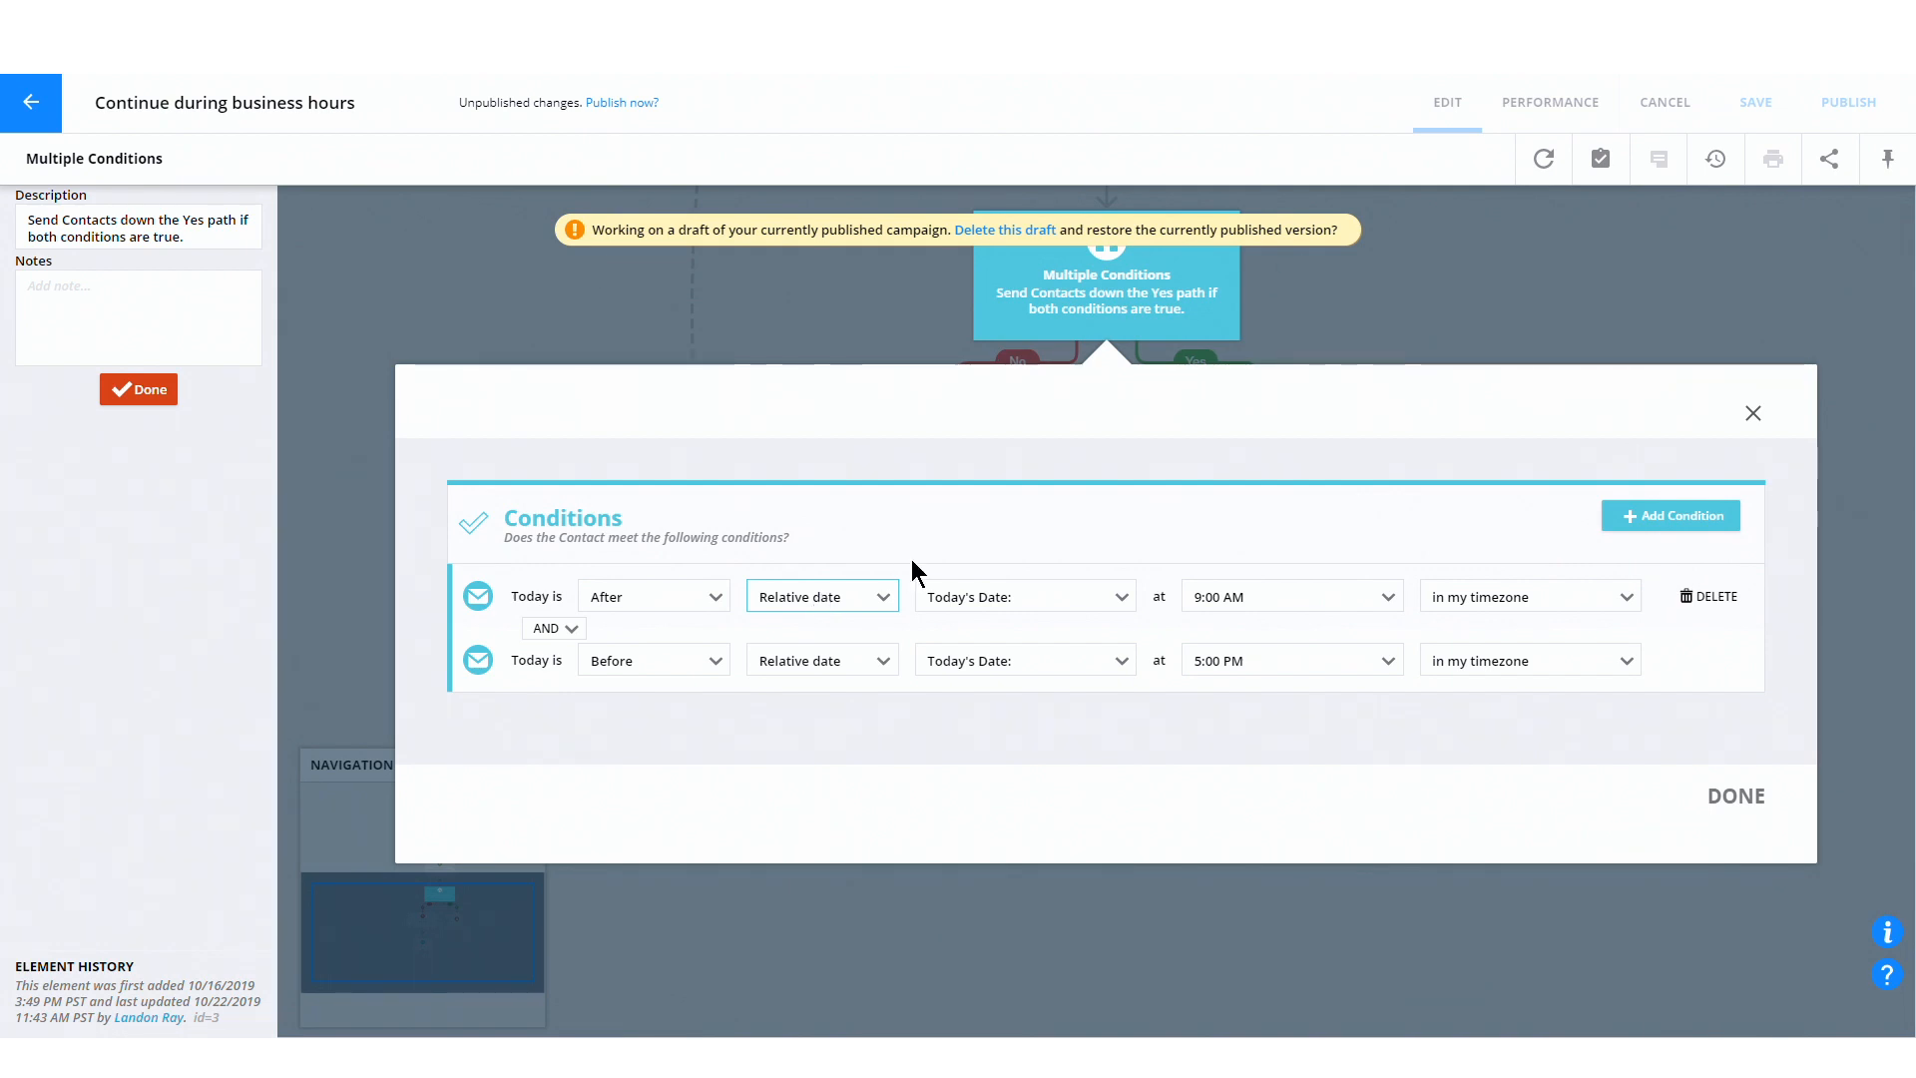
pyautogui.click(973, 598)
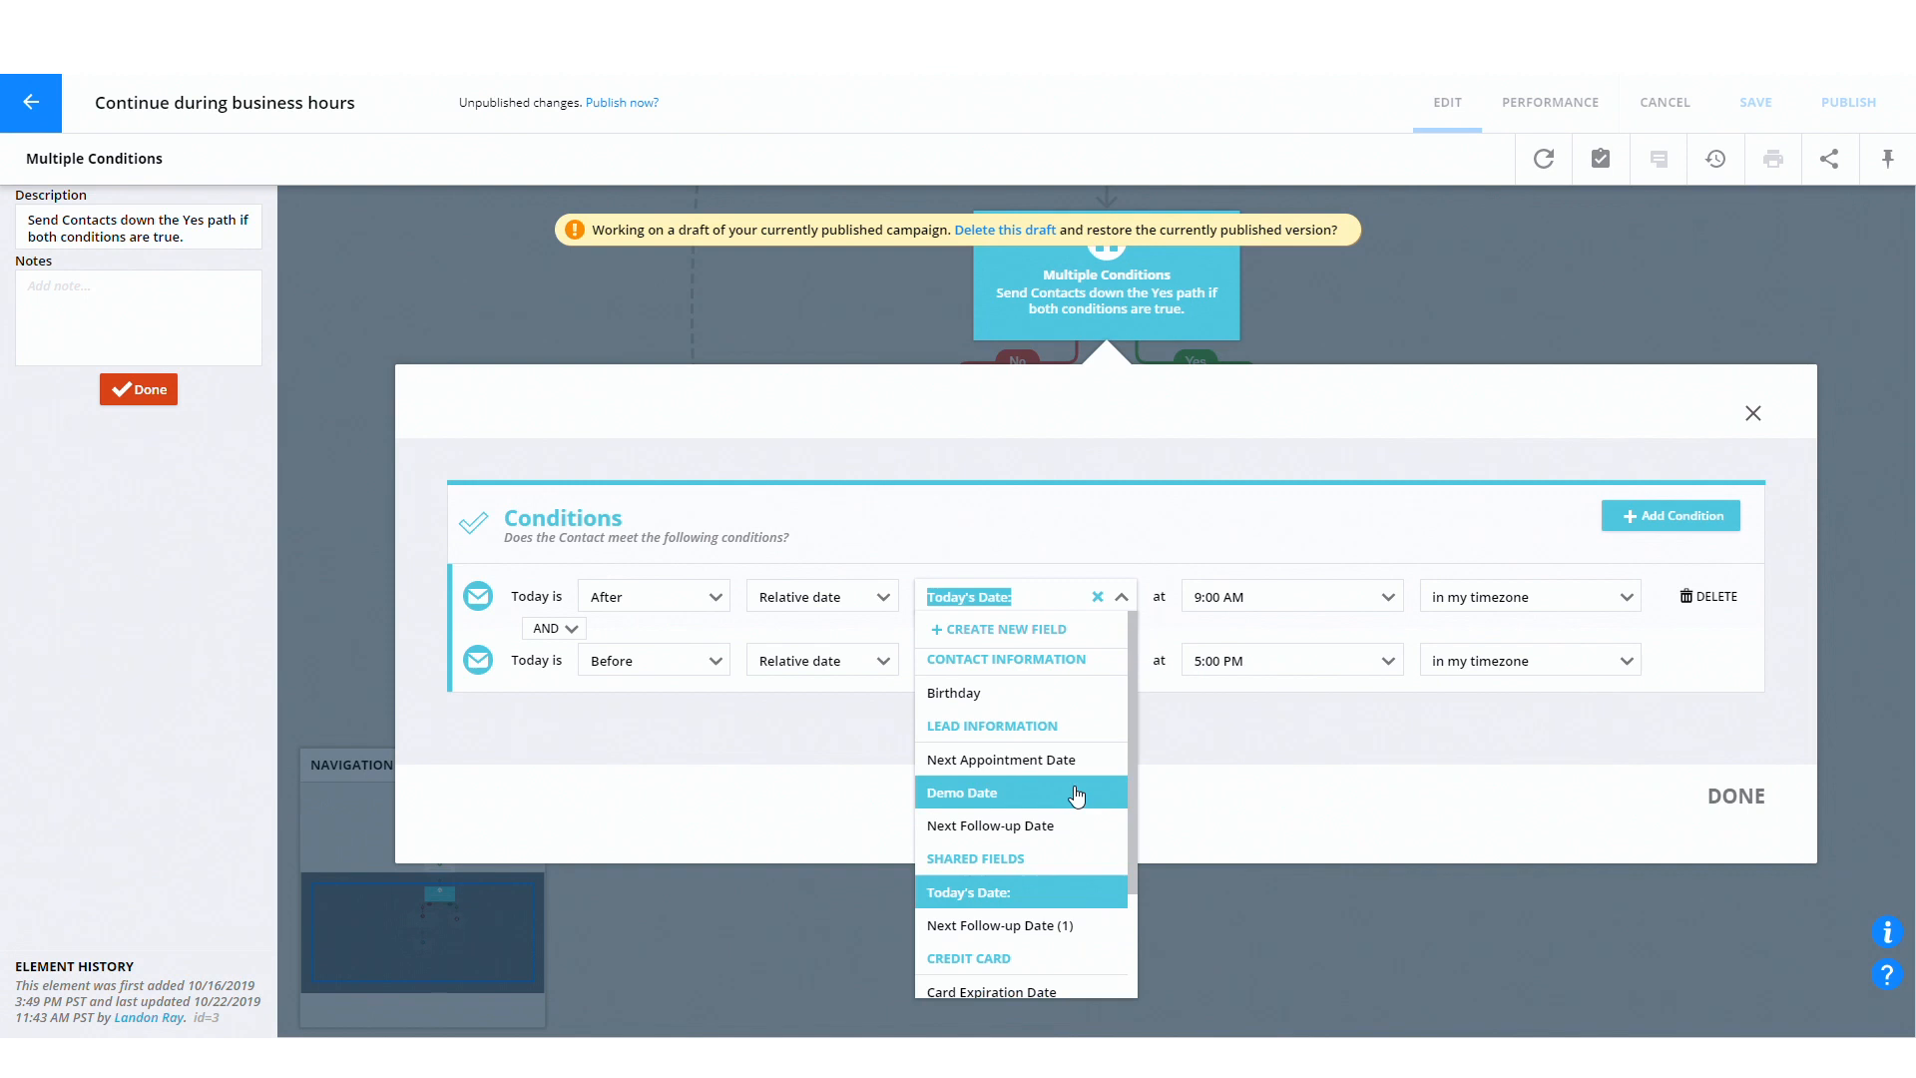
pyautogui.scroll(-2, 1048, 888)
pyautogui.scroll(1, 995, 911)
pyautogui.scroll(1, 995, 912)
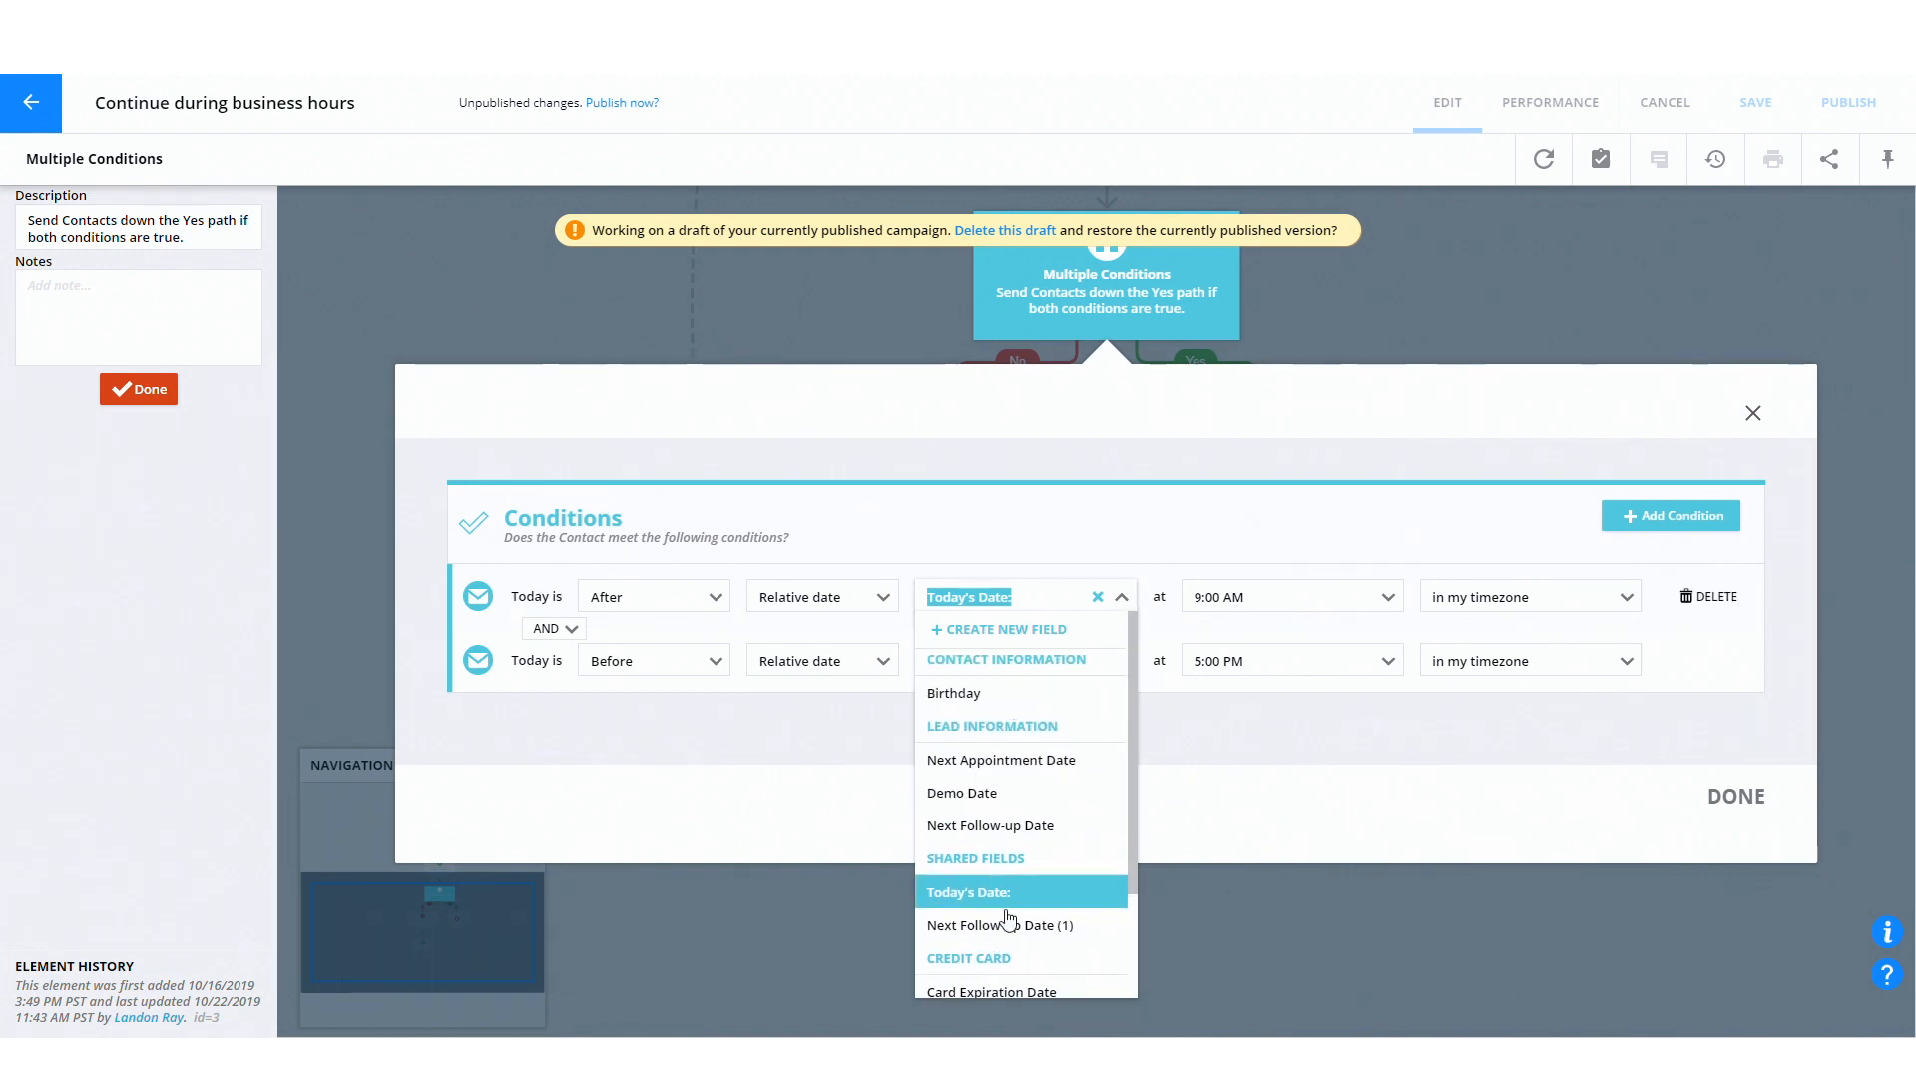
pyautogui.click(994, 902)
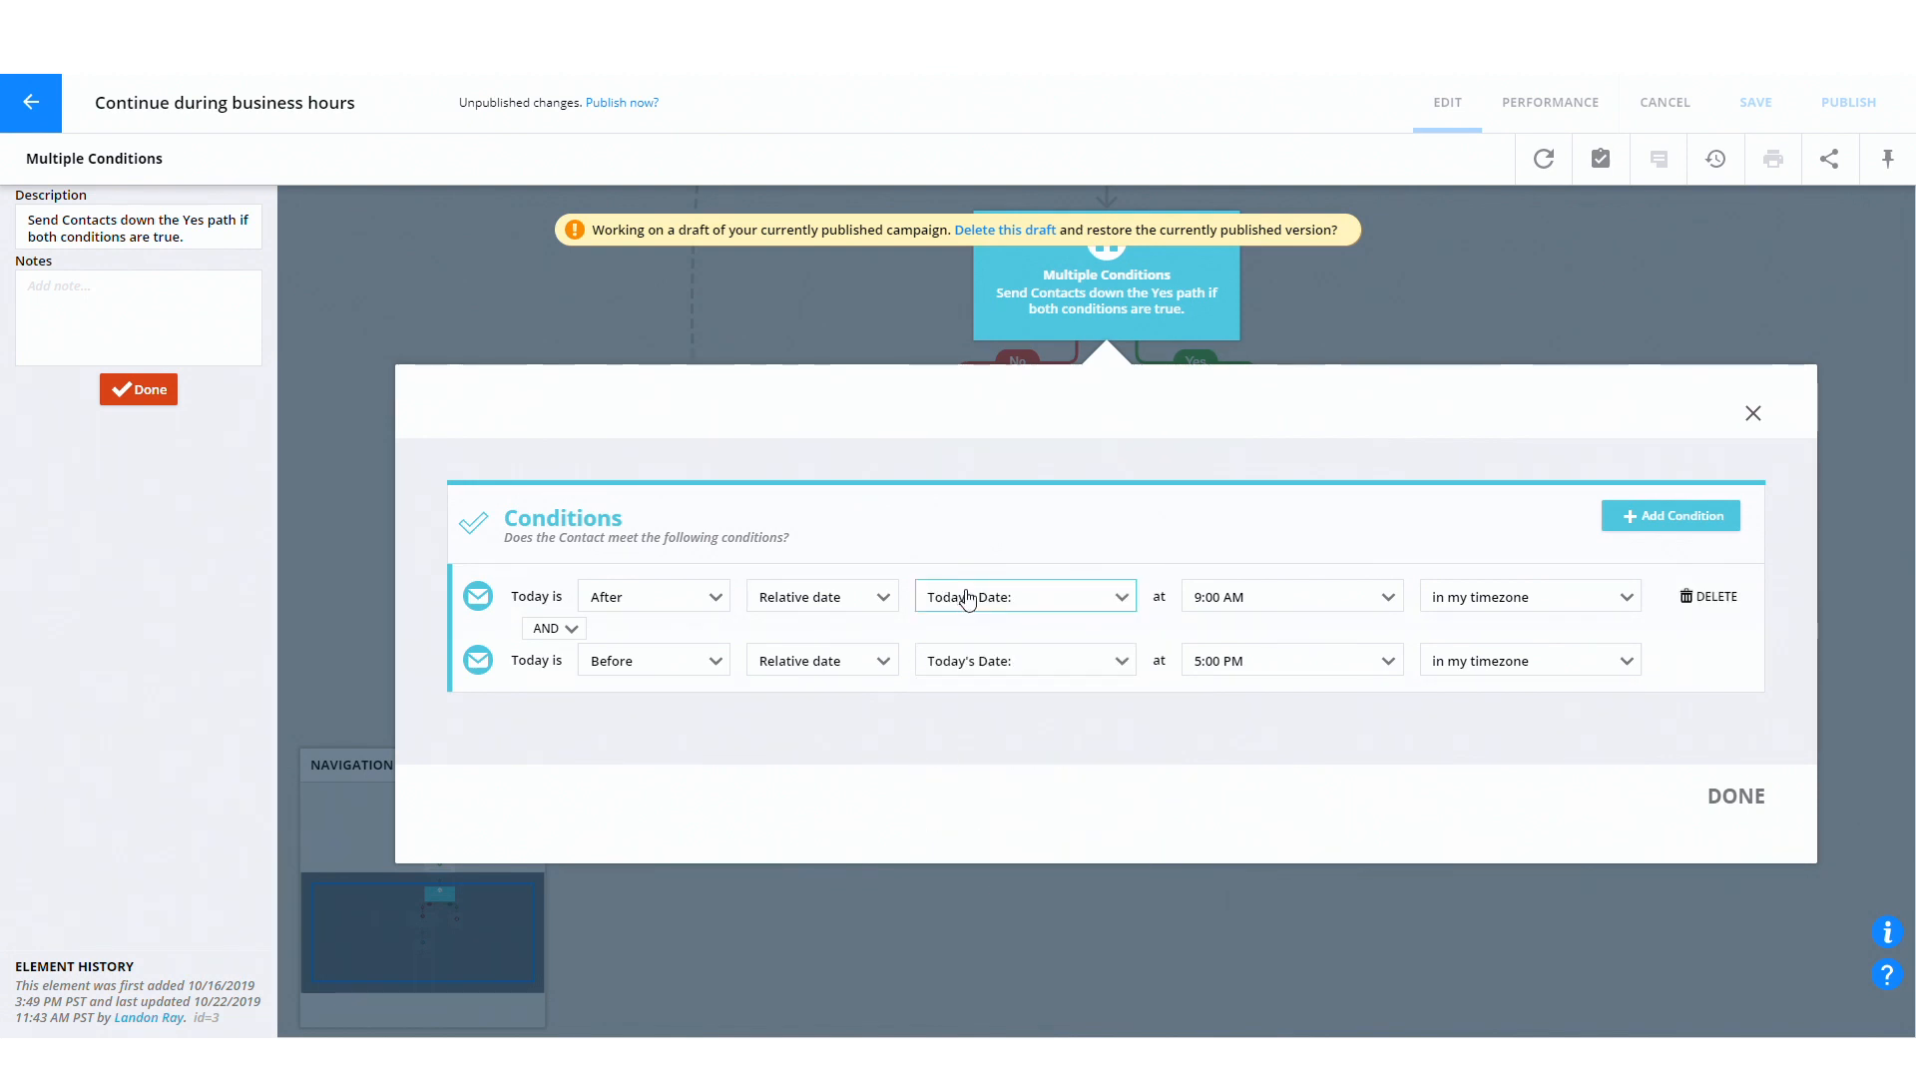
# Look through the date fields available for the After condition and close the Multiple Conditions settings
pyautogui.click(967, 598)
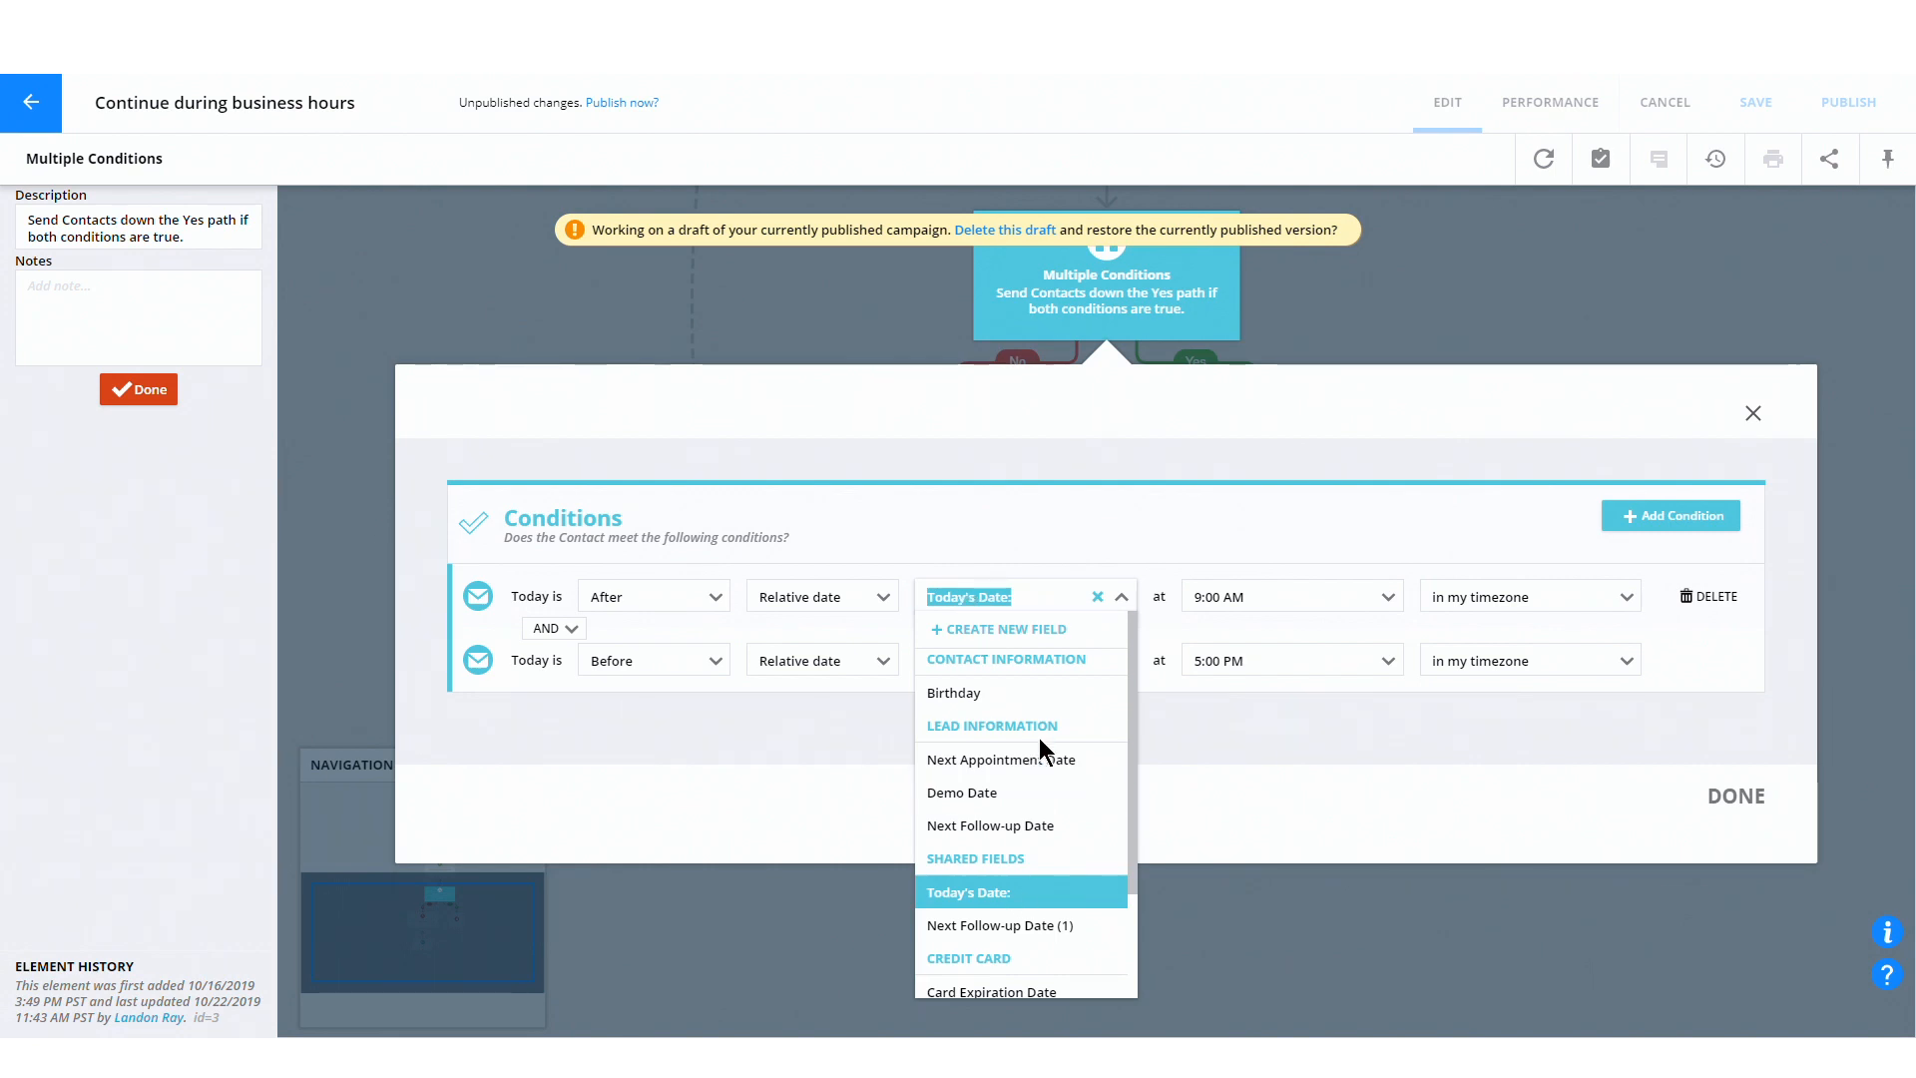
pyautogui.scroll(-2, 1033, 883)
pyautogui.scroll(1, 1043, 892)
pyautogui.scroll(2, 1044, 891)
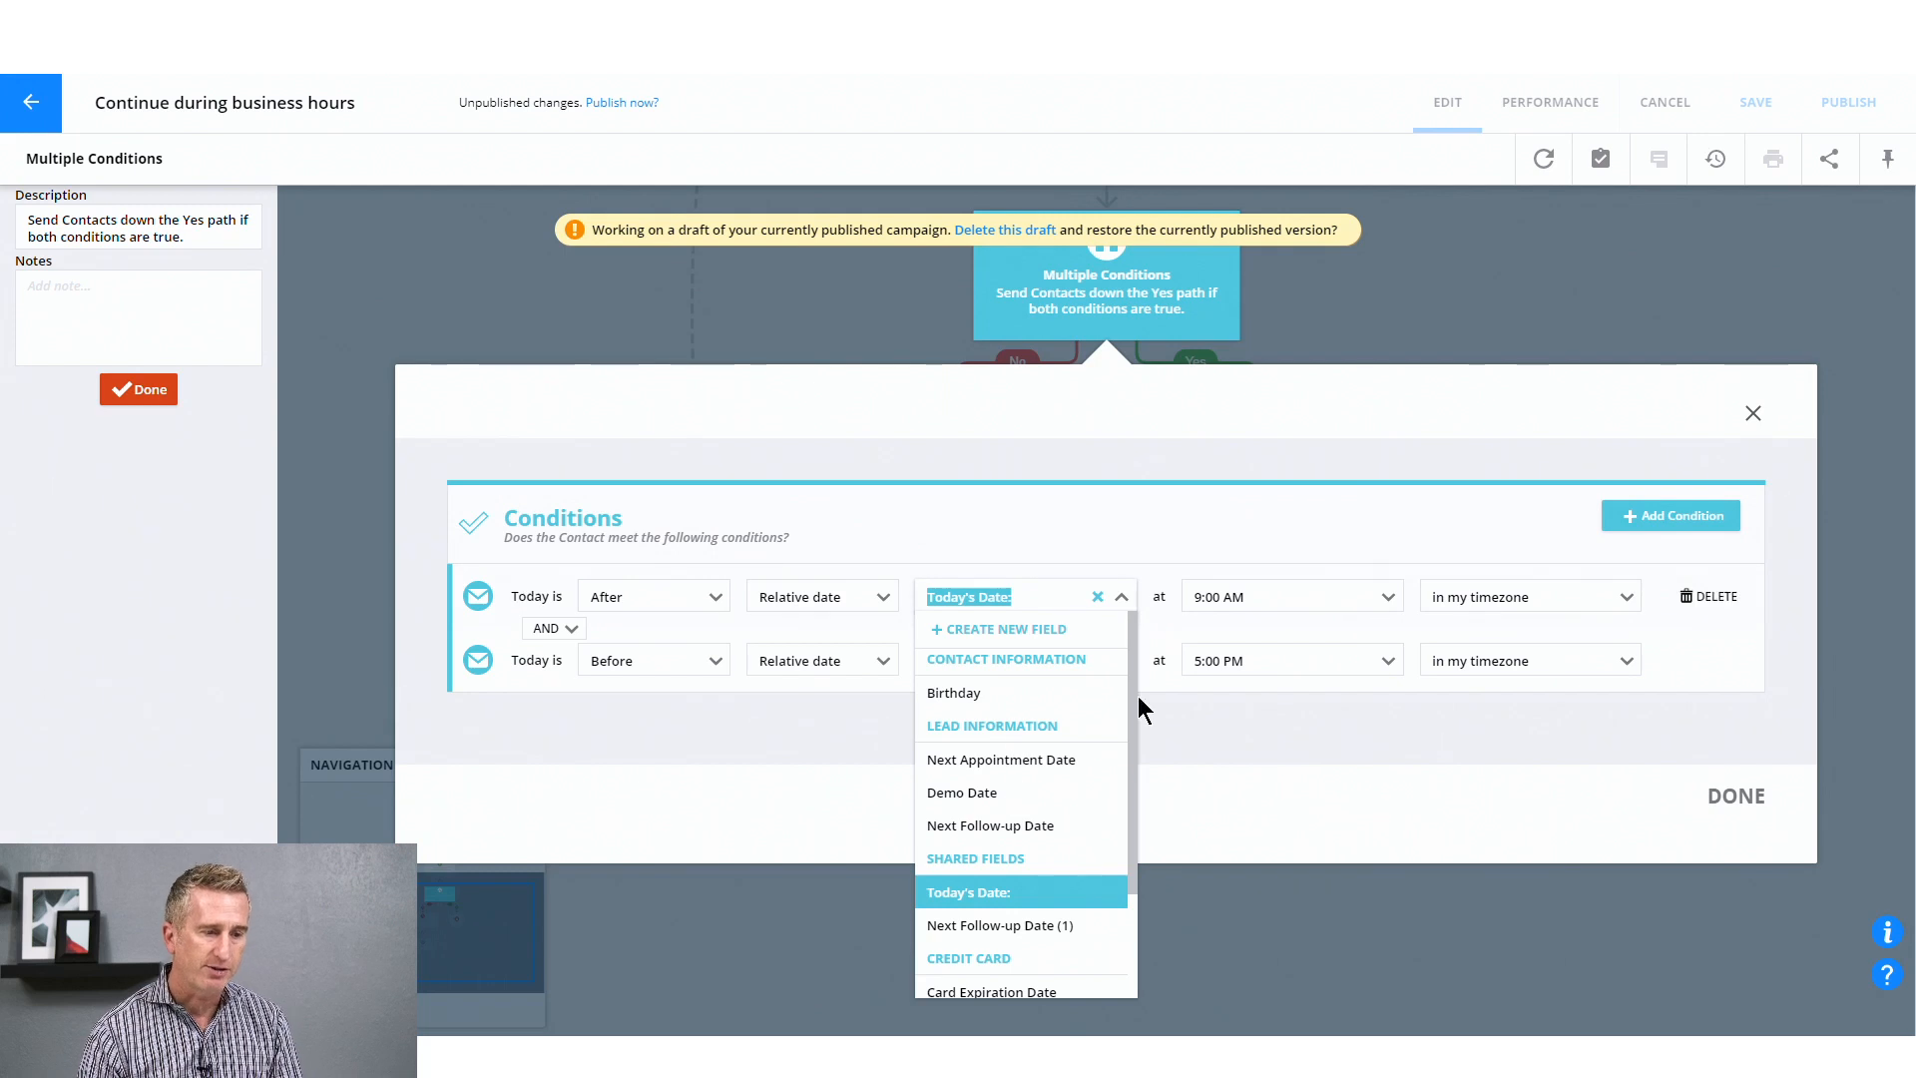
pyautogui.moveTo(1132, 798); pyautogui.dragTo(1133, 932)
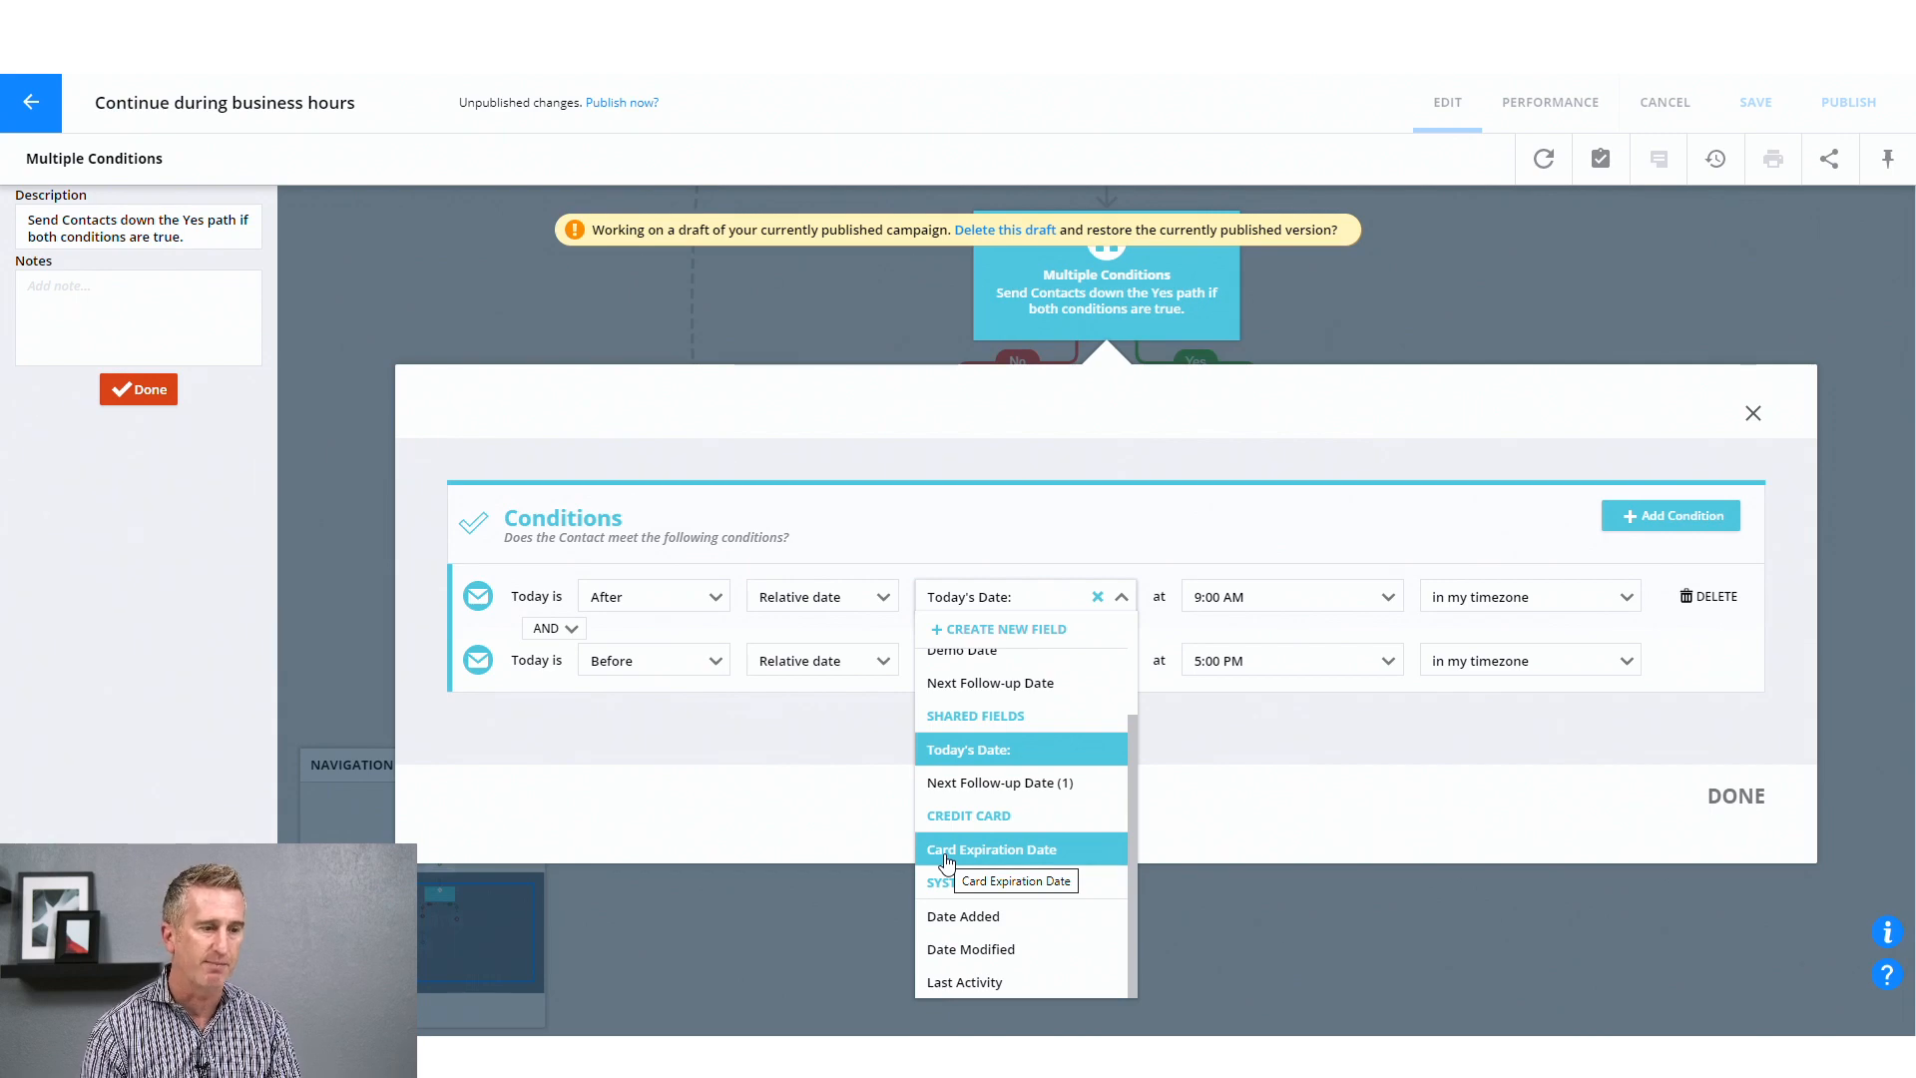
pyautogui.click(1202, 484)
pyautogui.click(1731, 799)
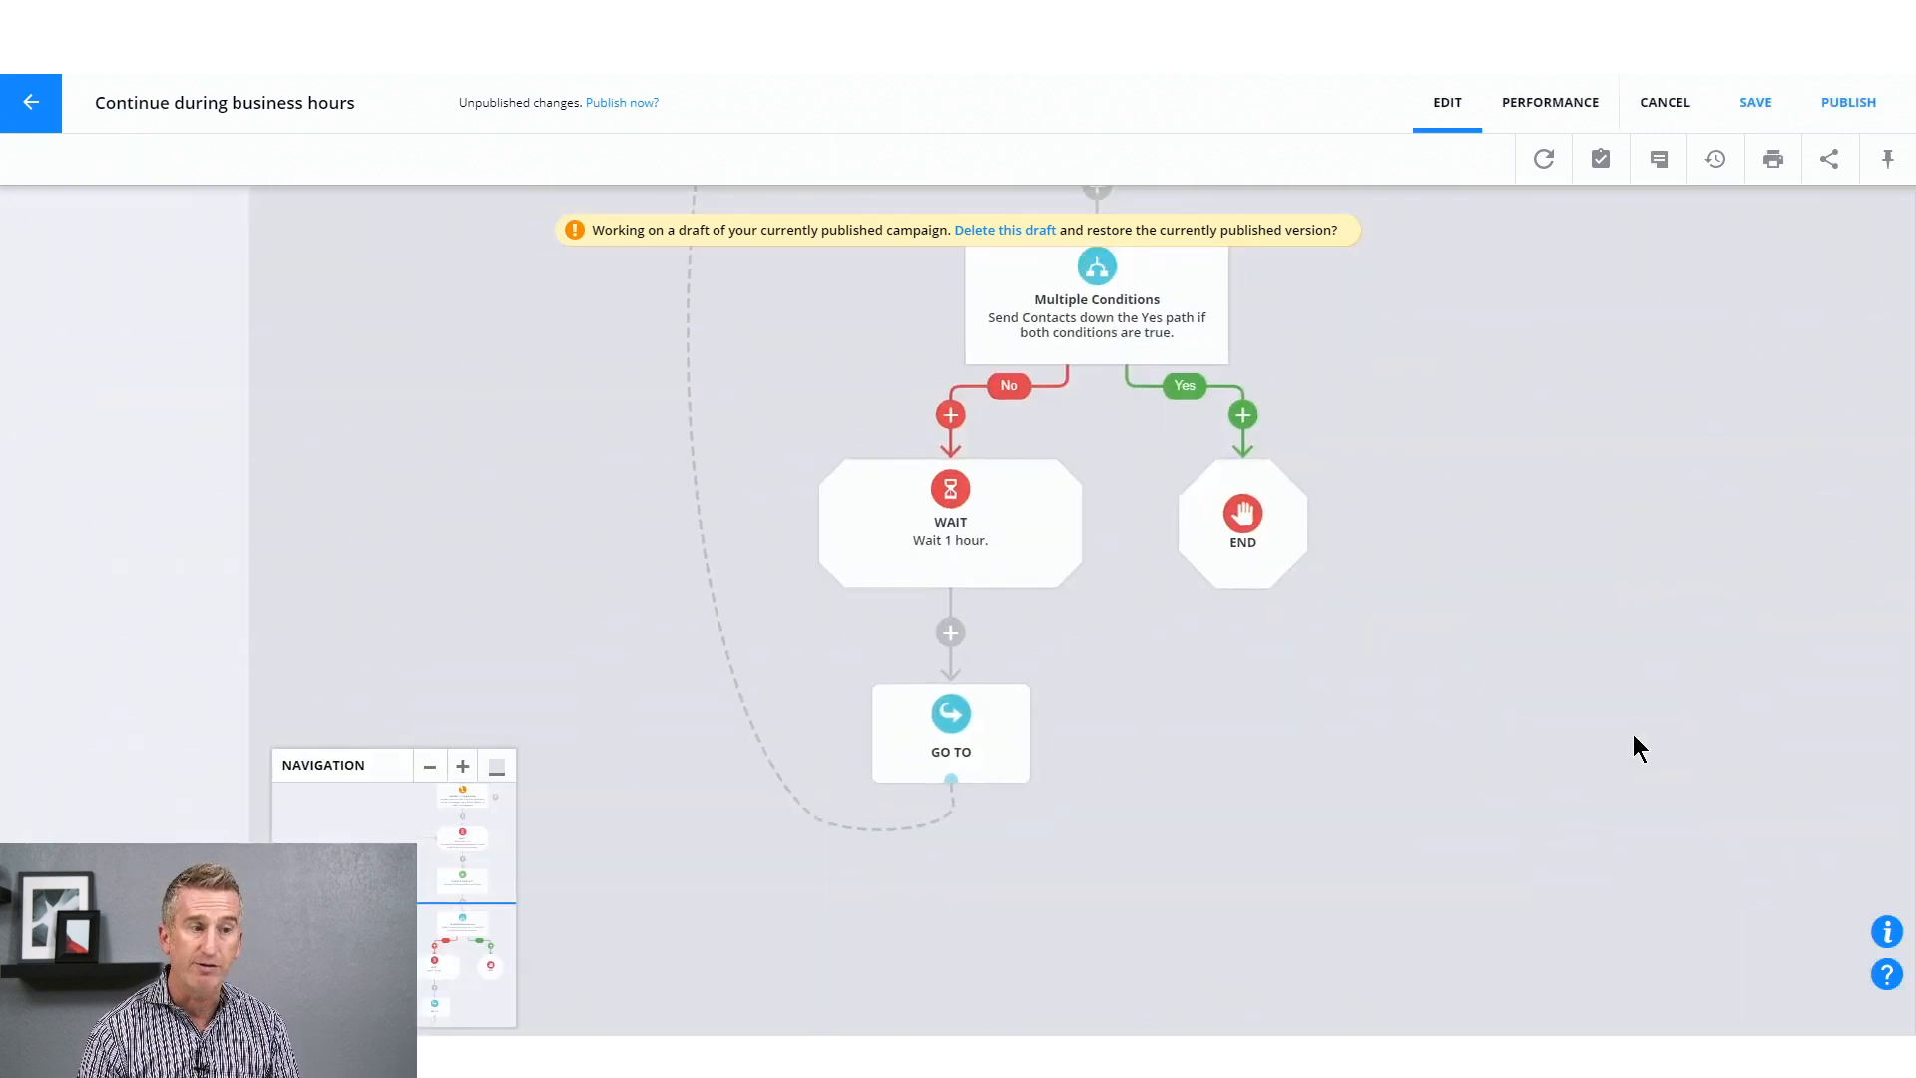
pyautogui.click(962, 544)
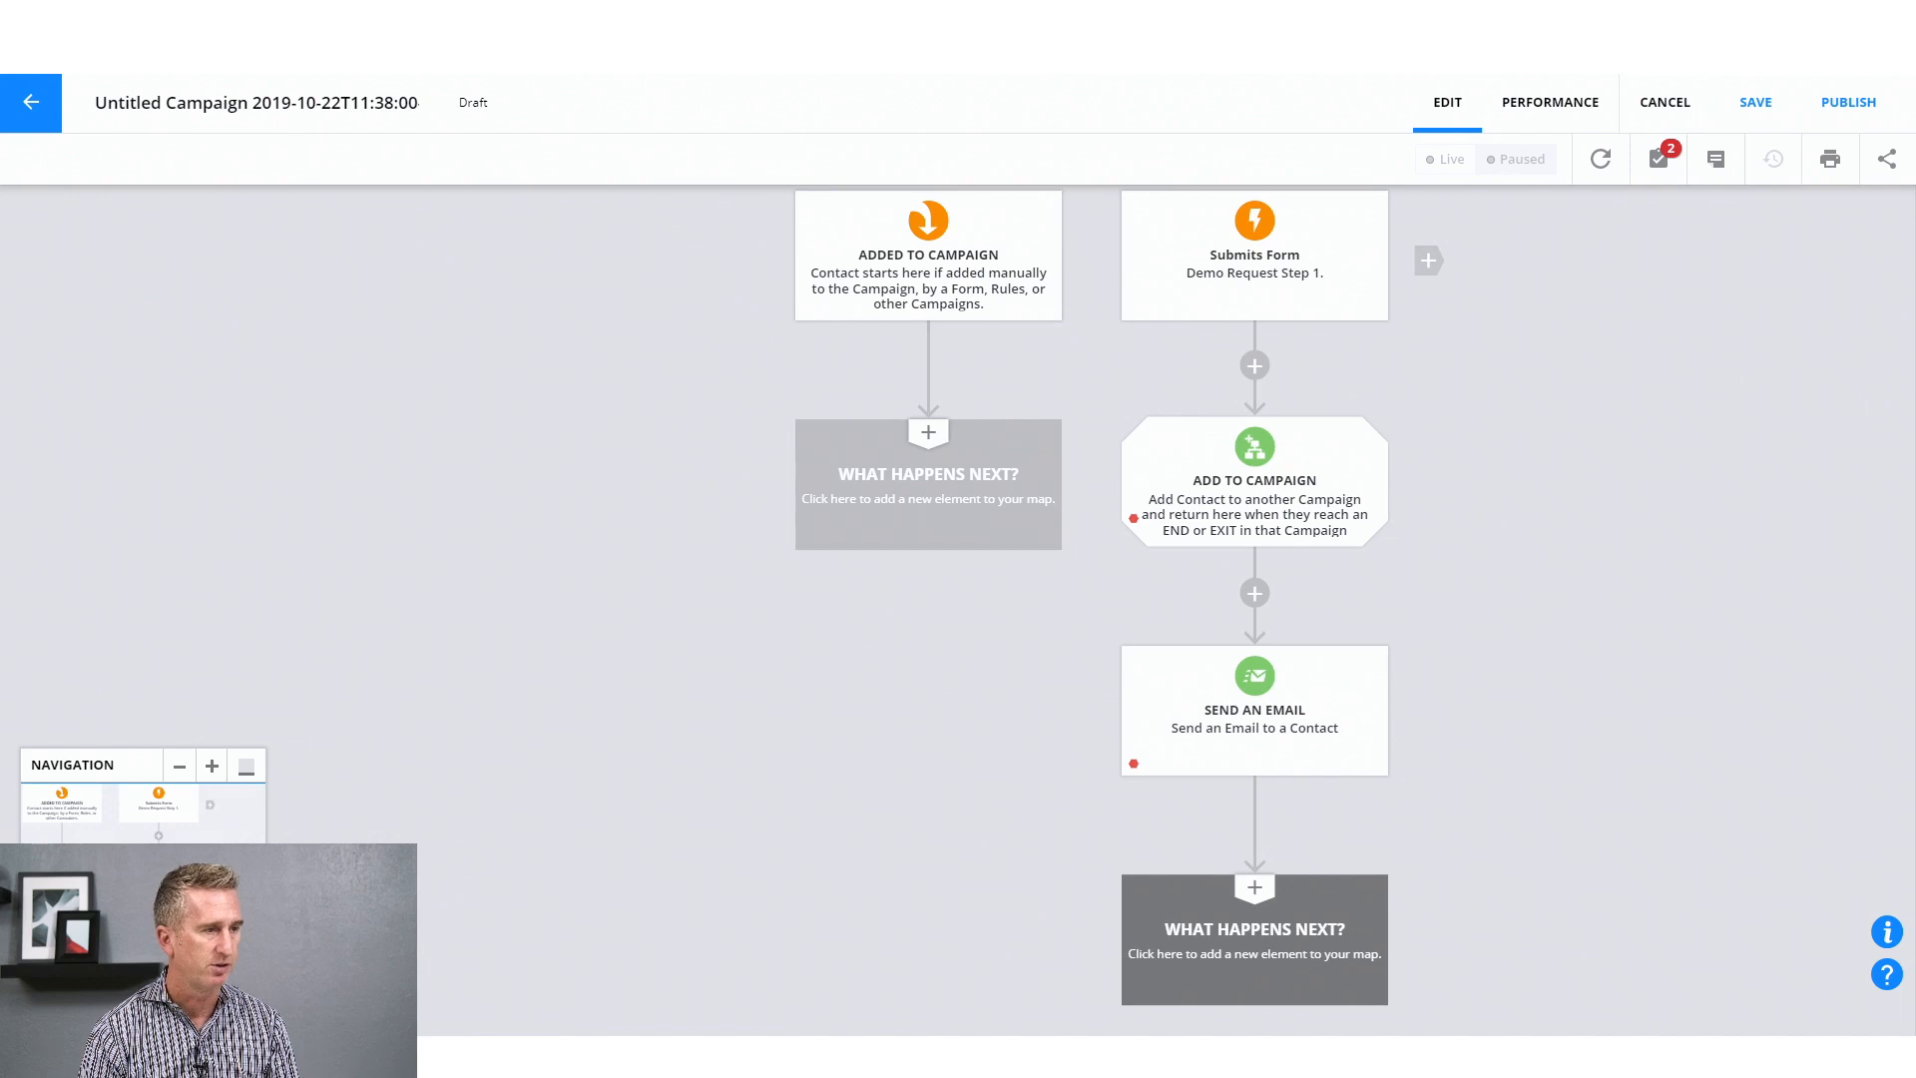
# Open Ontraport in a new browser tab and bring up the Field Editor for contacts
pyautogui.hotkey('ctrl', 't')
pyautogui.write('app')
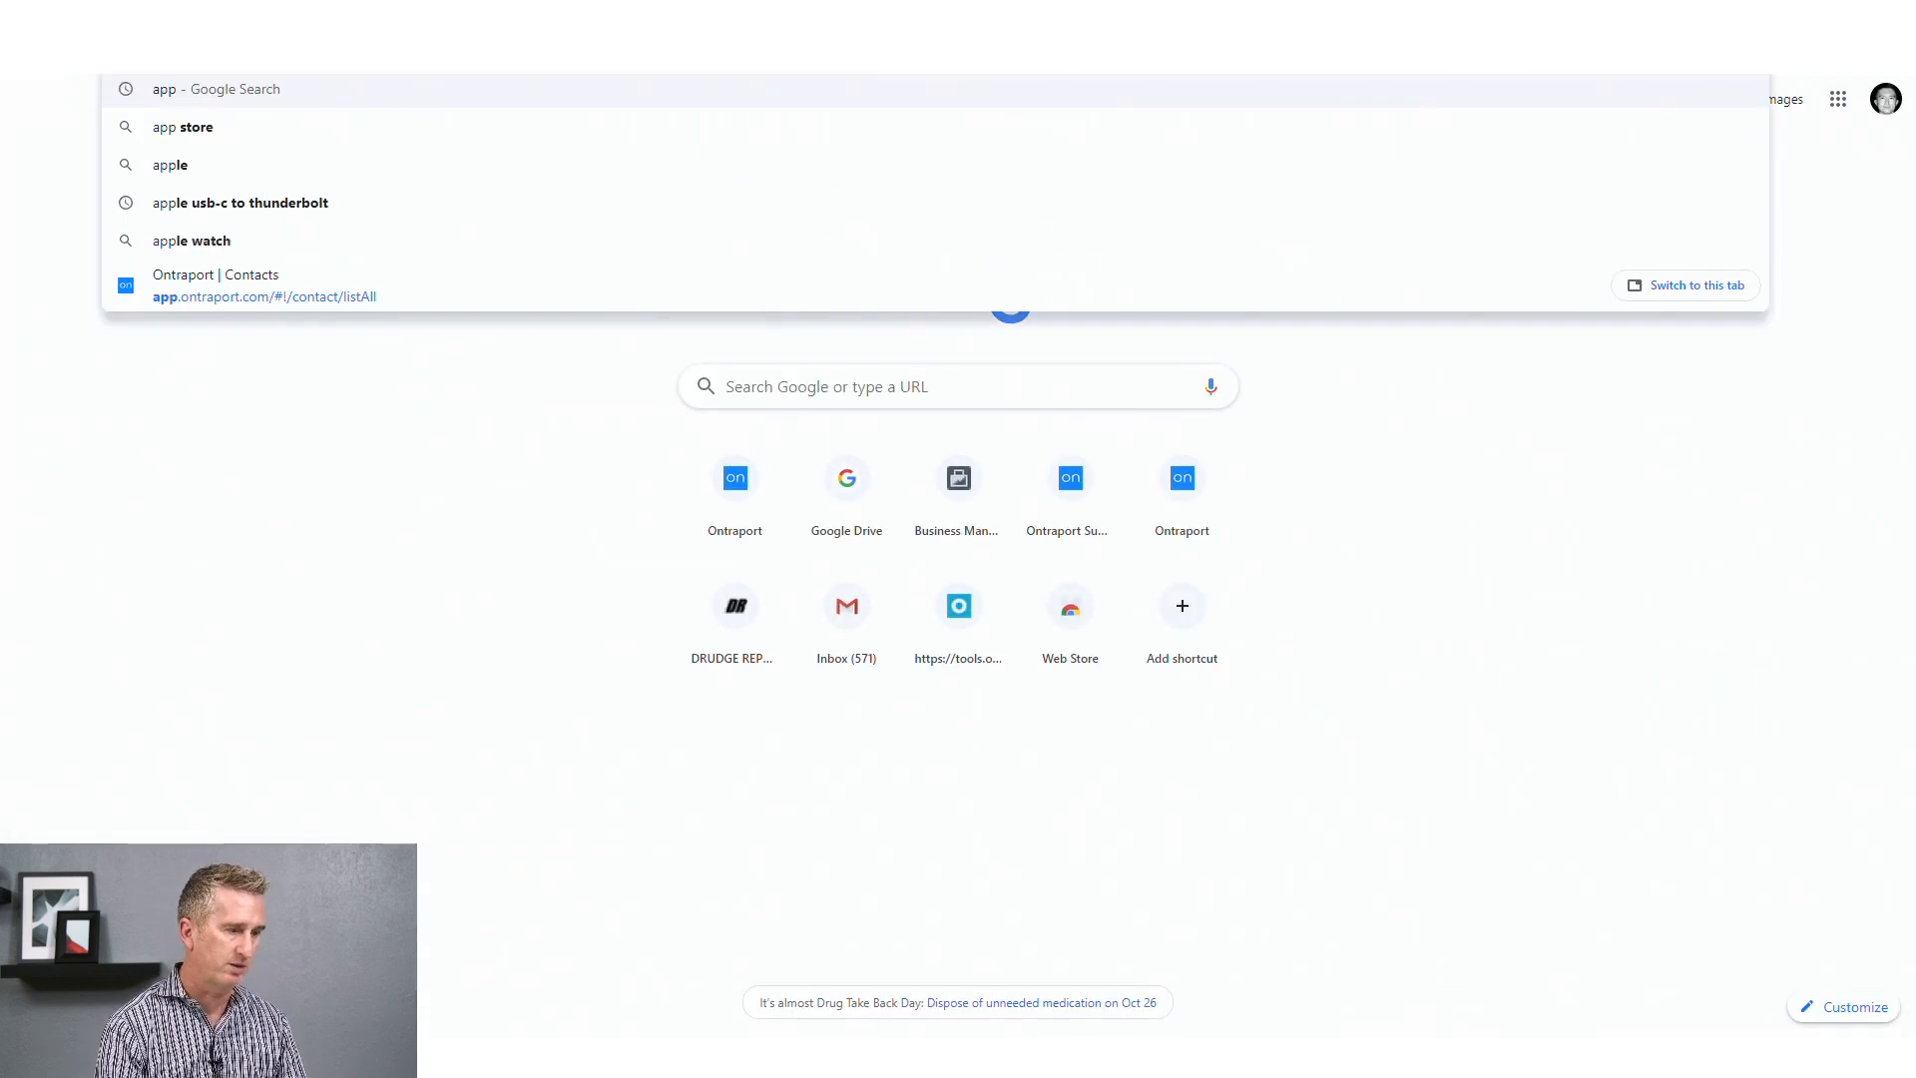
pyautogui.press('Up')
pyautogui.press('Return')
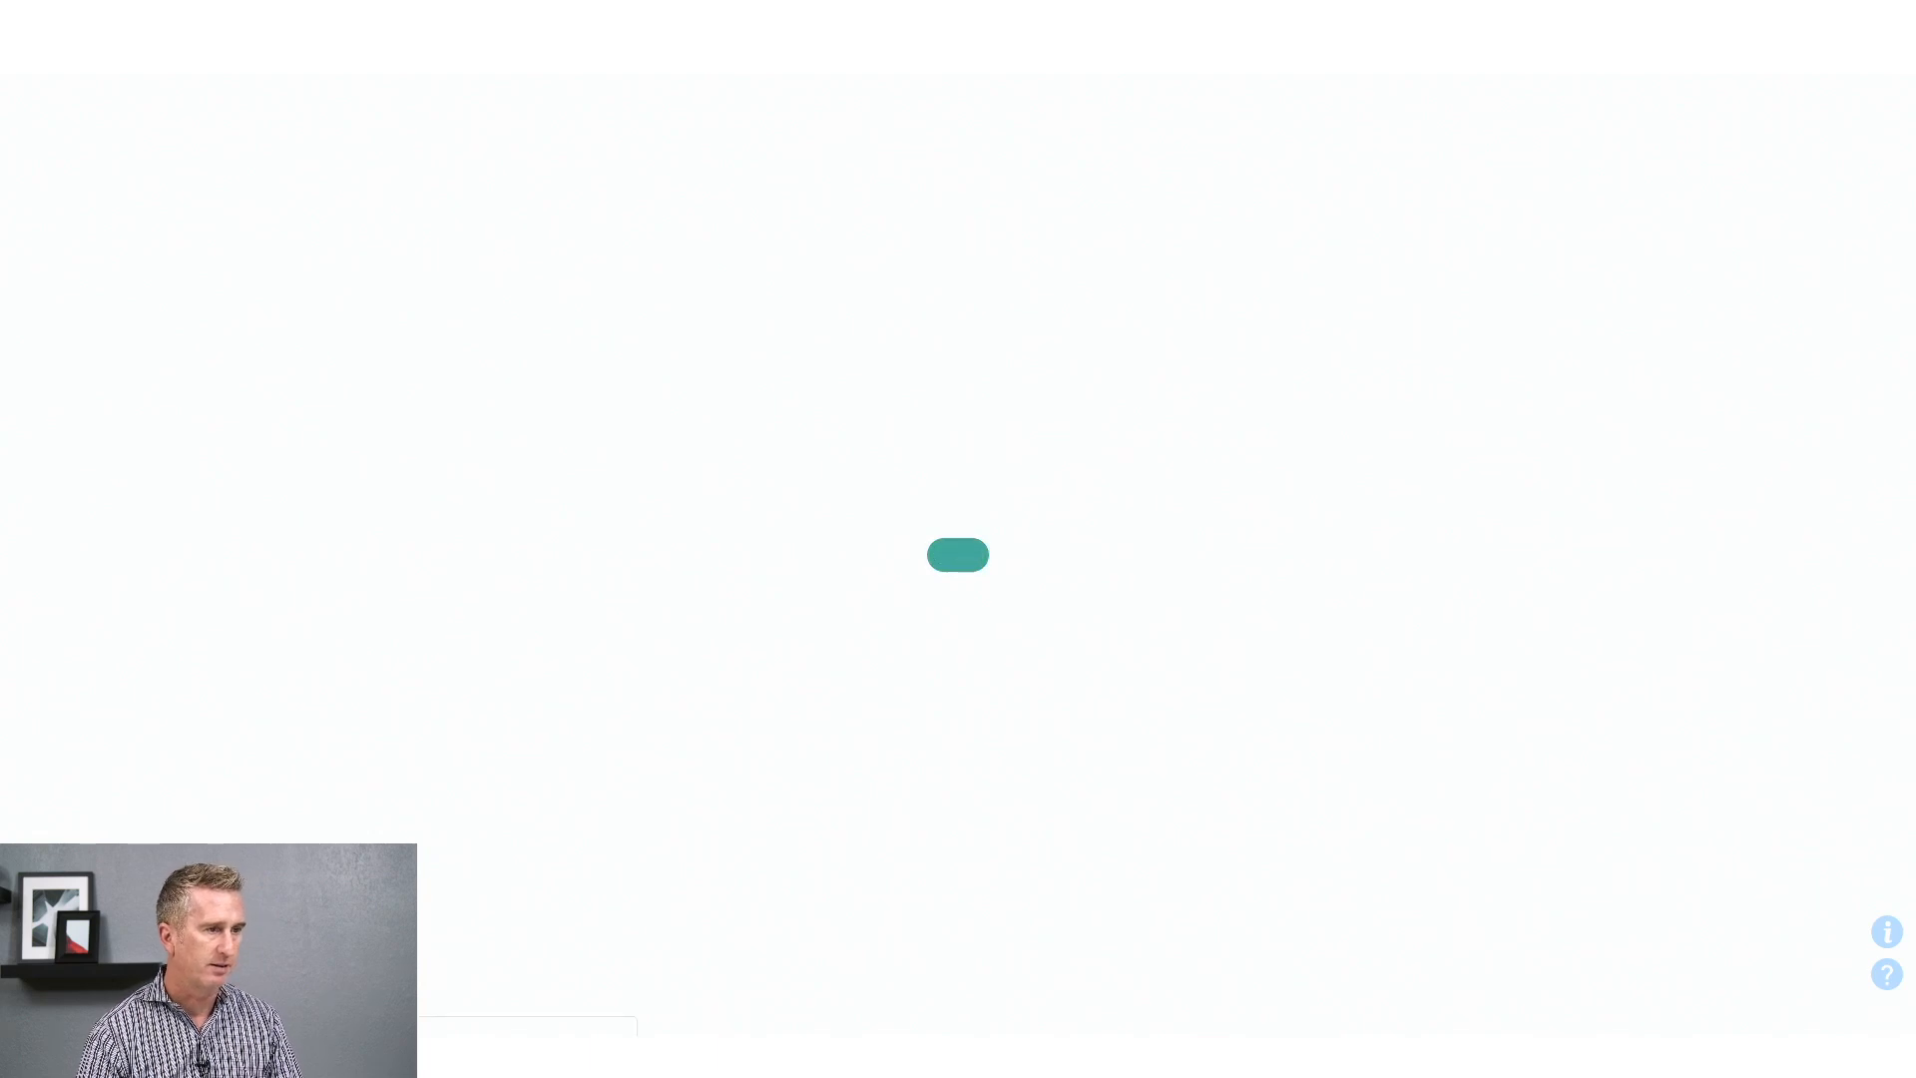
pyautogui.moveTo(384, 111)
pyautogui.click(389, 345)
pyautogui.click(283, 289)
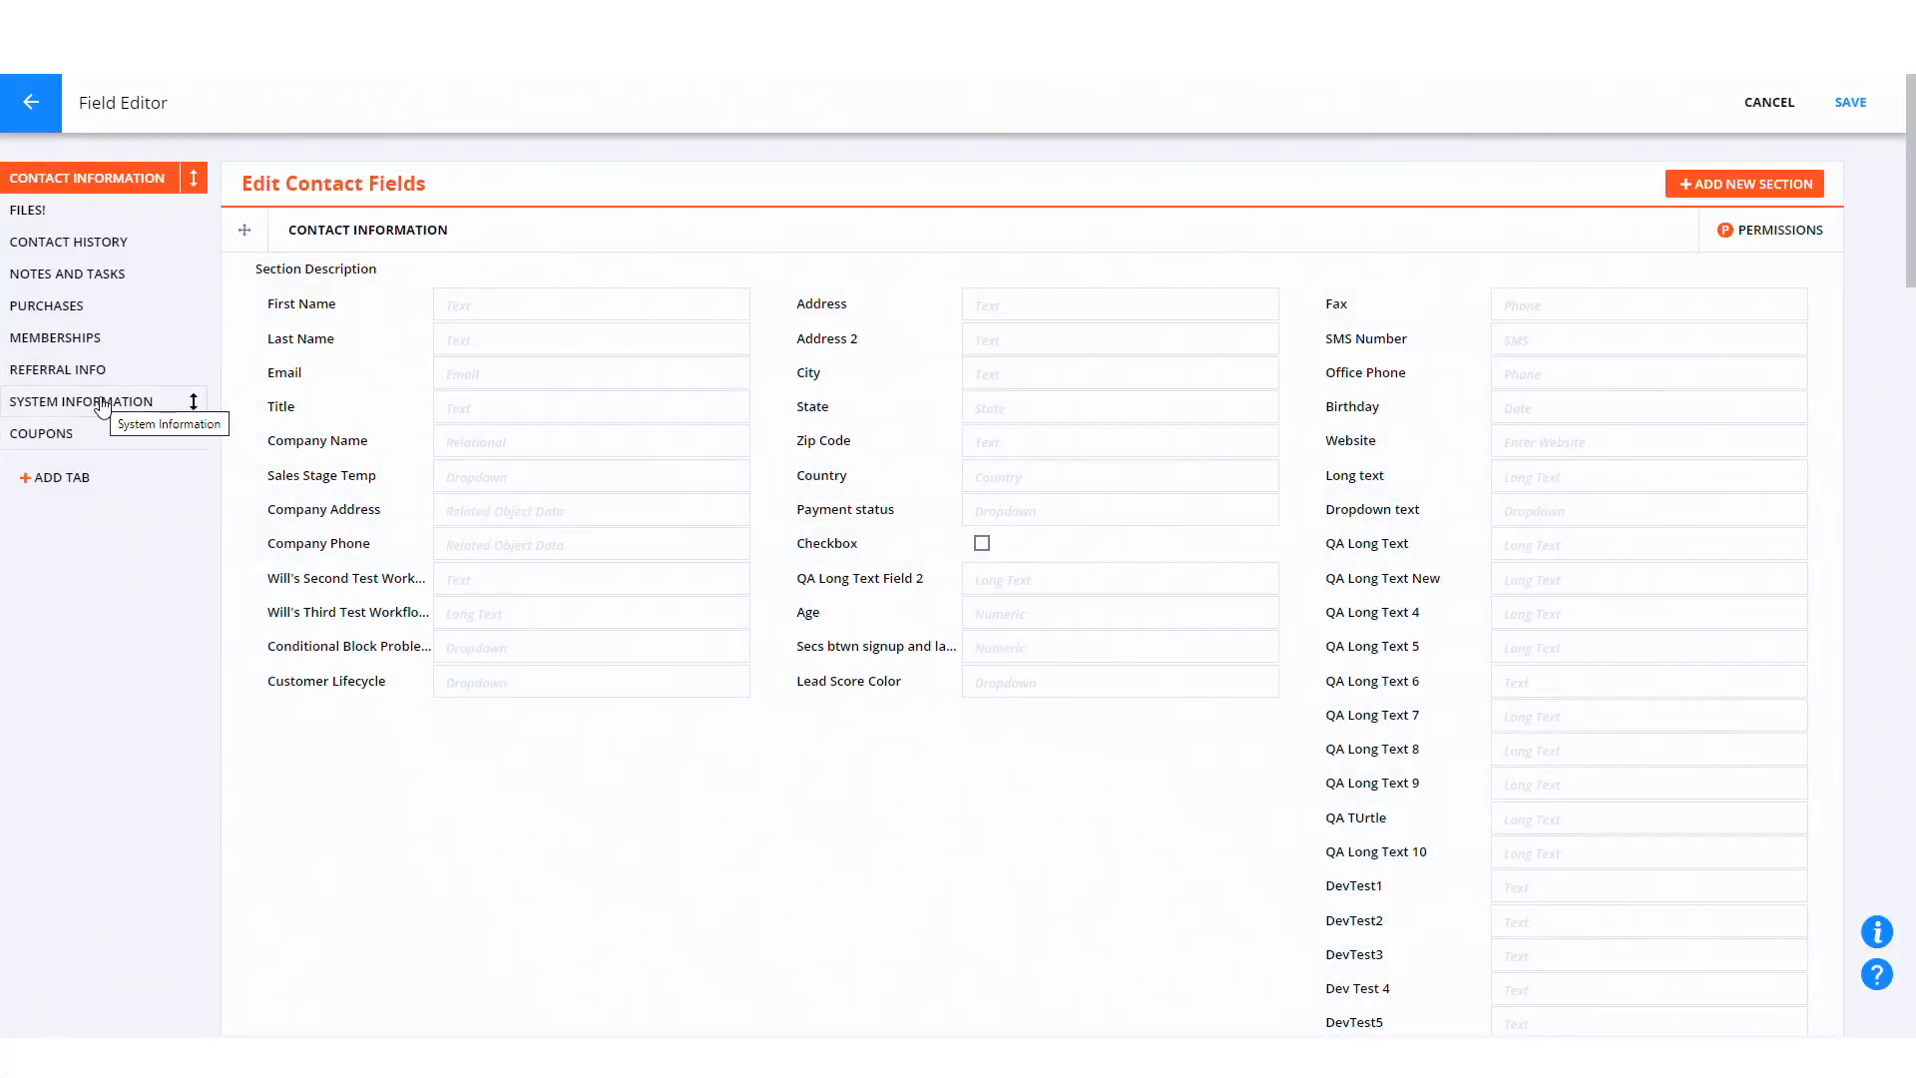
# Examine the System Information and Contact Information fields in the Field Editor, down to the Shared Fields and Untitled sections
pyautogui.doubleClick(99, 408)
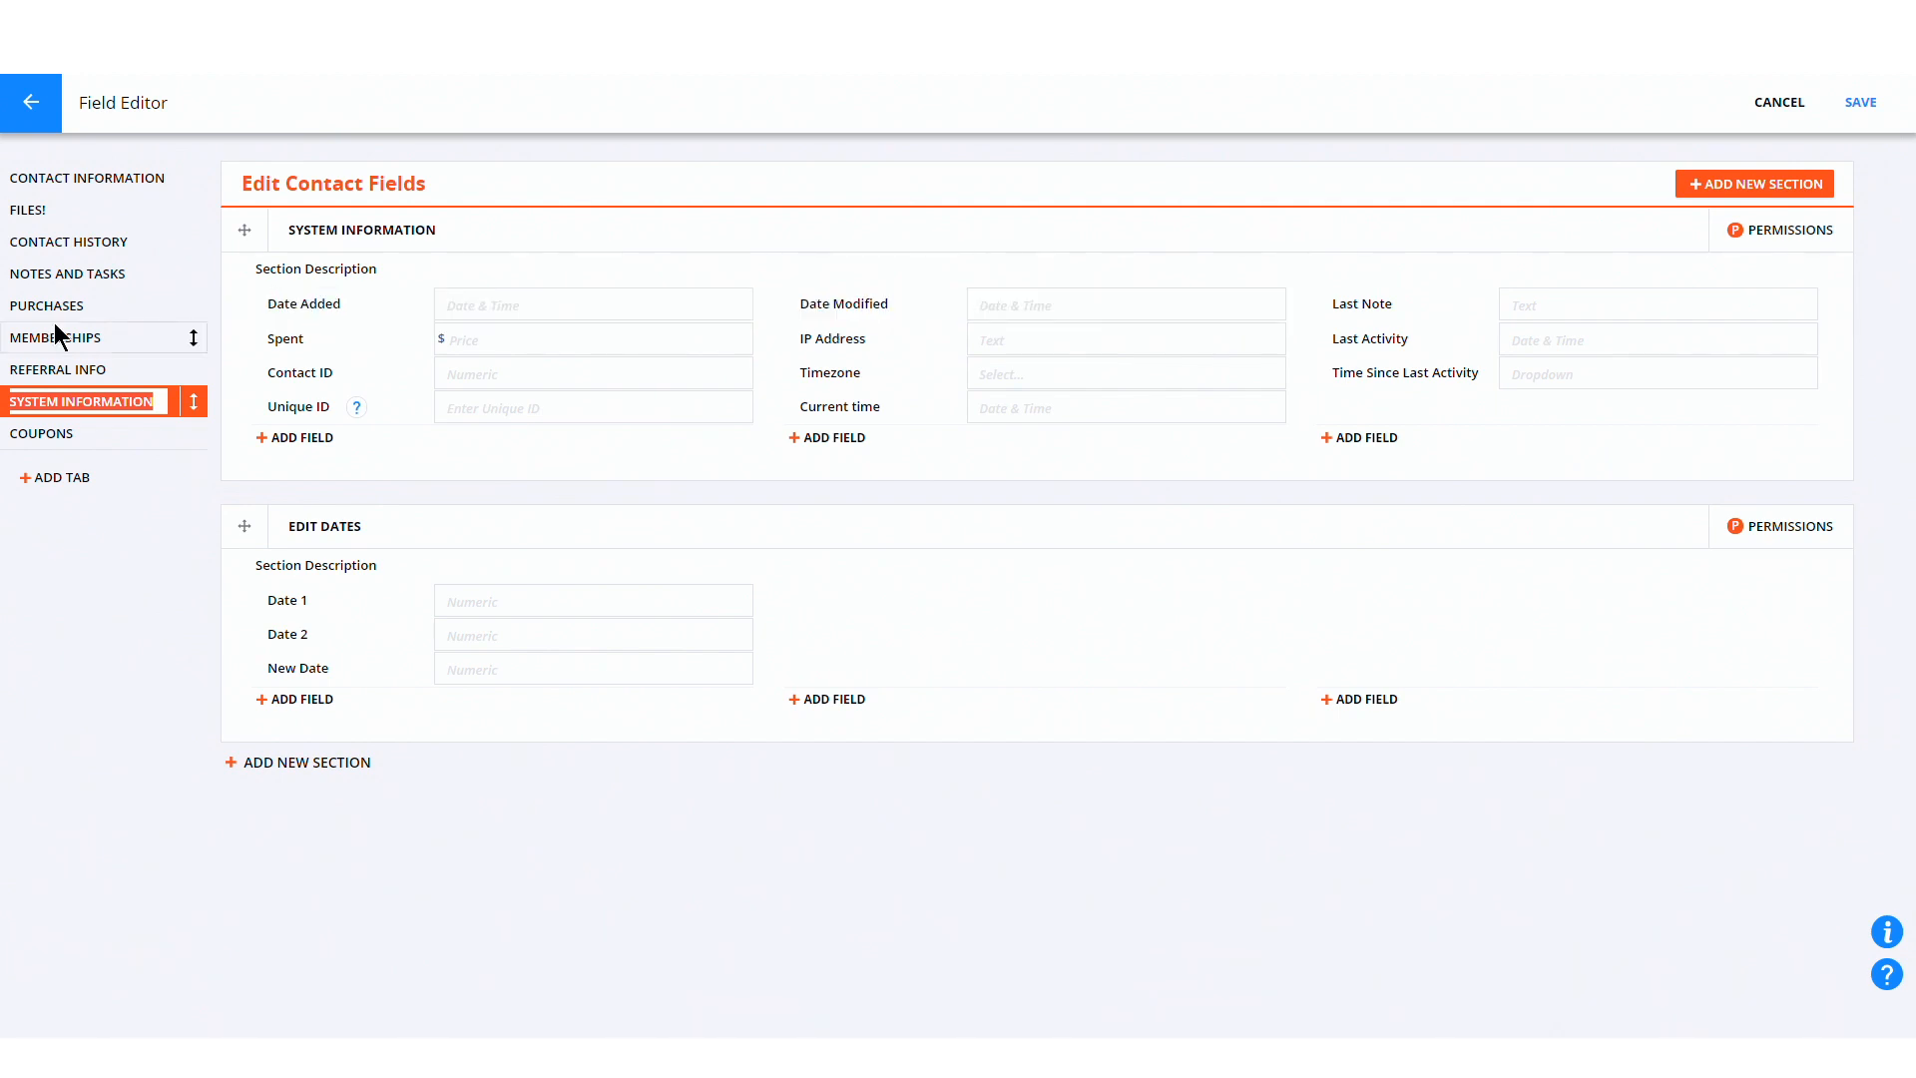
pyautogui.click(64, 180)
pyautogui.scroll(-5, 1044, 774)
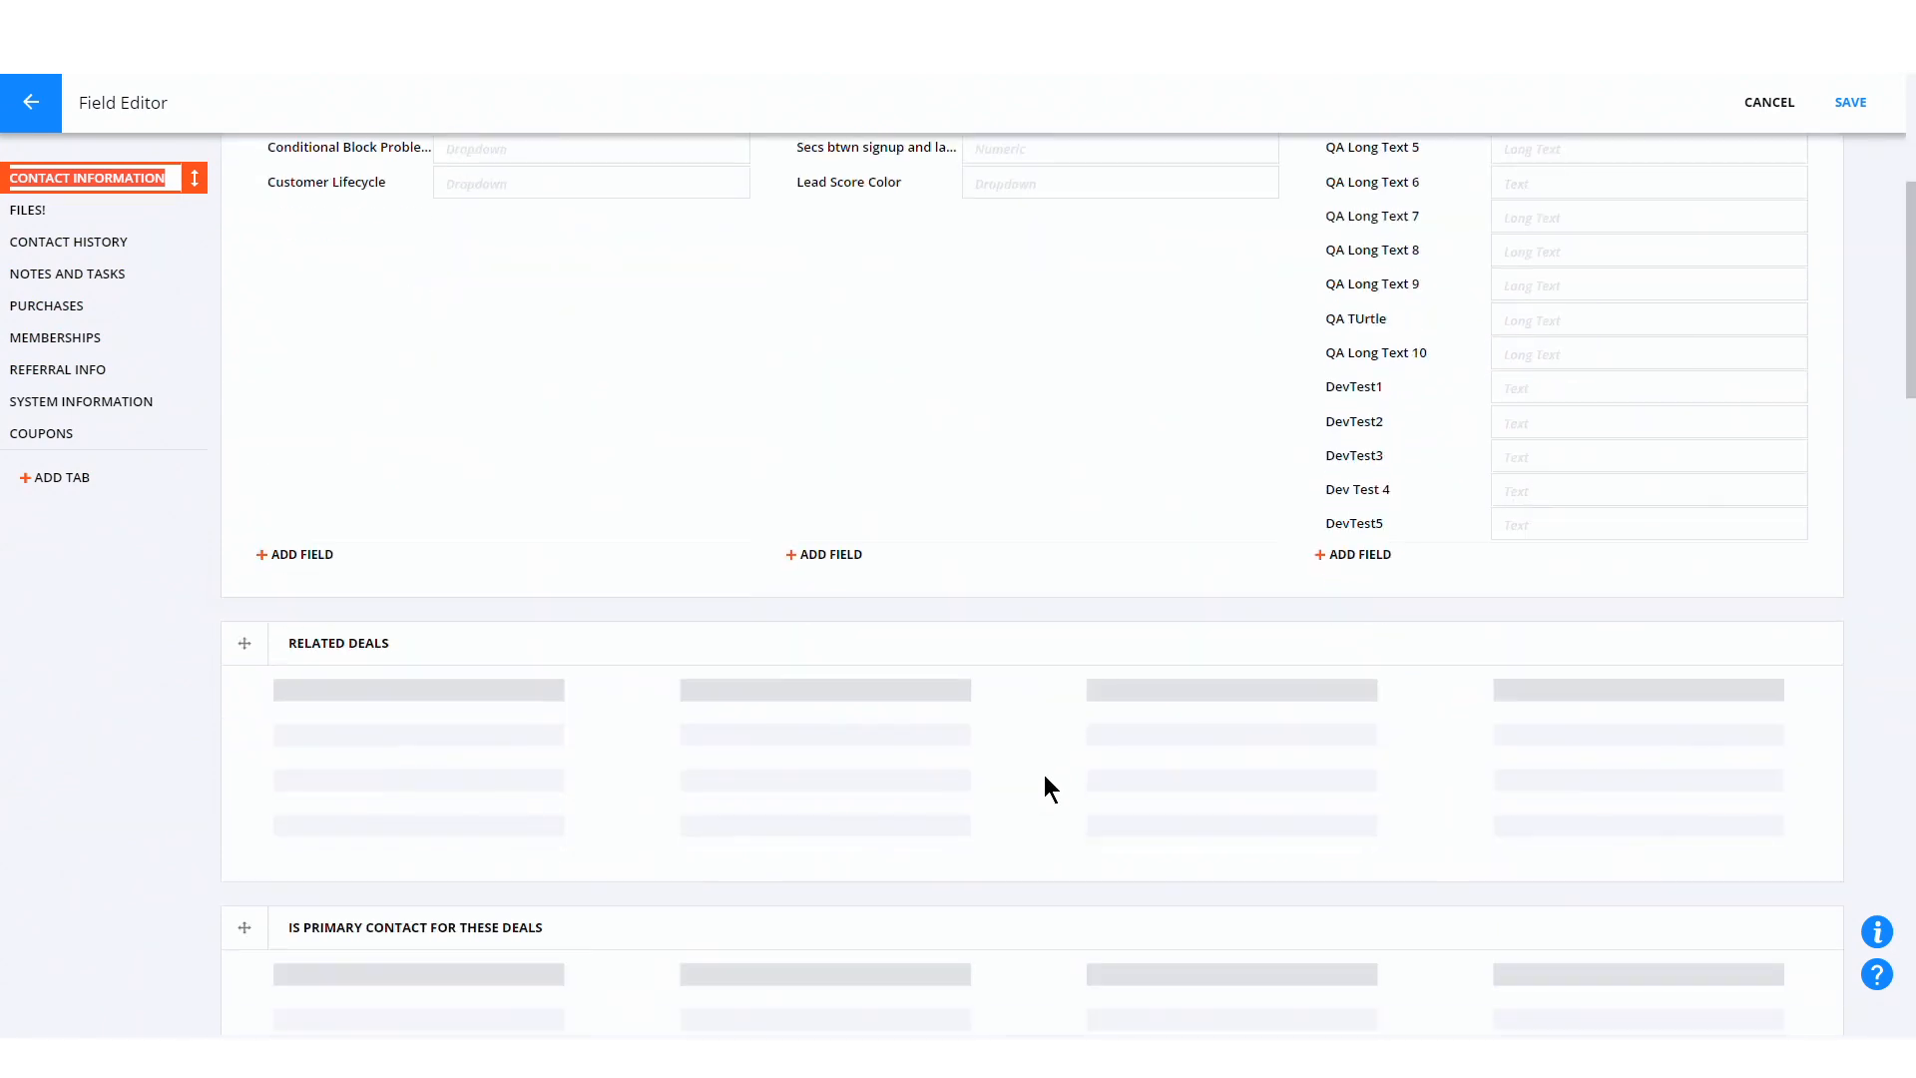
pyautogui.scroll(-10, 487, 689)
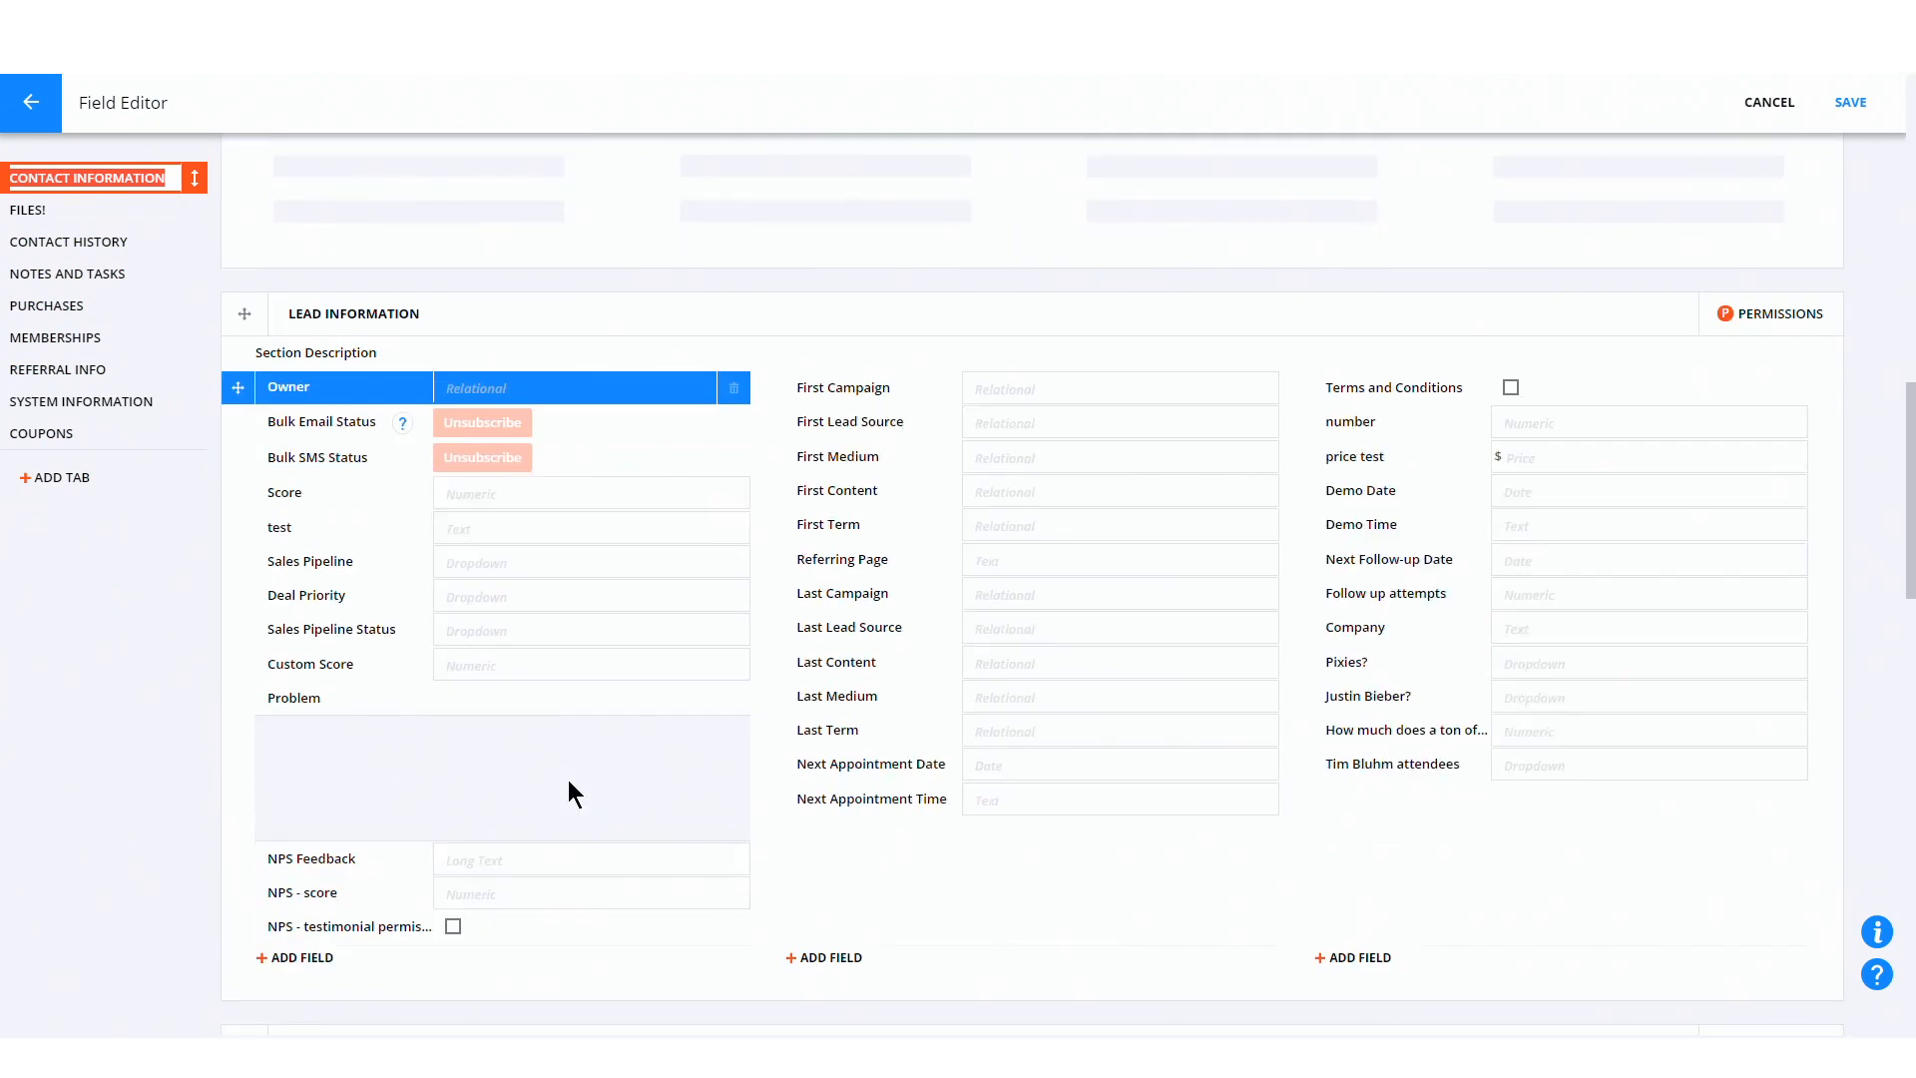
pyautogui.scroll(-3, 567, 781)
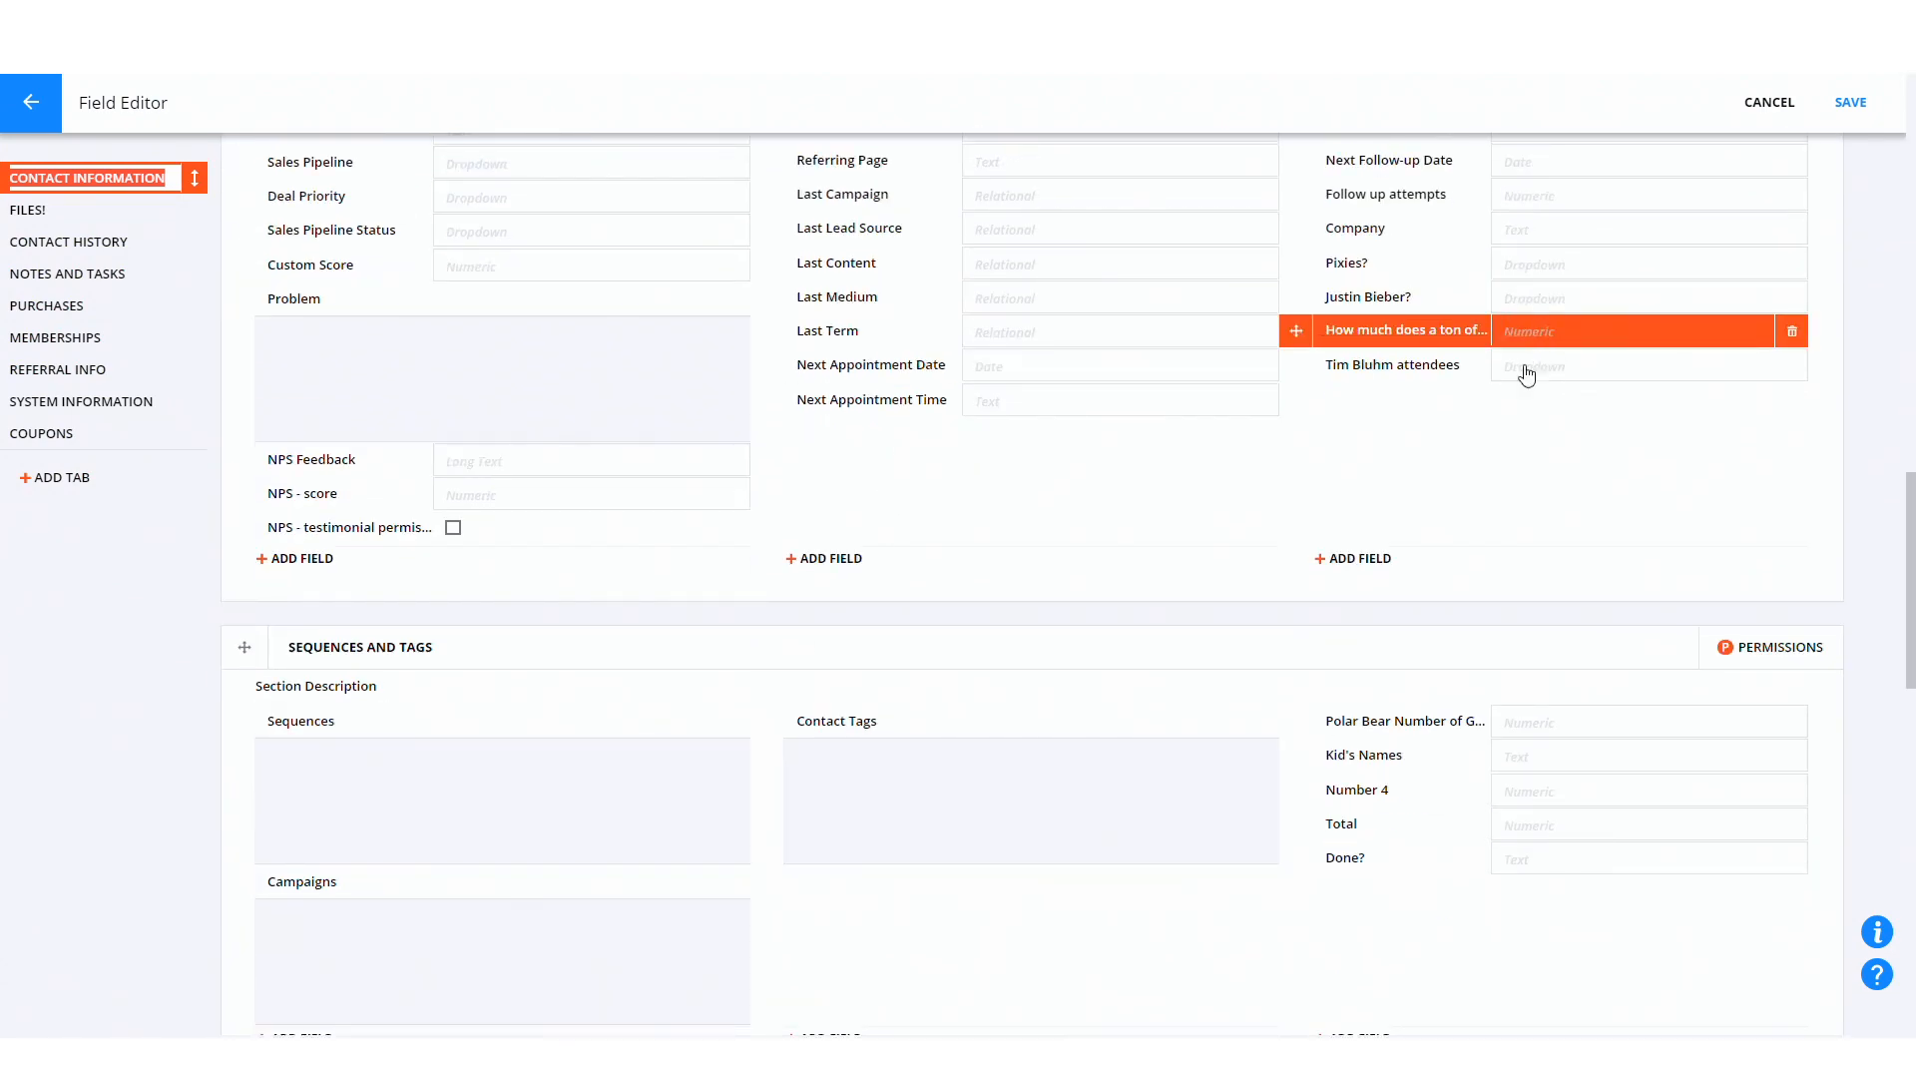
pyautogui.scroll(-8, 937, 658)
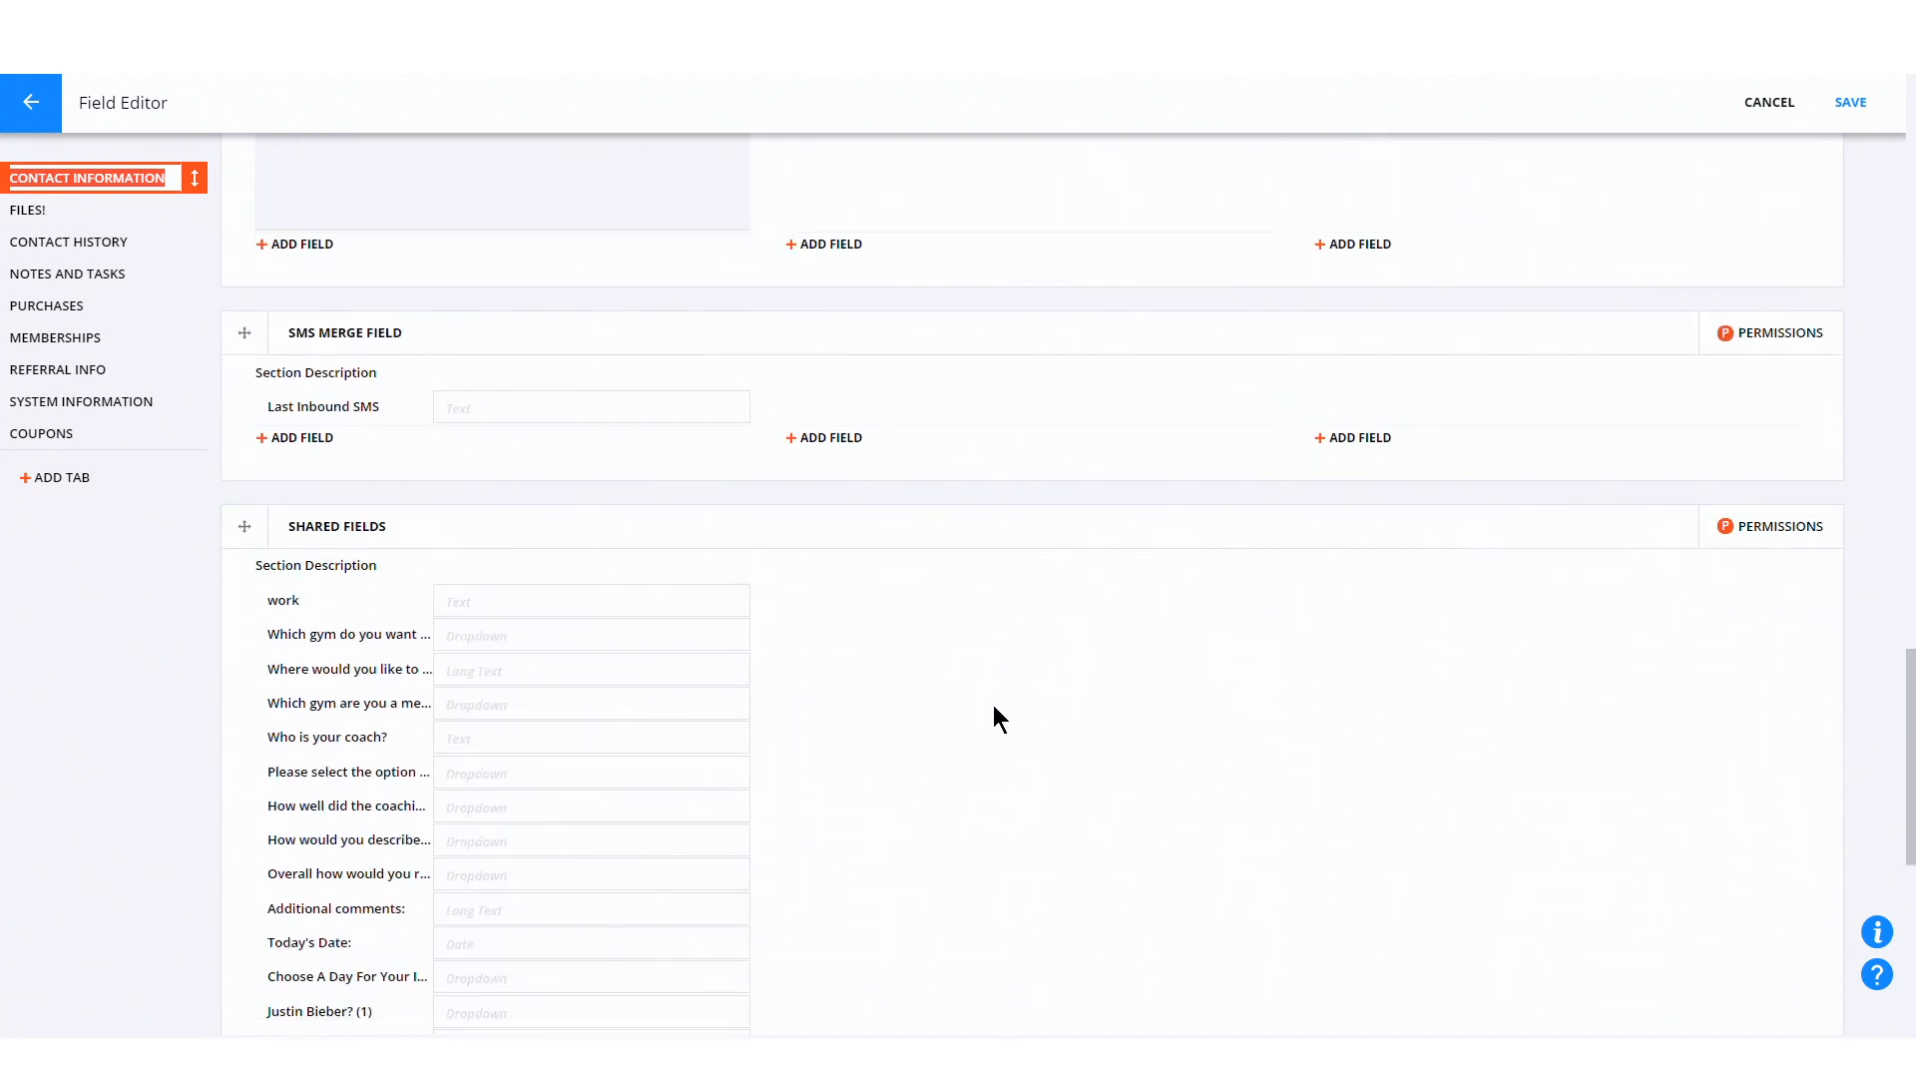
pyautogui.scroll(-8, 993, 720)
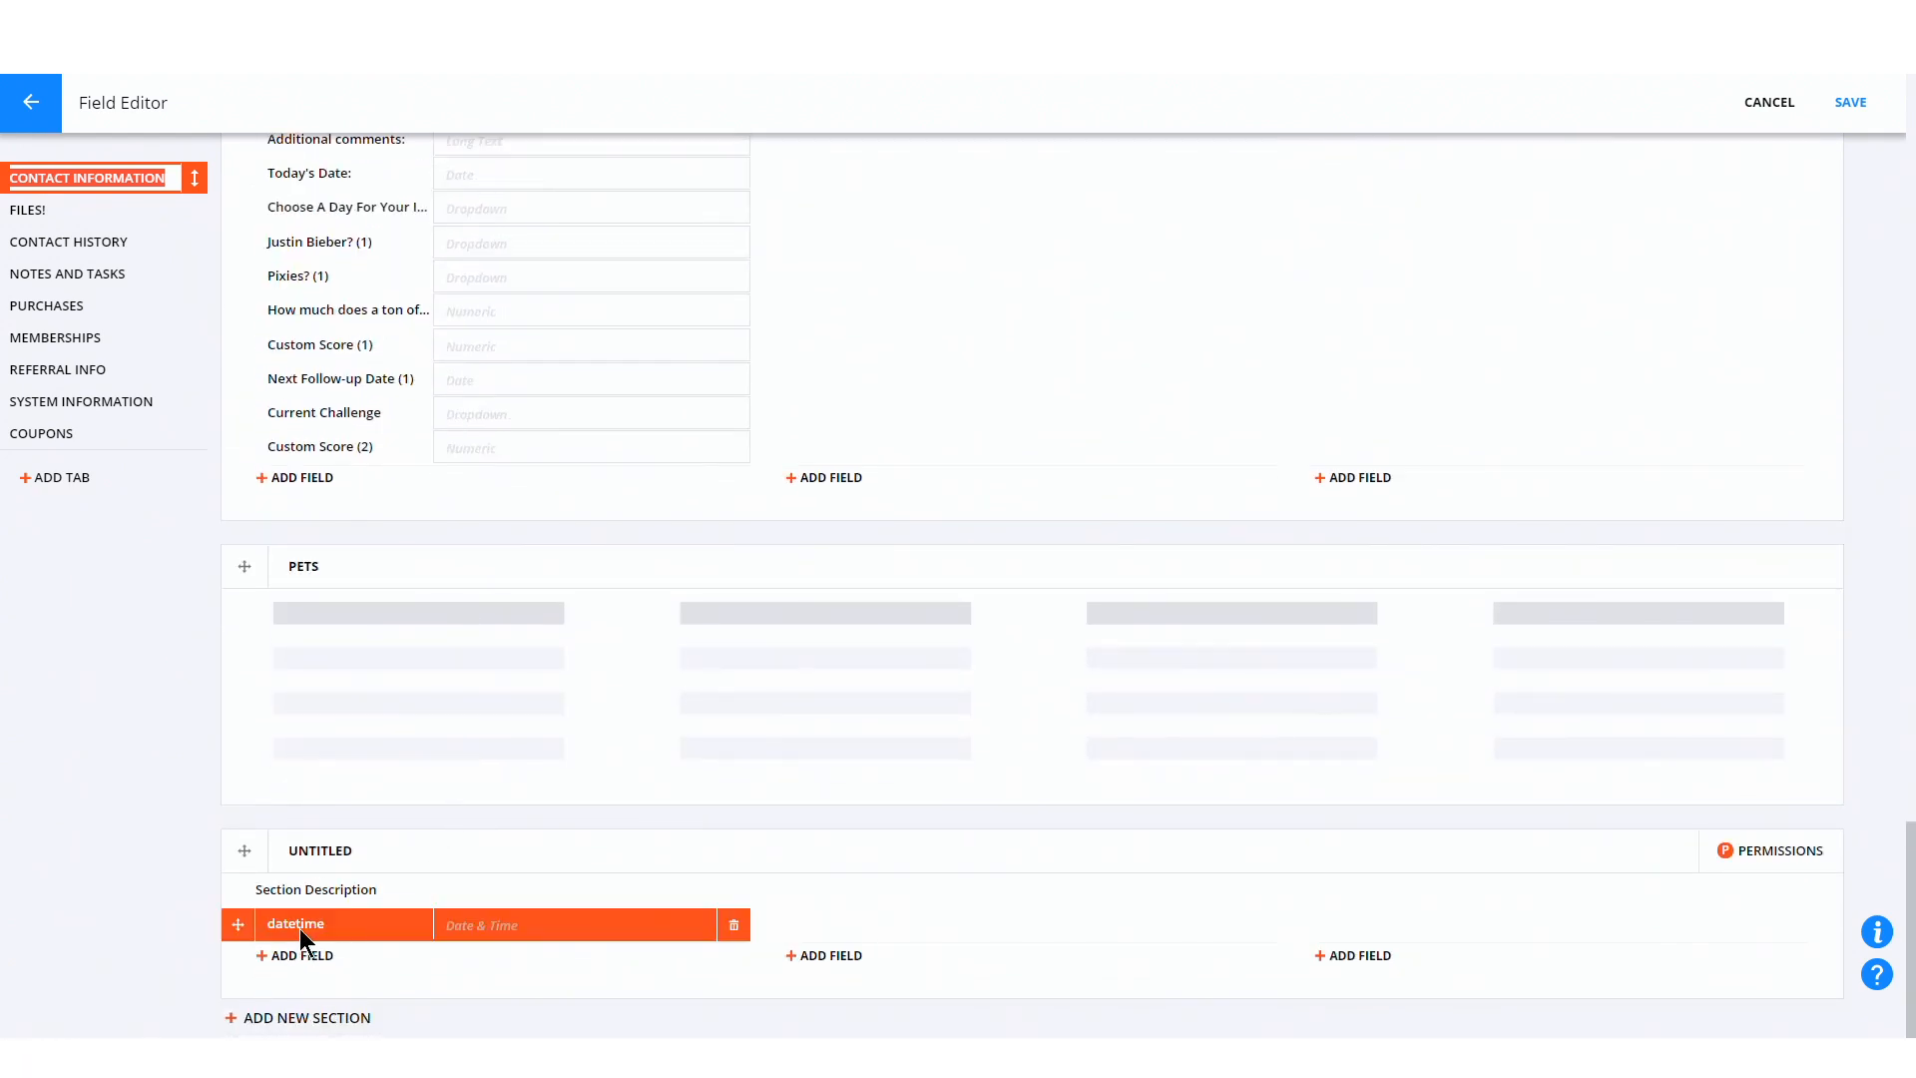
pyautogui.scroll(8, 274, 869)
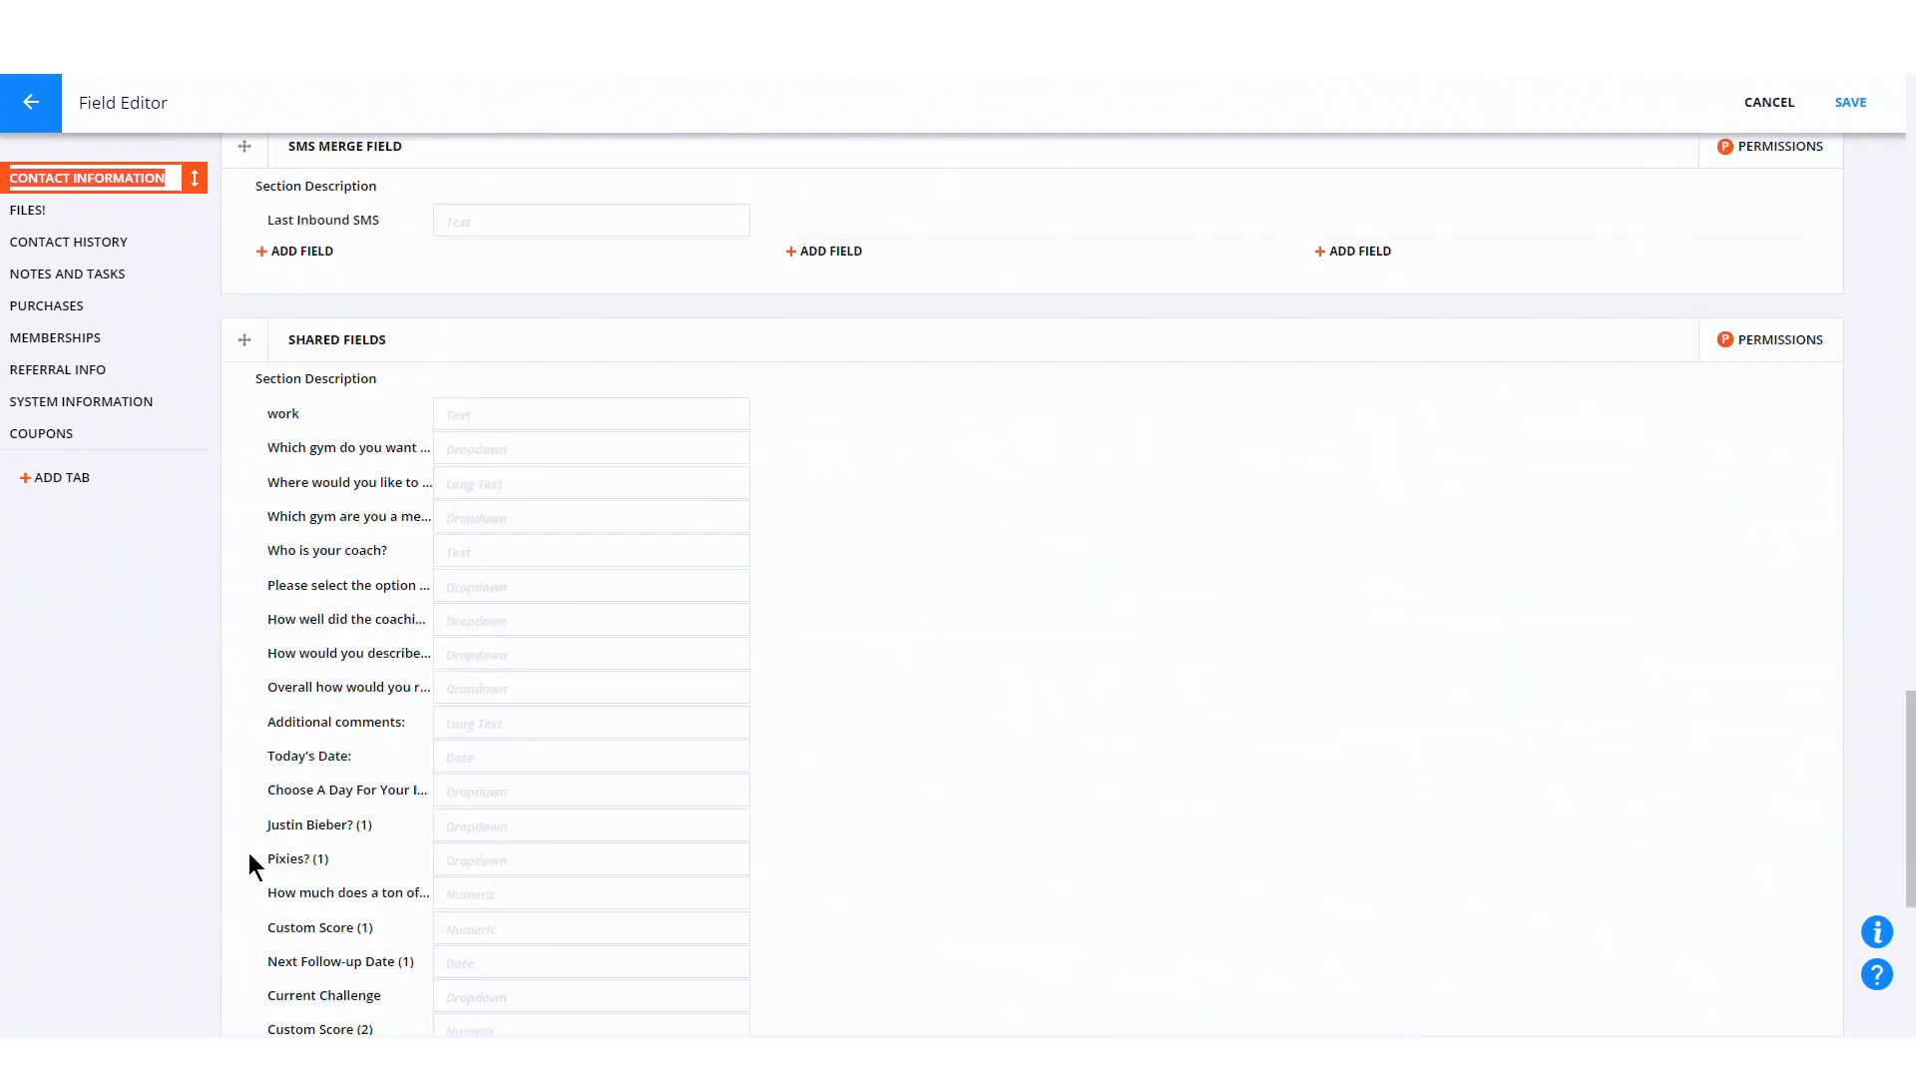
pyautogui.click(44, 187)
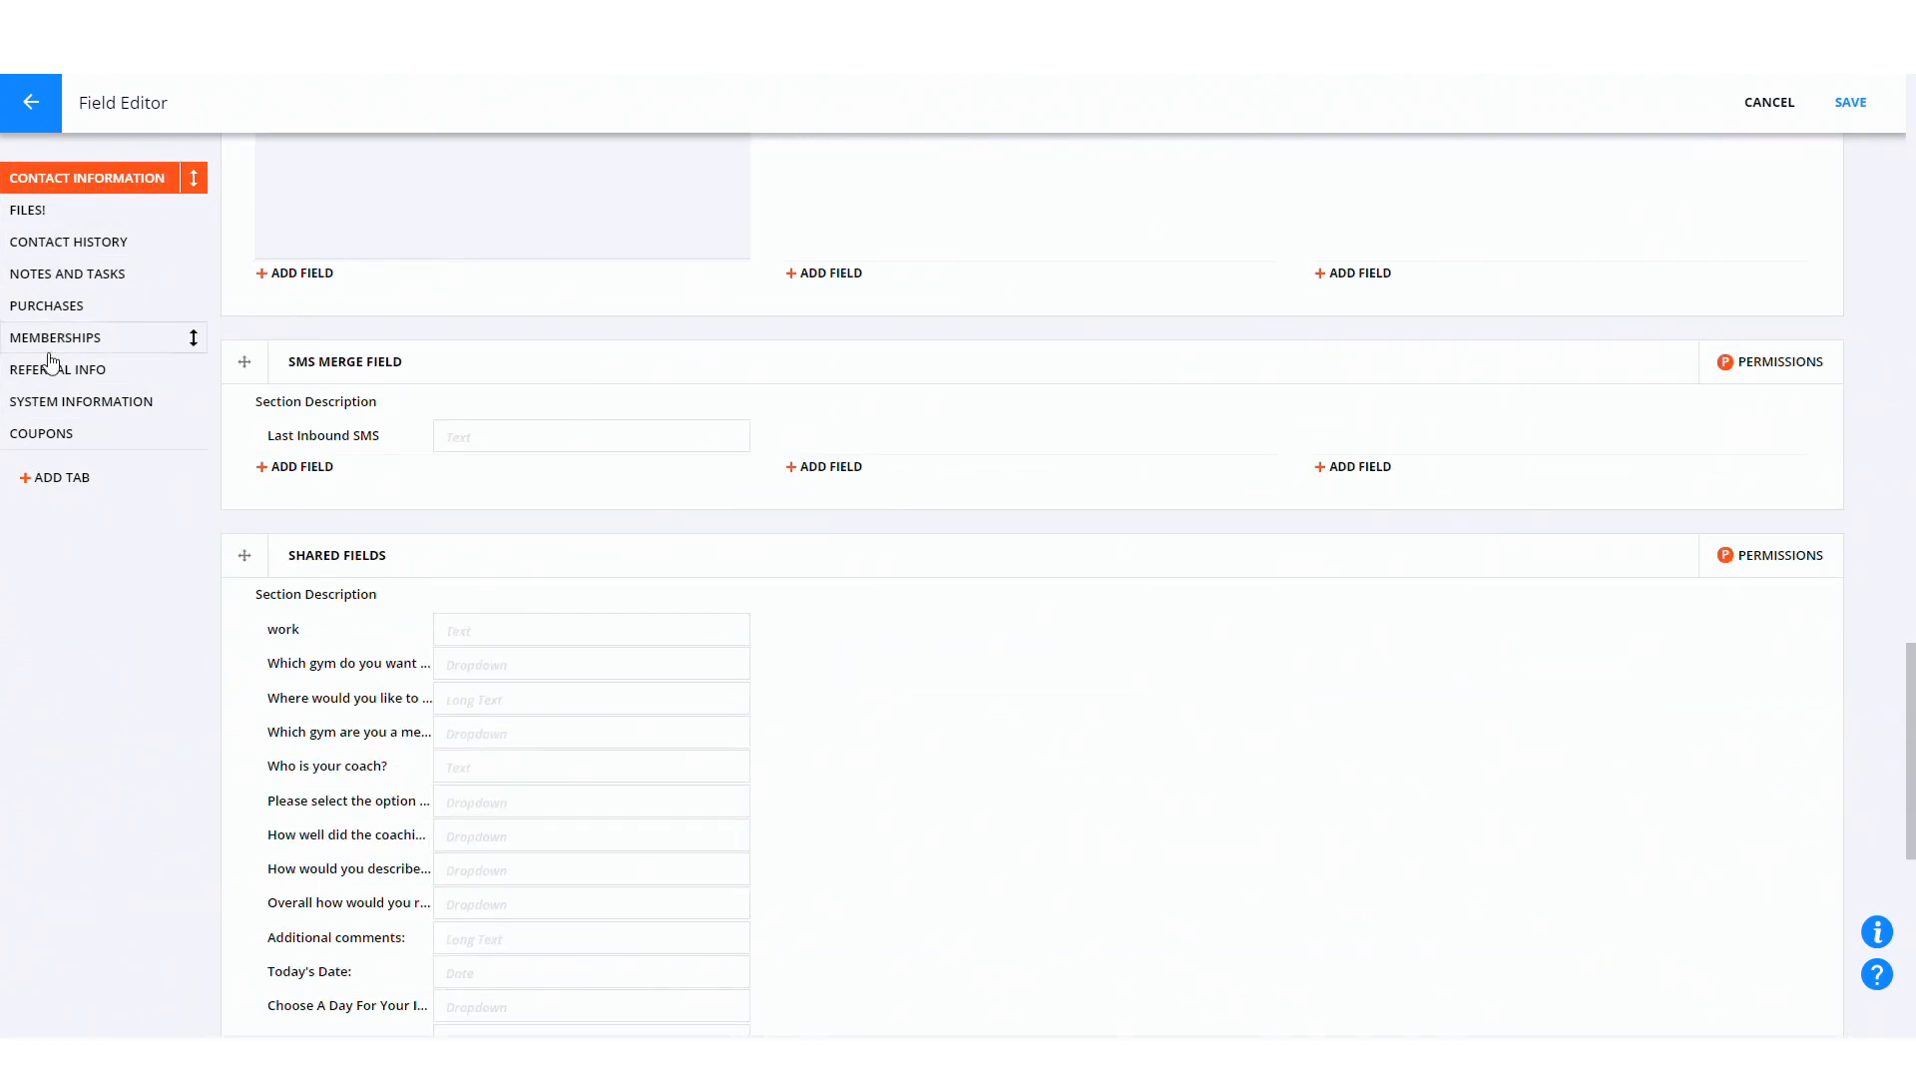
# Add a contact field named Today's Date with the type Date to the System Information section and save it
pyautogui.click(70, 403)
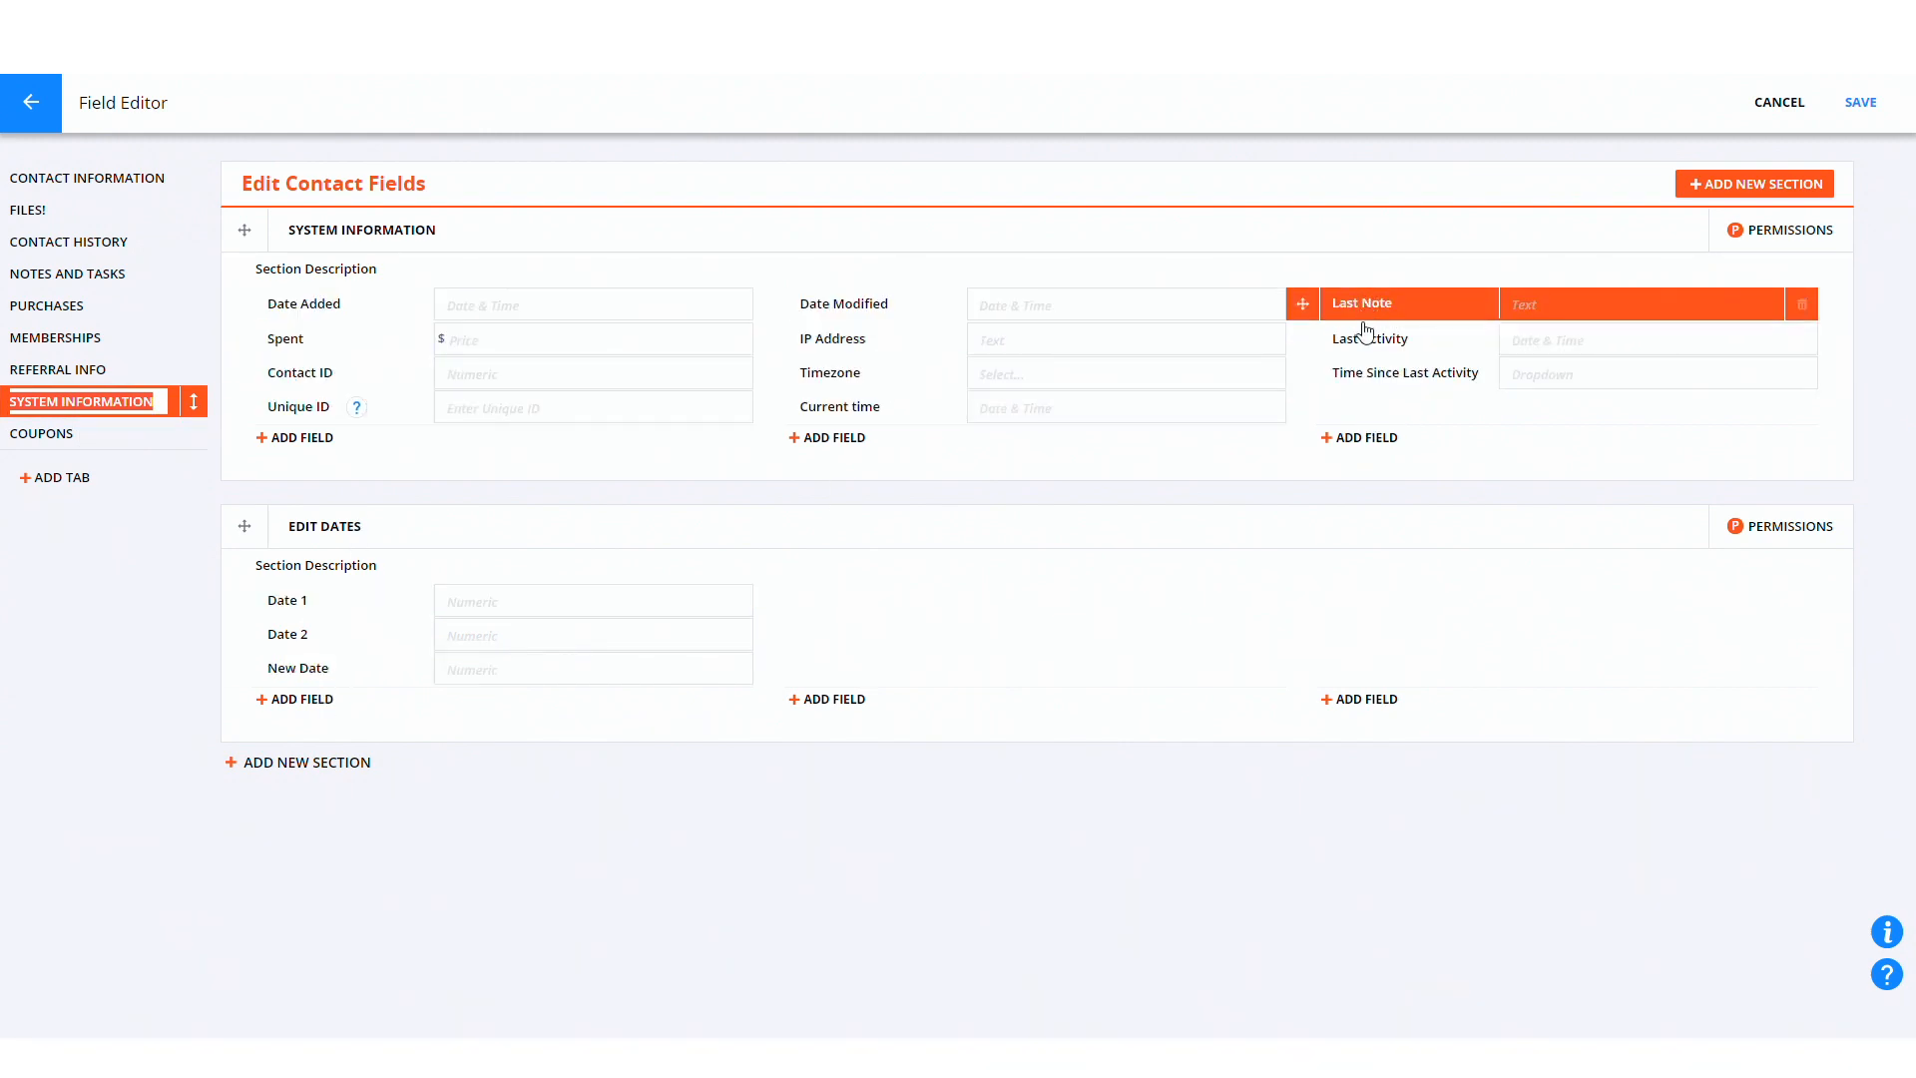
pyautogui.click(1363, 444)
pyautogui.click(964, 384)
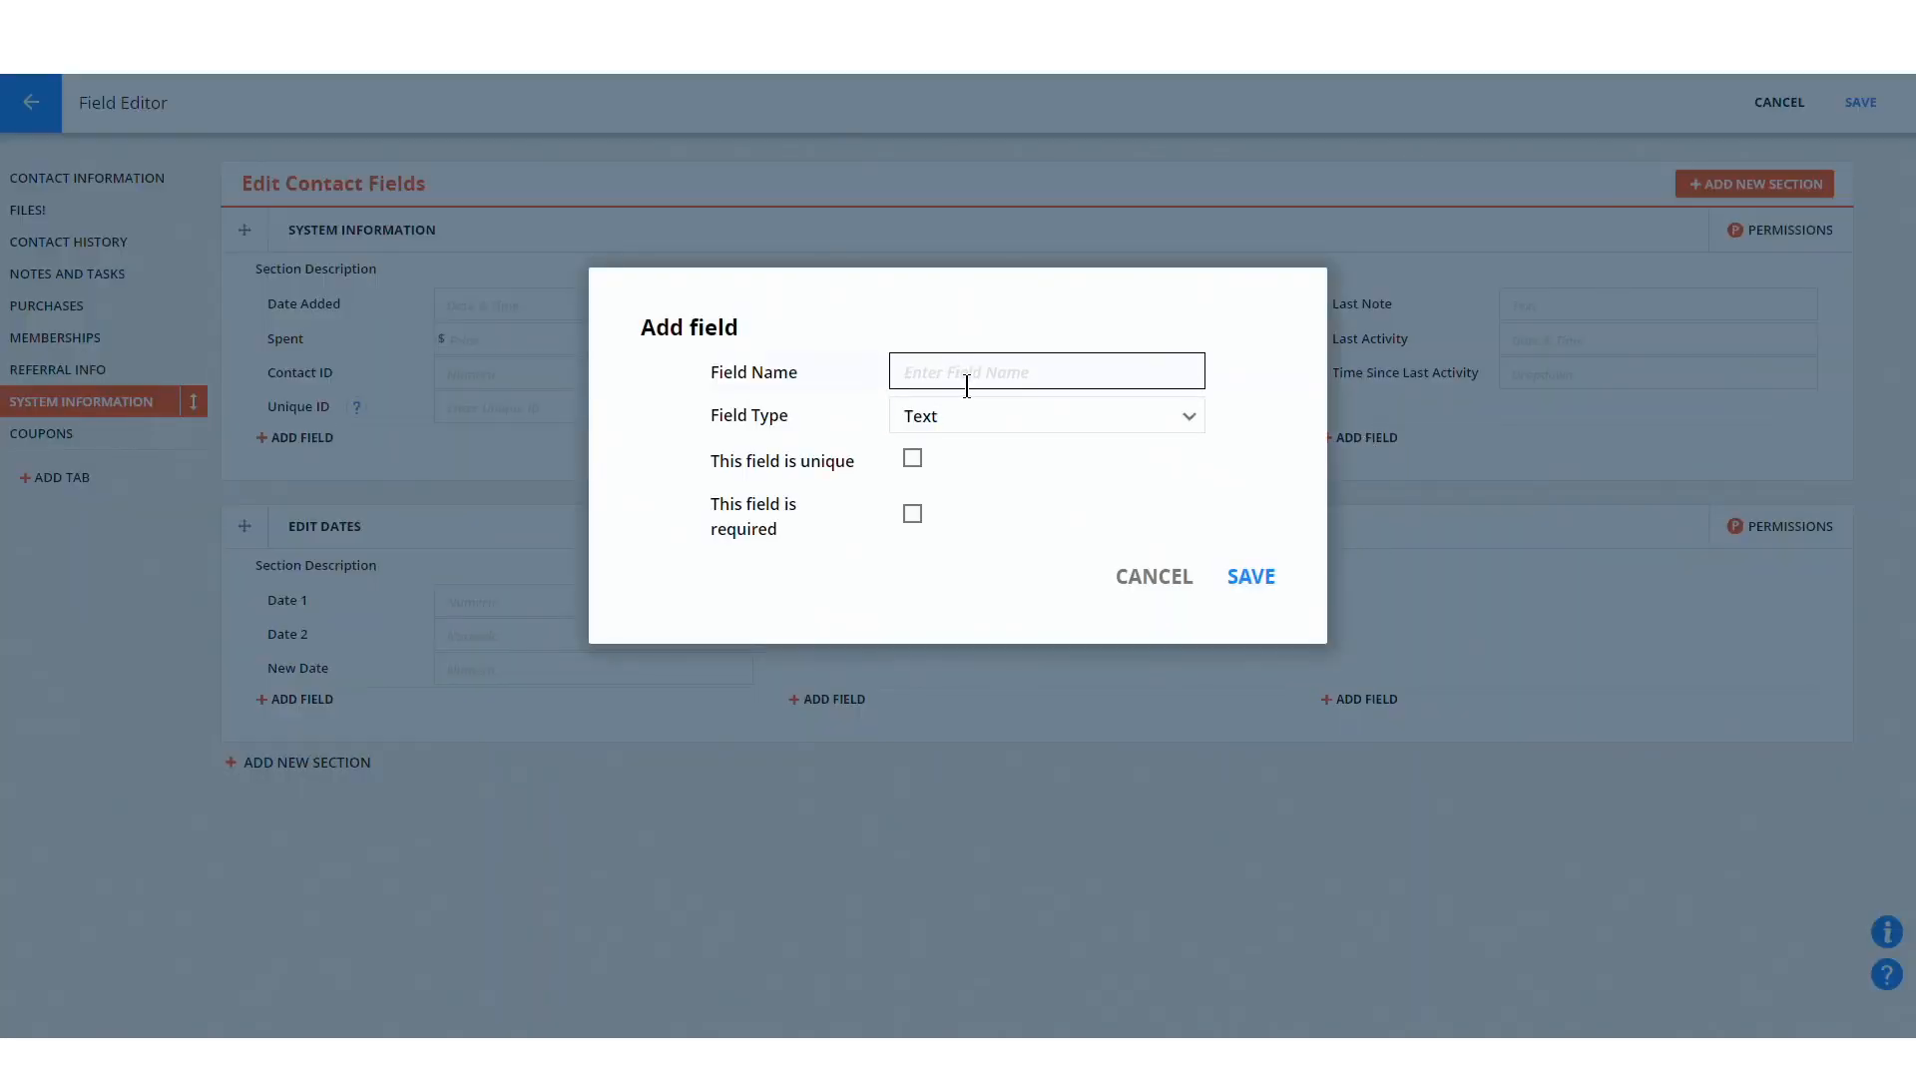
pyautogui.write('Tpdo')
pyautogui.click(964, 415)
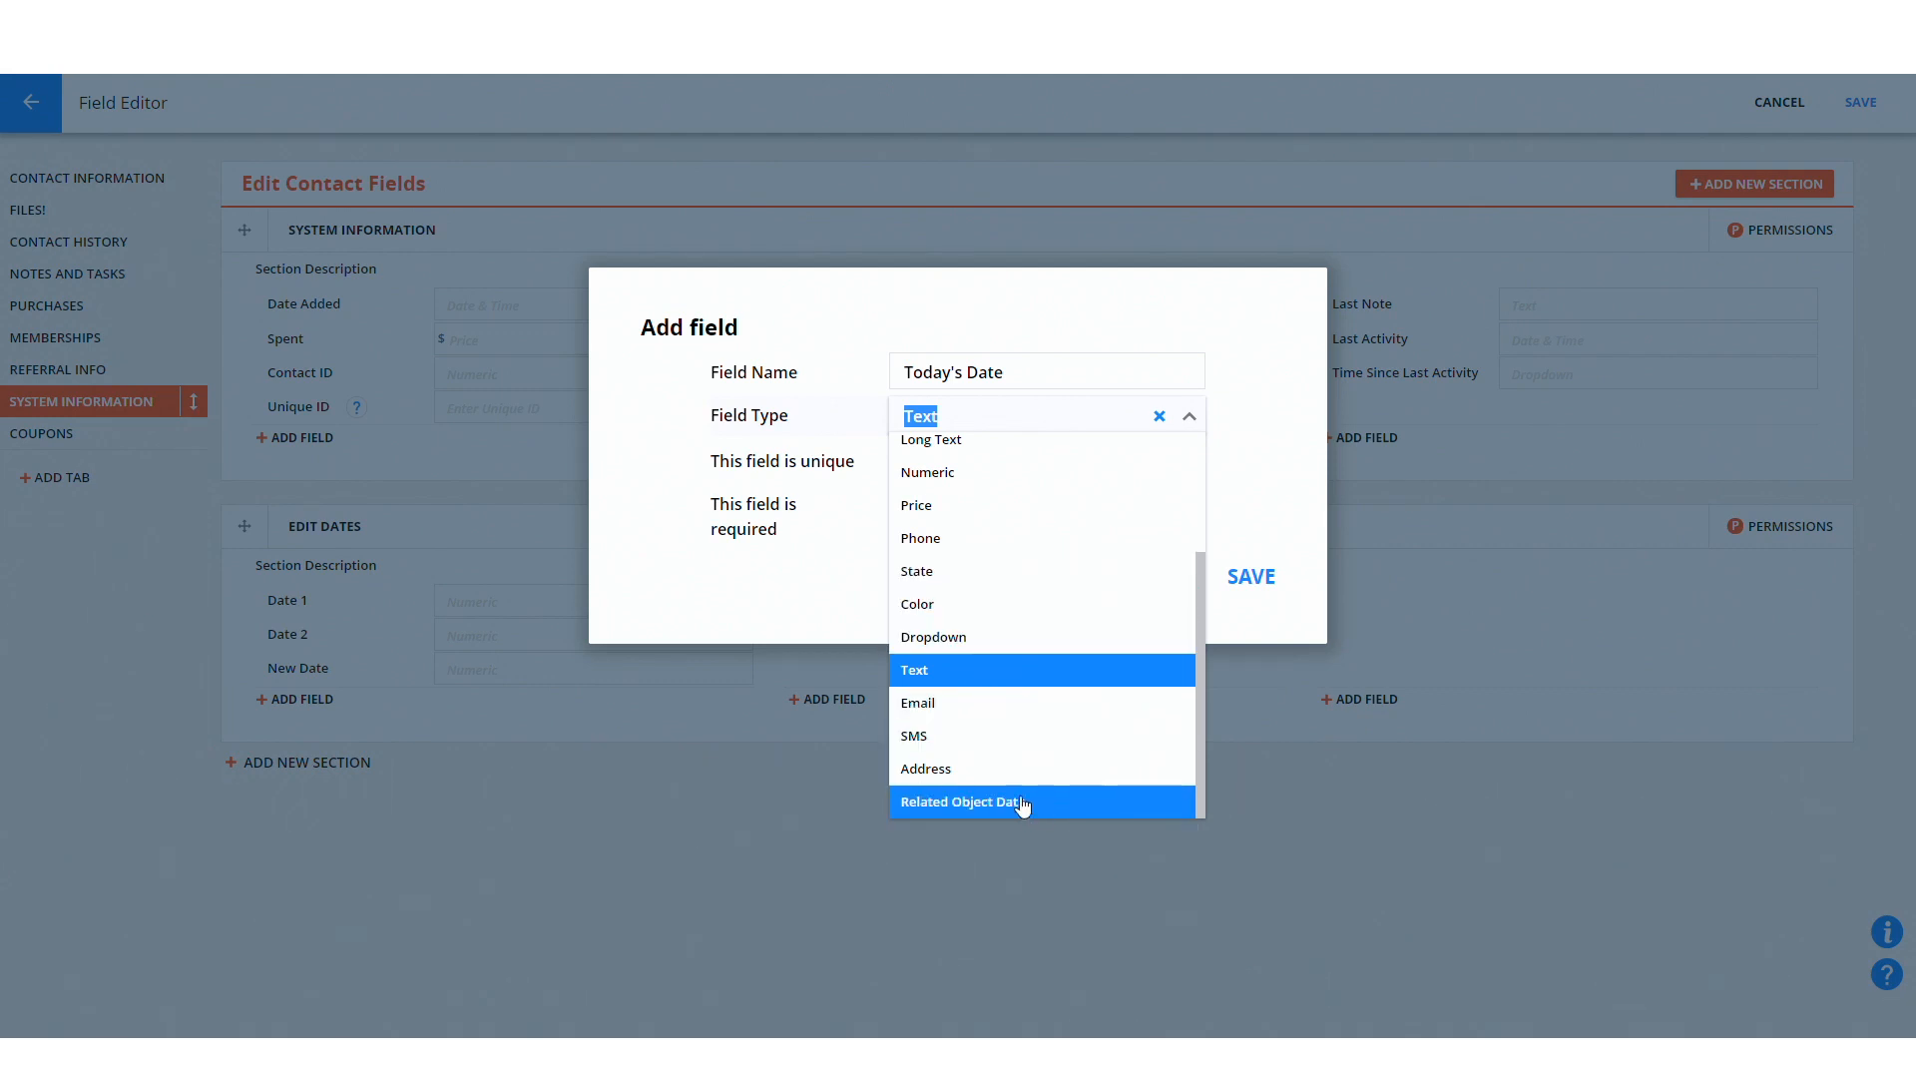
pyautogui.scroll(2, 1042, 679)
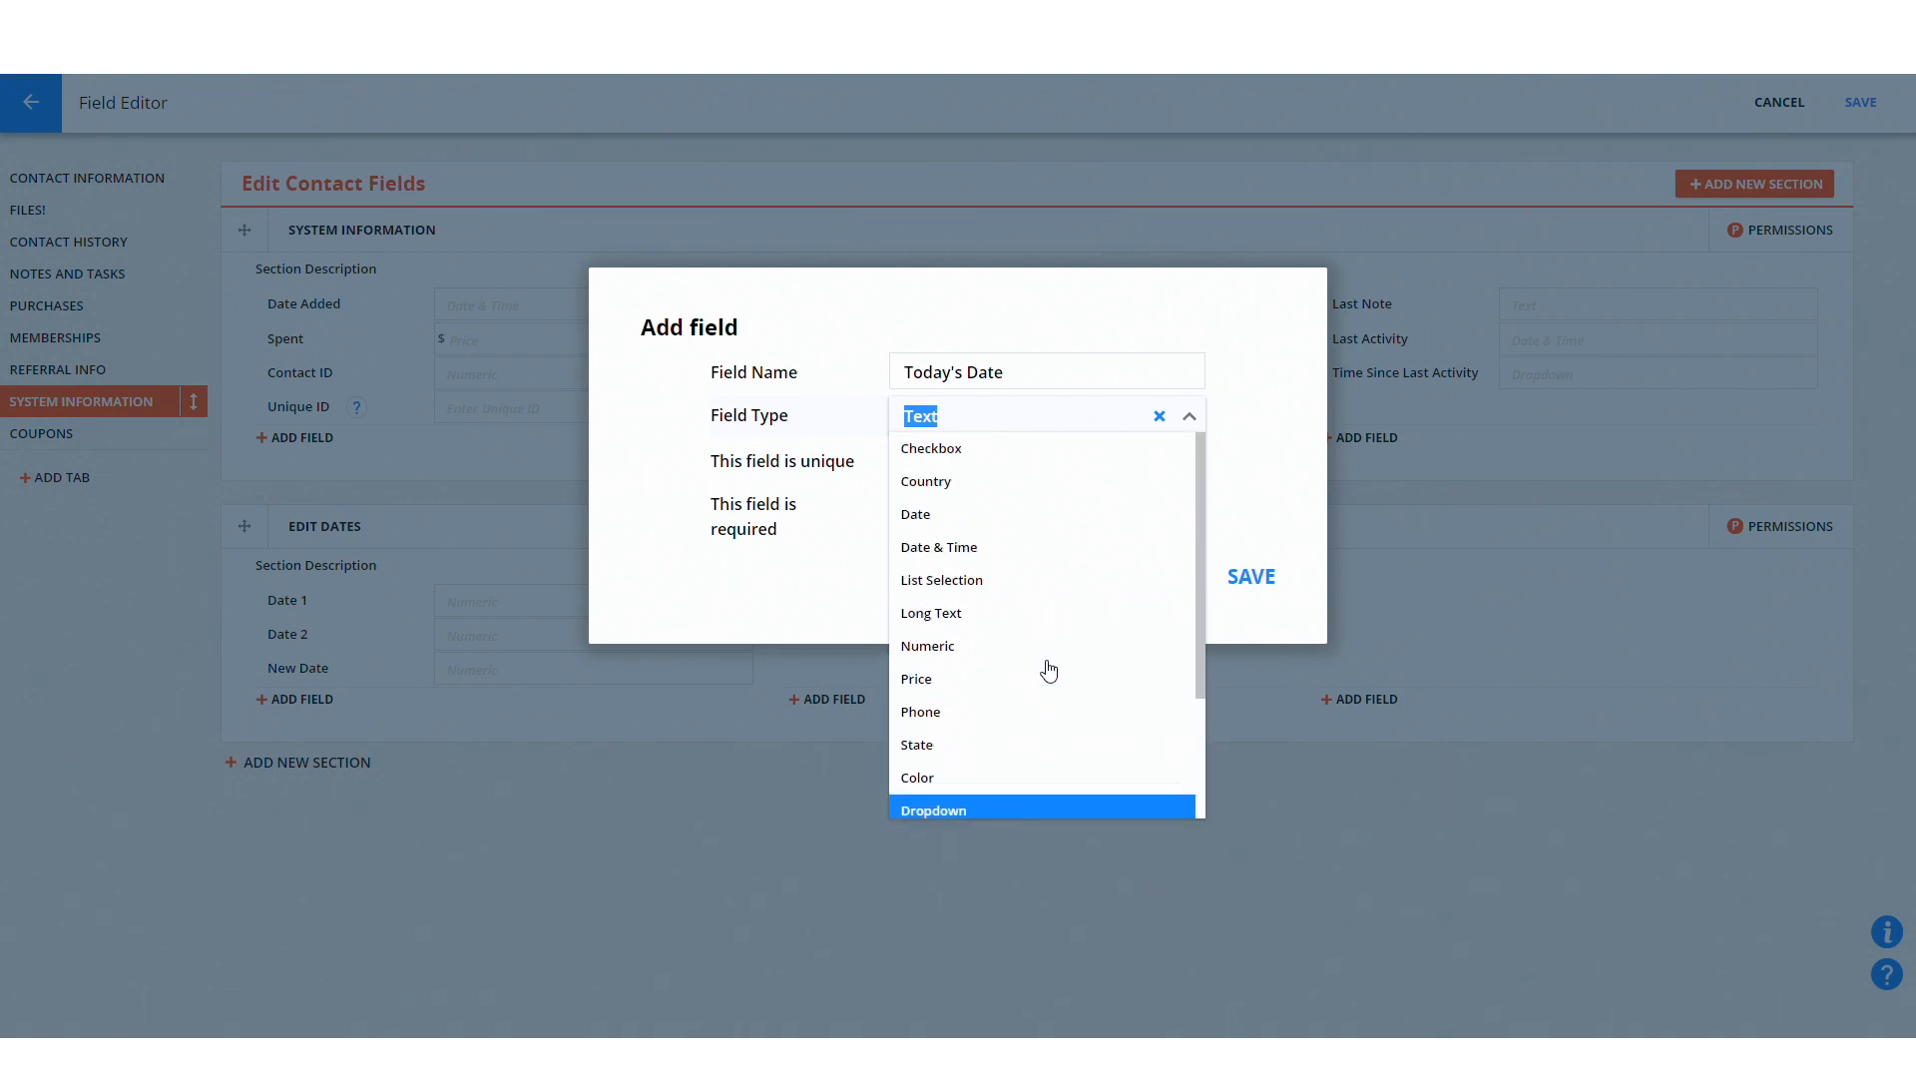
pyautogui.click(1012, 511)
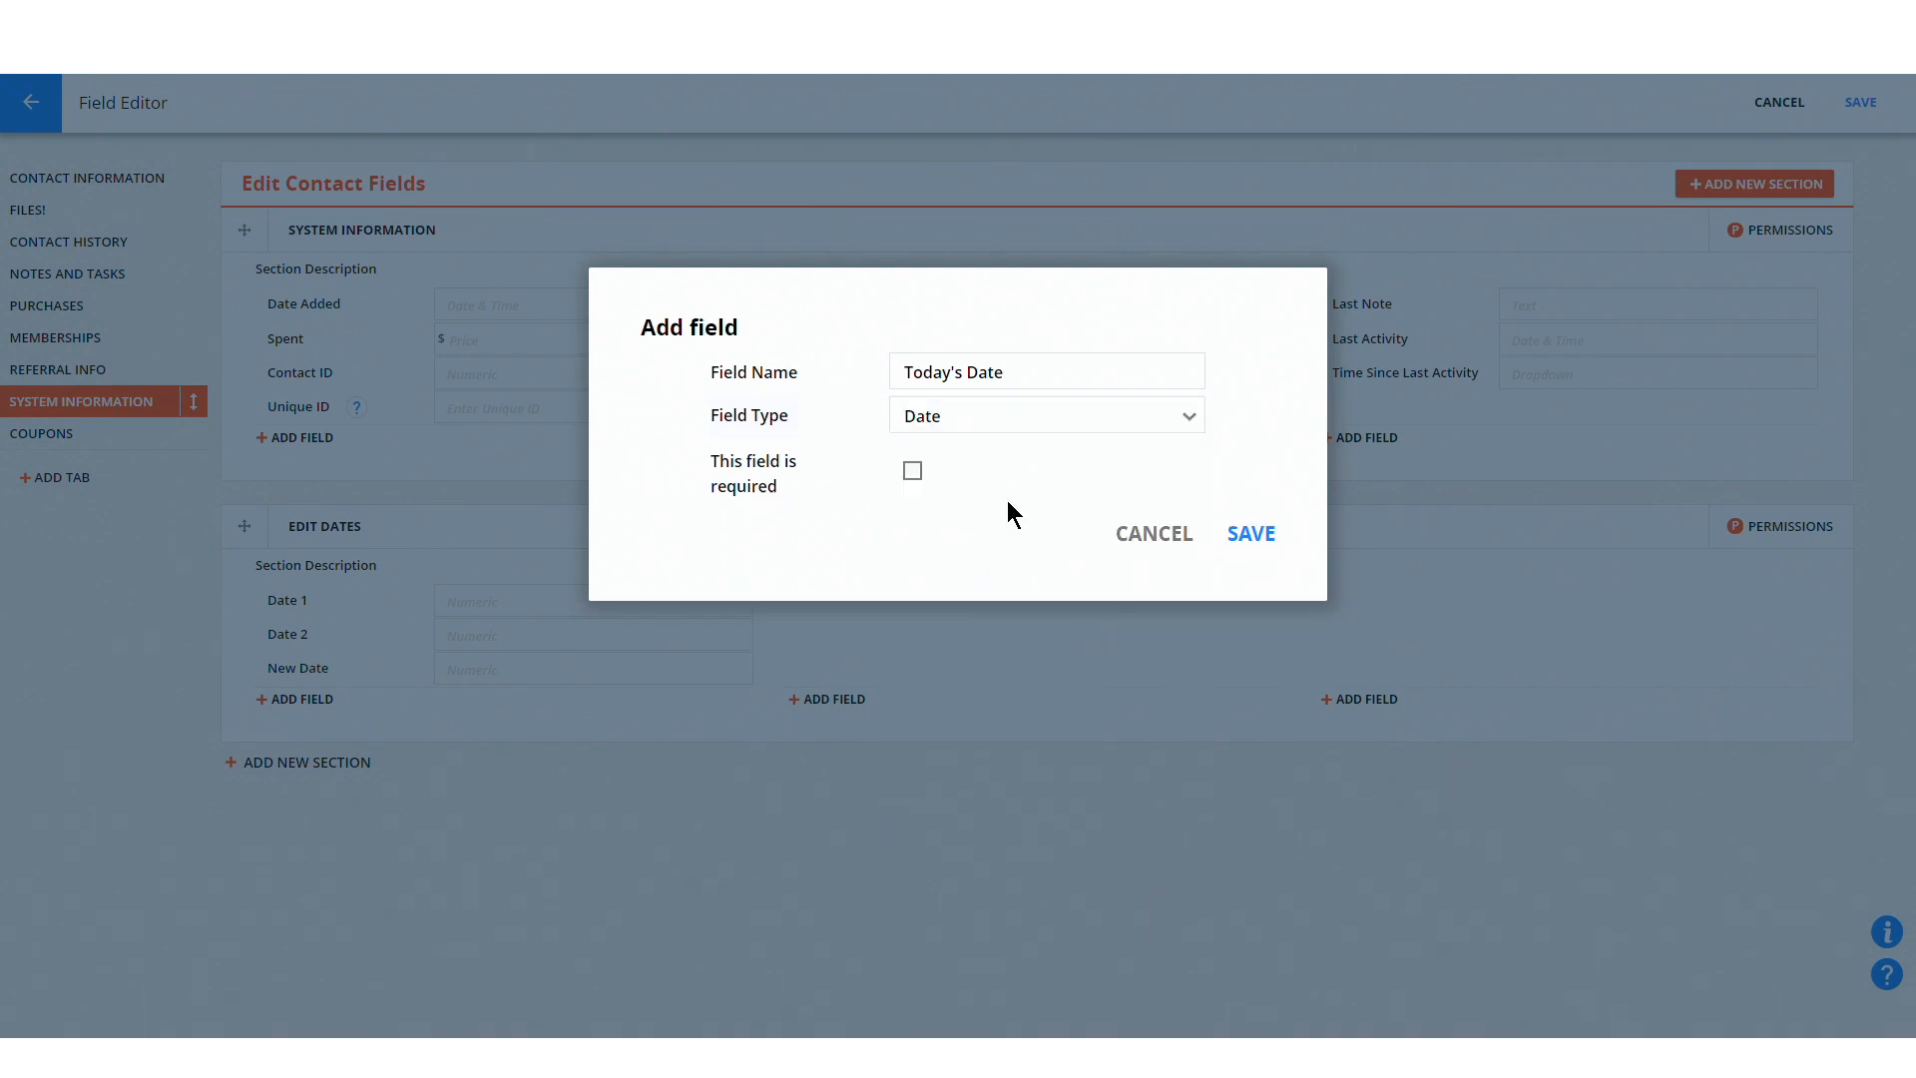
pyautogui.click(1259, 544)
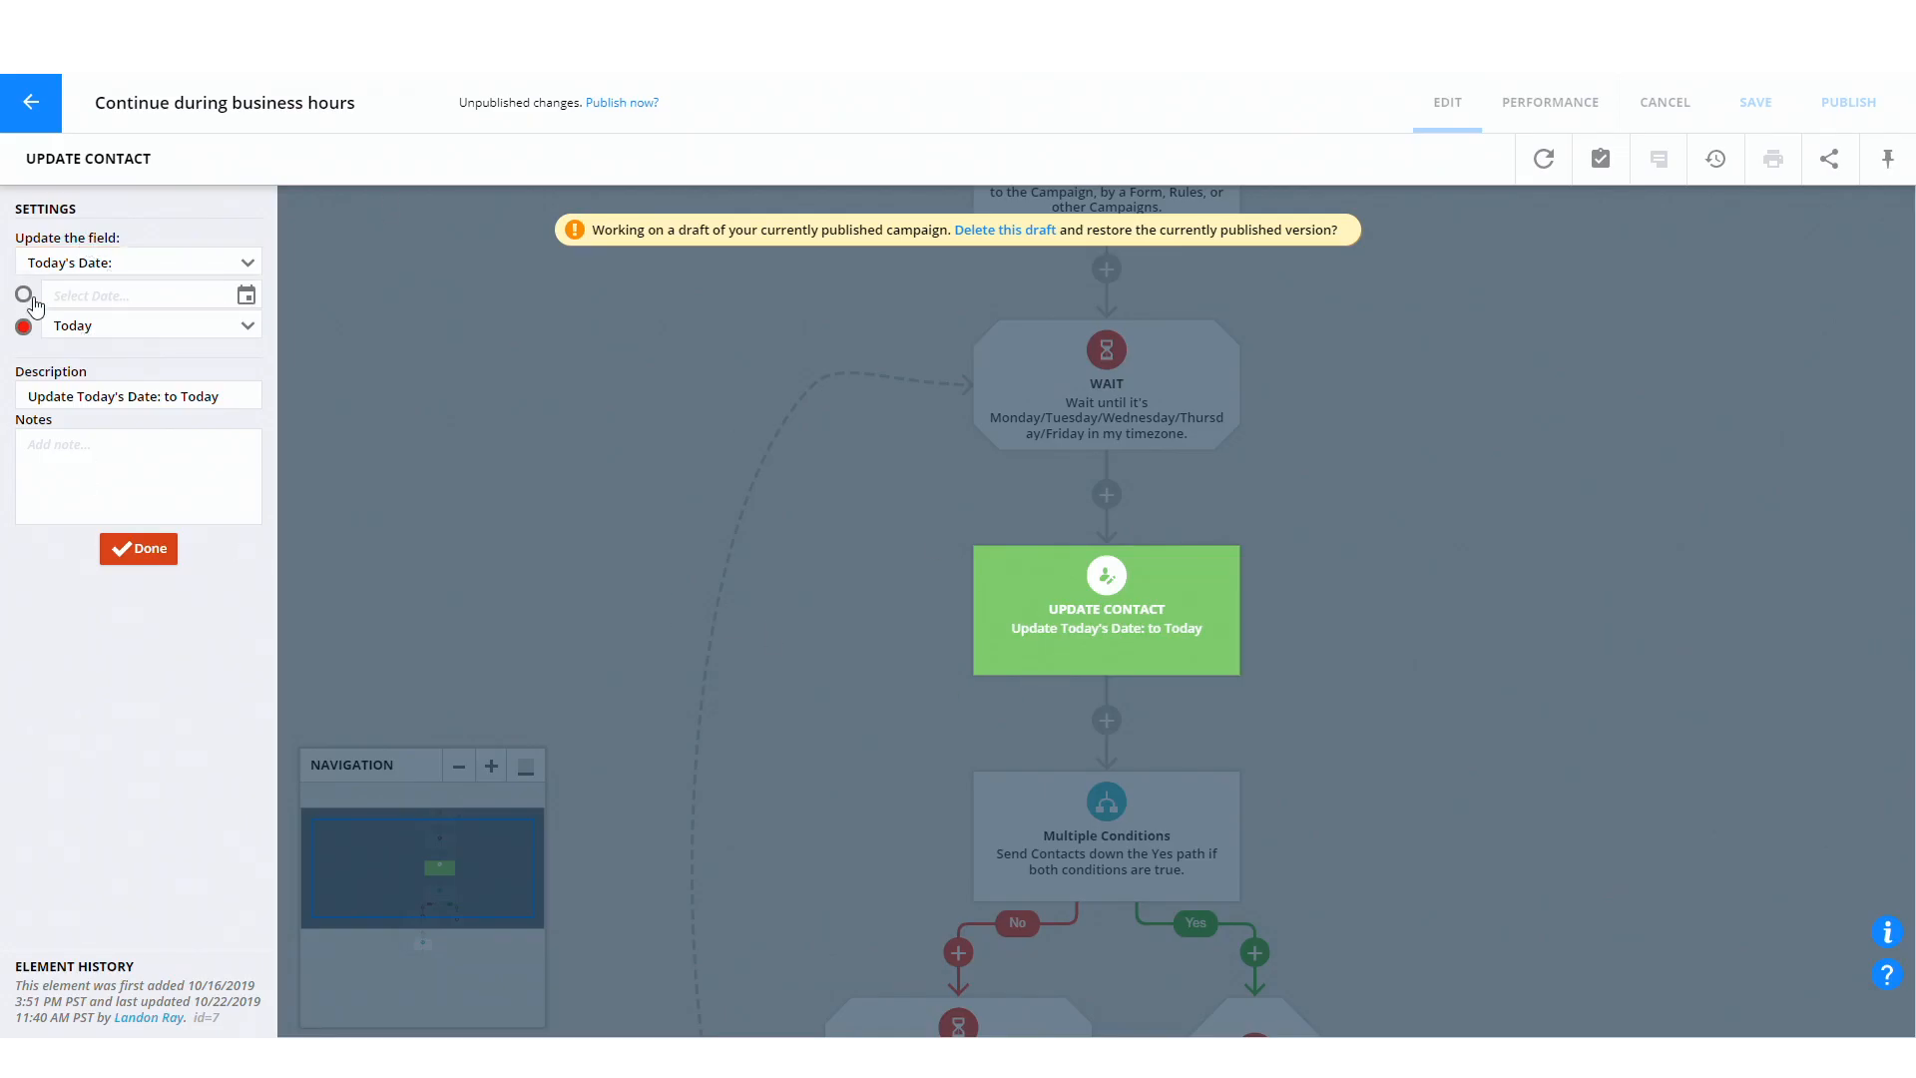
# Check which field the Update Contact element updates in the Continue during business hours campaign
pyautogui.click(818, 586)
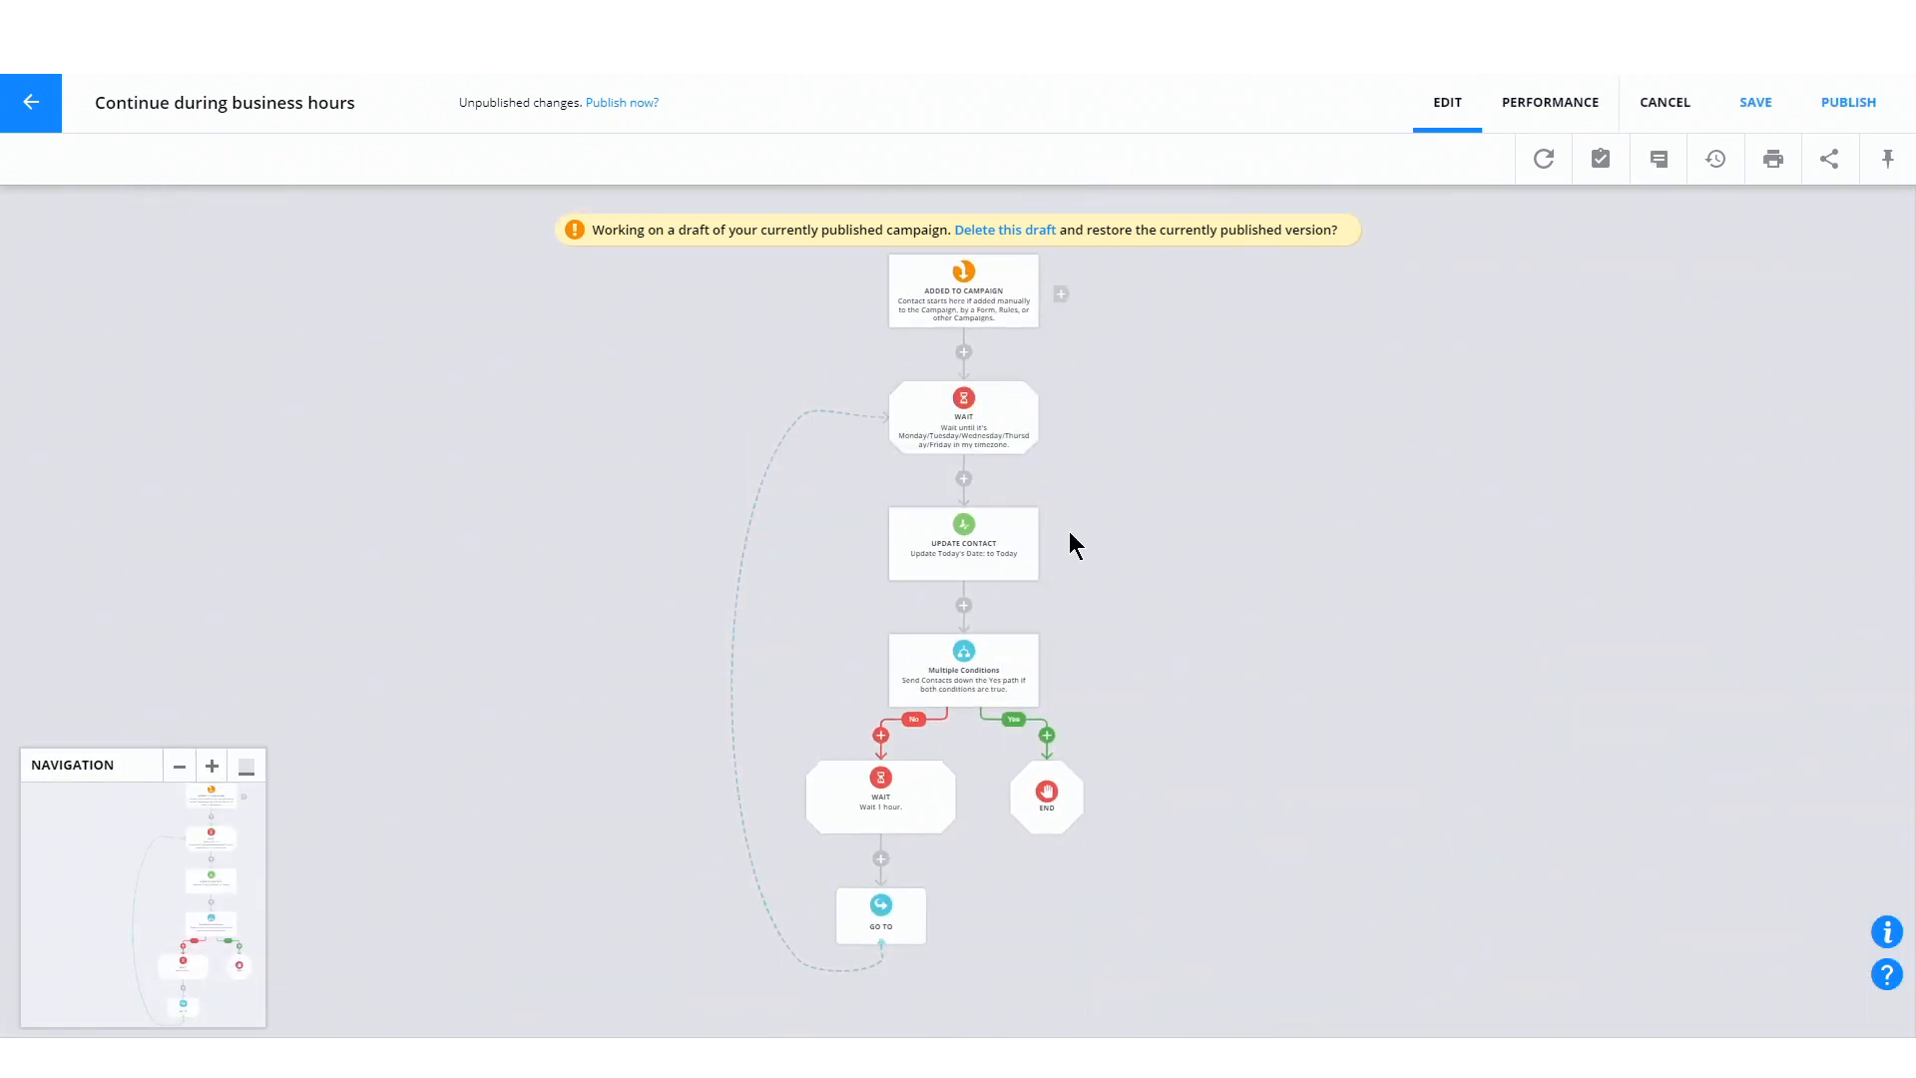
pyautogui.click(981, 563)
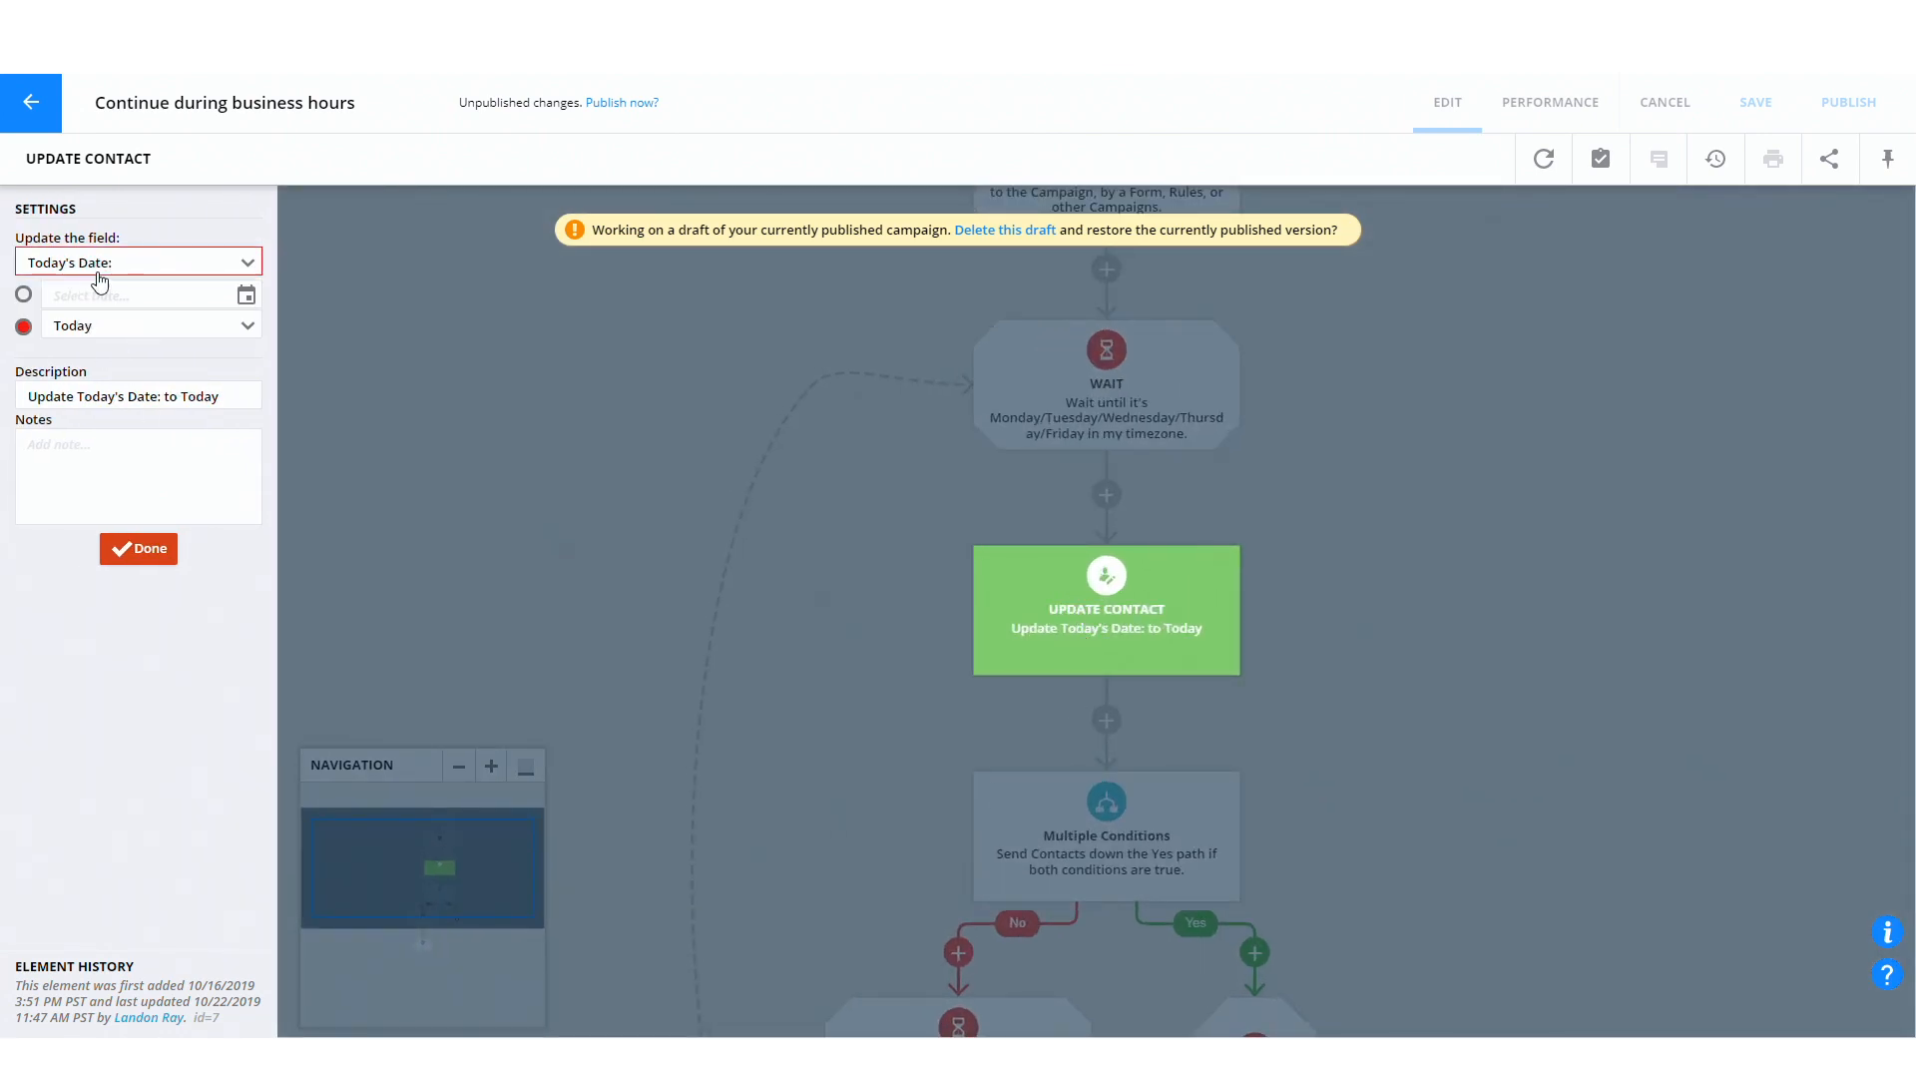
pyautogui.click(128, 262)
pyautogui.click(121, 266)
pyautogui.click(258, 231)
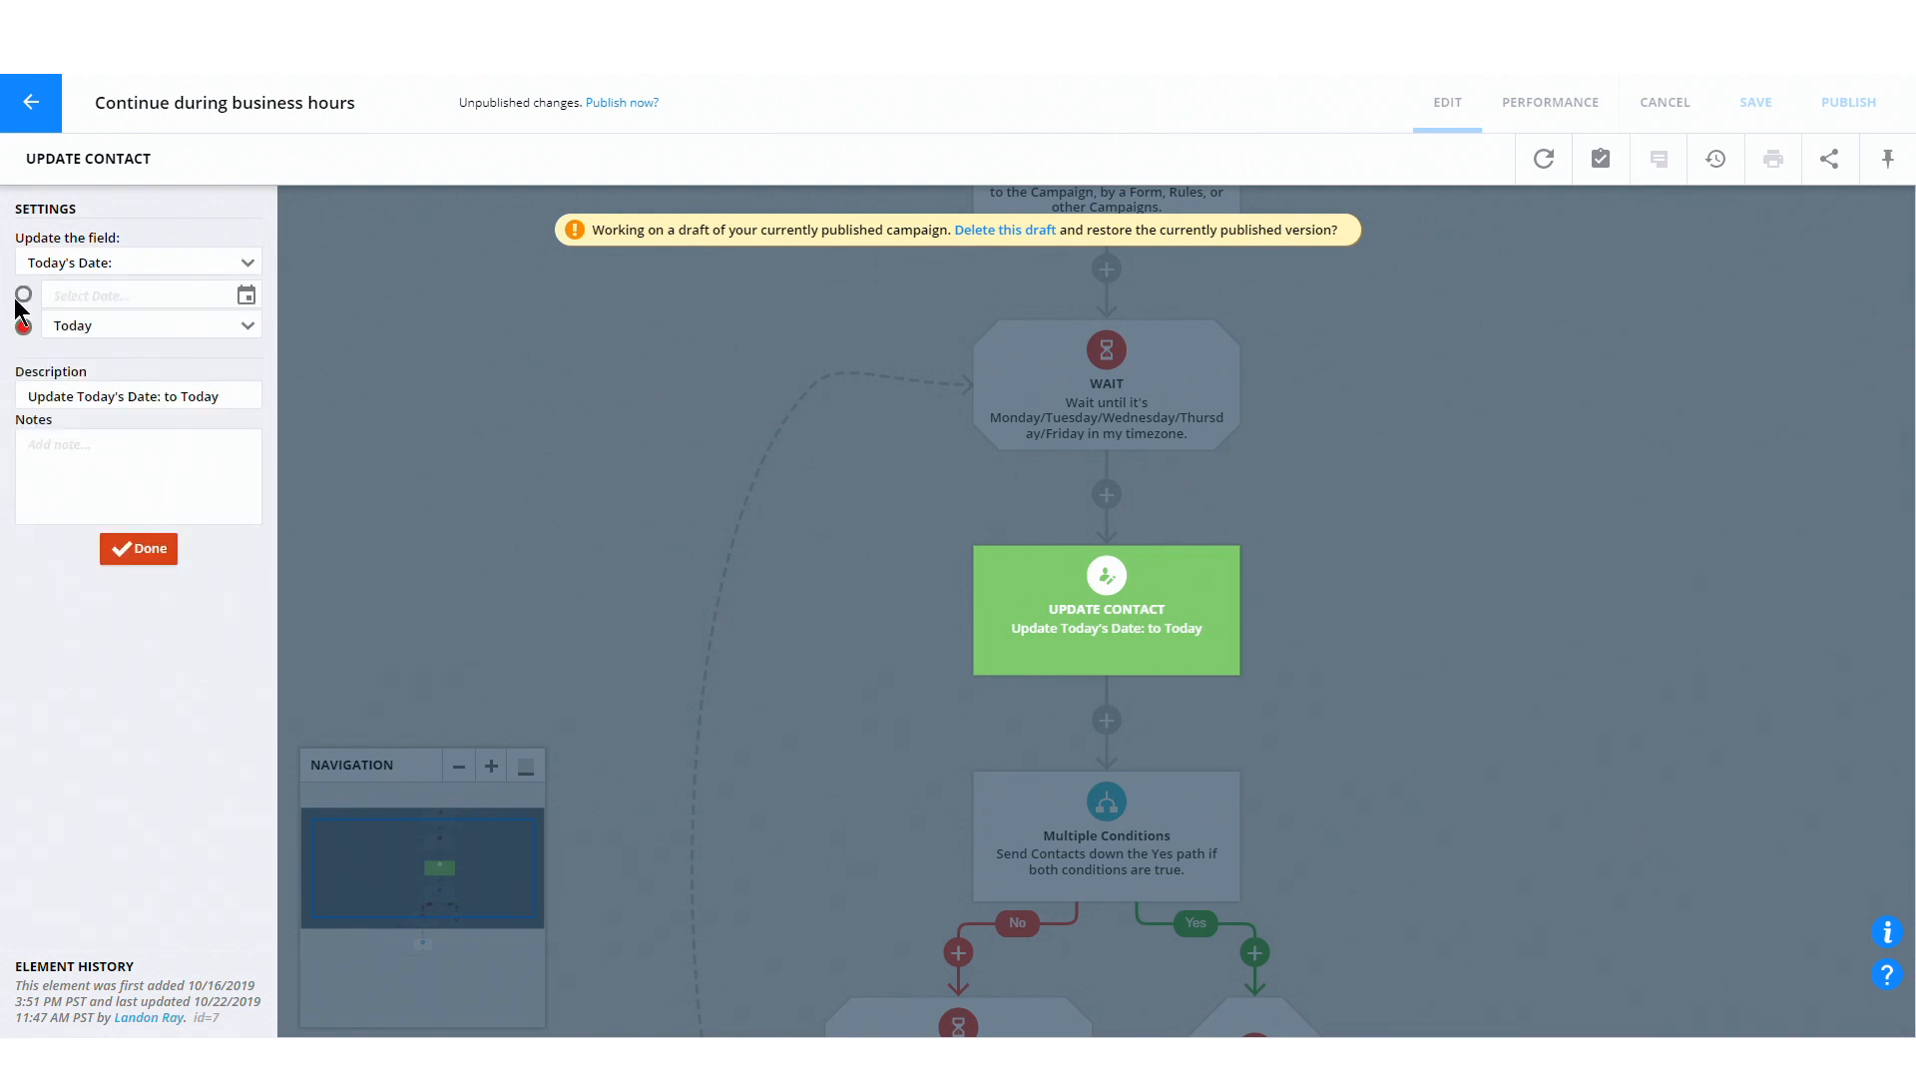
# Set the Update Contact element to fill Today's Date: with the relative date Today and finish editing it
pyautogui.doubleClick(21, 299)
pyautogui.click(21, 297)
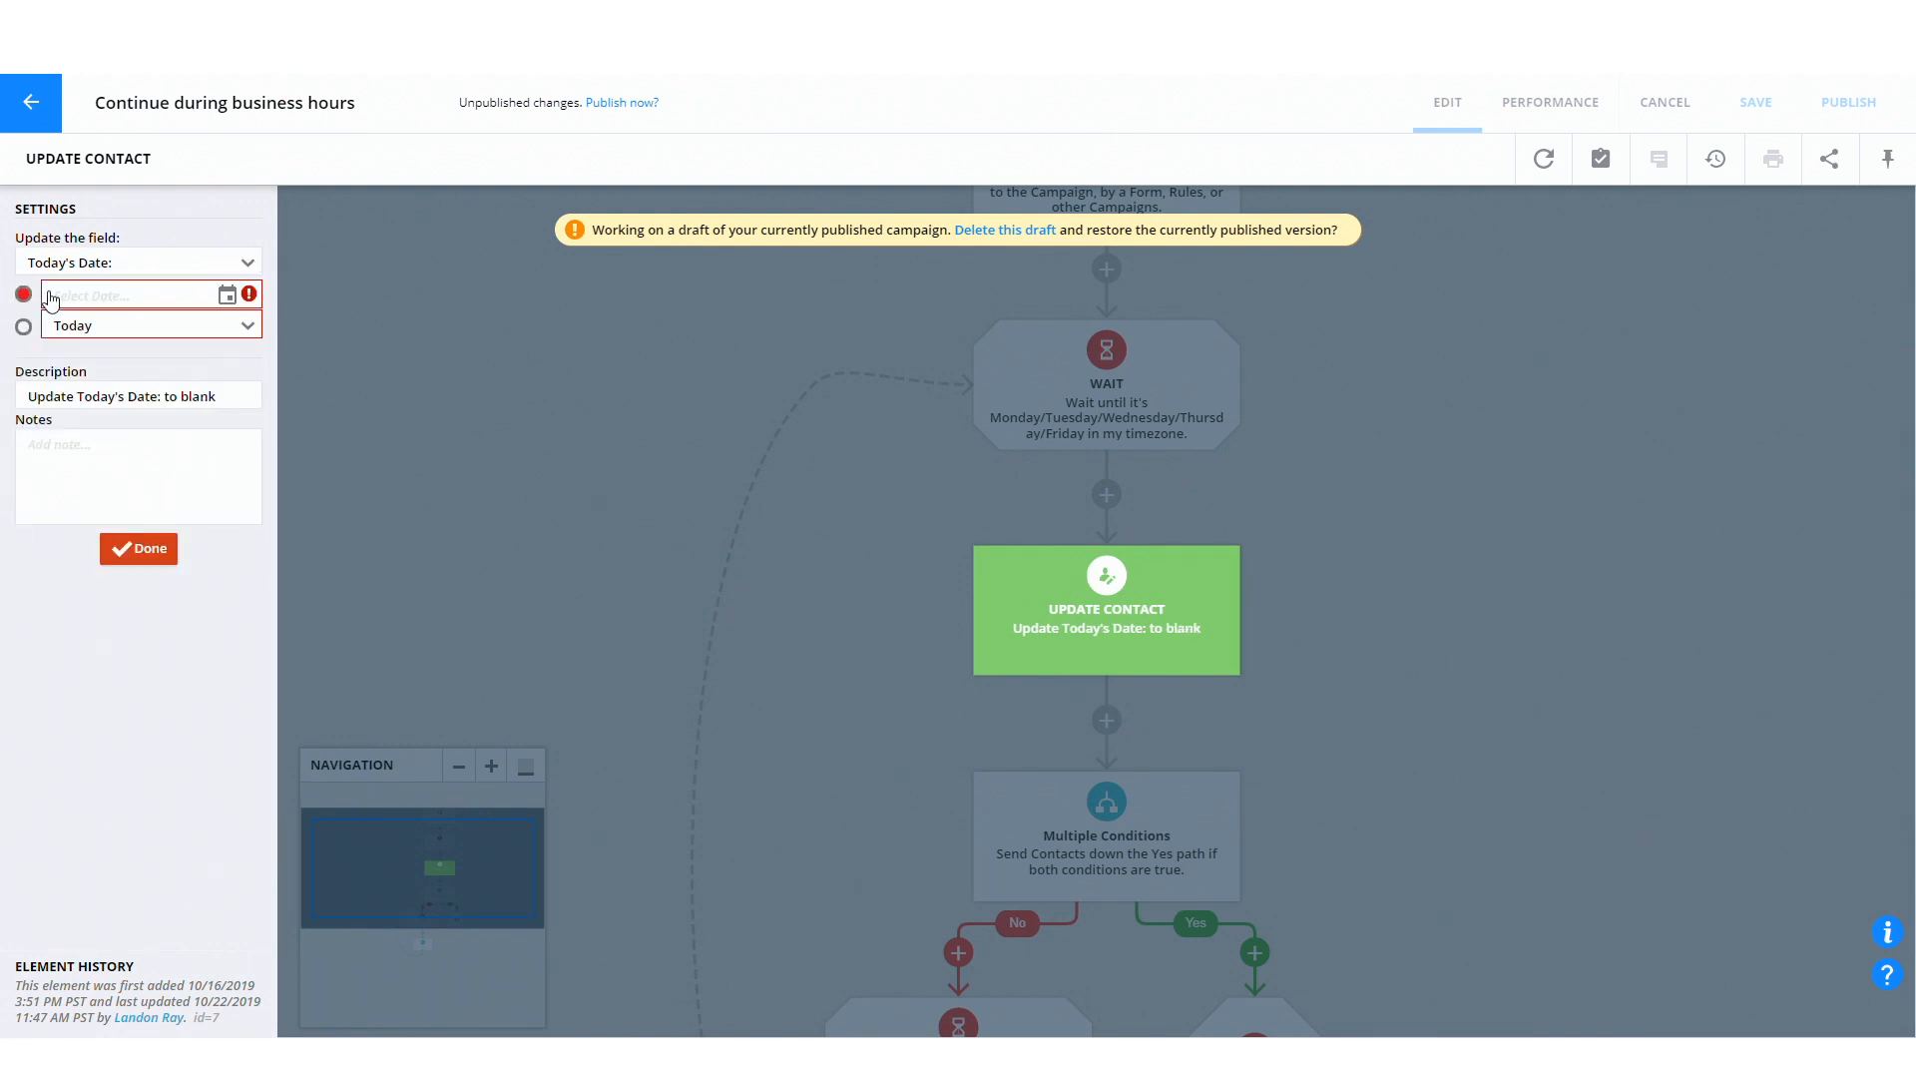
pyautogui.click(22, 327)
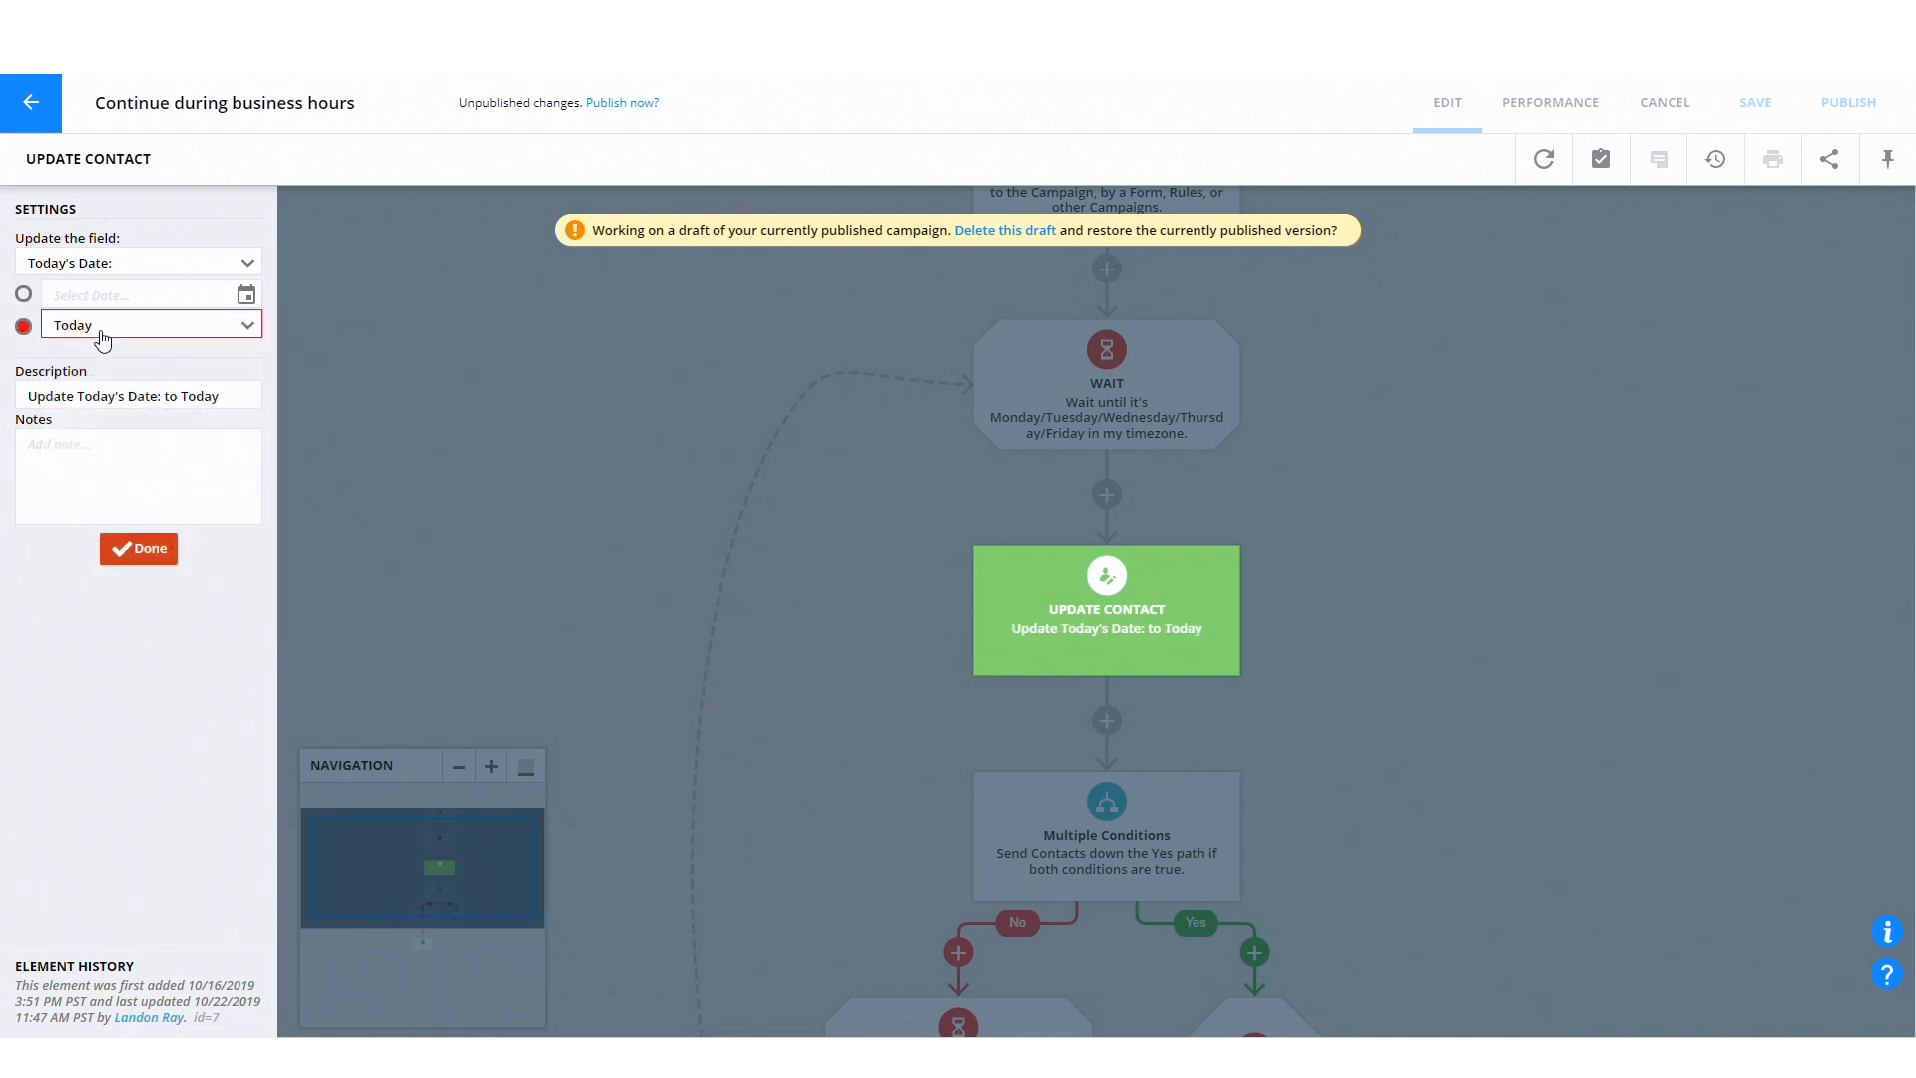
pyautogui.click(137, 339)
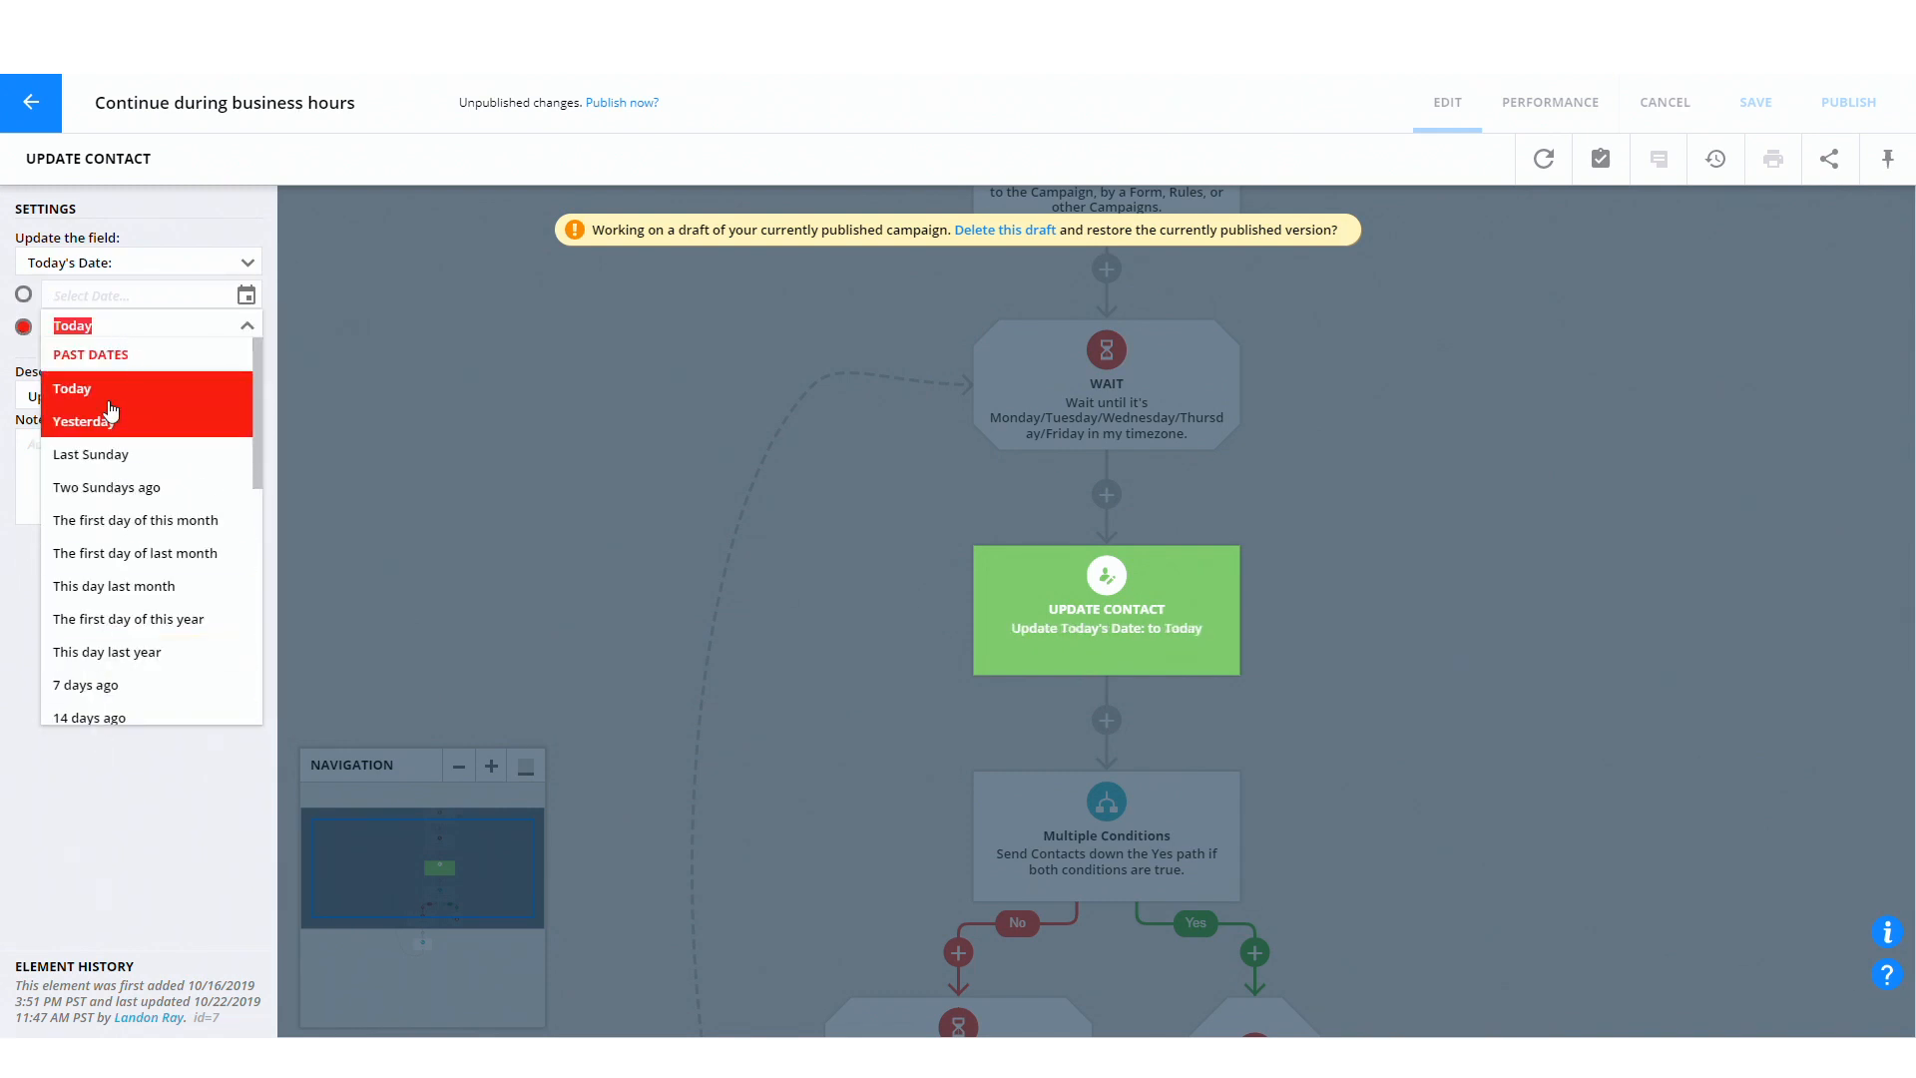
pyautogui.click(105, 389)
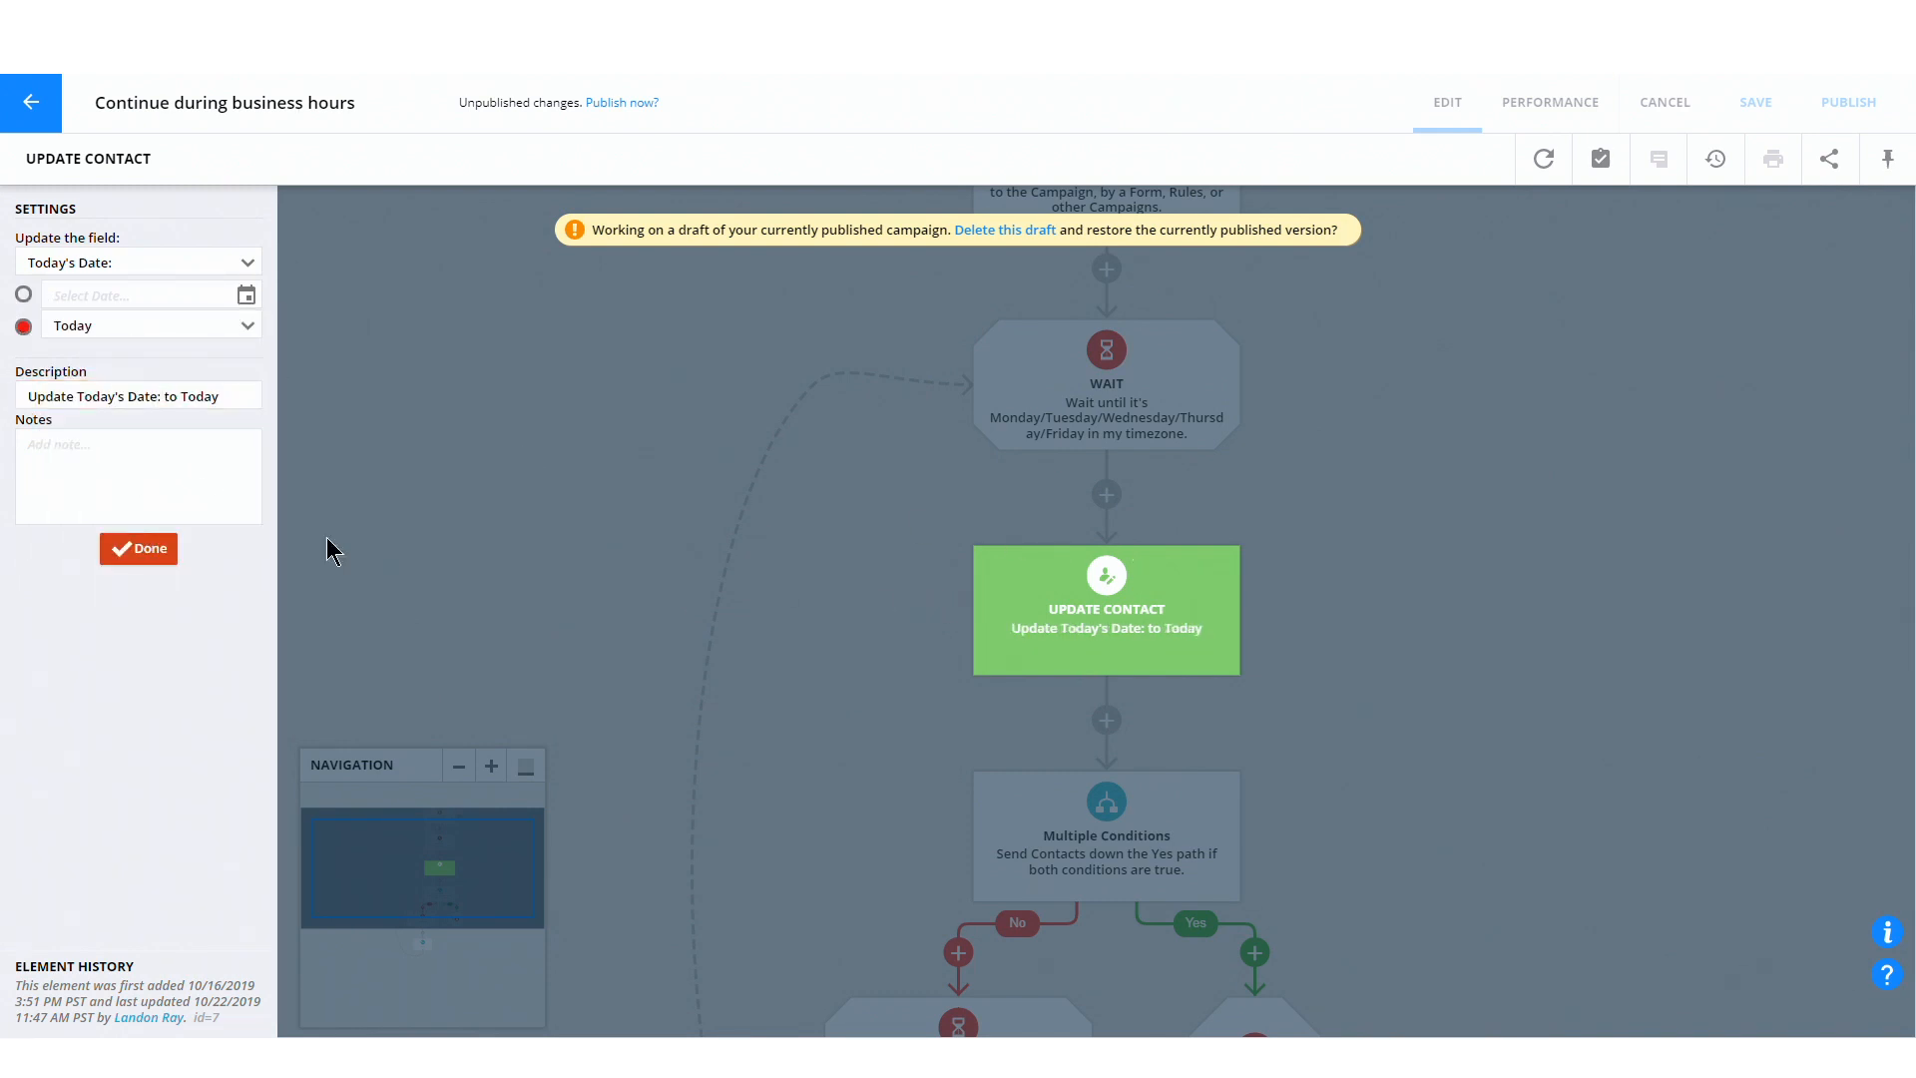
pyautogui.click(138, 547)
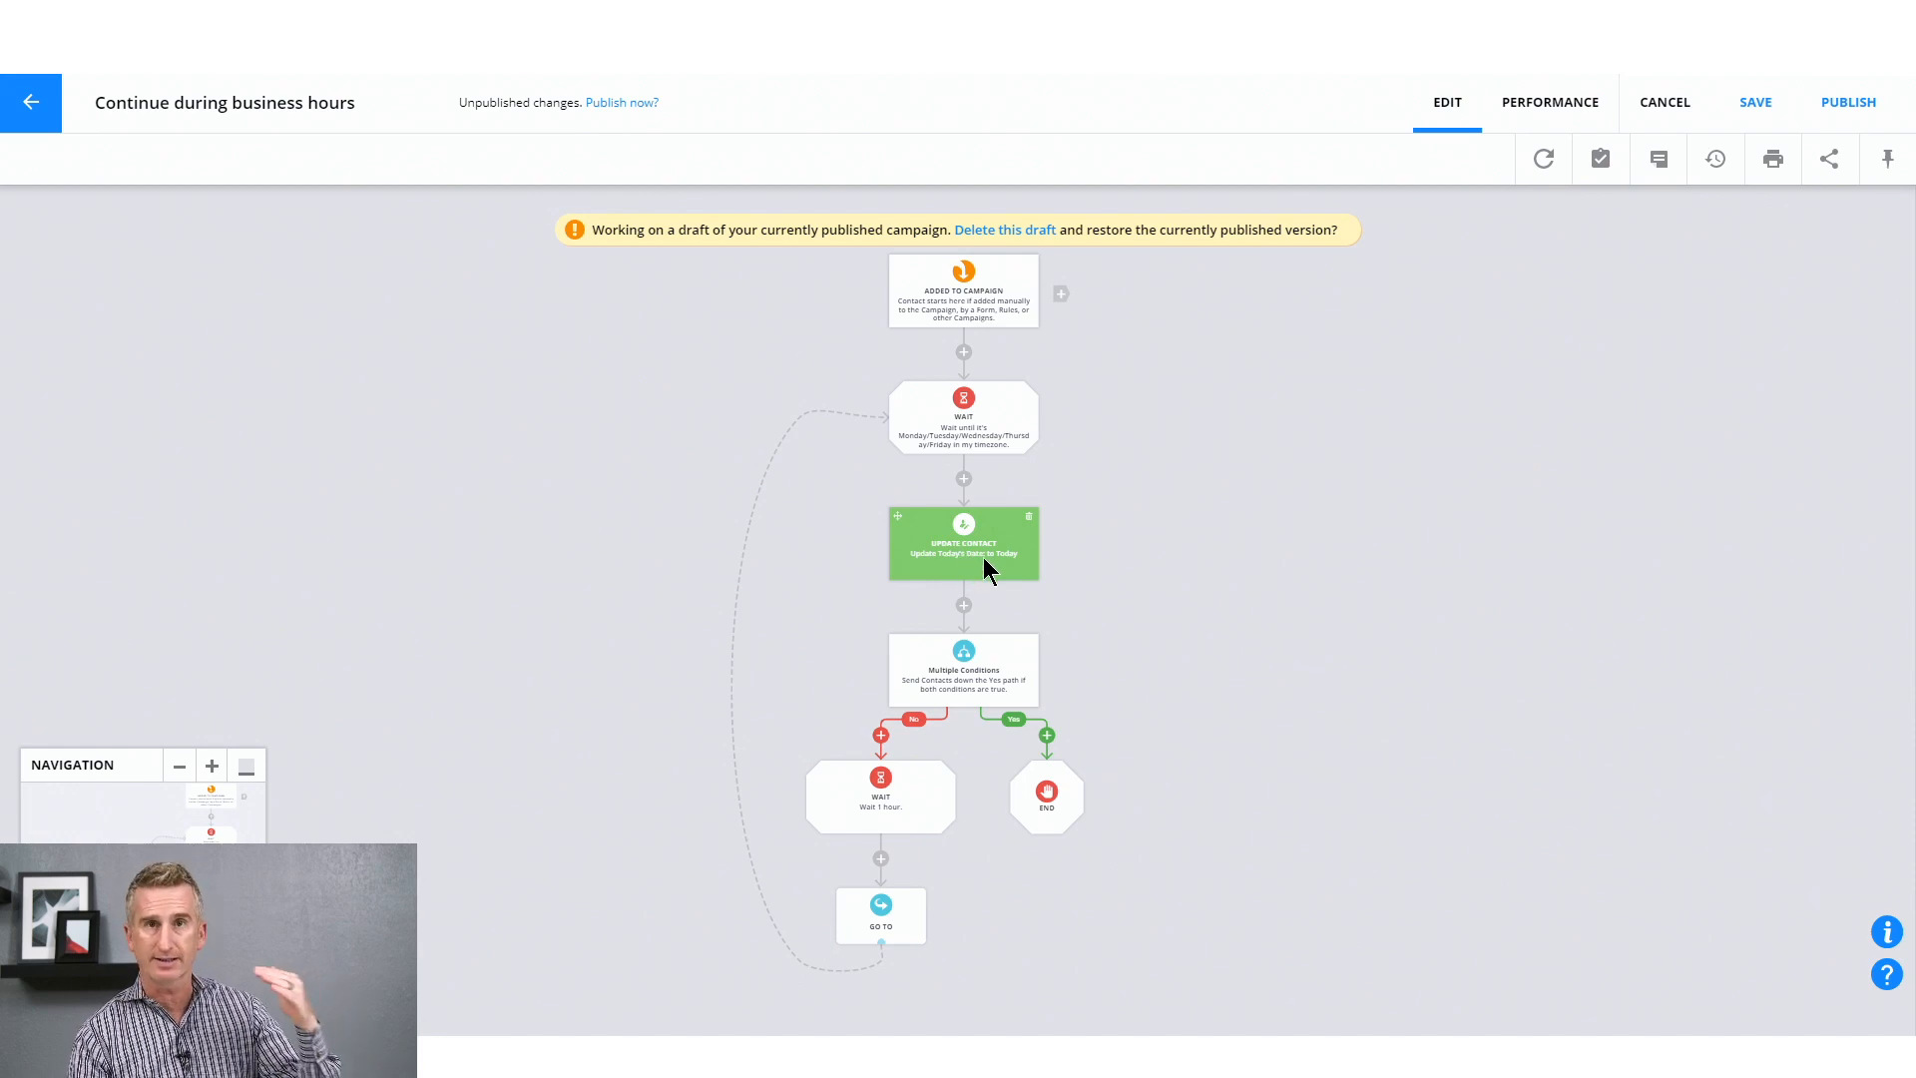
# Review the After and Before time conditions of the Multiple Conditions element, and close them
pyautogui.click(966, 664)
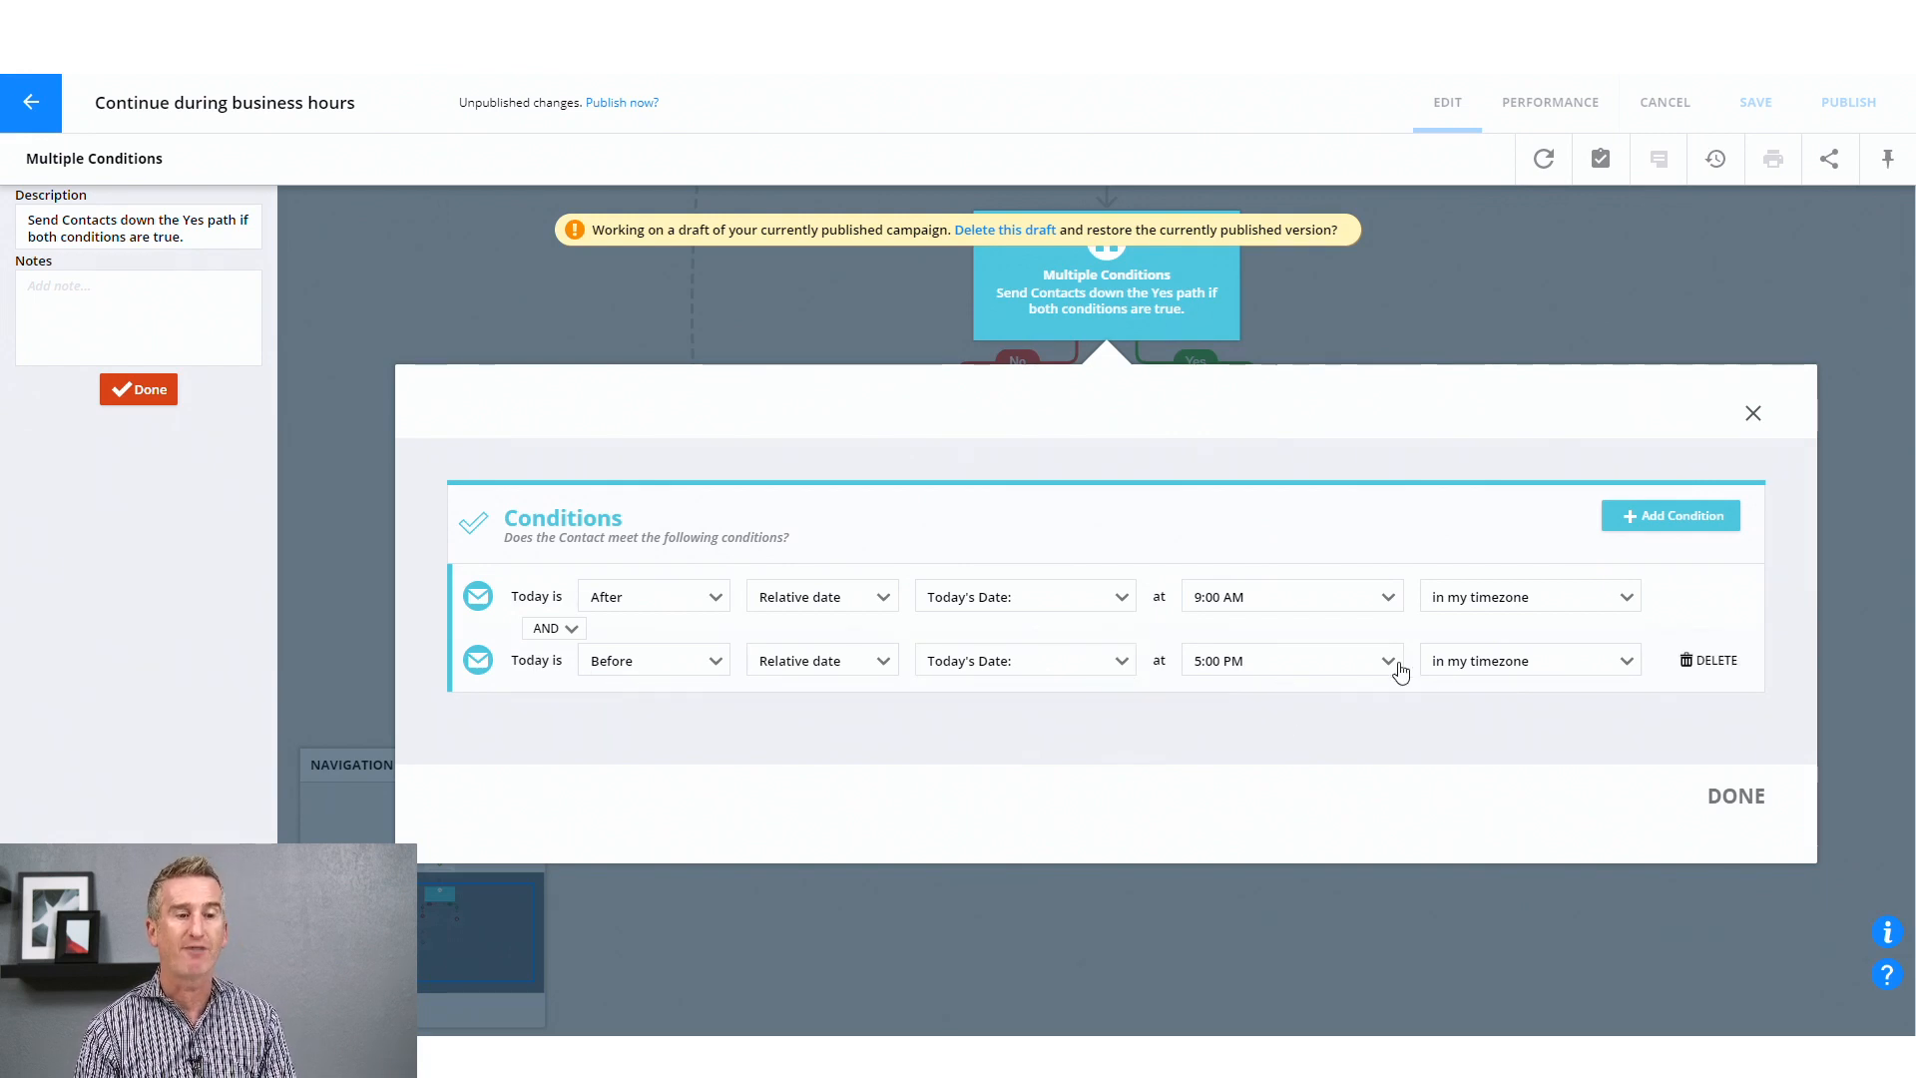
pyautogui.click(1710, 796)
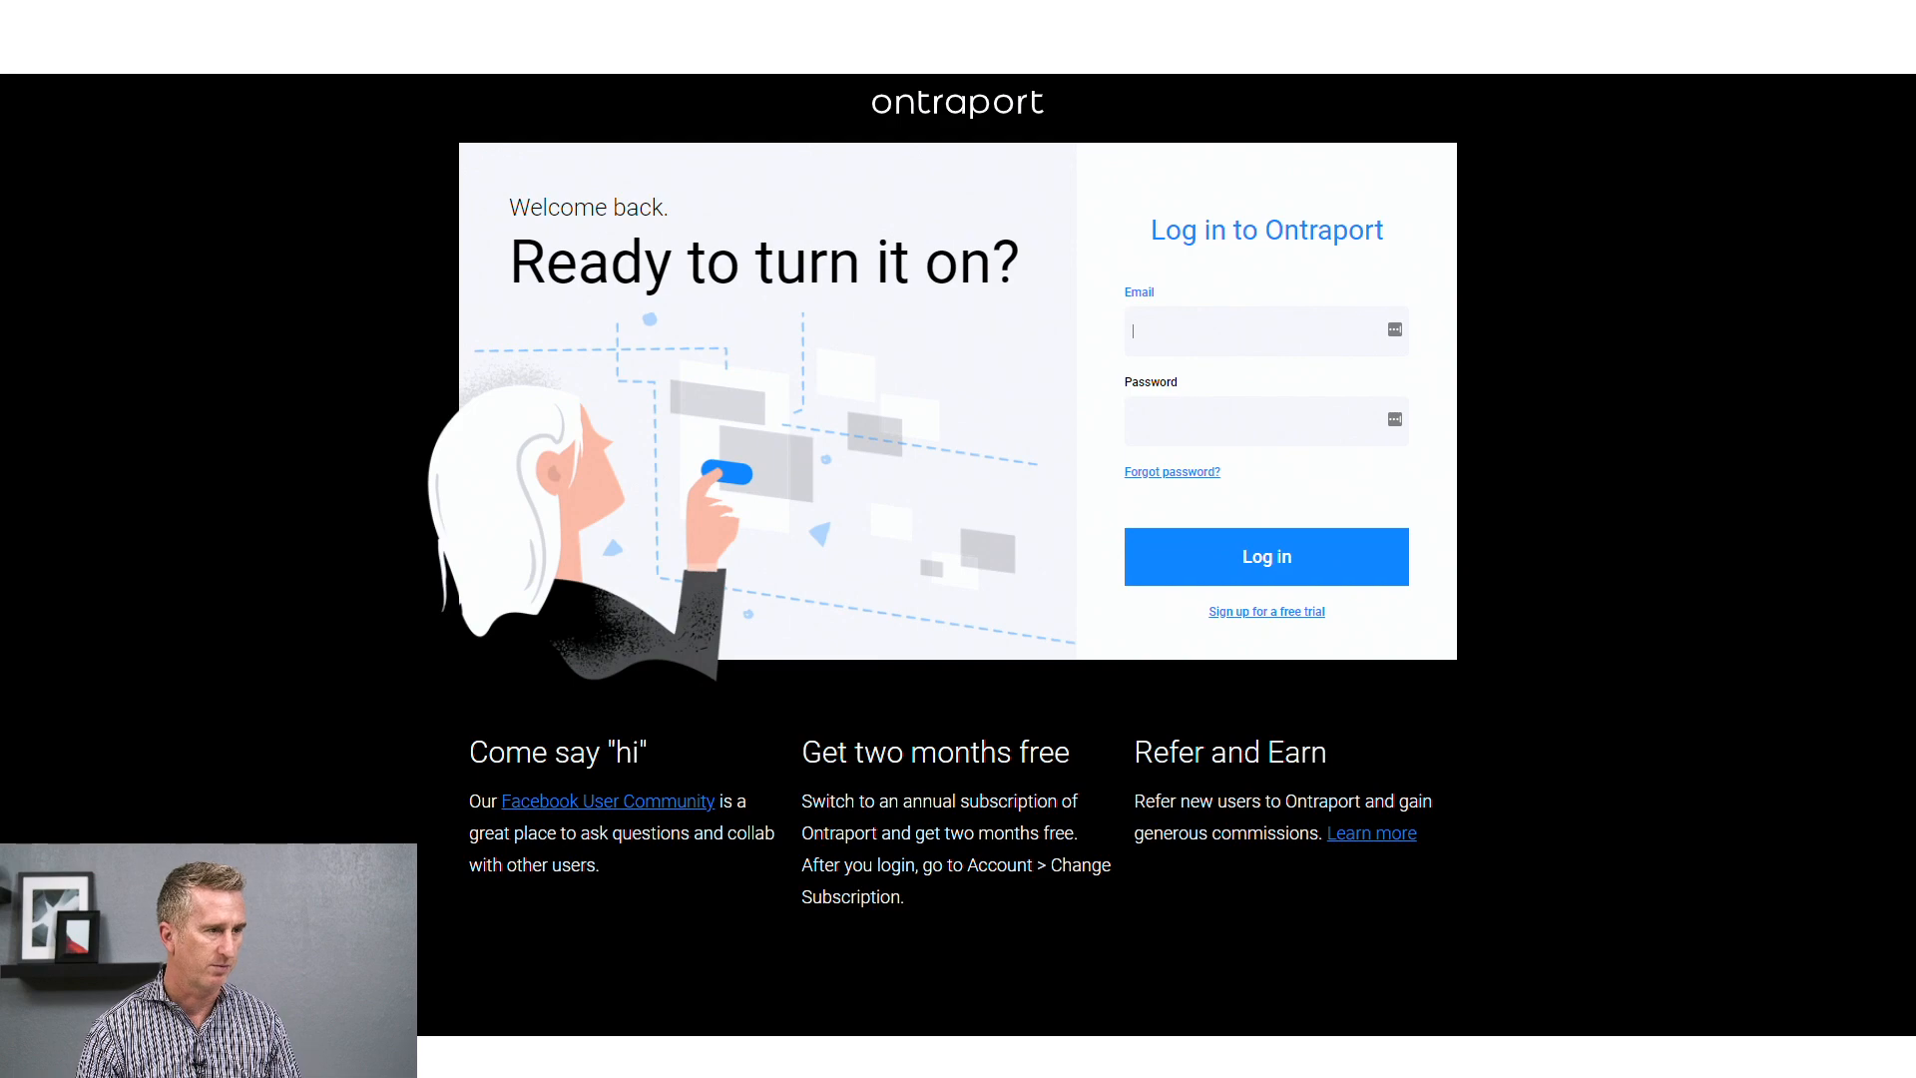
# Log in to Ontraport again with the account e-mail and password
pyautogui.click(1243, 353)
pyautogui.click(1215, 387)
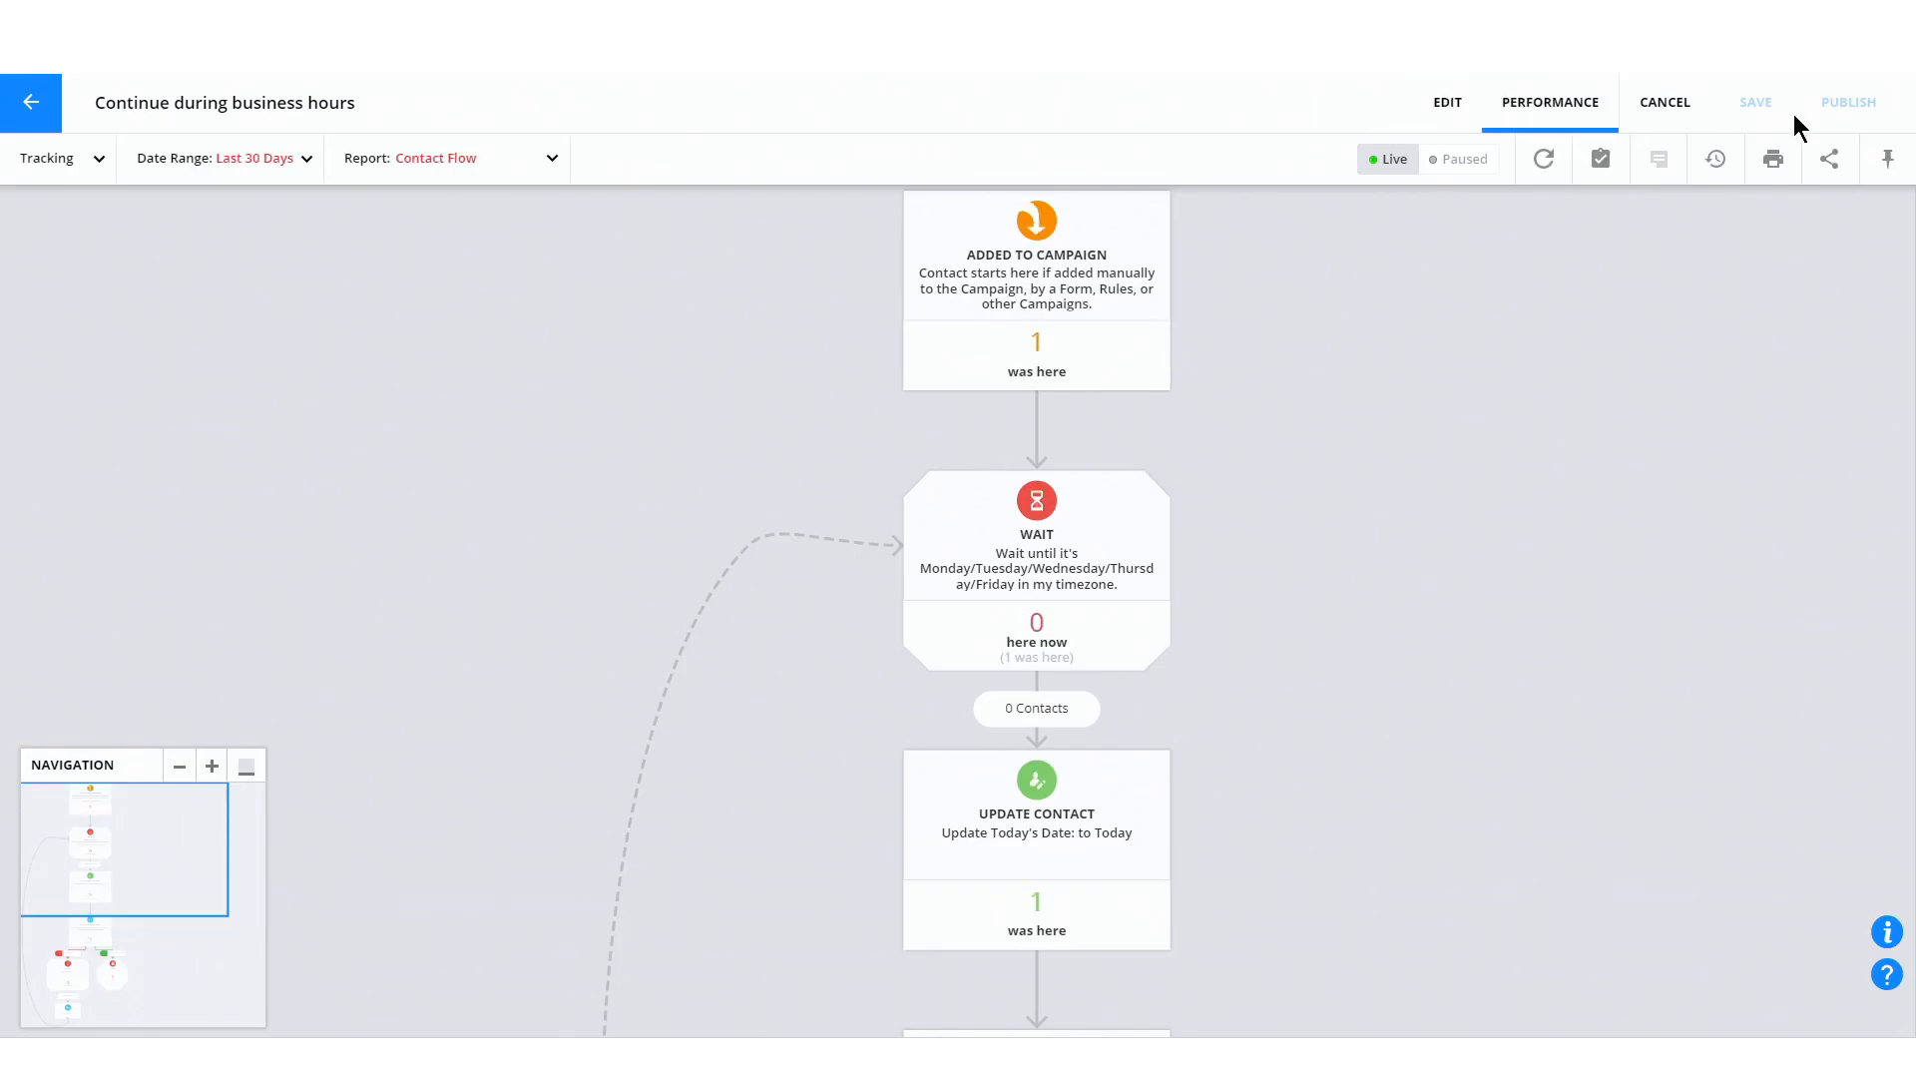
# Review the Contact Flow report along the Continue during business hours campaign map
pyautogui.scroll(-5, 1122, 521)
pyautogui.scroll(3, 1122, 521)
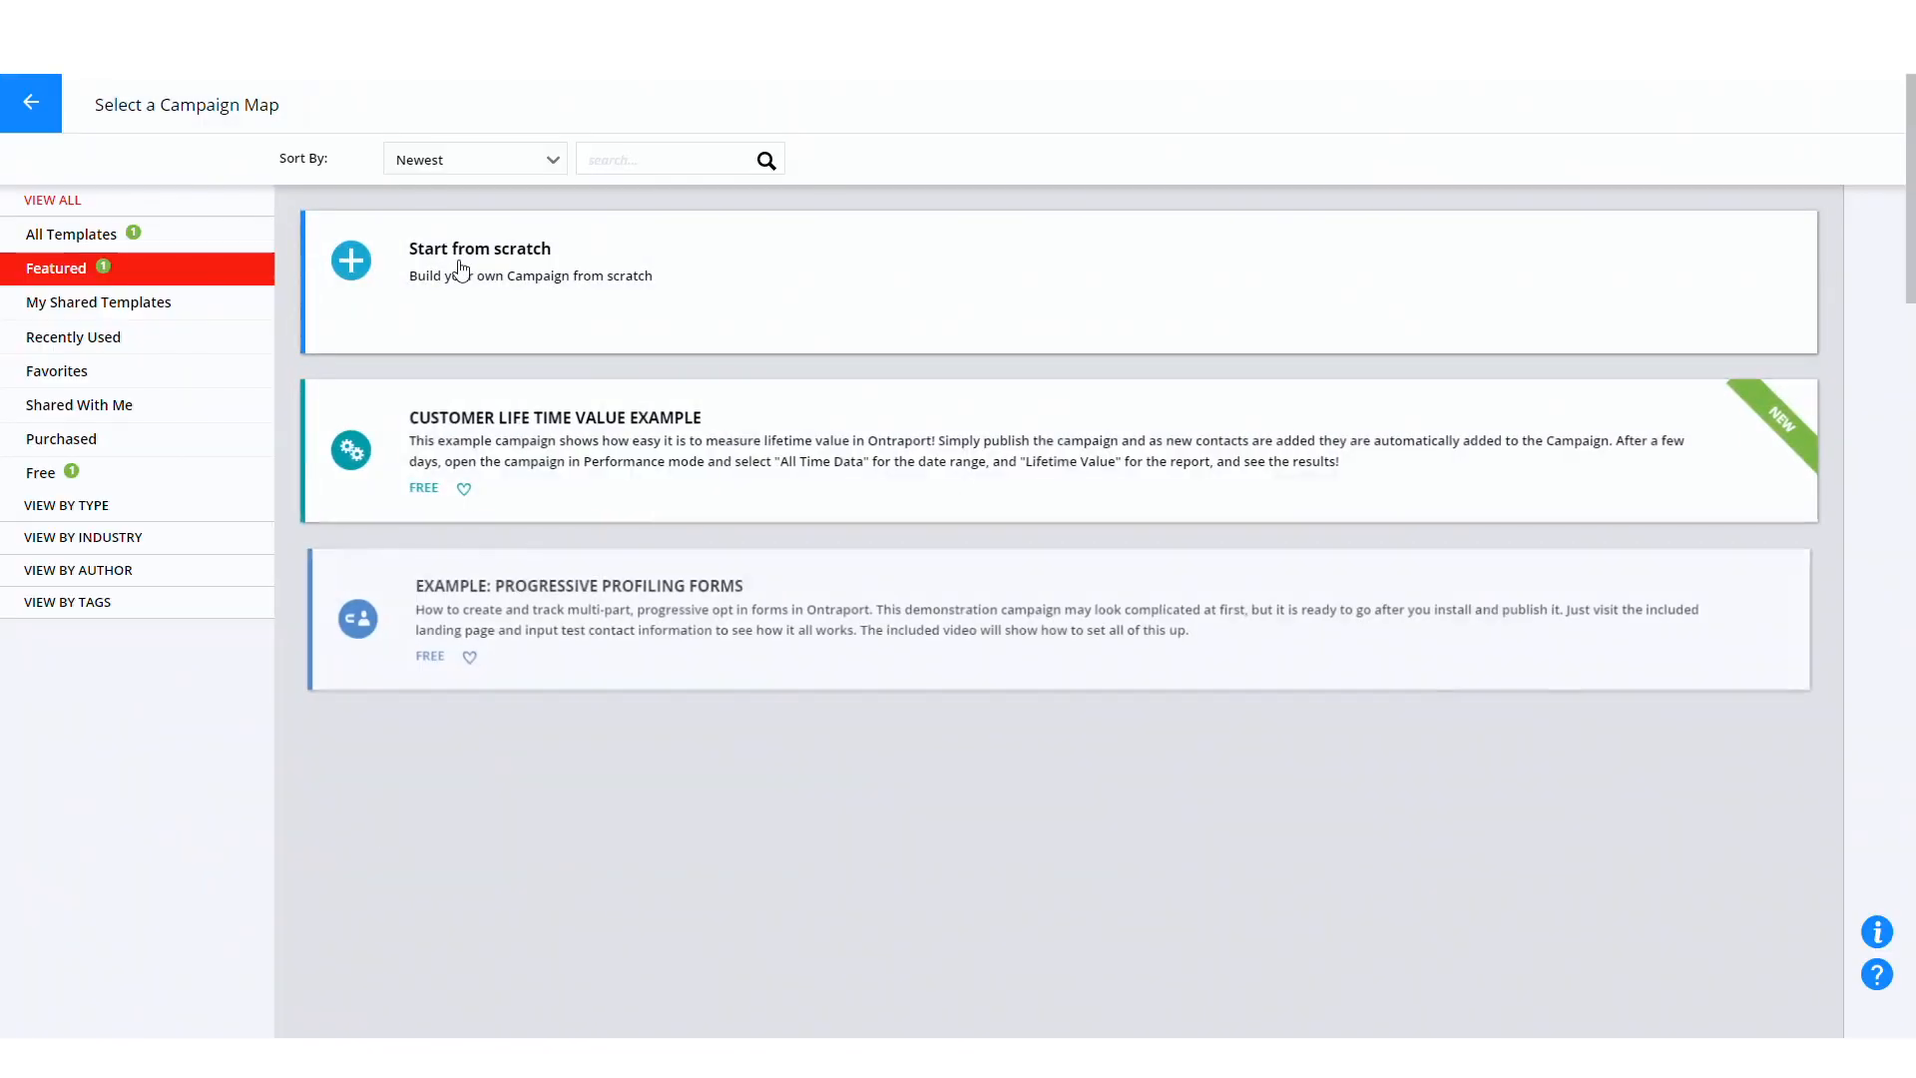
# Start a campaign from scratch and add an Add to Campaign element that sends contacts to Continue during business hours
pyautogui.click(440, 263)
pyautogui.click(978, 477)
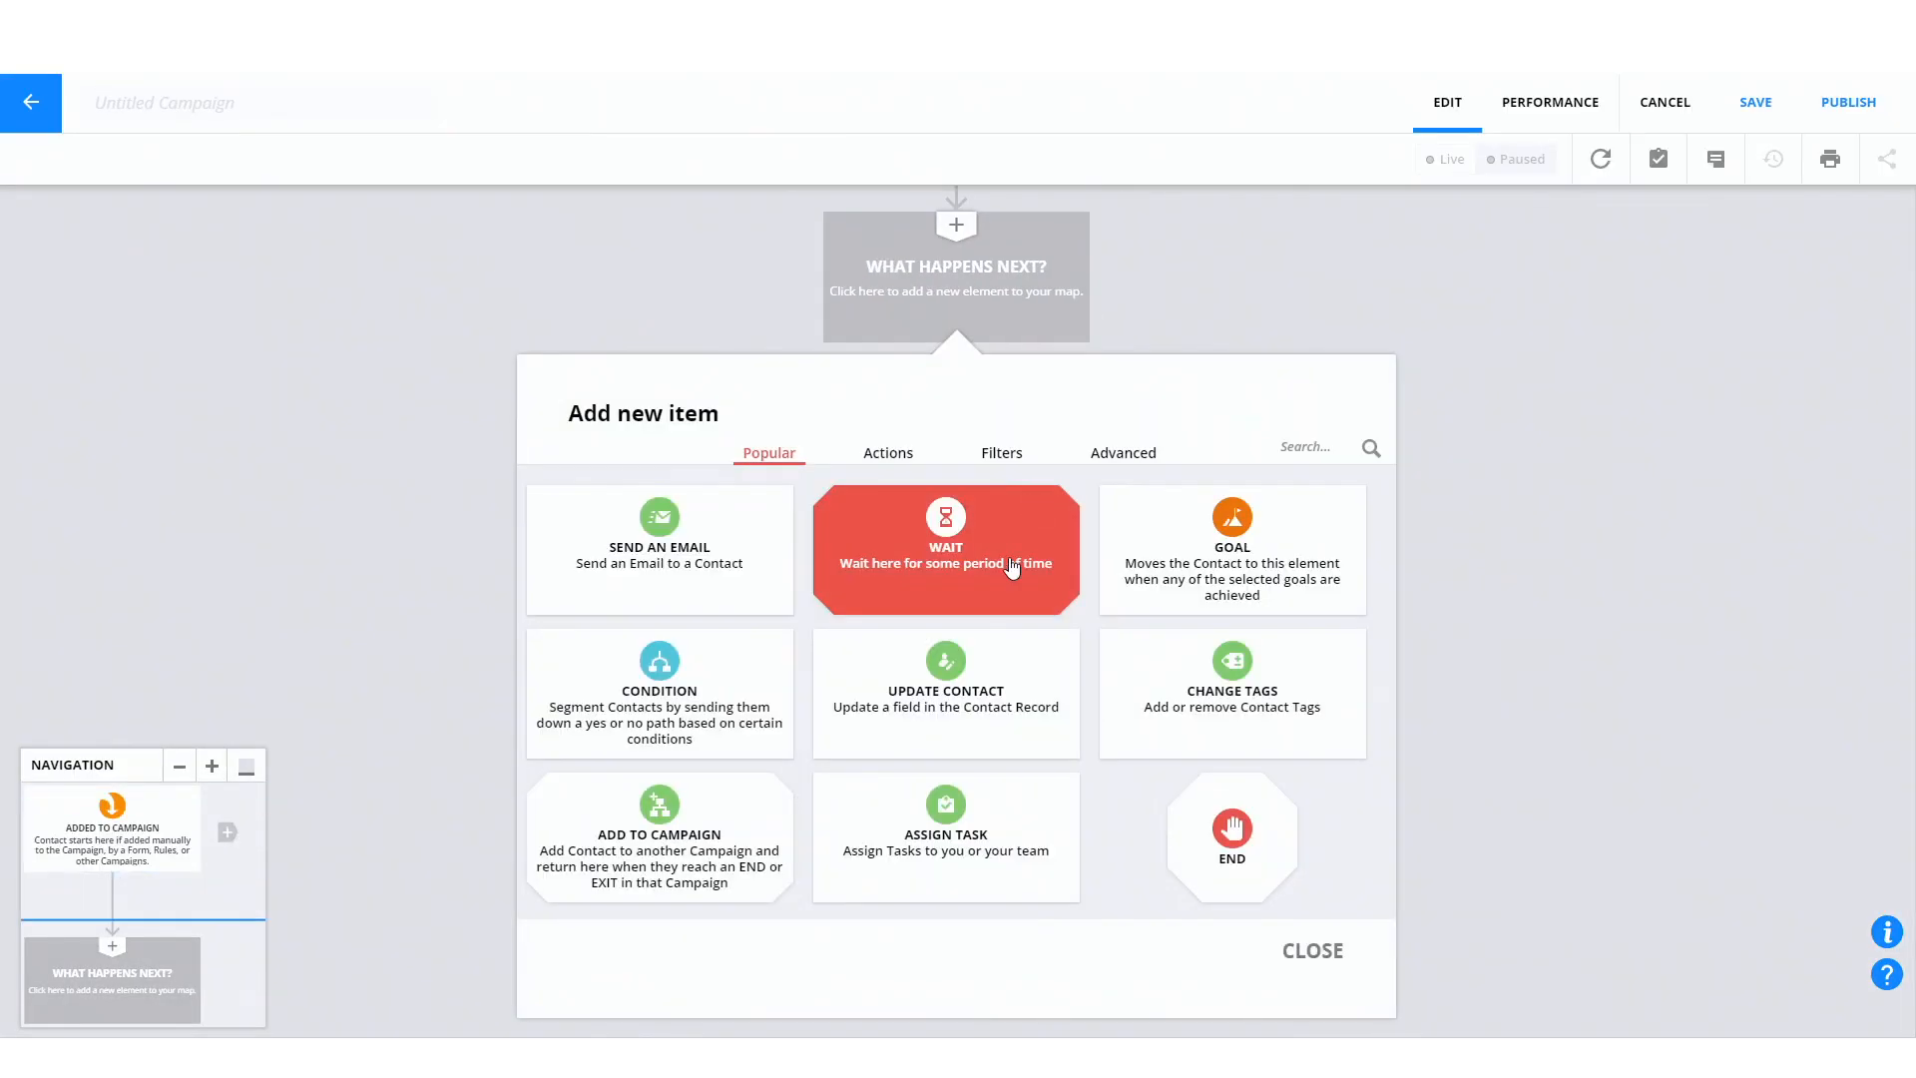
pyautogui.click(738, 836)
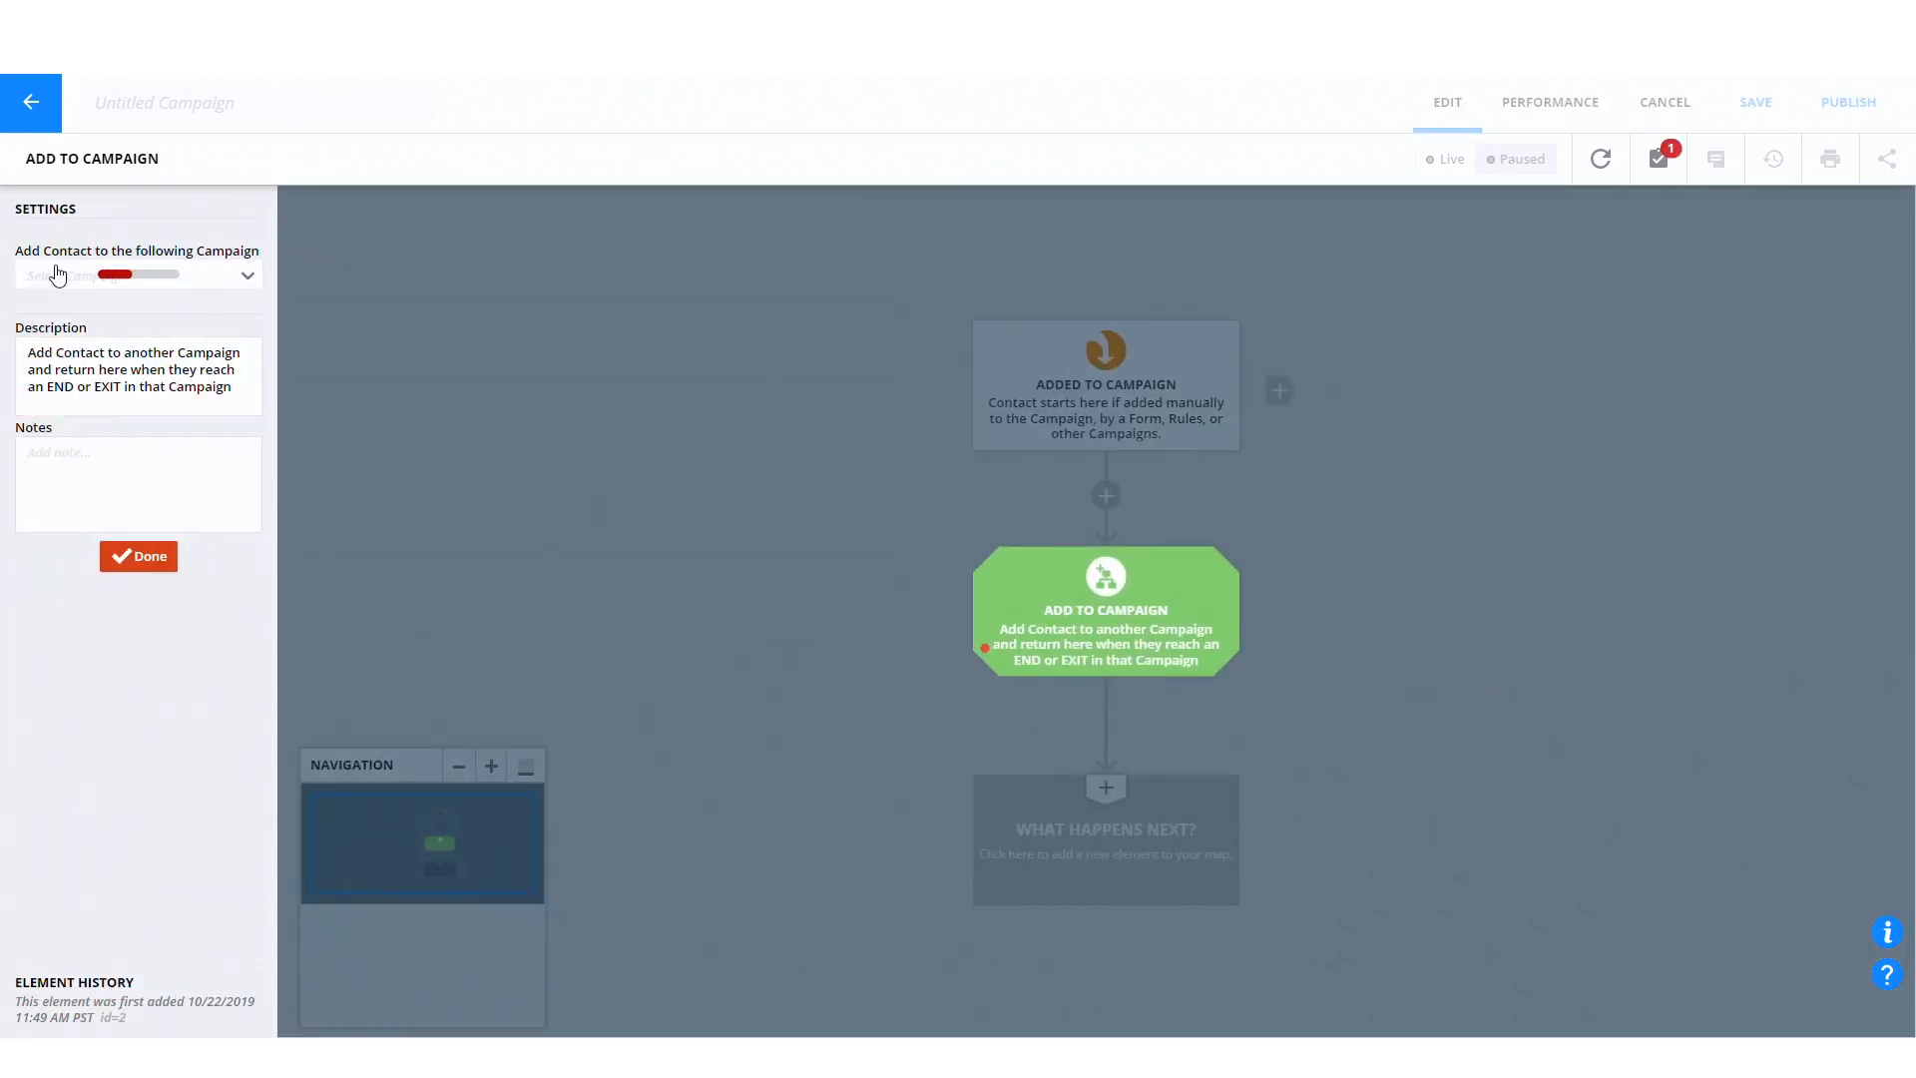
pyautogui.click(58, 275)
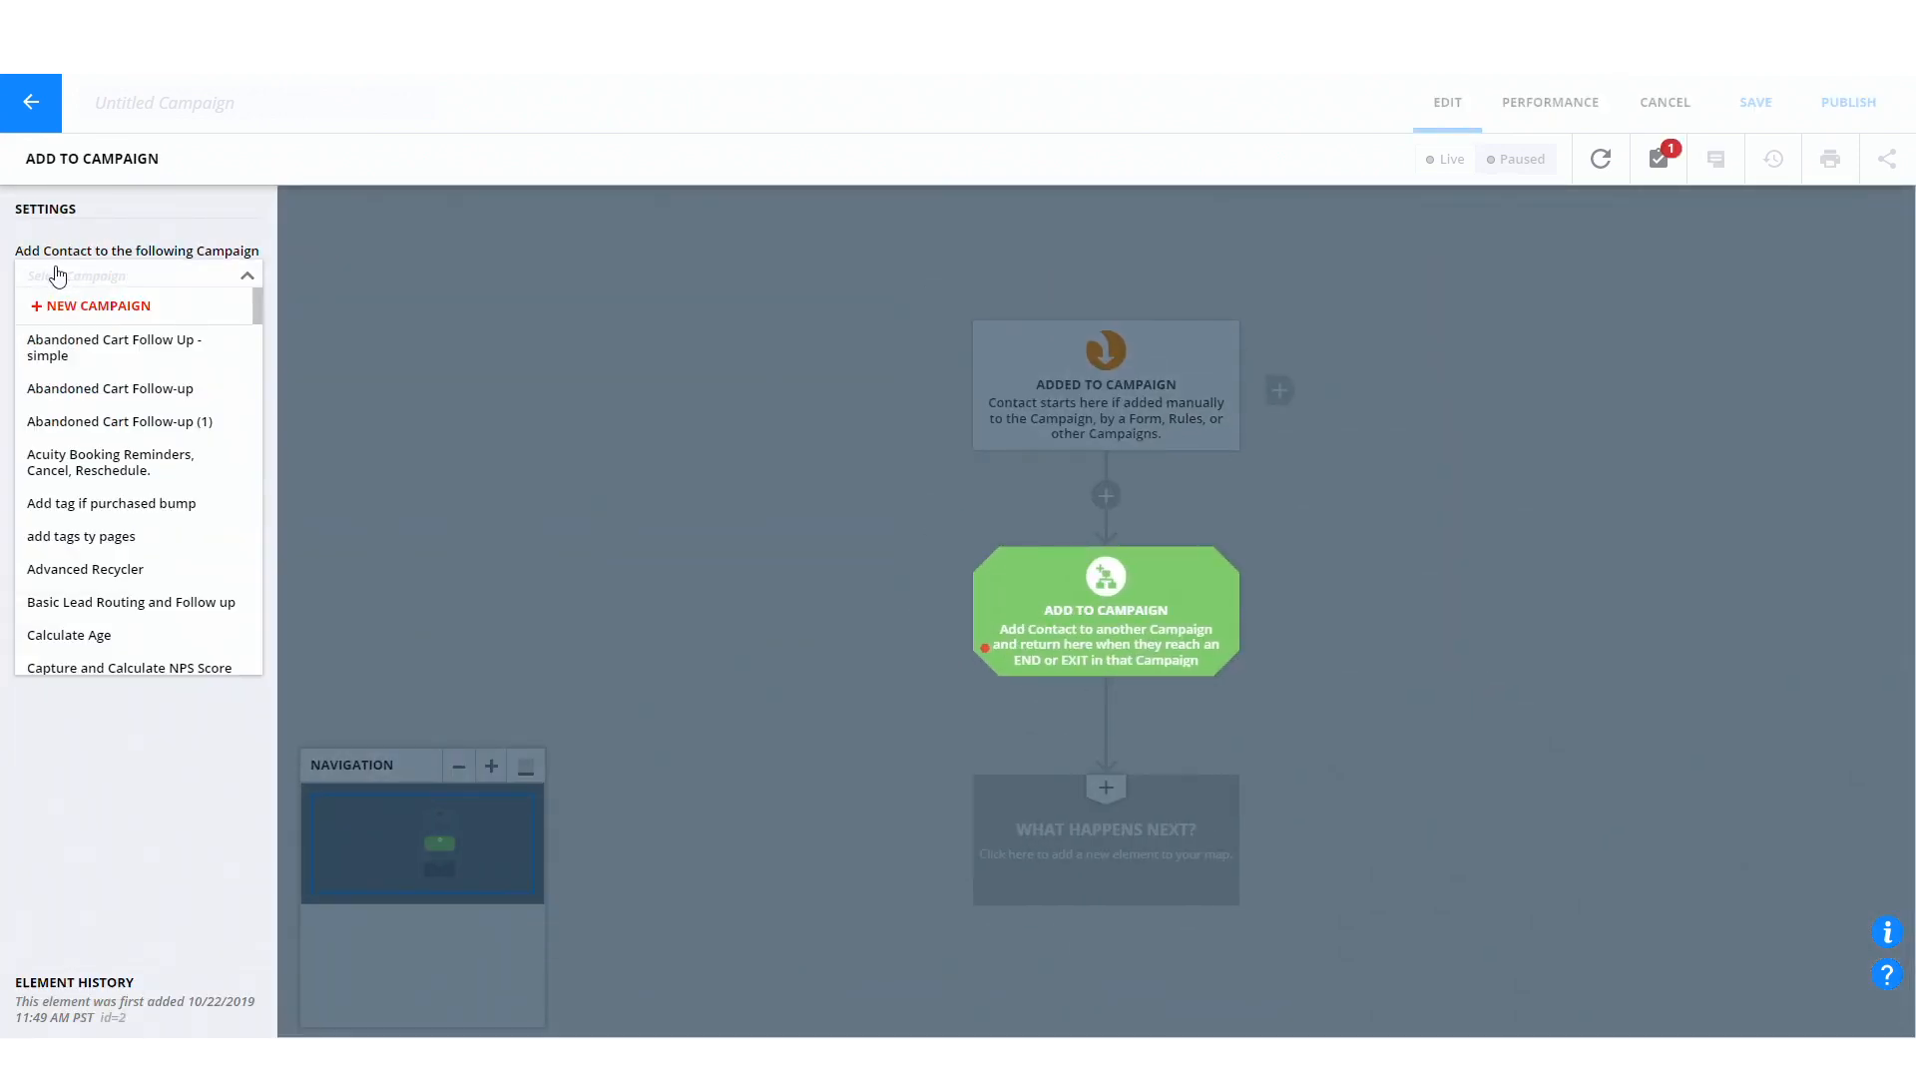
pyautogui.write('business')
pyautogui.click(227, 341)
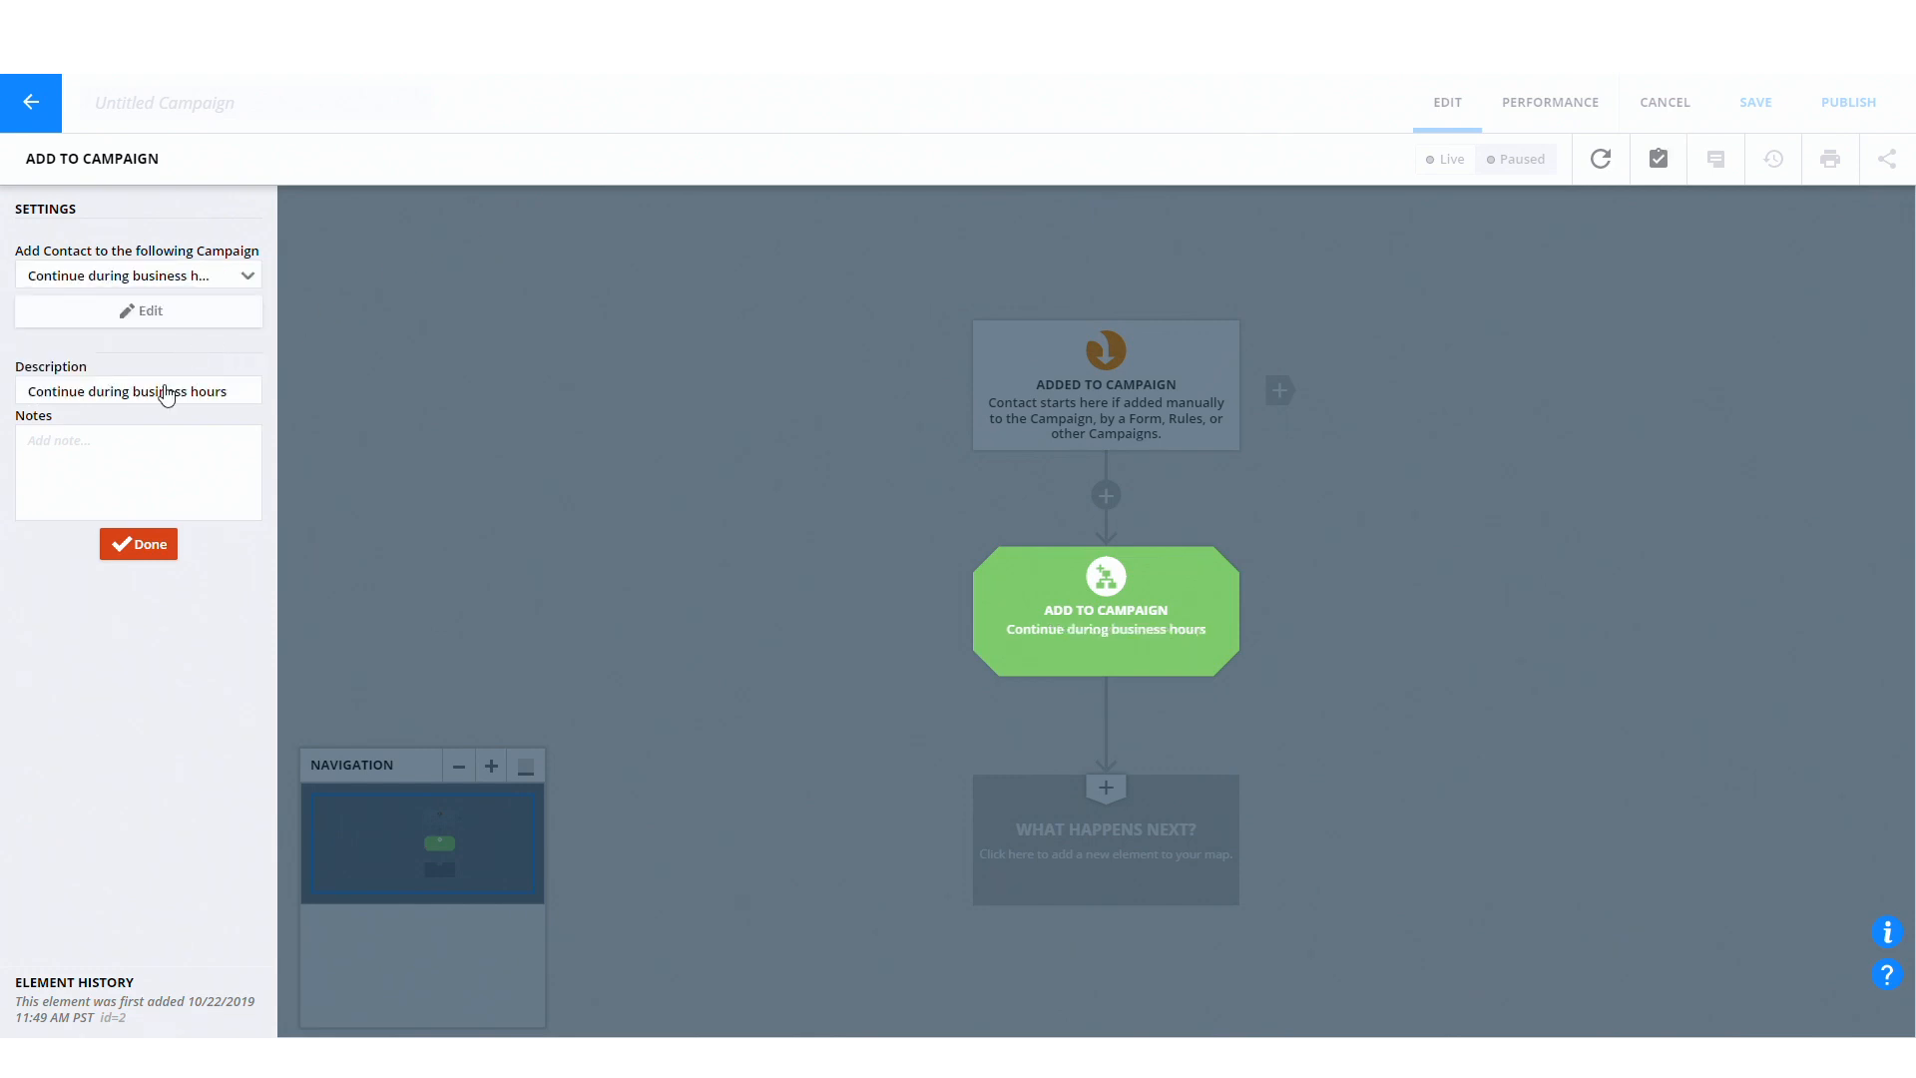
pyautogui.click(145, 547)
# Add a Send an Email element after the Add to Campaign element, and finish the path with an End element
pyautogui.click(971, 736)
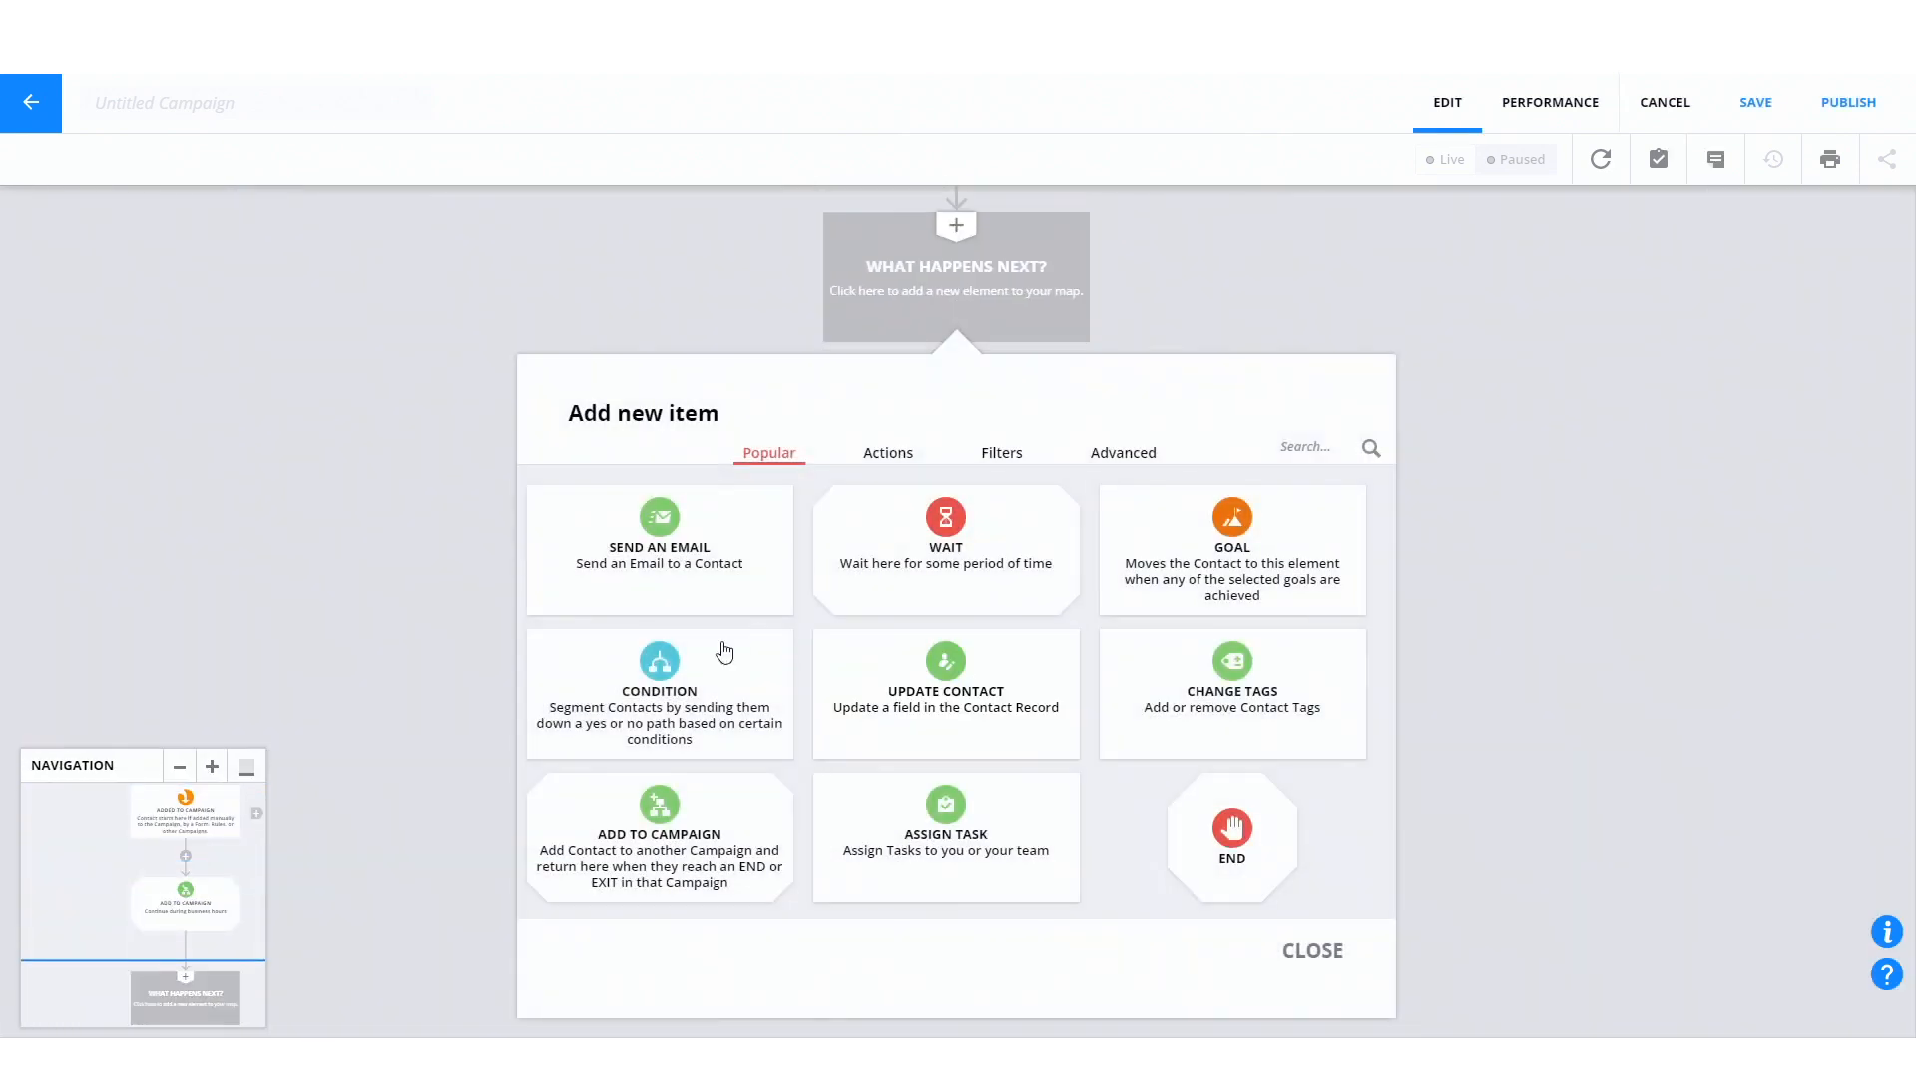
pyautogui.click(681, 591)
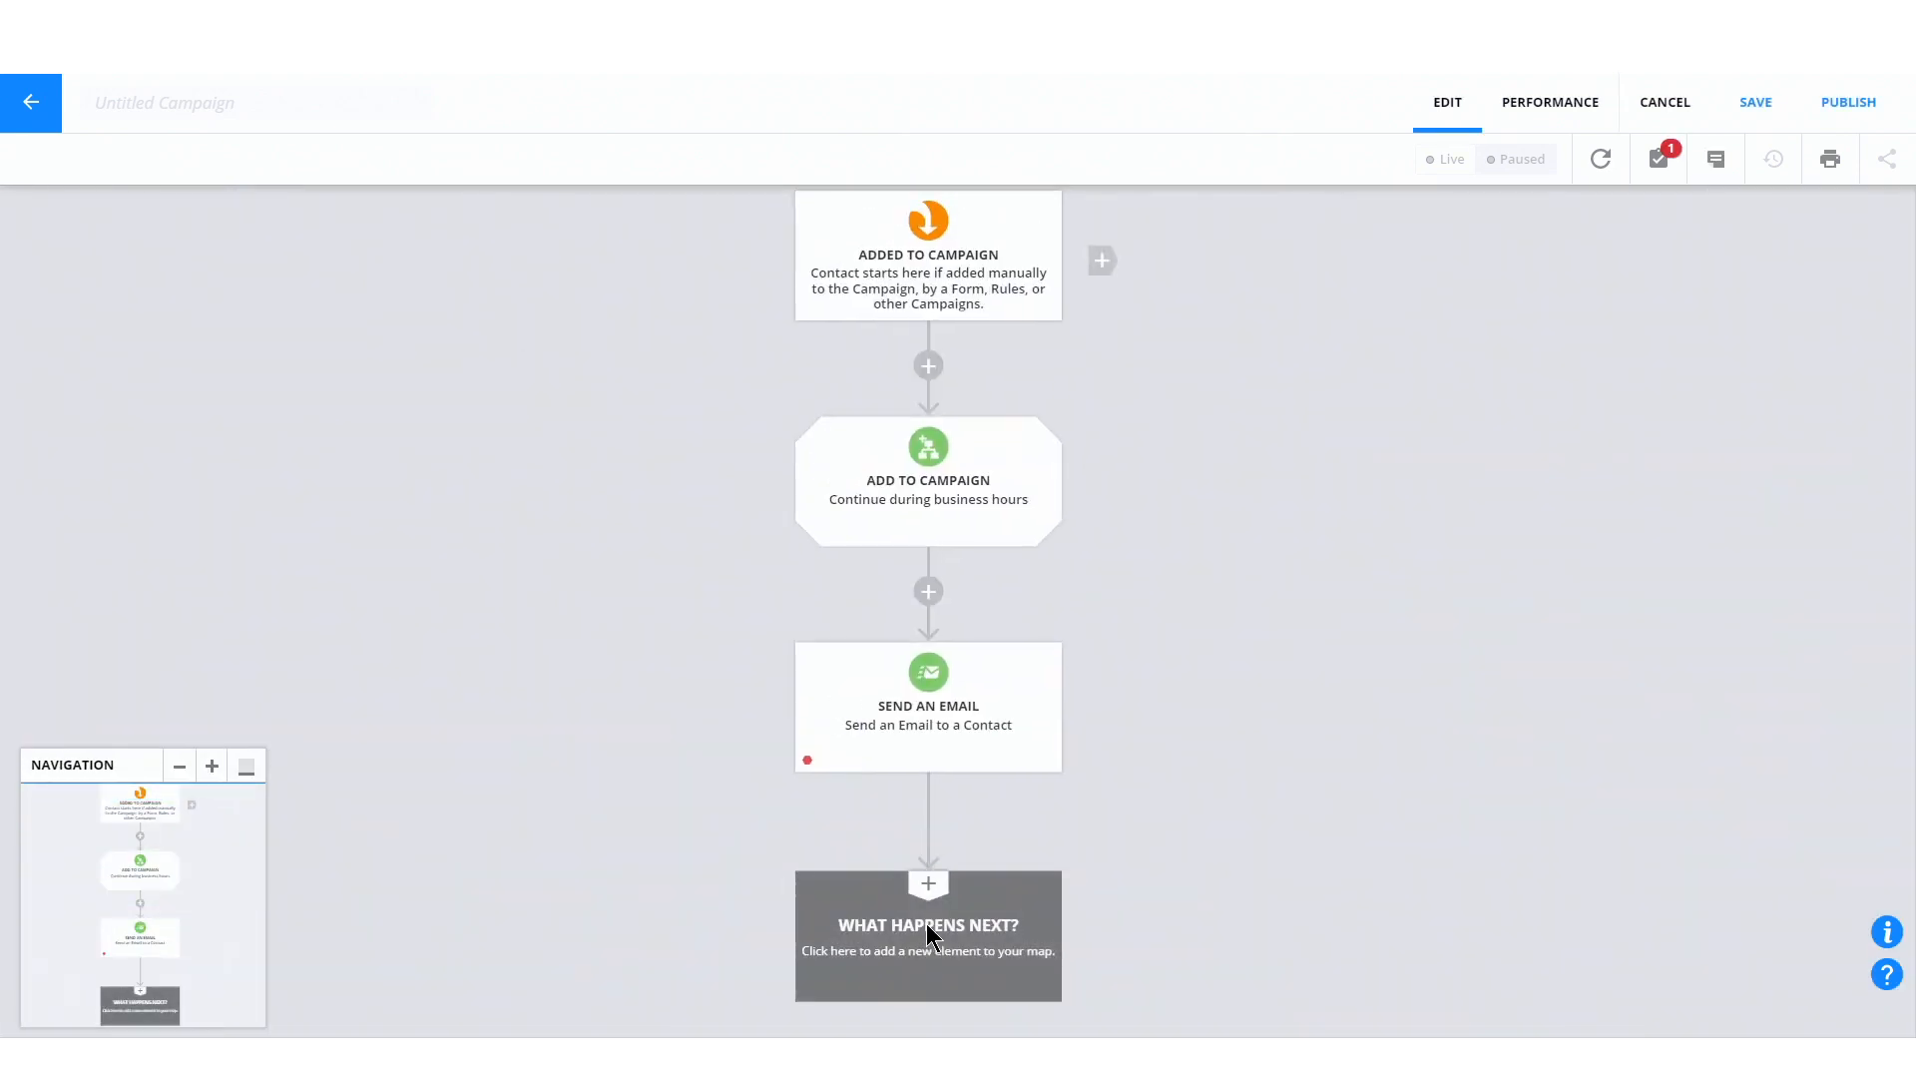
pyautogui.click(1203, 836)
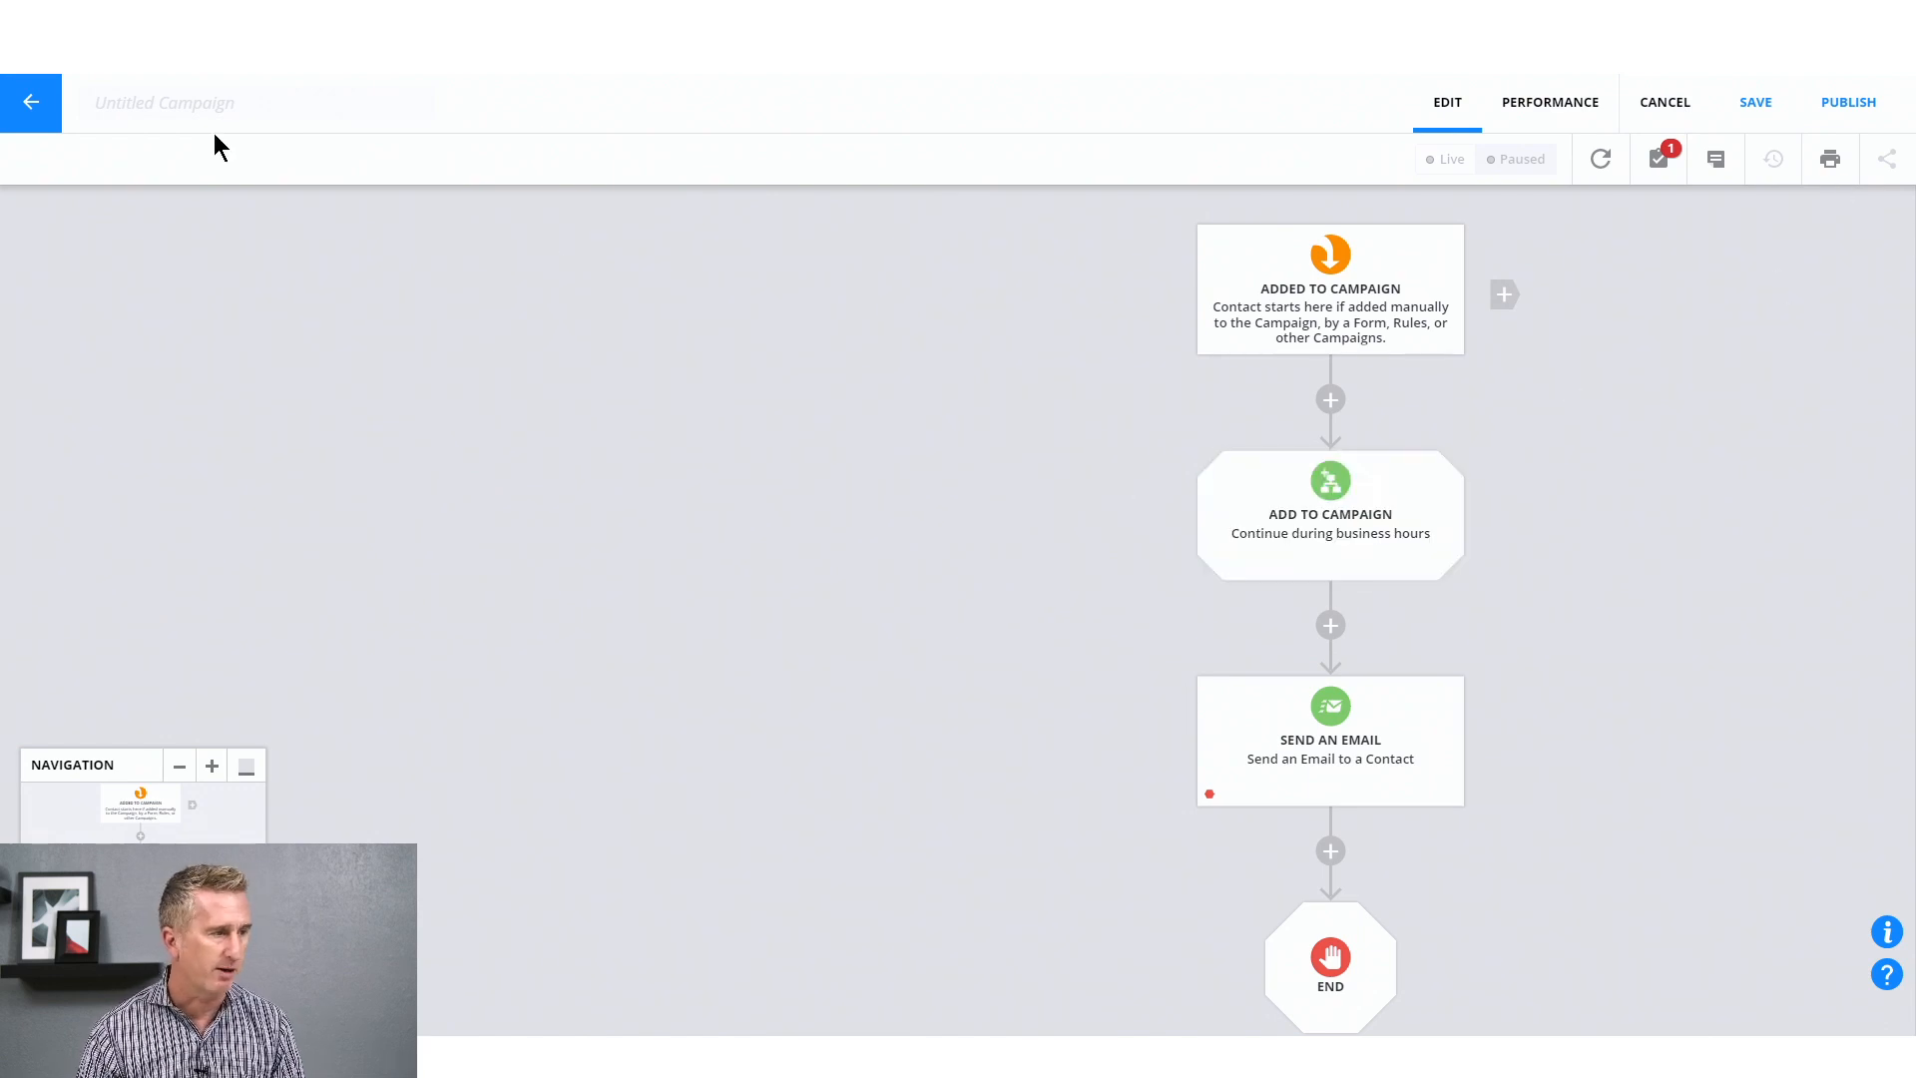
# Name the new campaign "share this camapign!" and save it
pyautogui.click(159, 104)
pyautogui.write('share this camapign!')
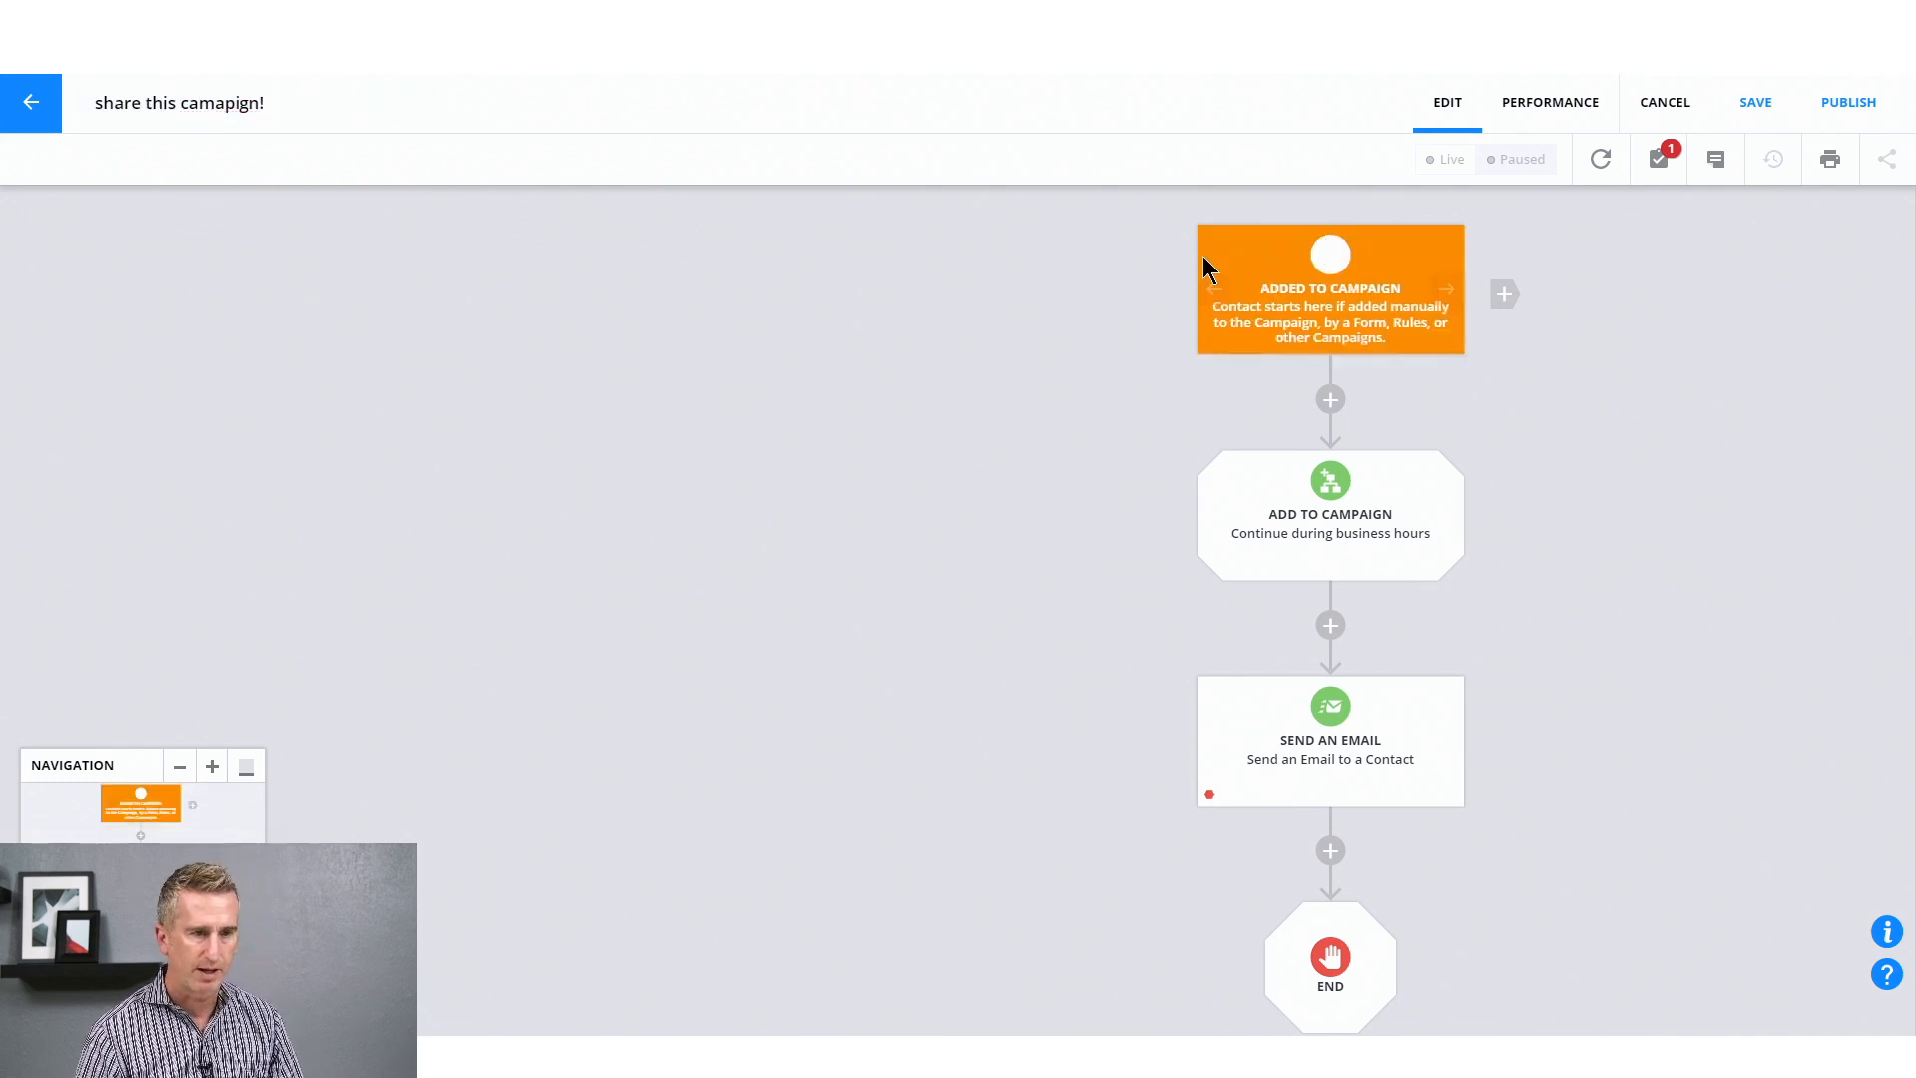
pyautogui.click(1757, 103)
# Open the form for sharing the campaign with all users and examine its name, description and category fields
pyautogui.click(1885, 165)
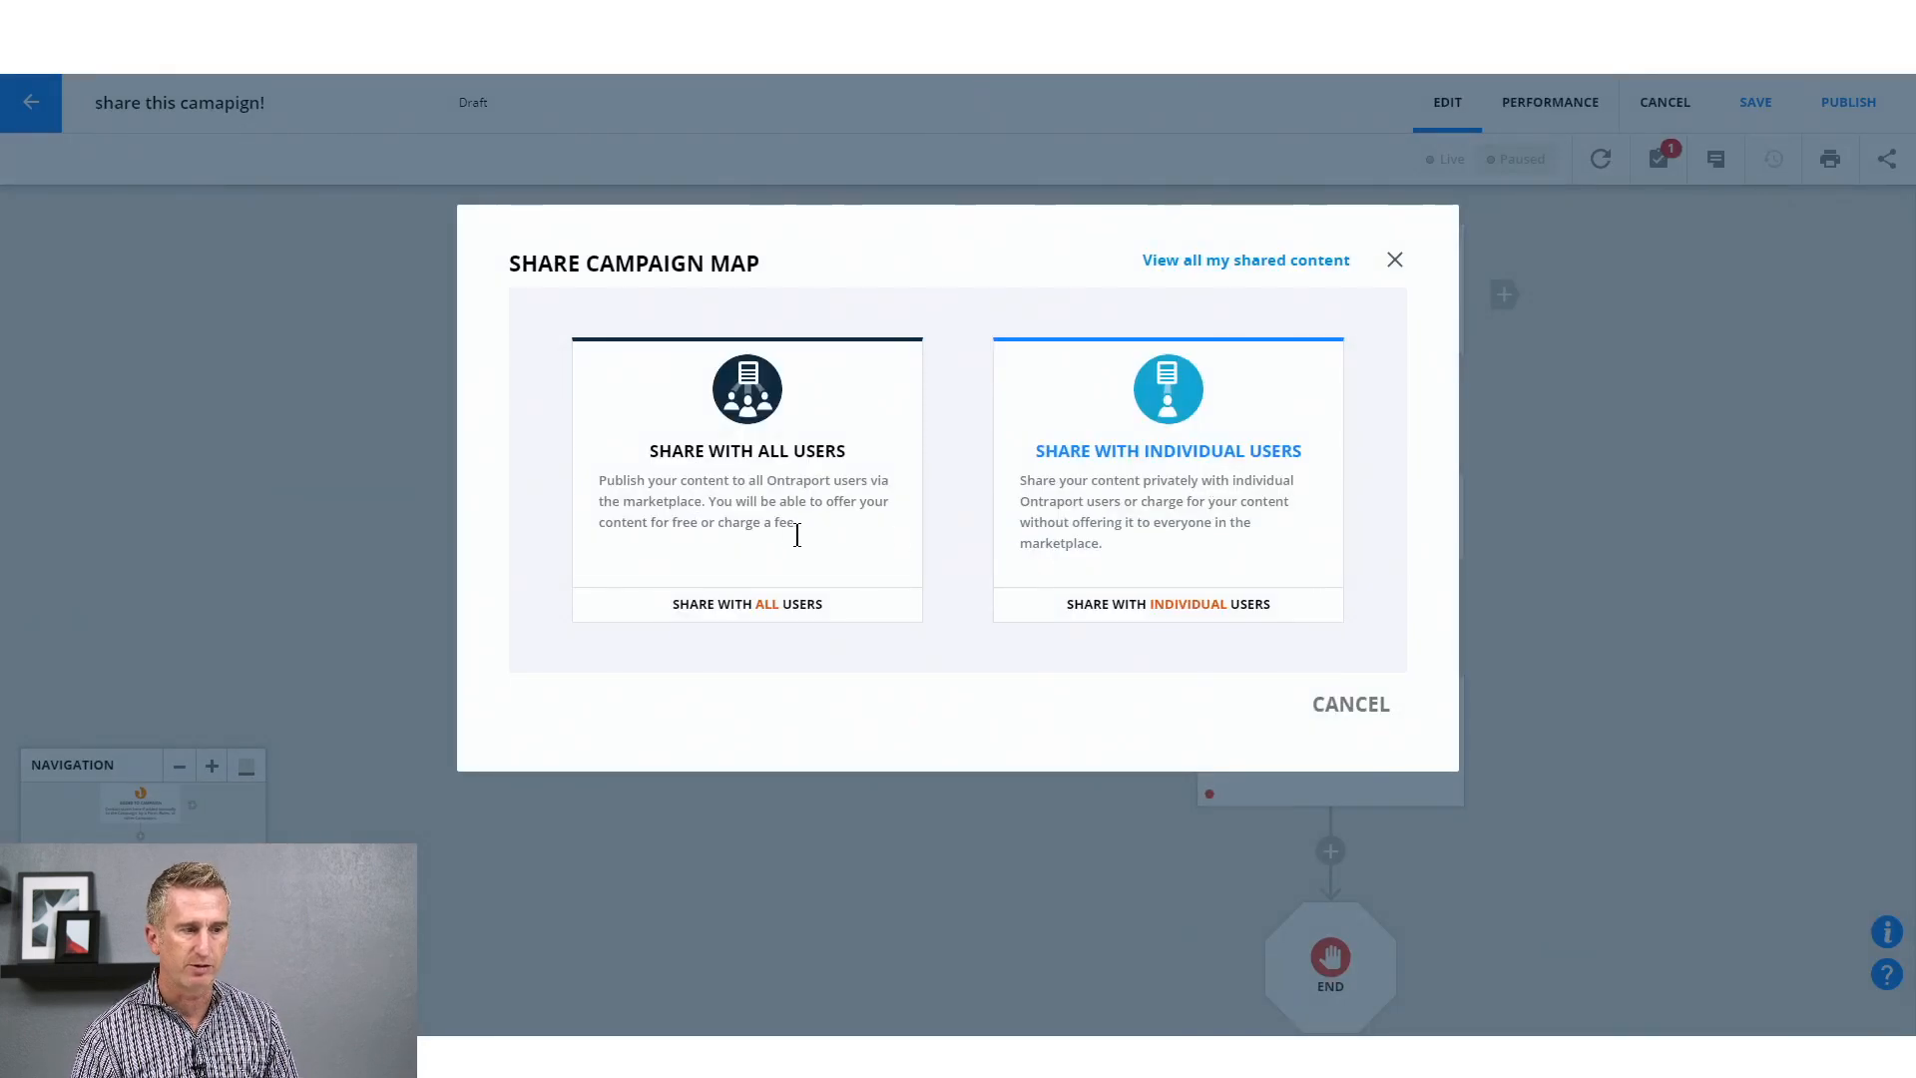
pyautogui.click(781, 601)
pyautogui.click(920, 425)
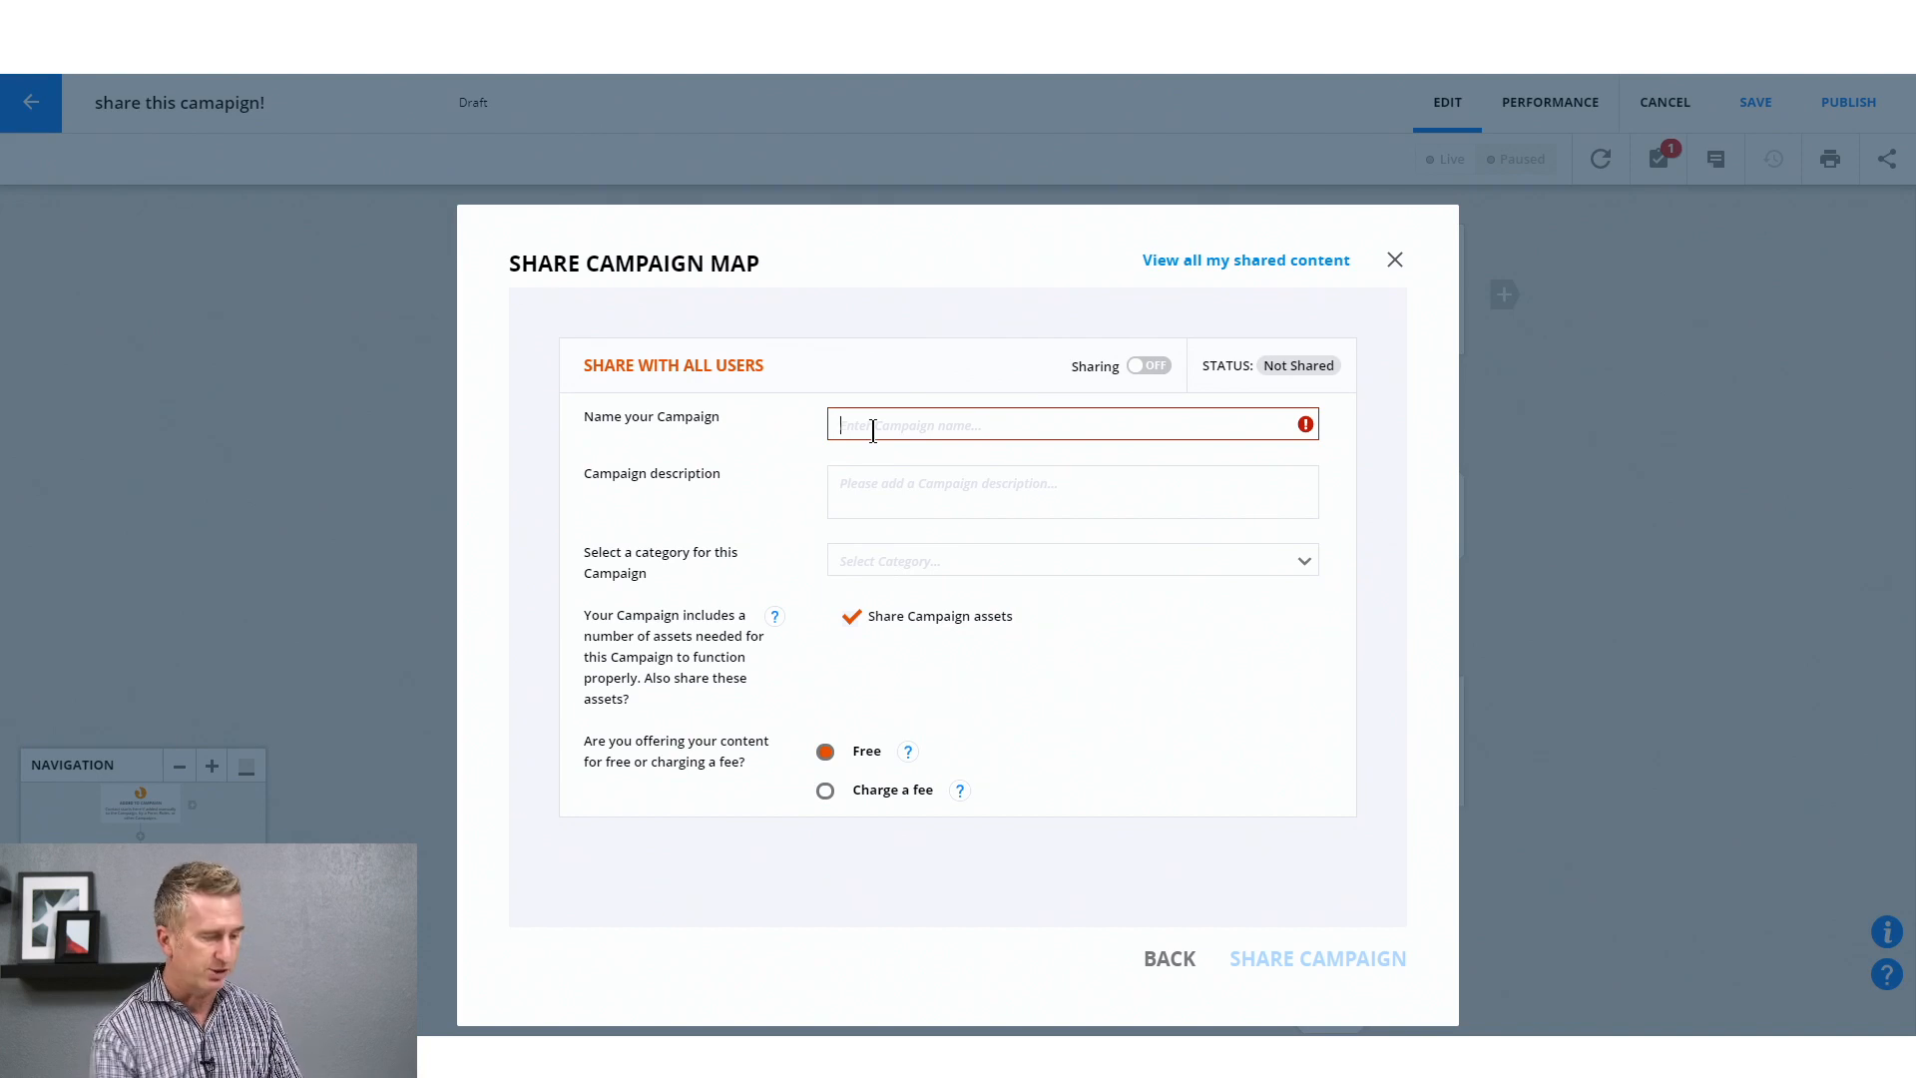
pyautogui.click(868, 474)
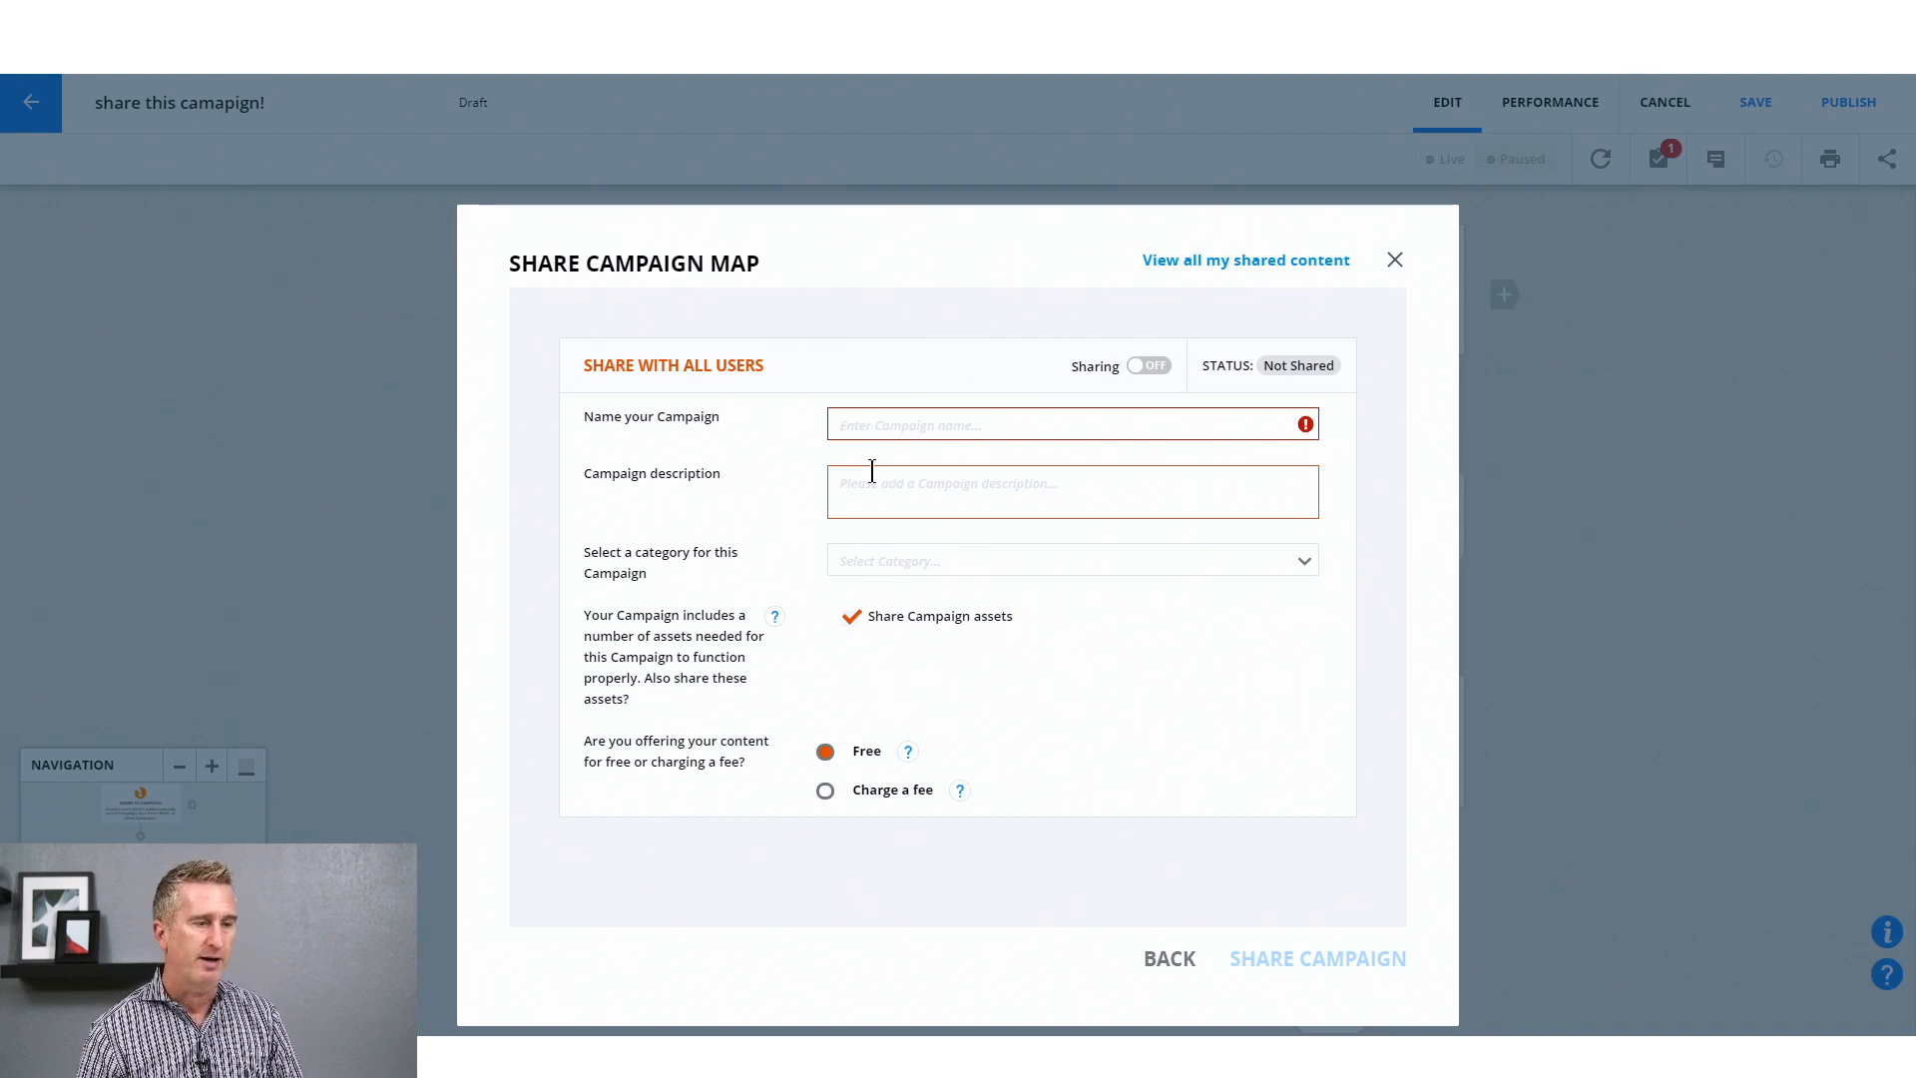
pyautogui.click(885, 563)
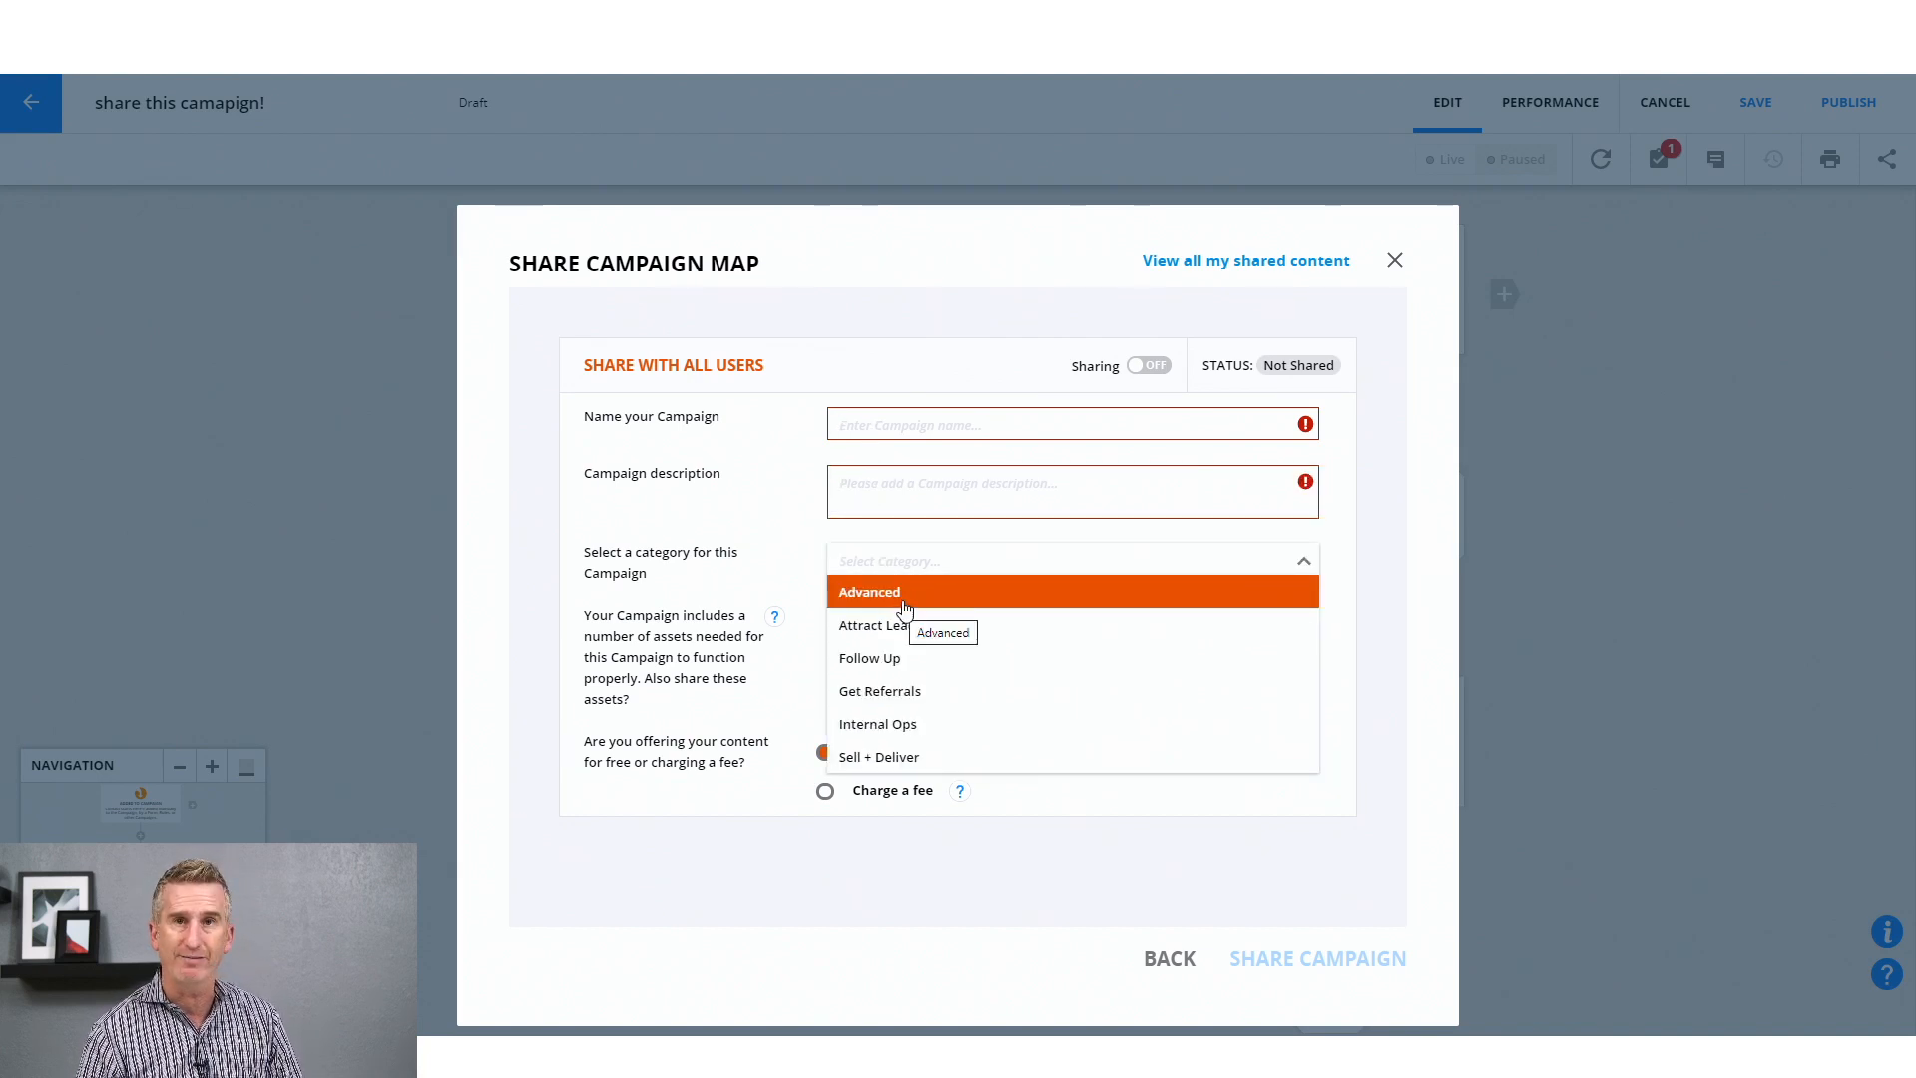
pyautogui.click(741, 590)
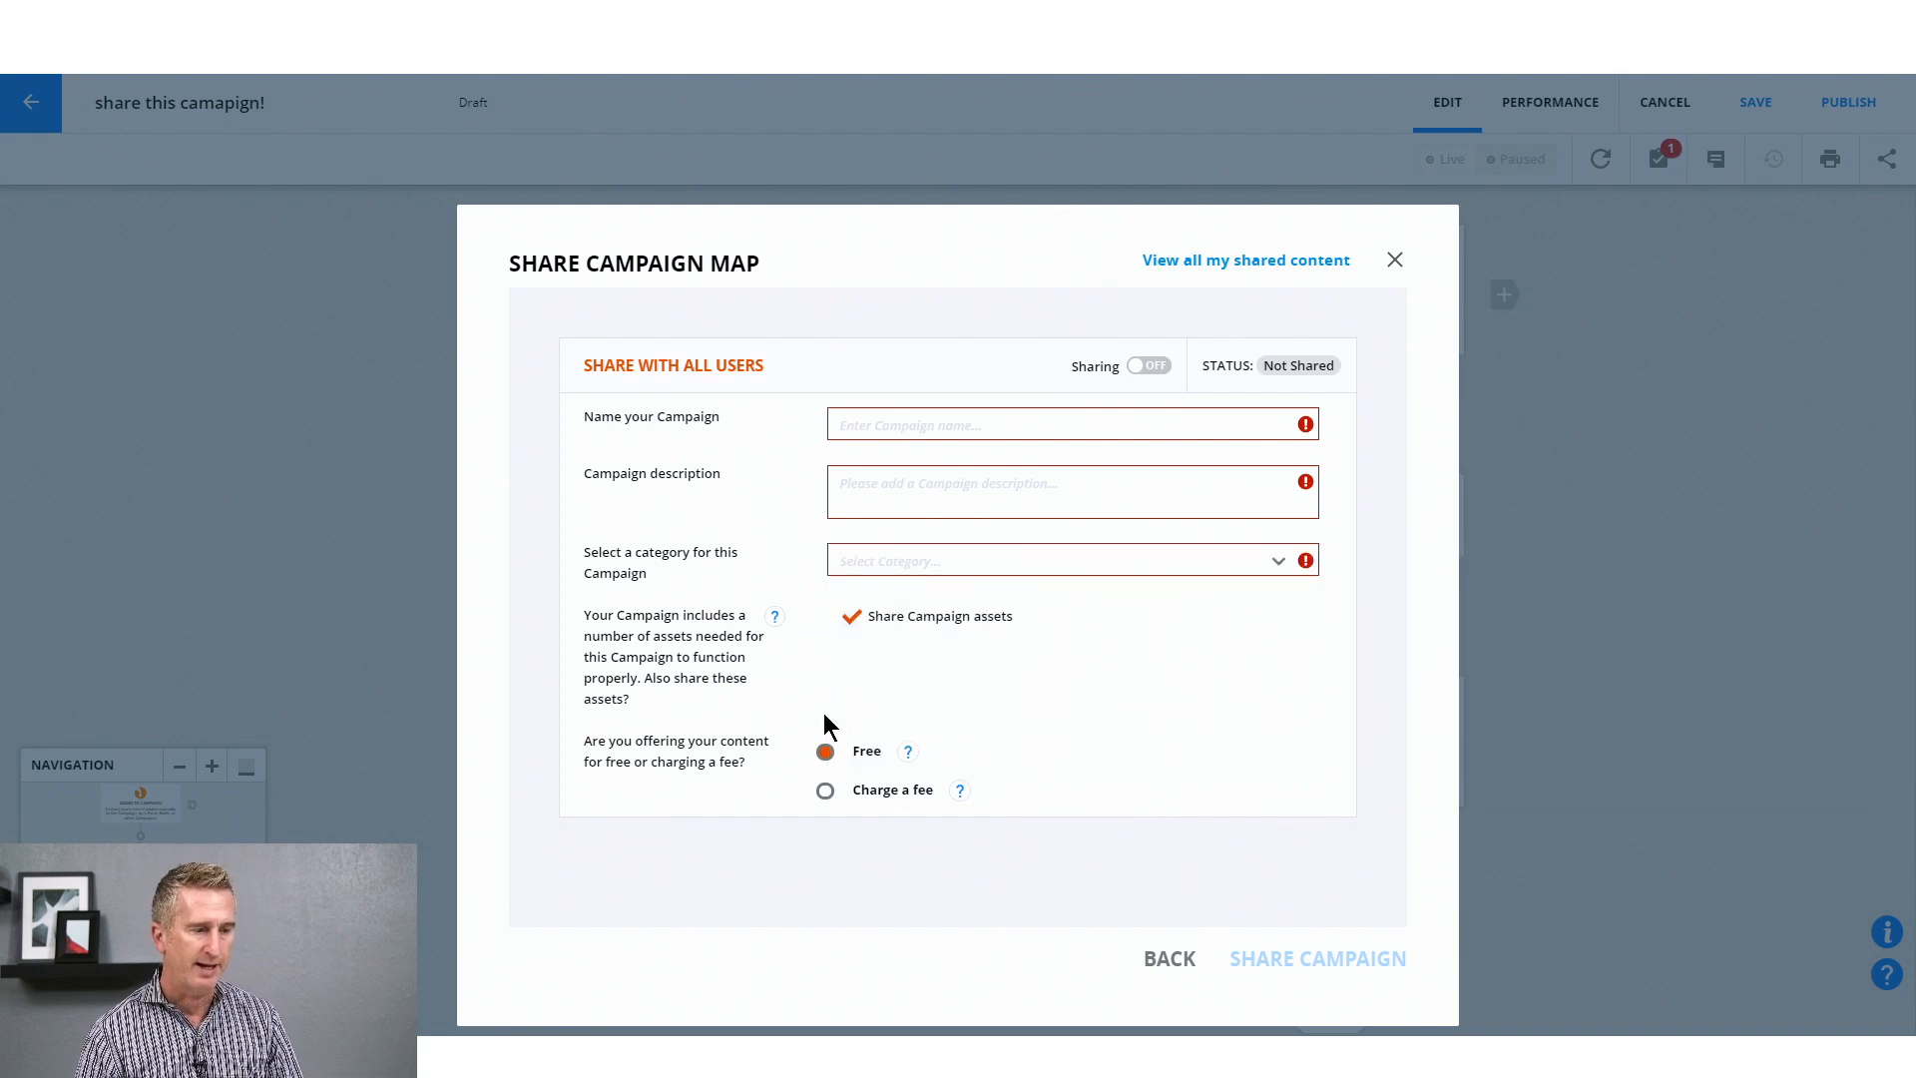